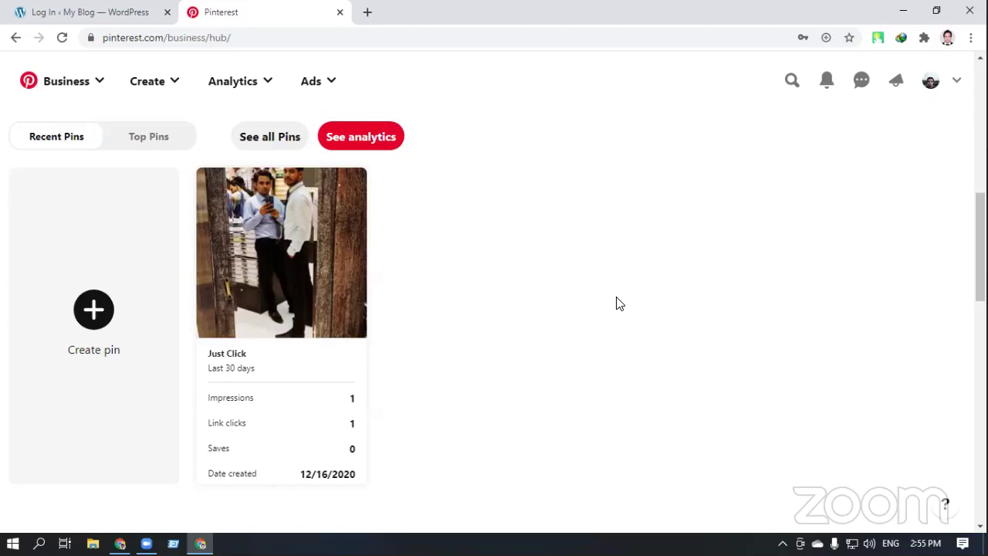
# Switch from the profile to the Home feed via Business, dismiss the getting-started banner, and browse pins
pyautogui.click(930, 83)
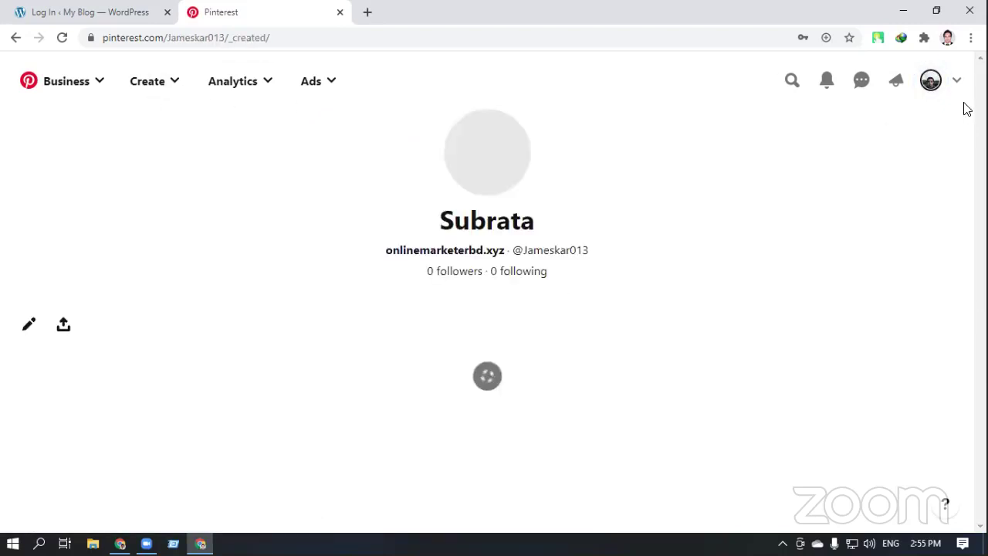
pyautogui.click(94, 81)
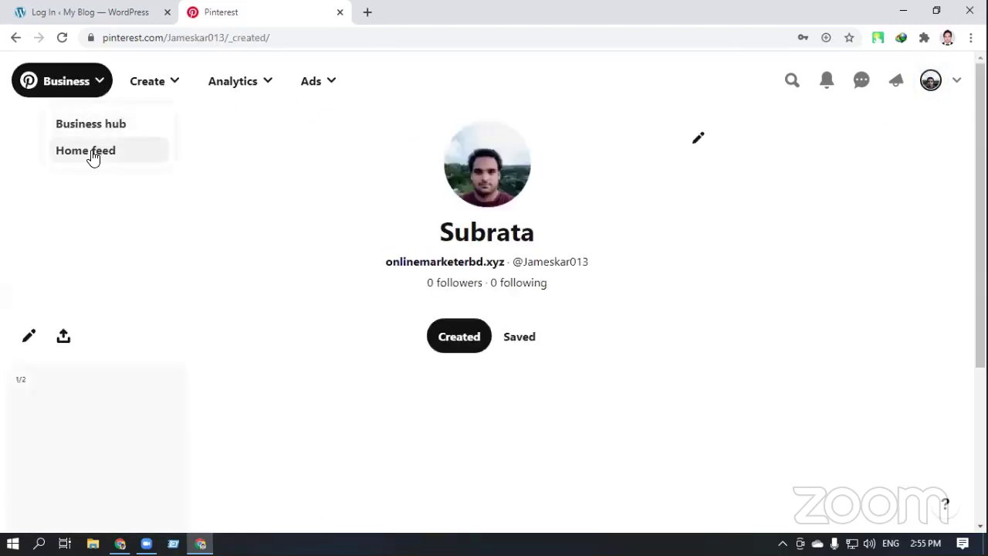
pyautogui.click(91, 153)
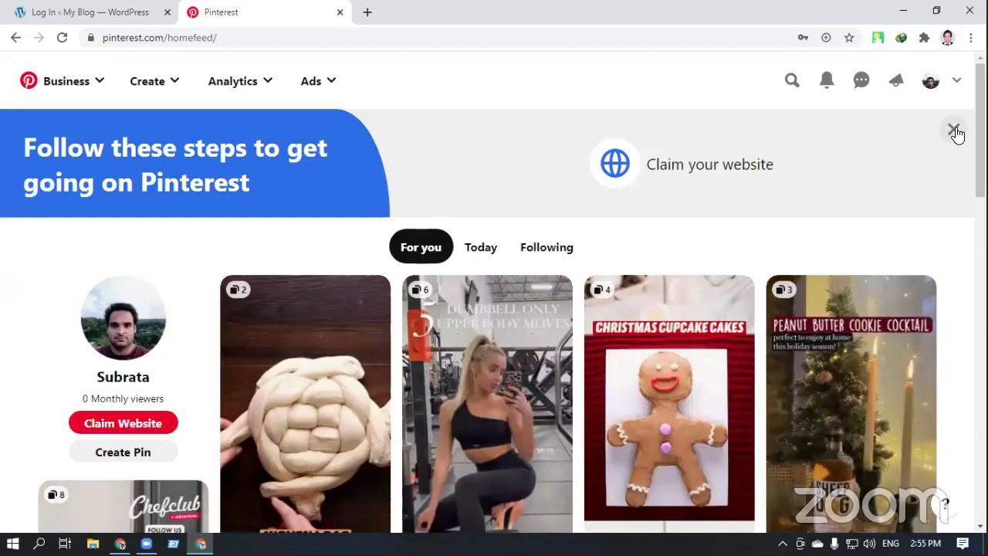
pyautogui.click(954, 128)
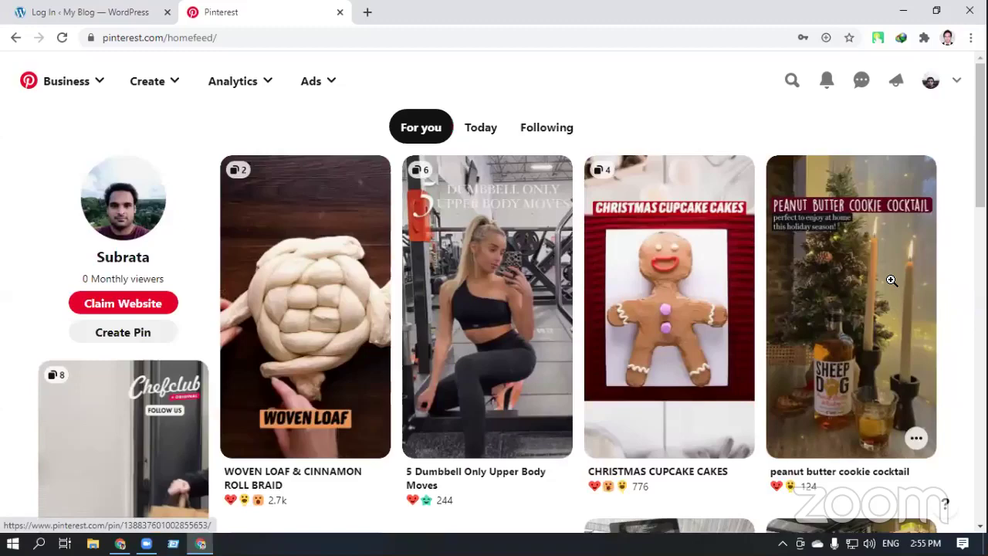
pyautogui.scroll(-1, 891, 280)
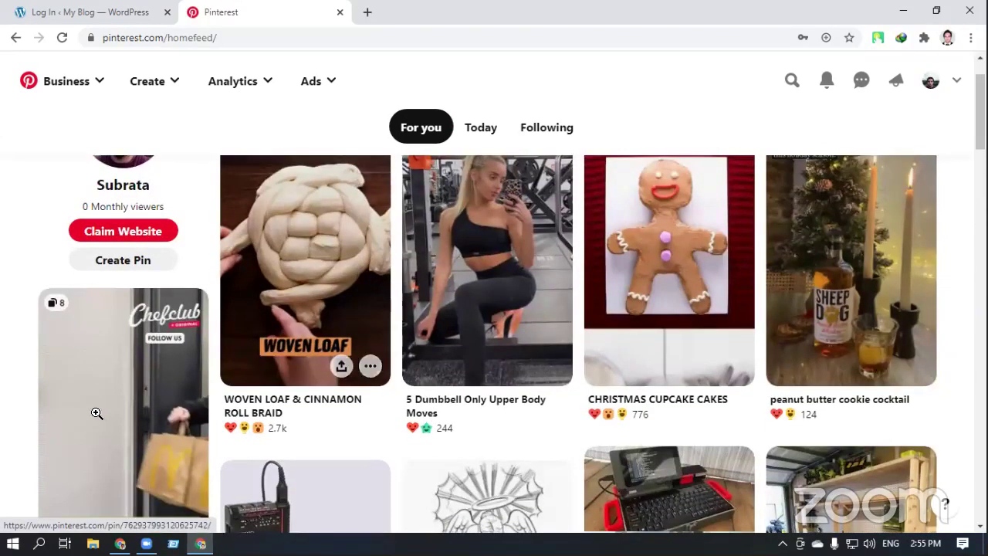
pyautogui.scroll(-1, 97, 412)
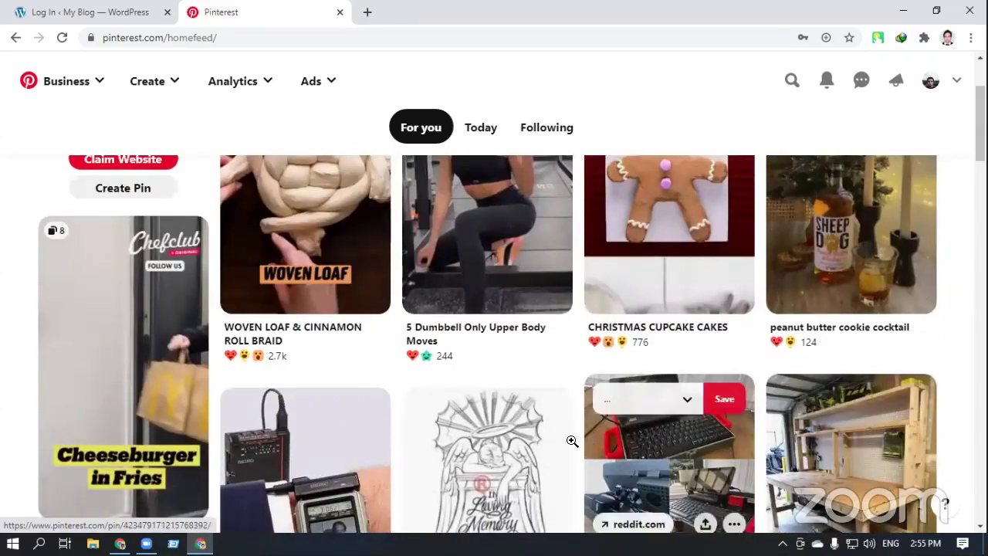
pyautogui.scroll(-2, 324, 443)
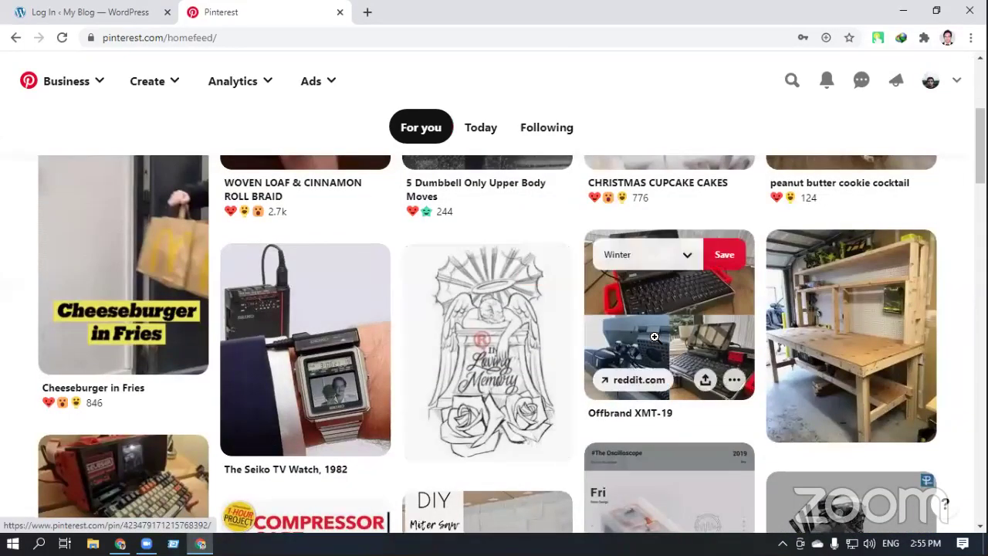
pyautogui.scroll(-3, 733, 348)
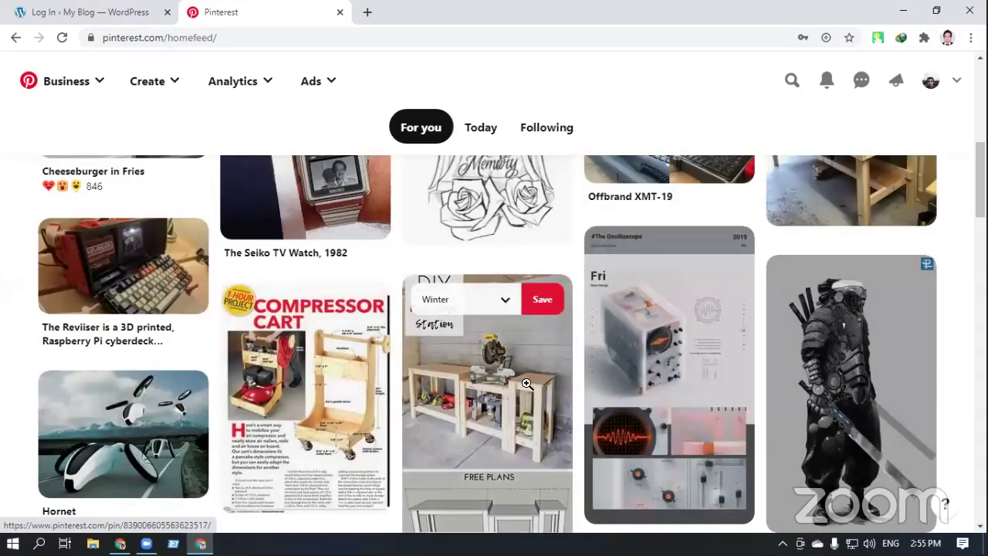
pyautogui.scroll(-1, 665, 365)
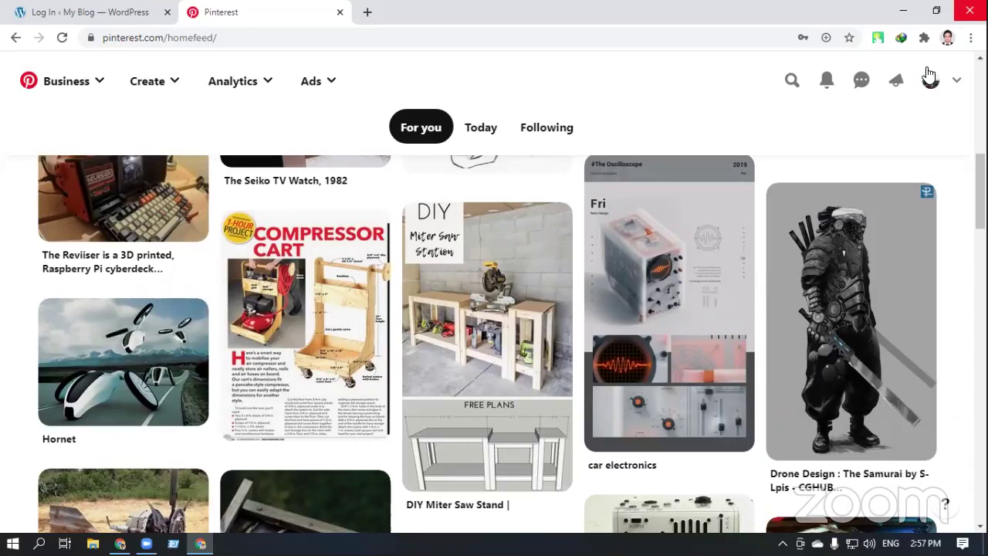
pyautogui.scroll(1, 443, 474)
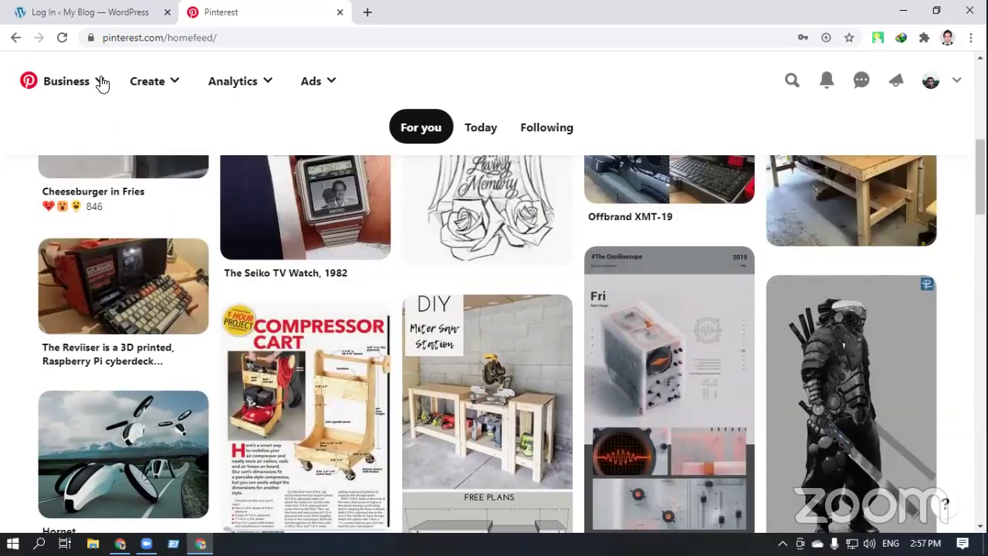
# Open a new Chrome tab and load pinterest.com from the 'pin' address suggestion
pyautogui.click(368, 11)
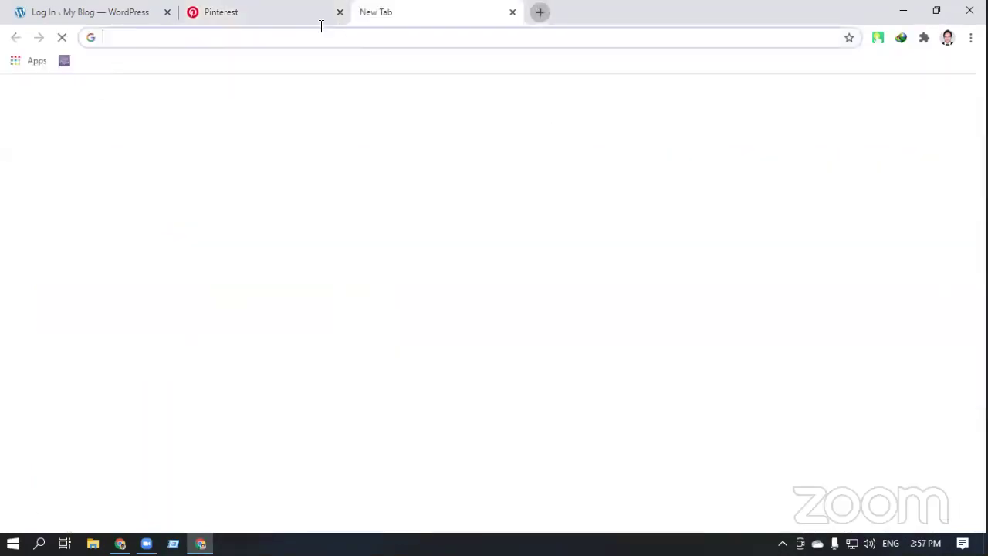
pyautogui.write('pinterest.com')
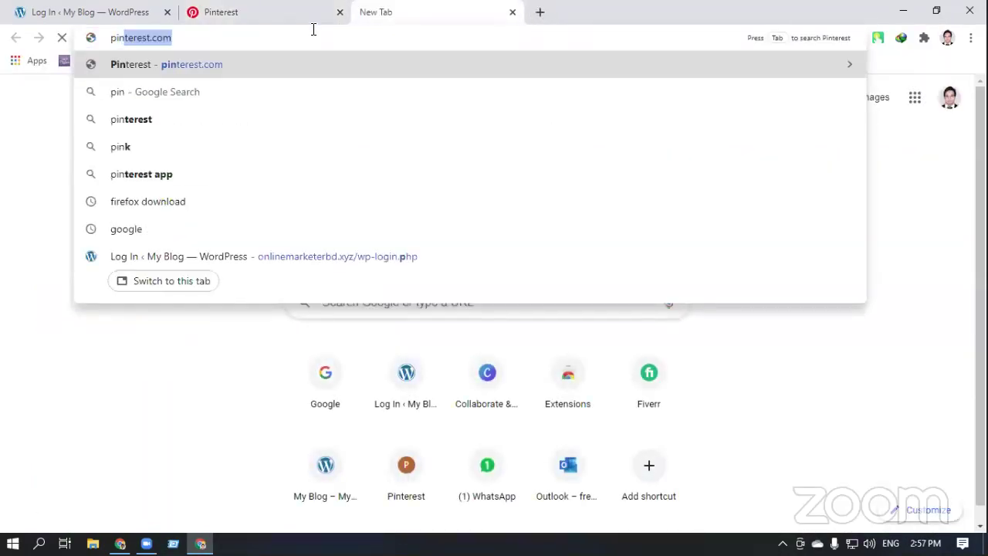
pyautogui.press('Return')
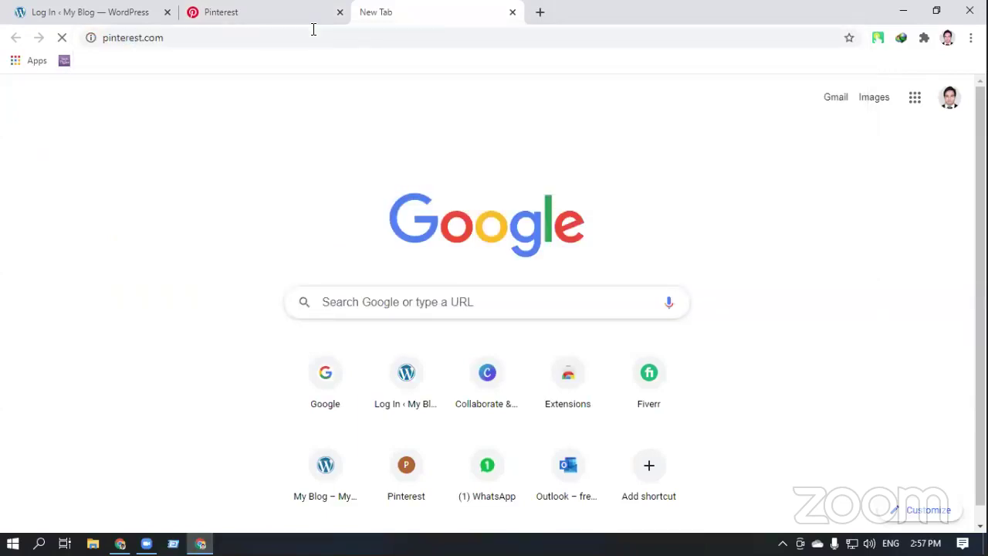
pyautogui.click(313, 30)
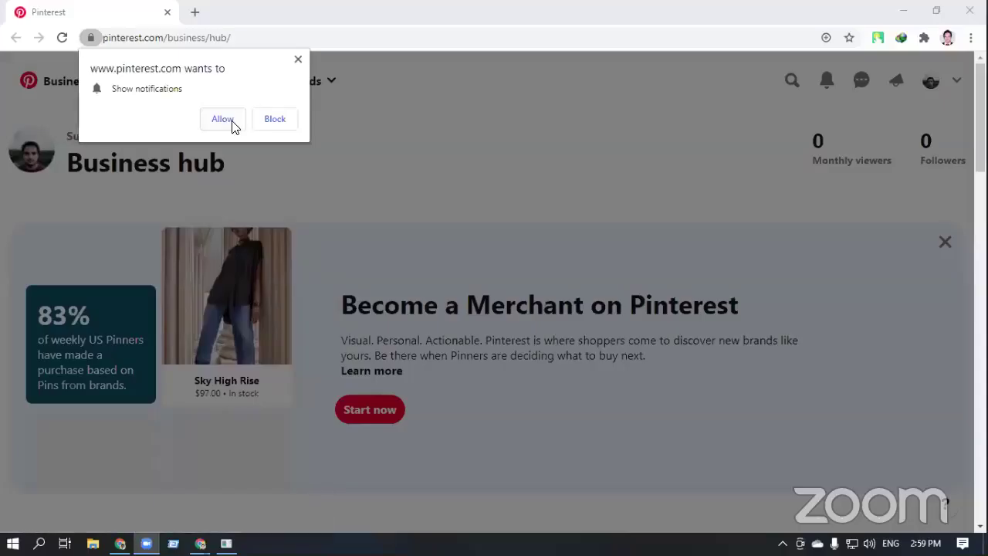
# Allow site notifications and scroll down to the Just Click pin's stats under Recent Pins
pyautogui.click(233, 123)
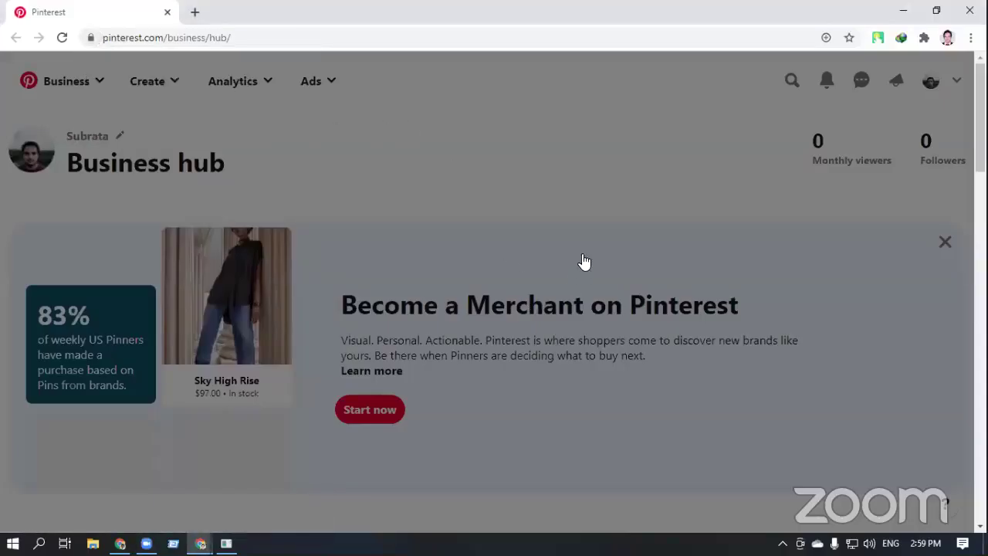
pyautogui.scroll(-5, 550, 330)
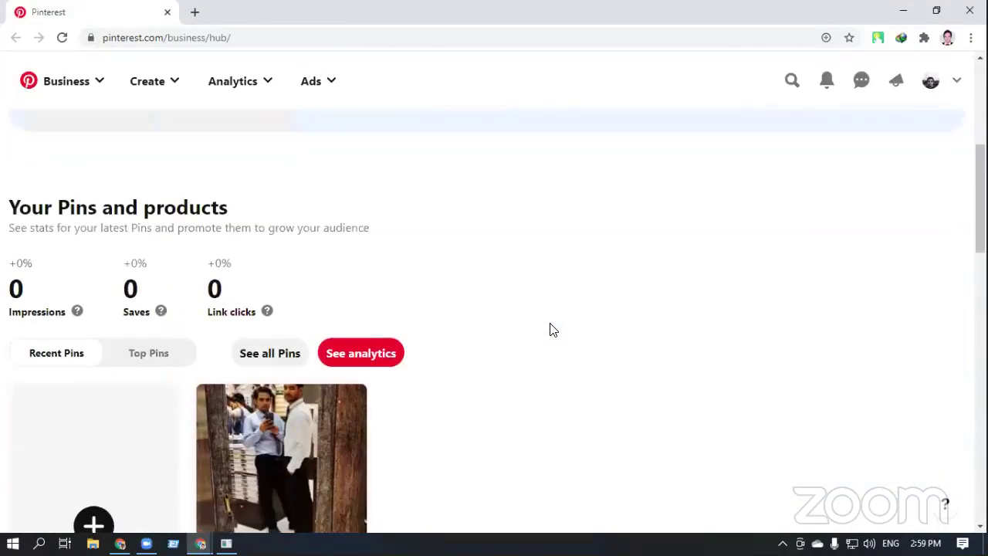
pyautogui.scroll(-4, 550, 328)
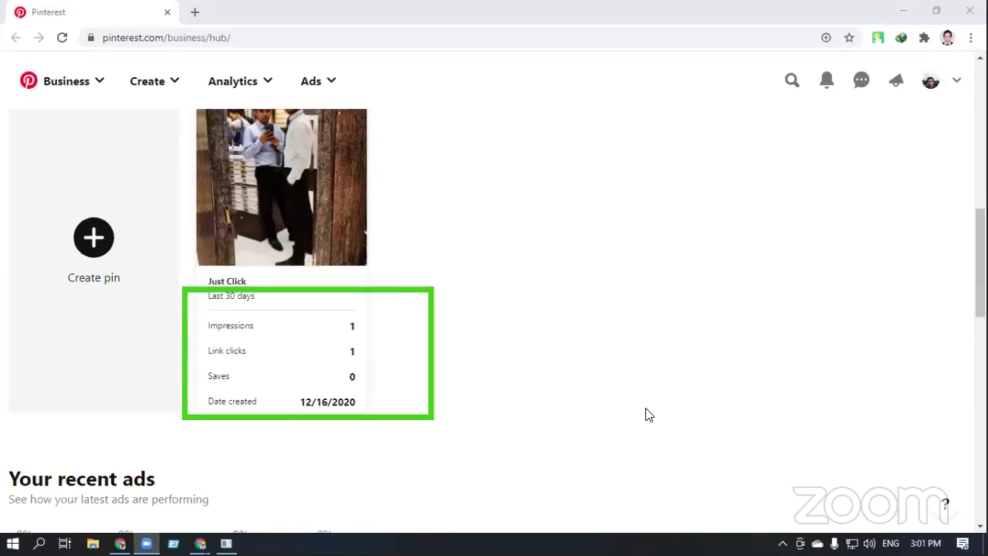
# Review the Just Click pin's stats (1 impression, 1 link click, 0 saves) and refocus the Pinterest window
pyautogui.scroll(2, 571, 452)
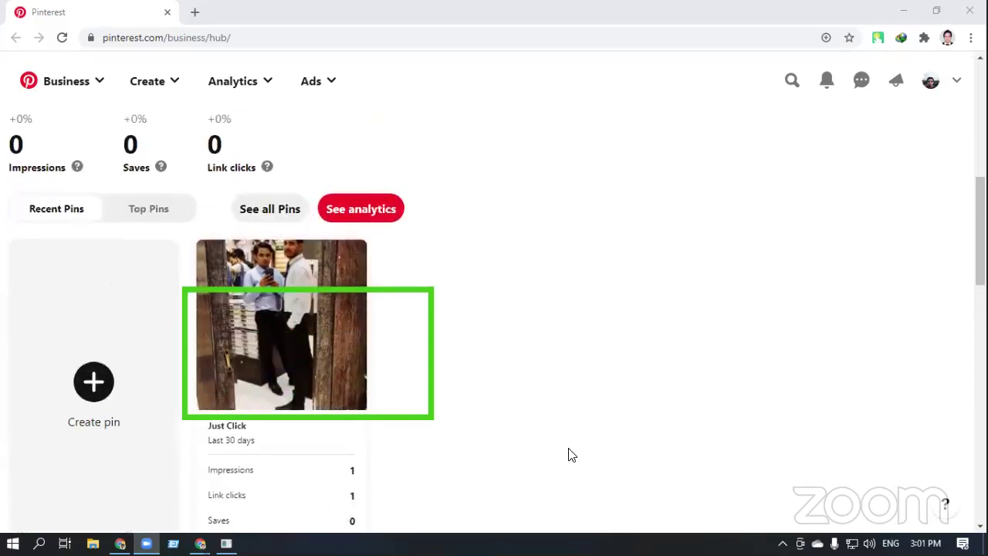
pyautogui.scroll(-1, 570, 456)
pyautogui.scroll(-2, 569, 456)
pyautogui.scroll(1, 567, 450)
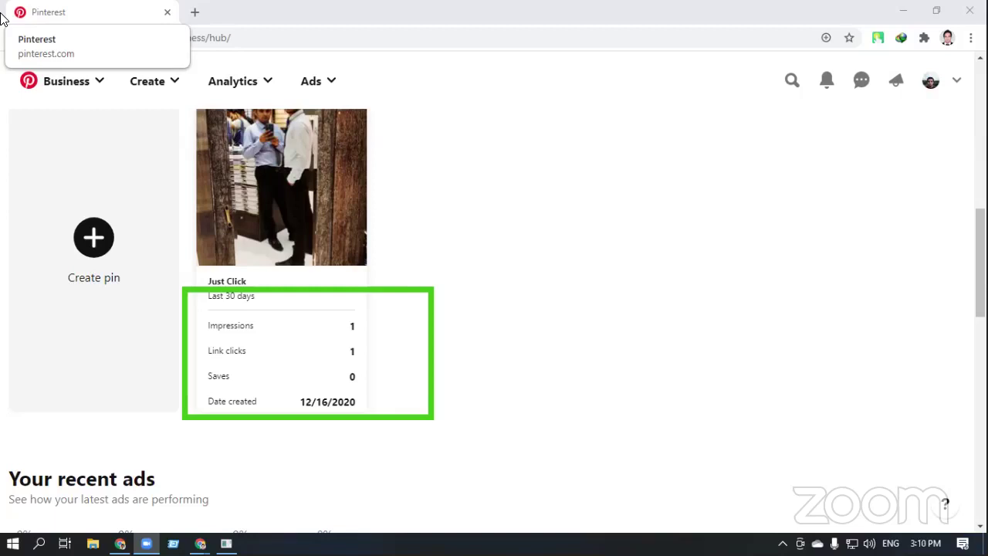
pyautogui.click(942, 498)
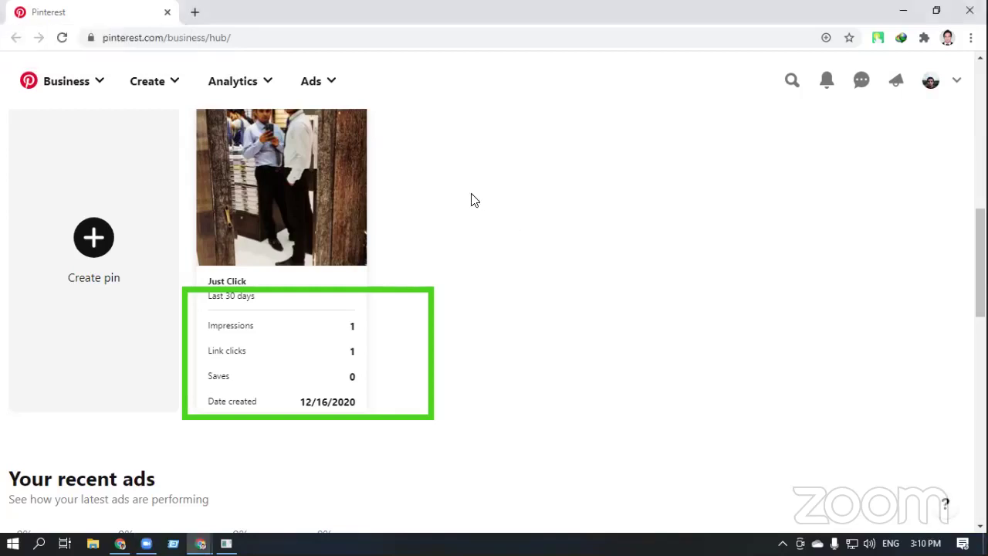
pyautogui.click(319, 328)
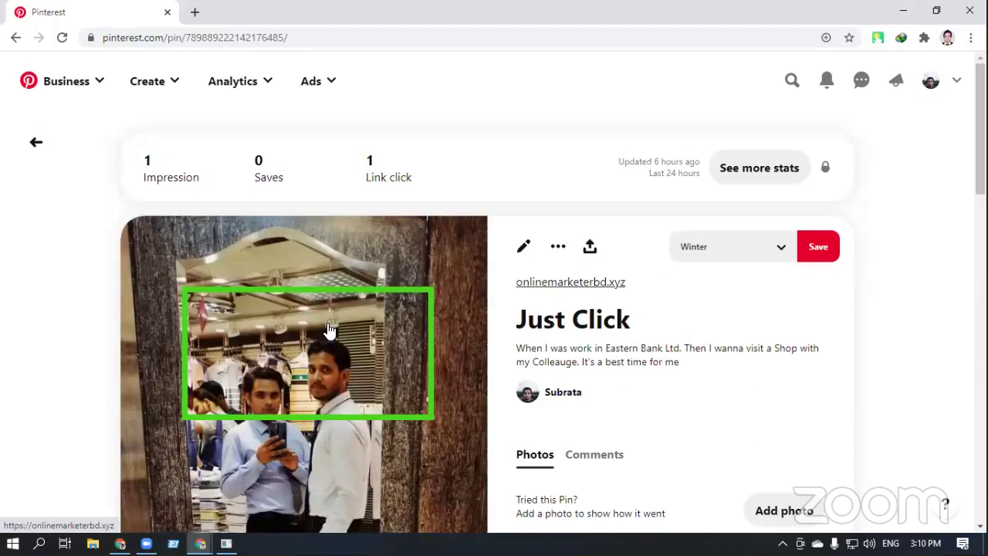
pyautogui.scroll(-2, 329, 331)
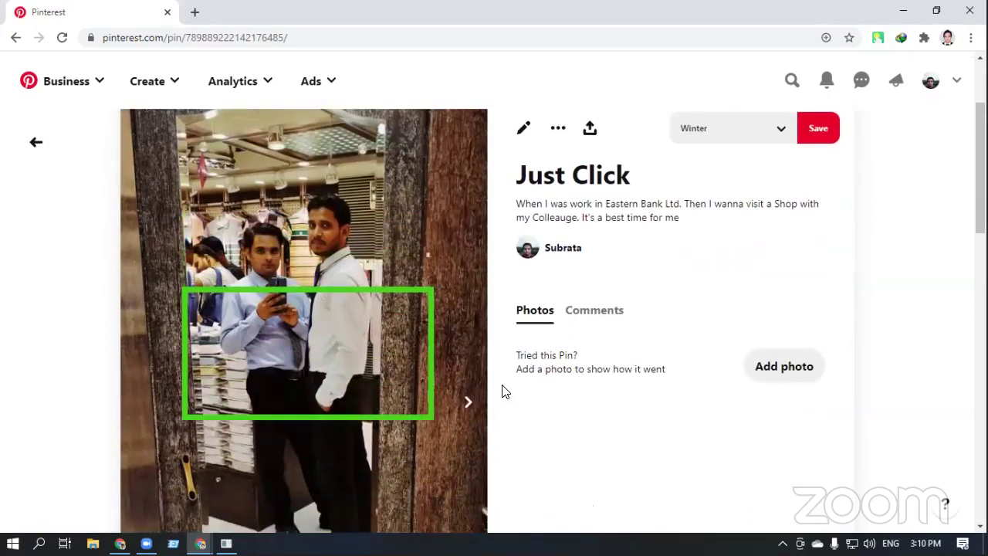
pyautogui.scroll(2, 332, 397)
pyautogui.scroll(1, 4, 84)
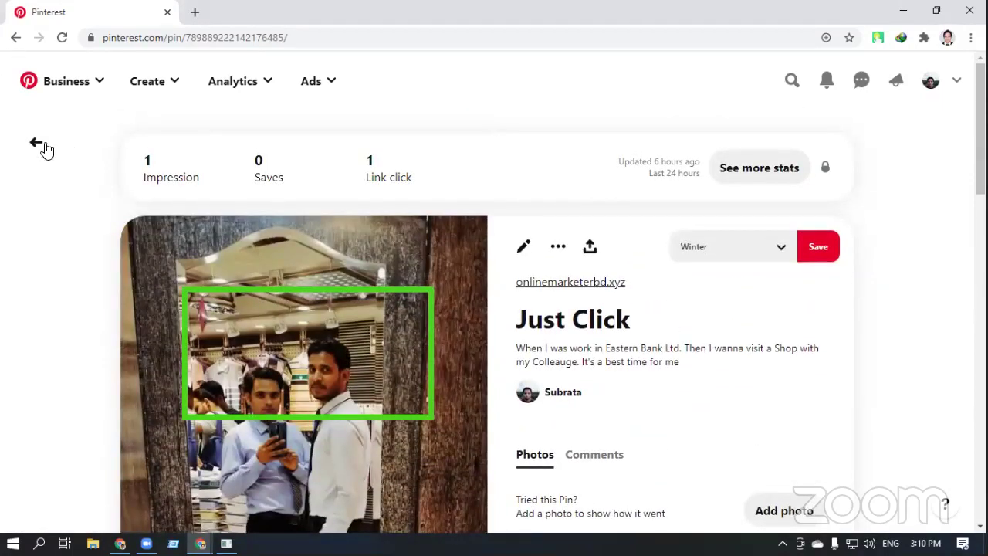
pyautogui.click(36, 143)
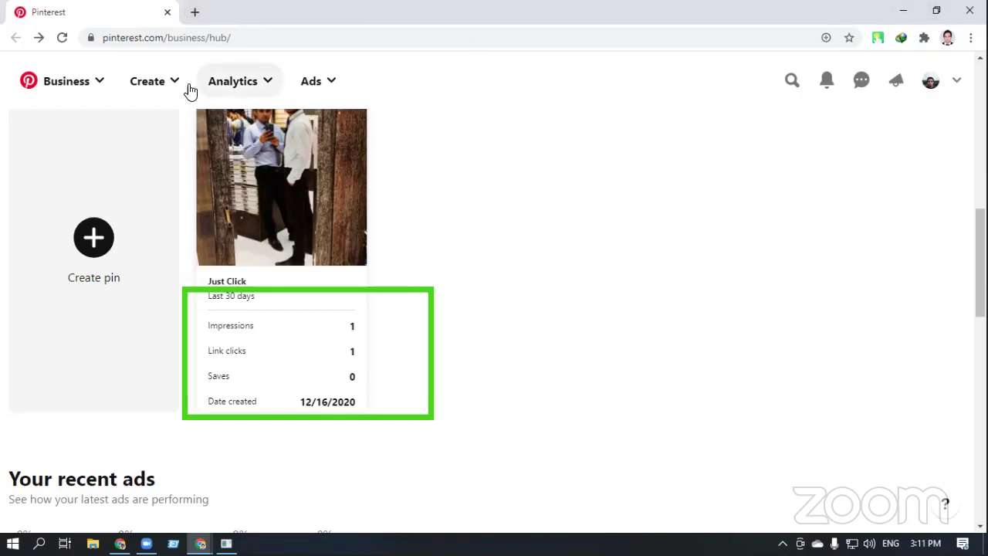
# Choose Home feed from the Business dropdown and scroll through the For you pins
pyautogui.click(97, 87)
pyautogui.click(103, 148)
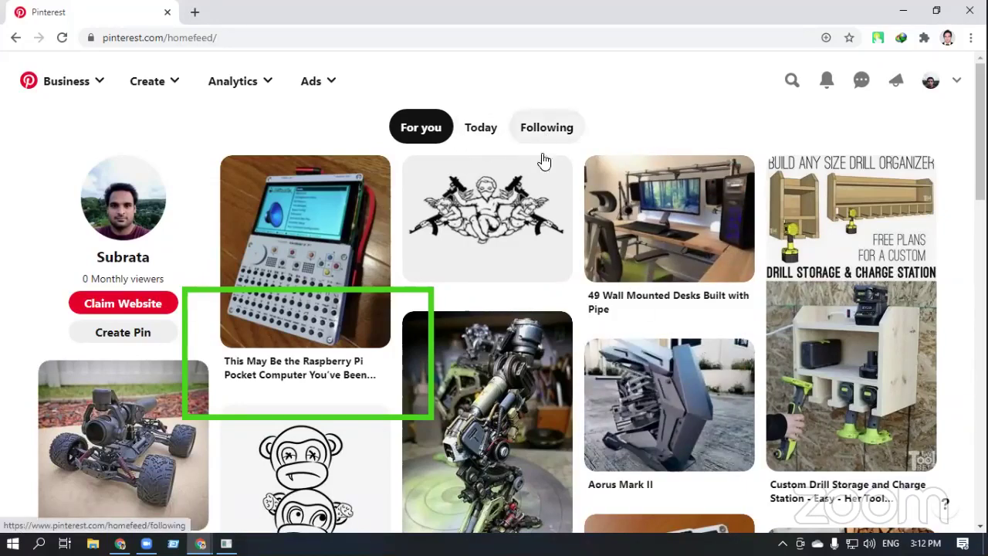
pyautogui.scroll(-2, 568, 351)
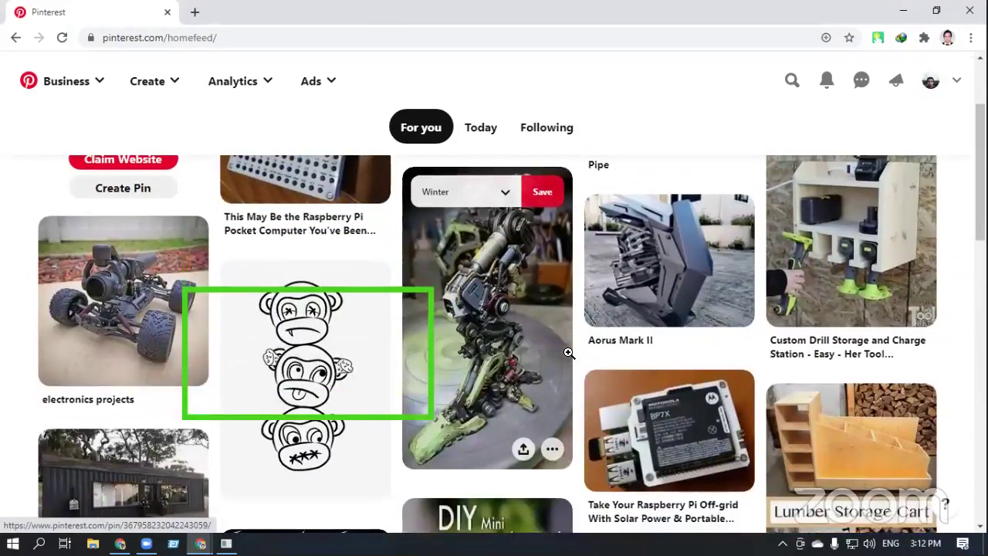
pyautogui.scroll(1, 568, 353)
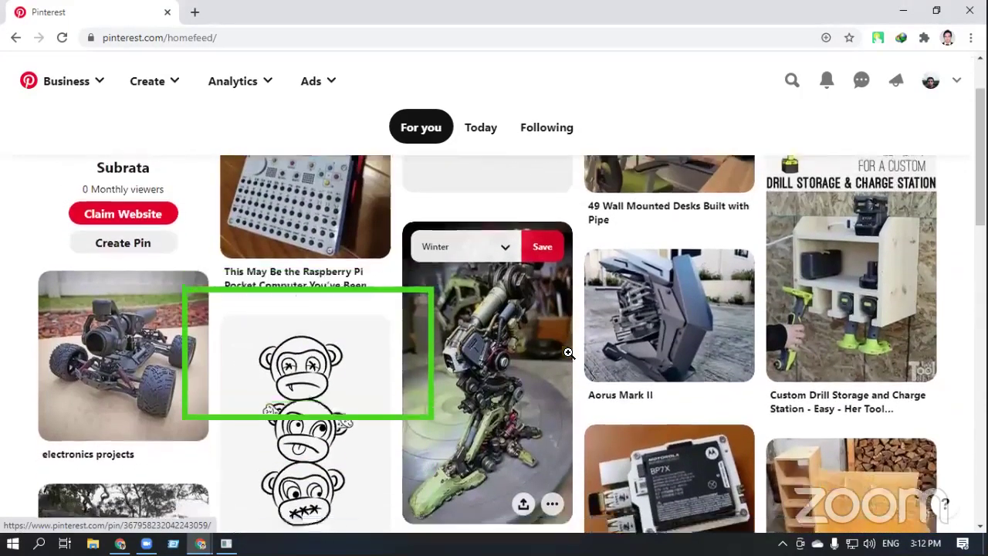
pyautogui.scroll(-2, 569, 353)
pyautogui.scroll(3, 568, 352)
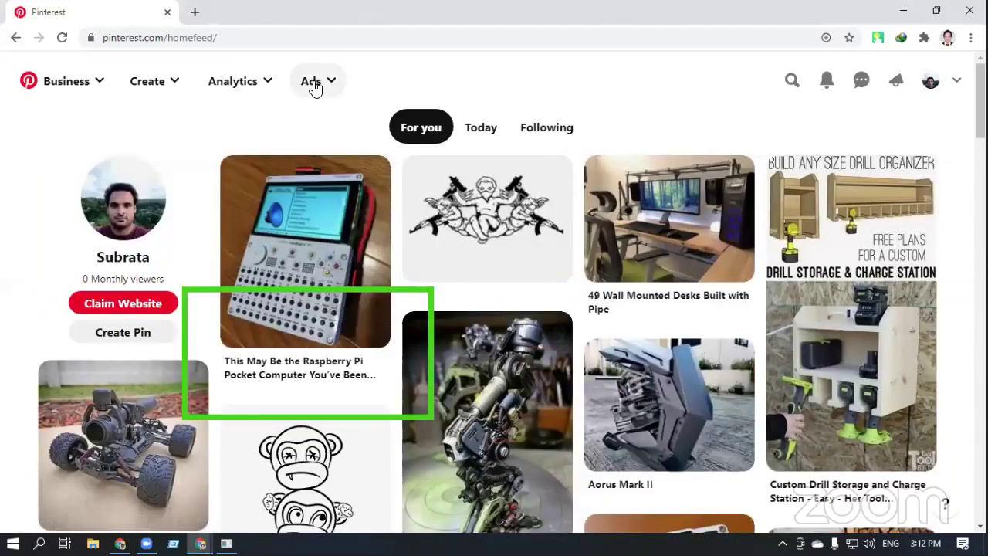
# Choose Billing from the Ads dropdown in the header
pyautogui.click(313, 85)
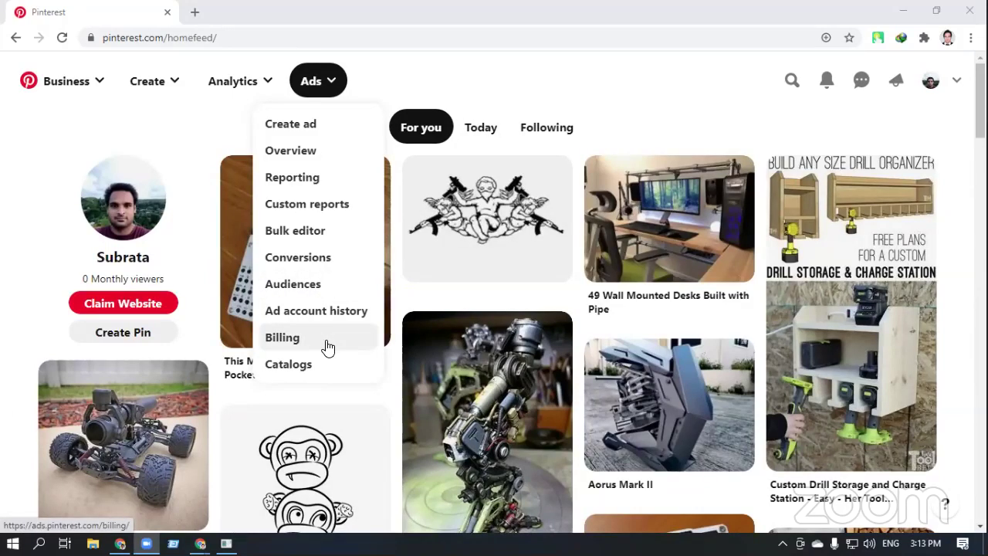
pyautogui.click(328, 346)
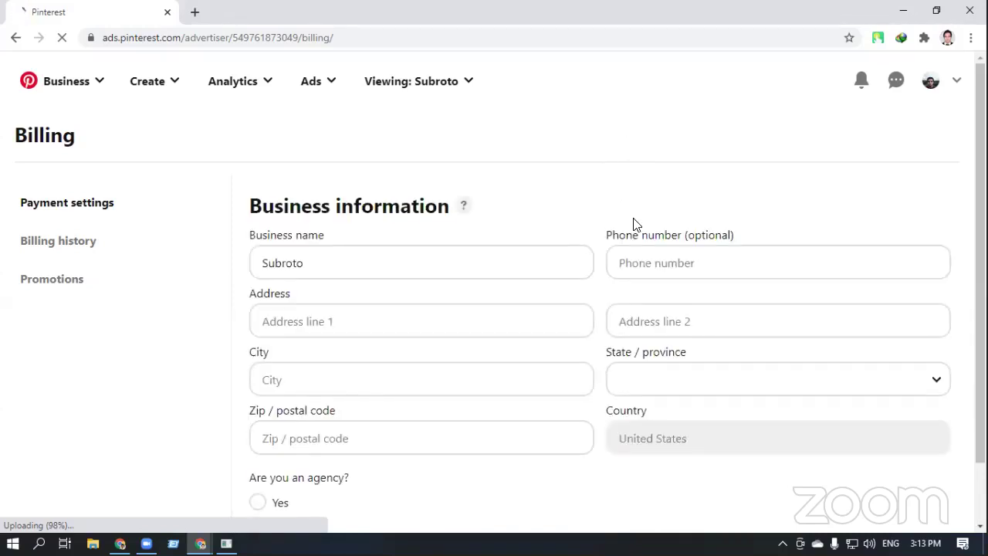
pyautogui.scroll(-1, 632, 236)
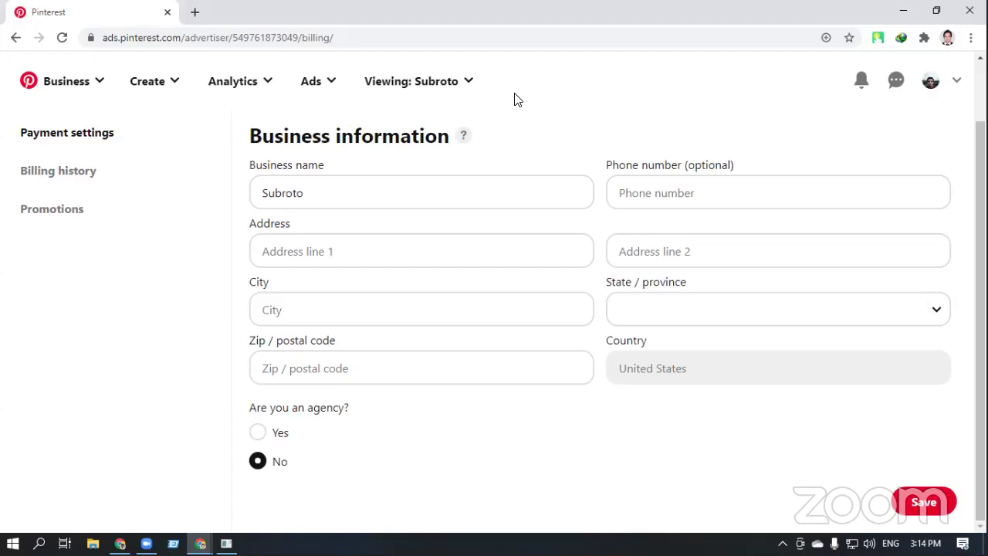
pyautogui.click(468, 83)
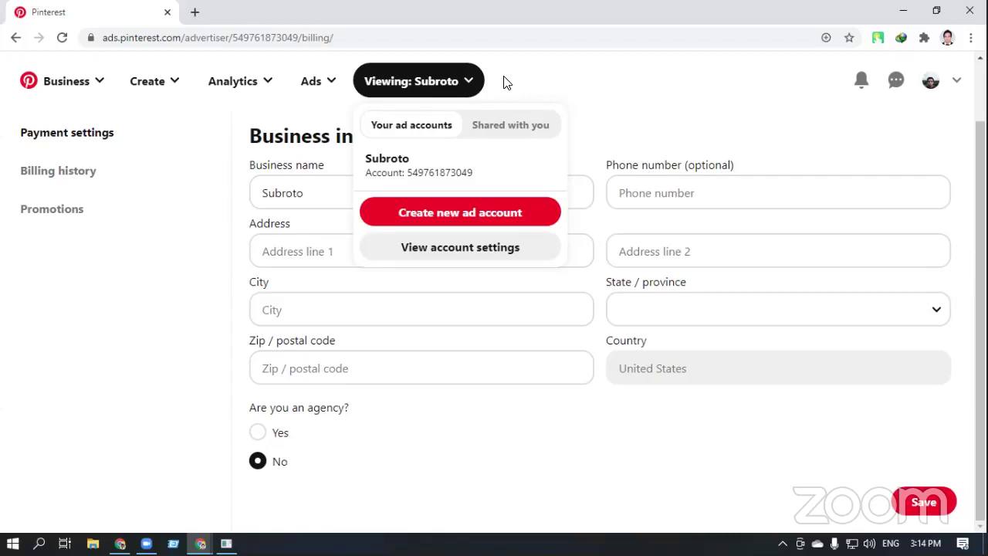
pyautogui.click(503, 82)
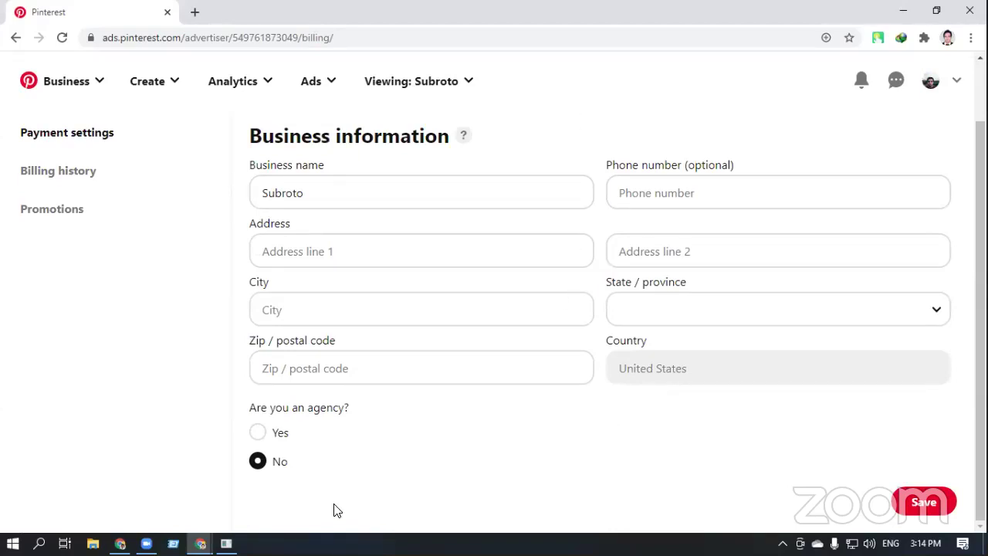
# Bring the Pinterest tab forward and open the profile's Edit profile settings
pyautogui.click(200, 543)
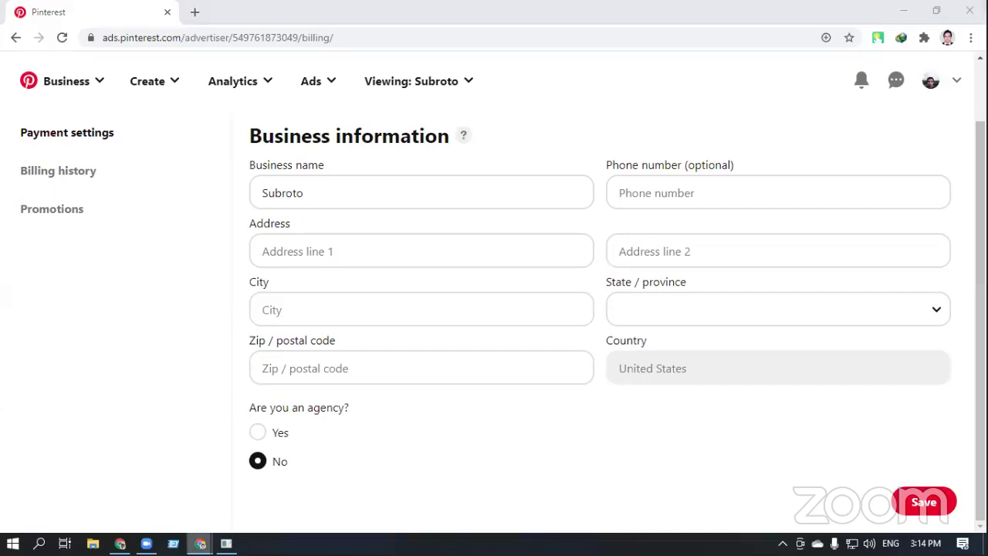
pyautogui.click(152, 488)
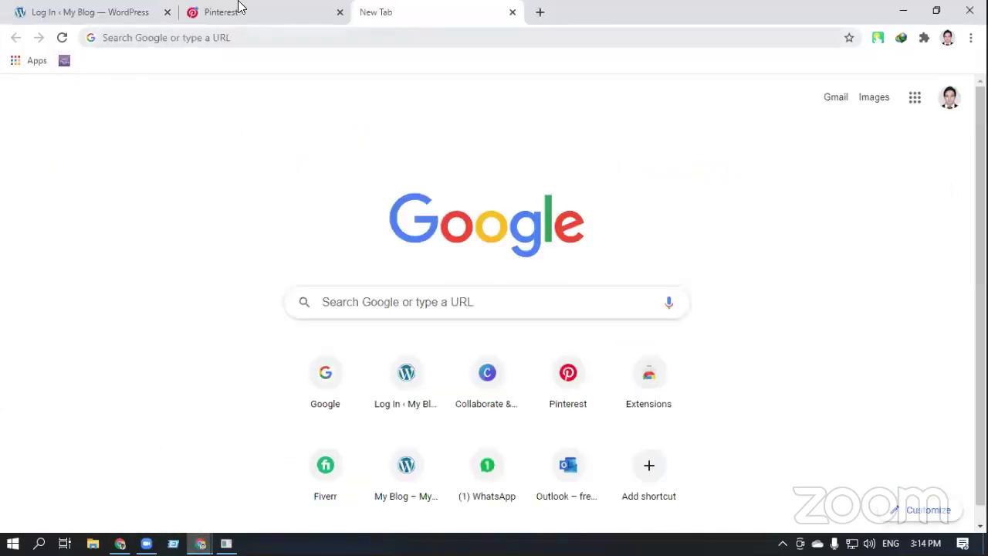
pyautogui.click(249, 14)
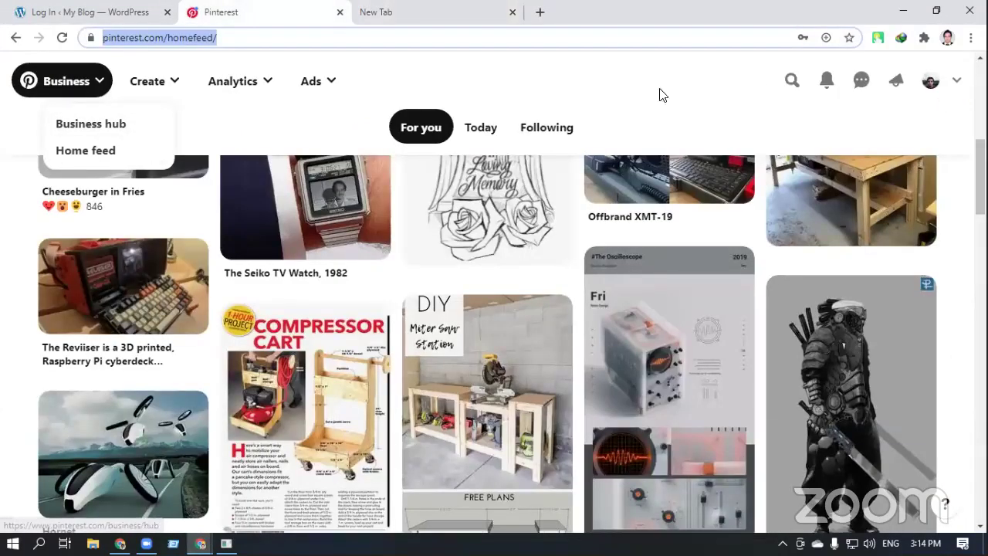
pyautogui.click(932, 83)
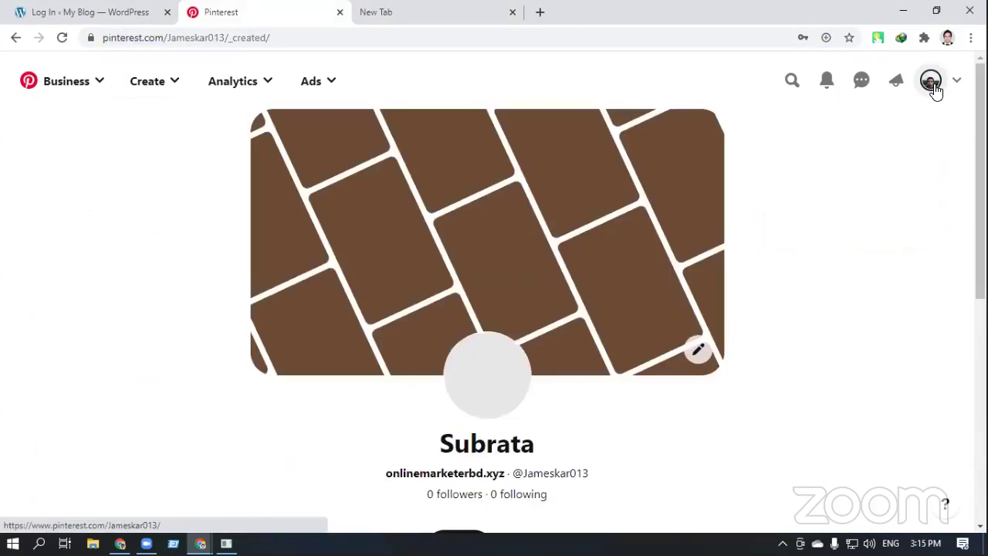
pyautogui.scroll(-4, 293, 414)
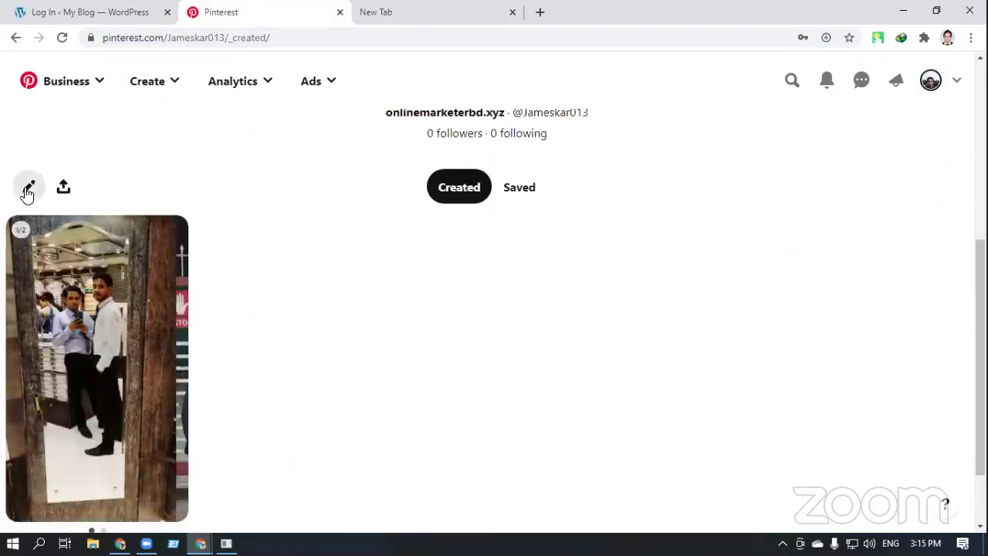
pyautogui.click(28, 187)
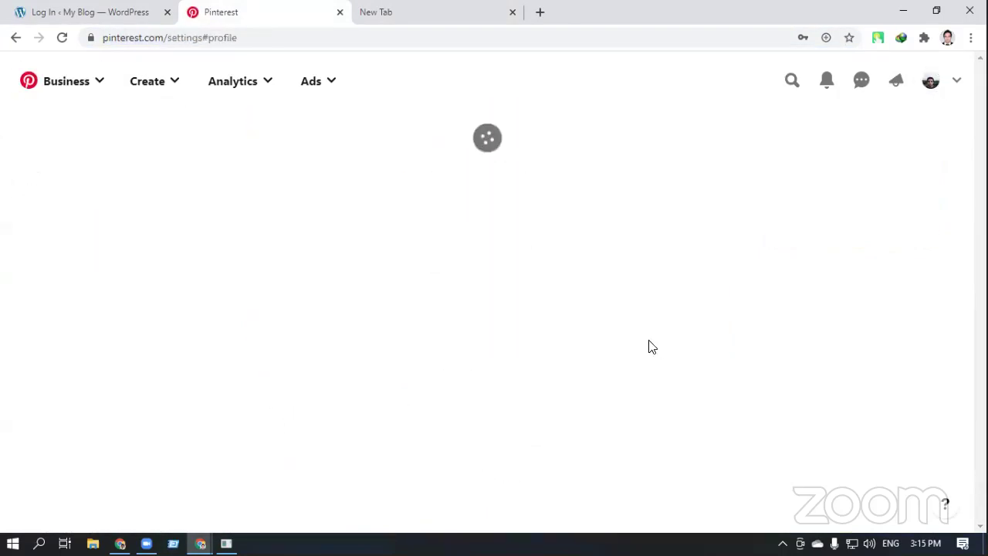
pyautogui.scroll(-2, 651, 338)
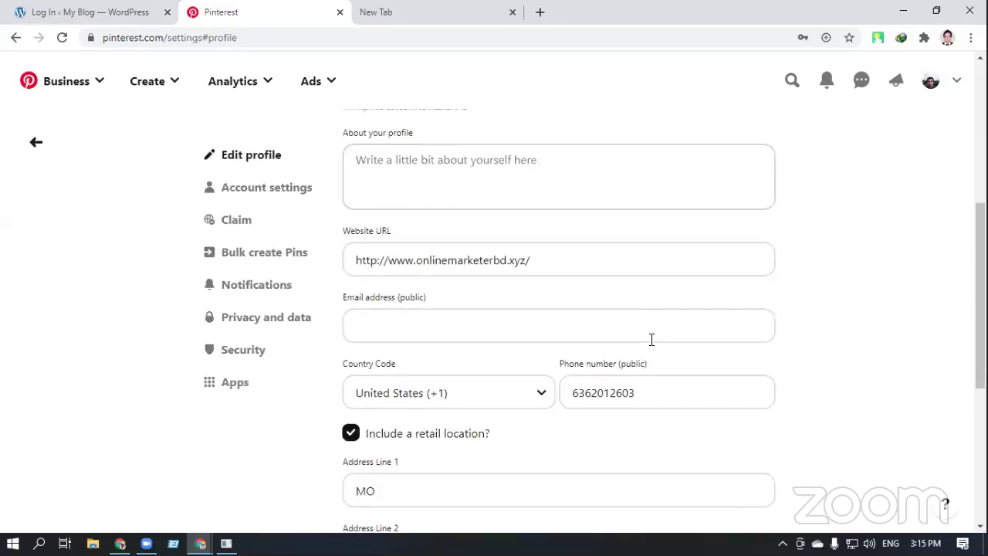
pyautogui.scroll(2, 301, 308)
# Select the profile city Kansas City, for copying and return to the Ads billing window
pyautogui.click(266, 188)
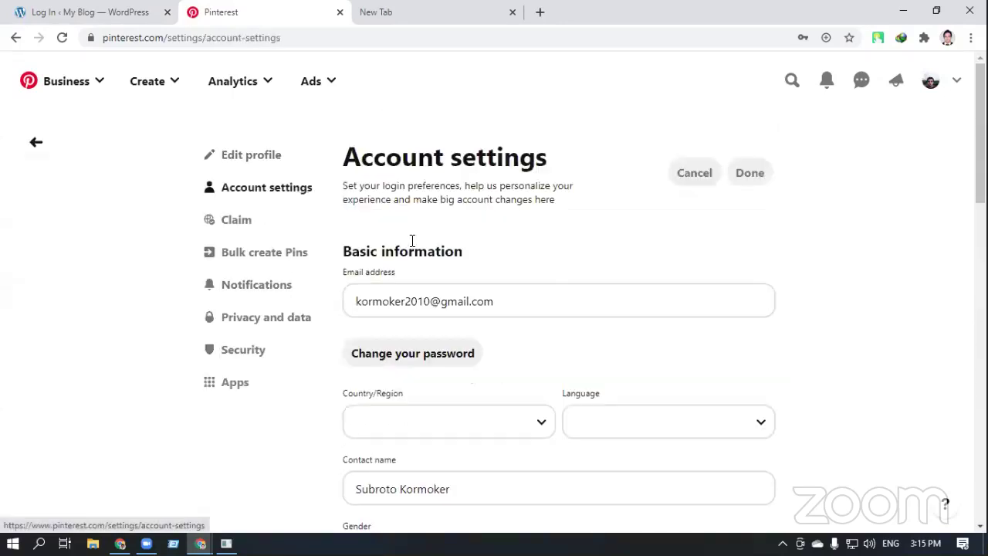
pyautogui.scroll(-5, 471, 298)
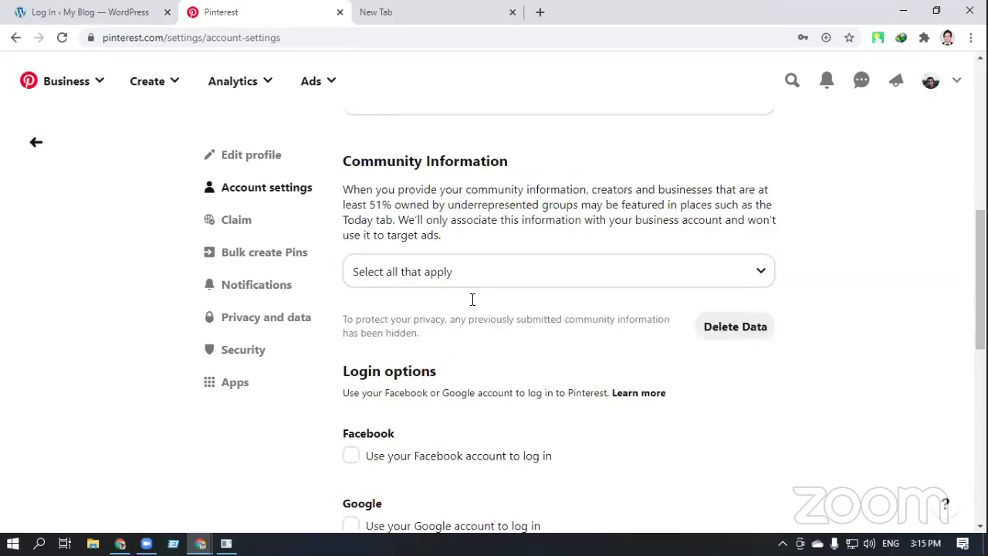
pyautogui.scroll(2, 284, 206)
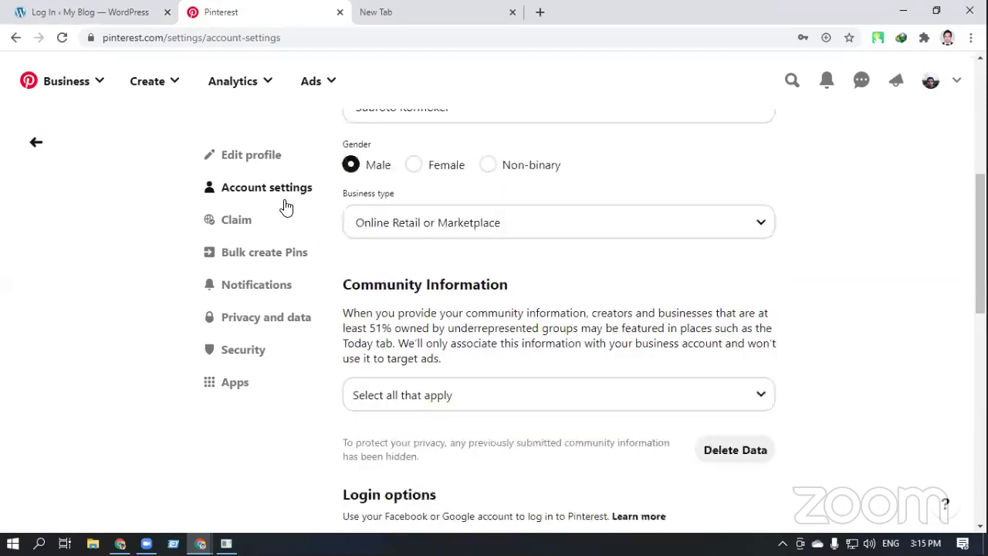
pyautogui.click(263, 156)
pyautogui.scroll(-9, 445, 315)
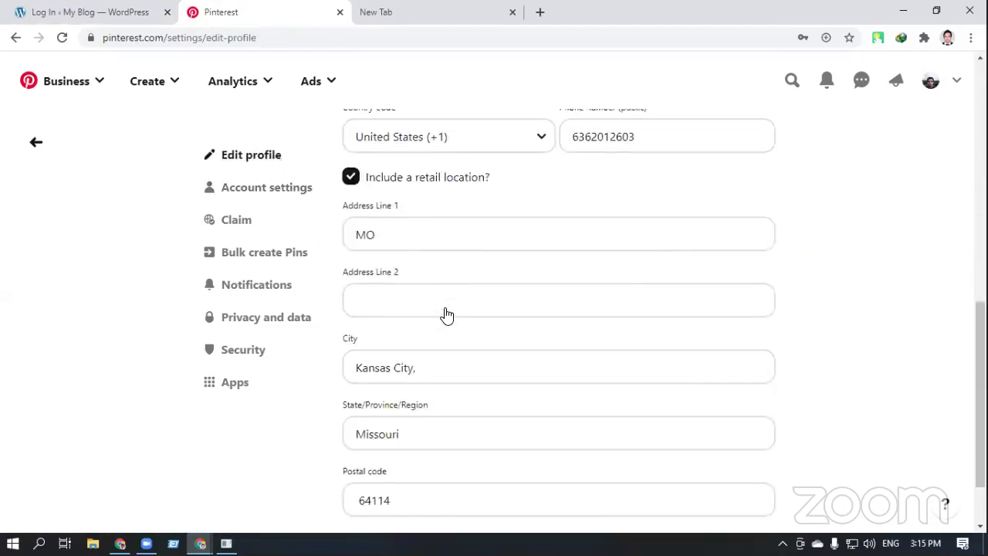
pyautogui.click(437, 287)
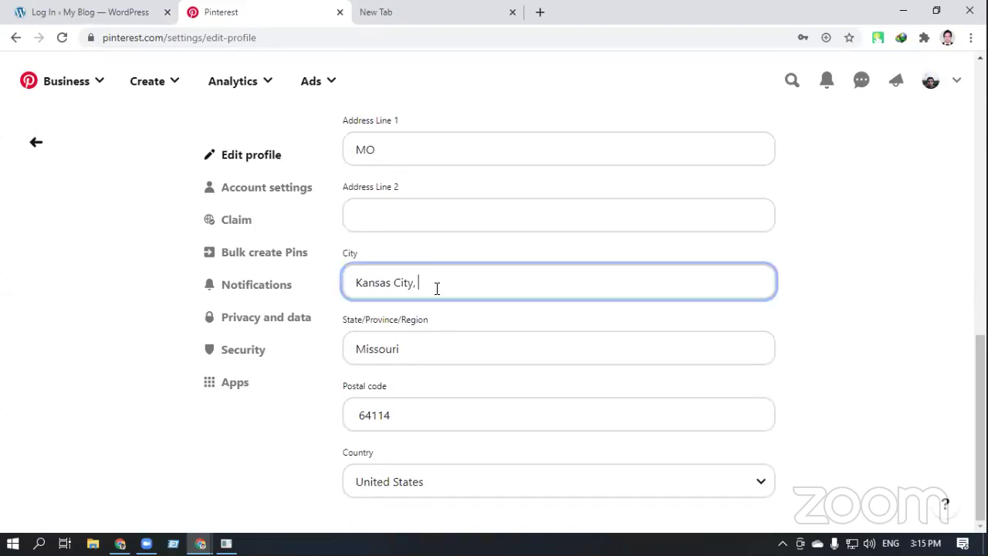
pyautogui.moveTo(437, 286); pyautogui.dragTo(354, 283)
pyautogui.hotkey('ctrl', 'c')
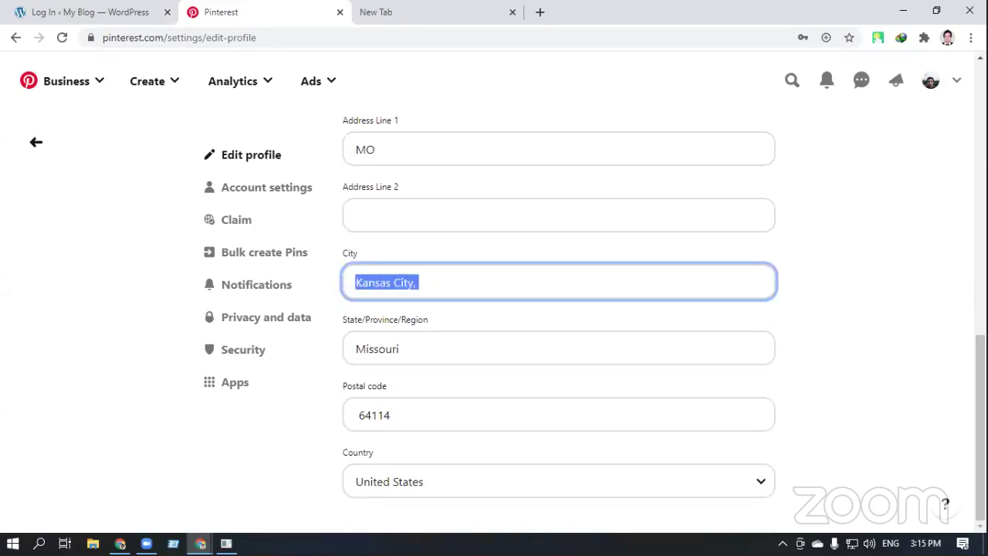
pyautogui.click(199, 544)
pyautogui.click(267, 517)
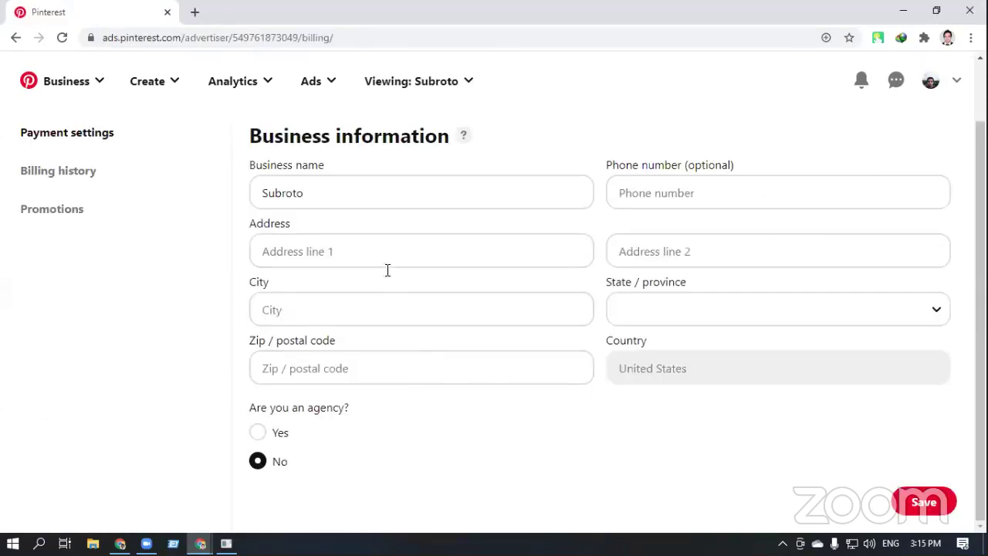
# Paste Kansas City, into the billing Address and Missouri, copied from the profile, into City
pyautogui.click(366, 244)
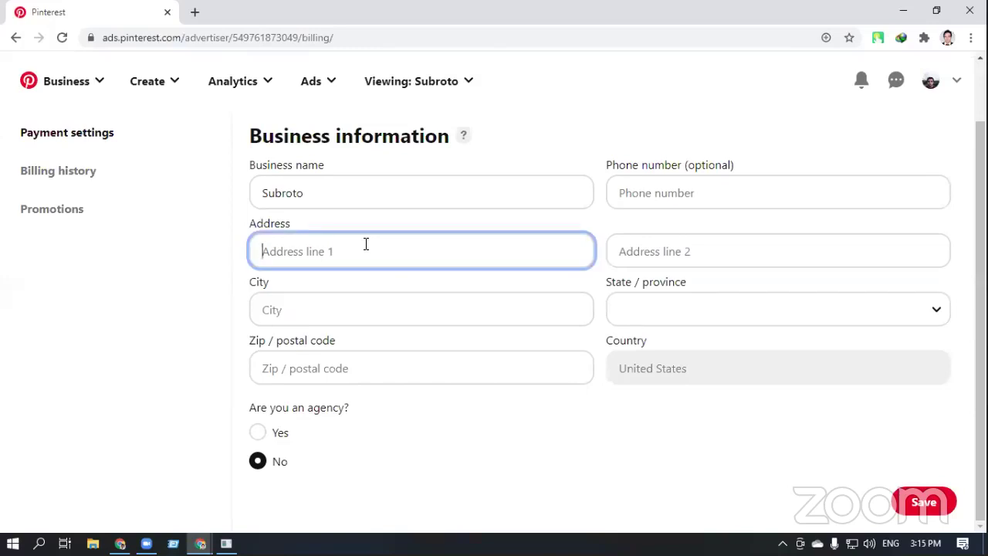
pyautogui.hotkey('ctrl', 'v')
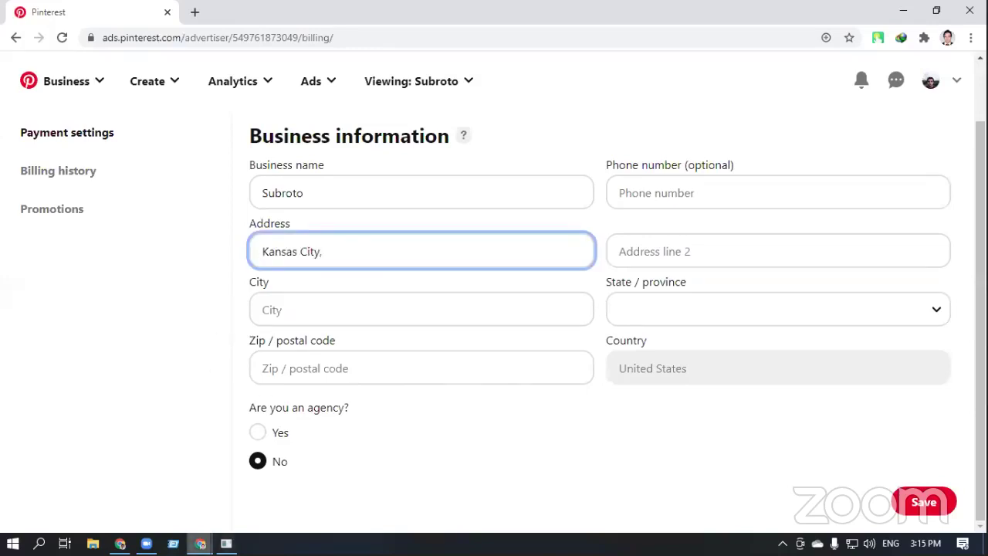
pyautogui.click(200, 544)
pyautogui.click(161, 498)
pyautogui.click(443, 349)
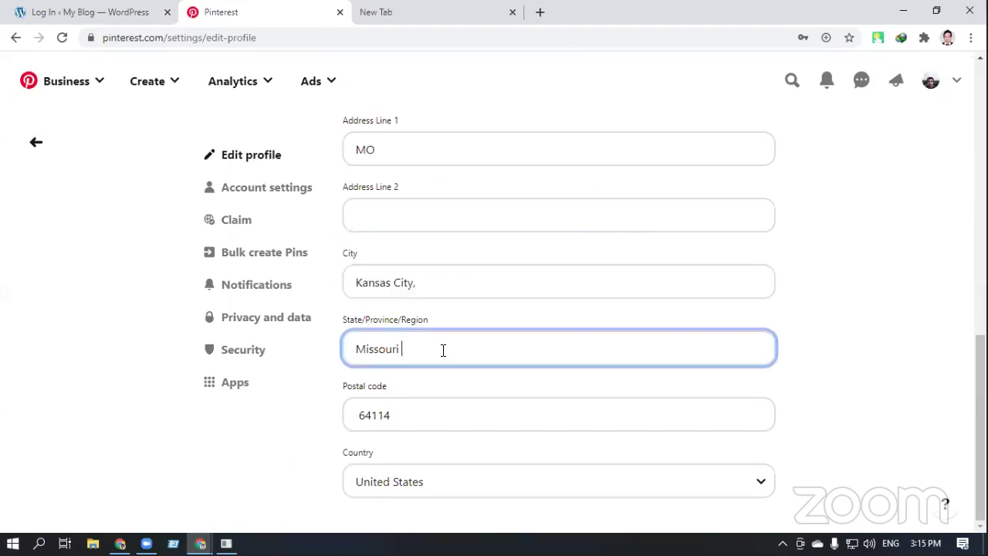
pyautogui.moveTo(444, 349); pyautogui.dragTo(353, 361)
pyautogui.hotkey('ctrl', 'c')
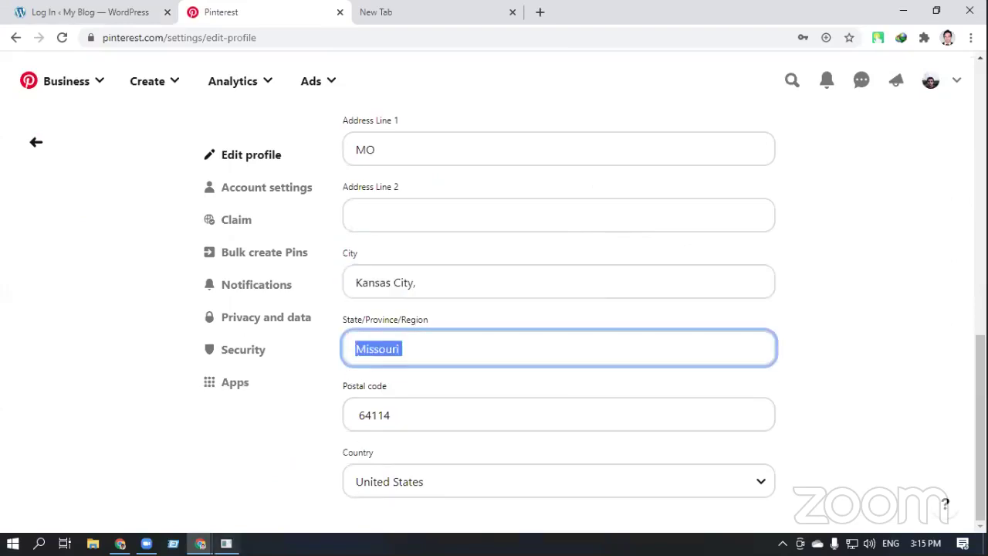
pyautogui.click(199, 543)
pyautogui.click(293, 513)
pyautogui.click(420, 308)
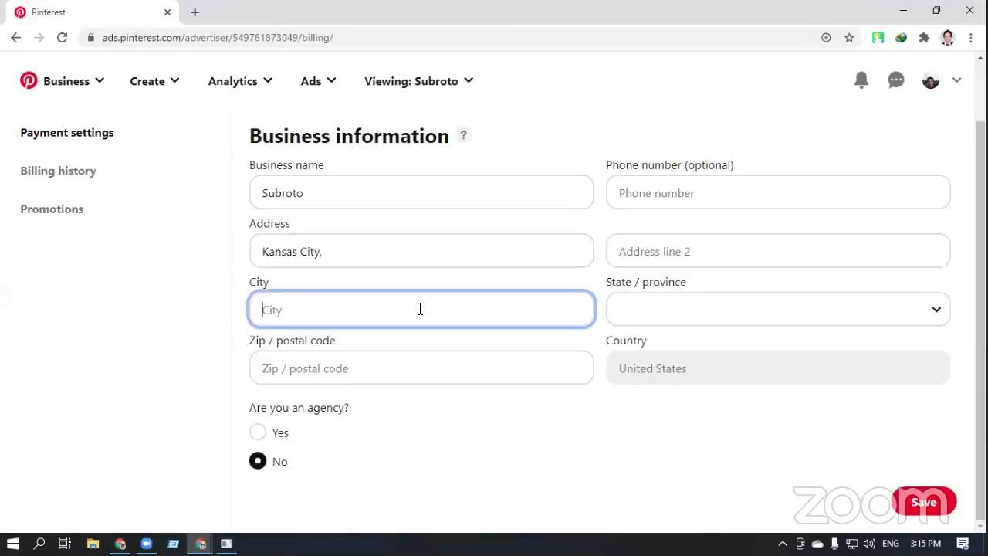
pyautogui.hotkey('ctrl', 'v')
# Copy postal code 64114 from the profile into the billing Zip field
pyautogui.click(199, 544)
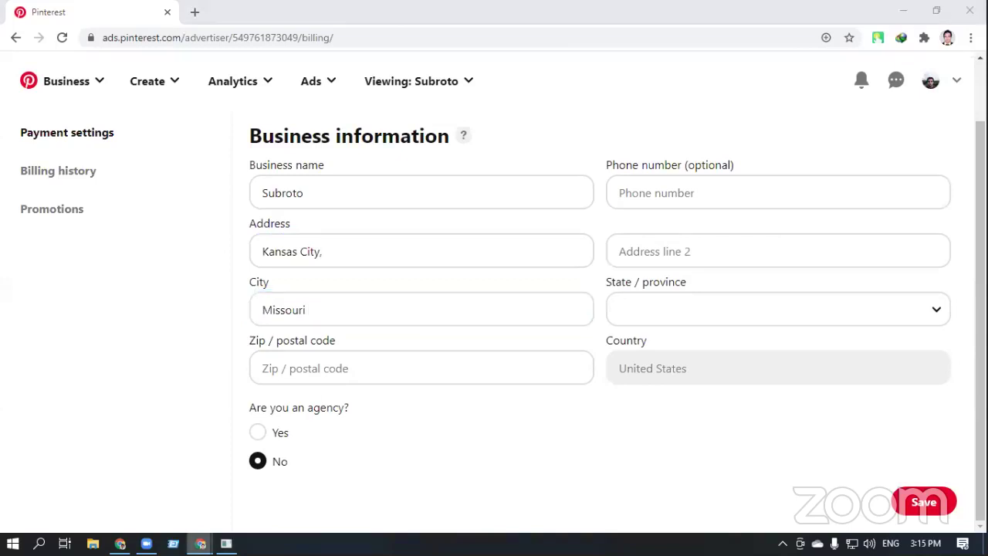
pyautogui.click(174, 513)
pyautogui.moveTo(402, 417); pyautogui.dragTo(350, 420)
pyautogui.hotkey('ctrl', 'c')
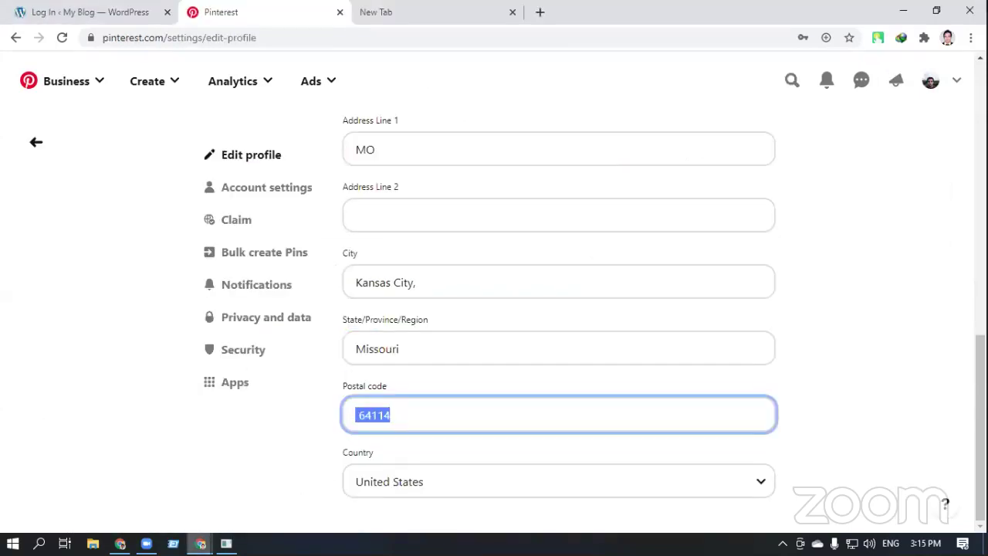
pyautogui.click(199, 543)
pyautogui.click(347, 479)
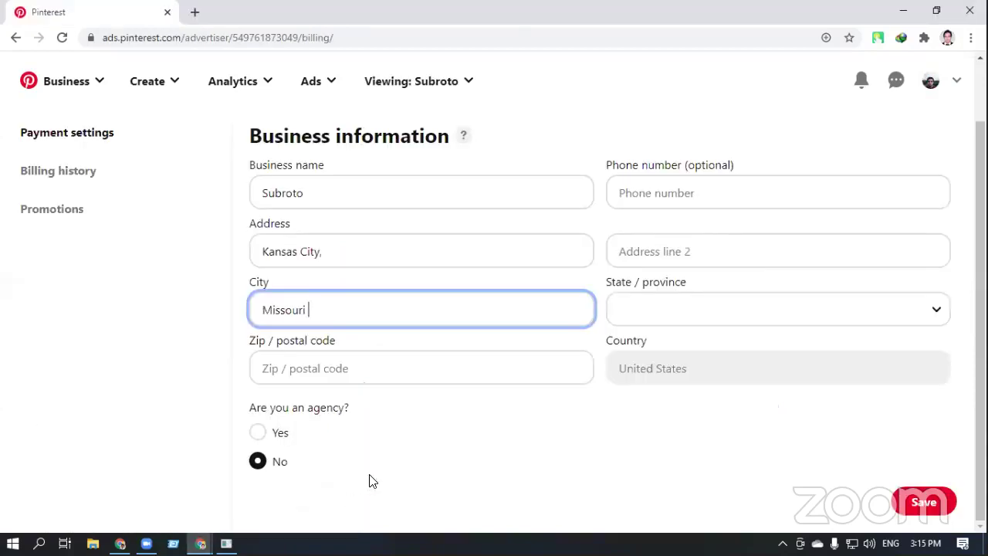
pyautogui.click(449, 370)
pyautogui.hotkey('ctrl', 'v')
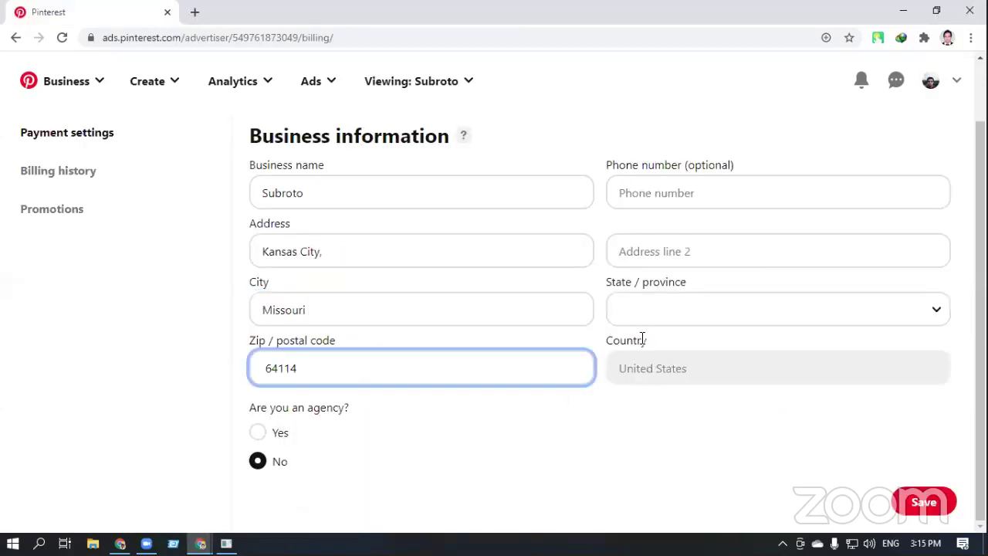
pyautogui.click(378, 453)
# Clear the profile's postal code selection, then select the misplaced Missouri in the billing City field
pyautogui.click(199, 543)
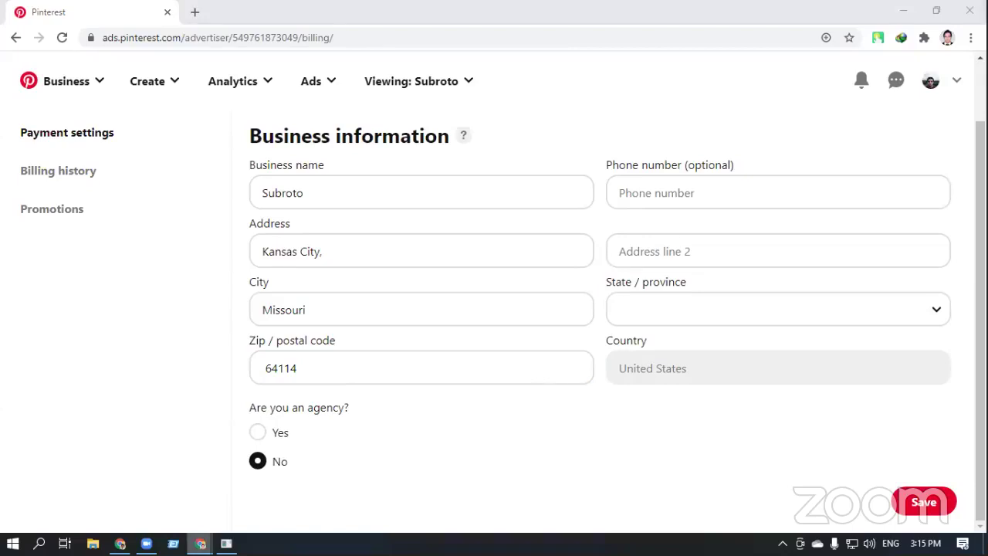
pyautogui.click(188, 511)
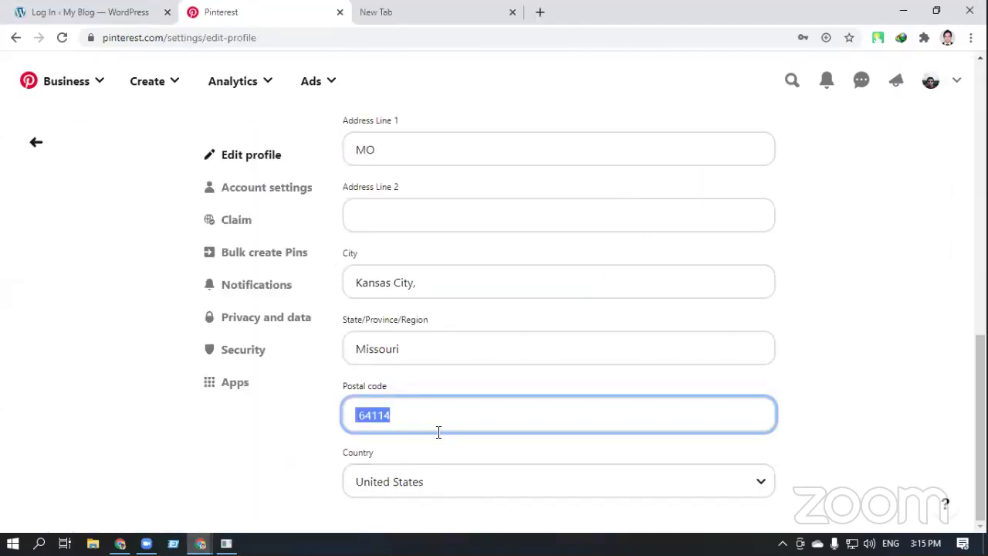
pyautogui.click(821, 467)
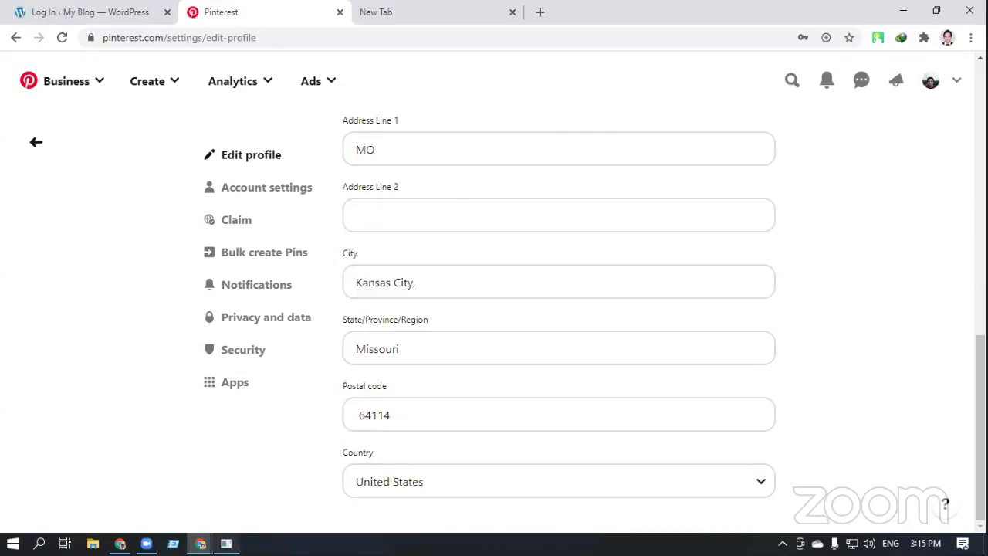
pyautogui.click(200, 544)
pyautogui.click(265, 506)
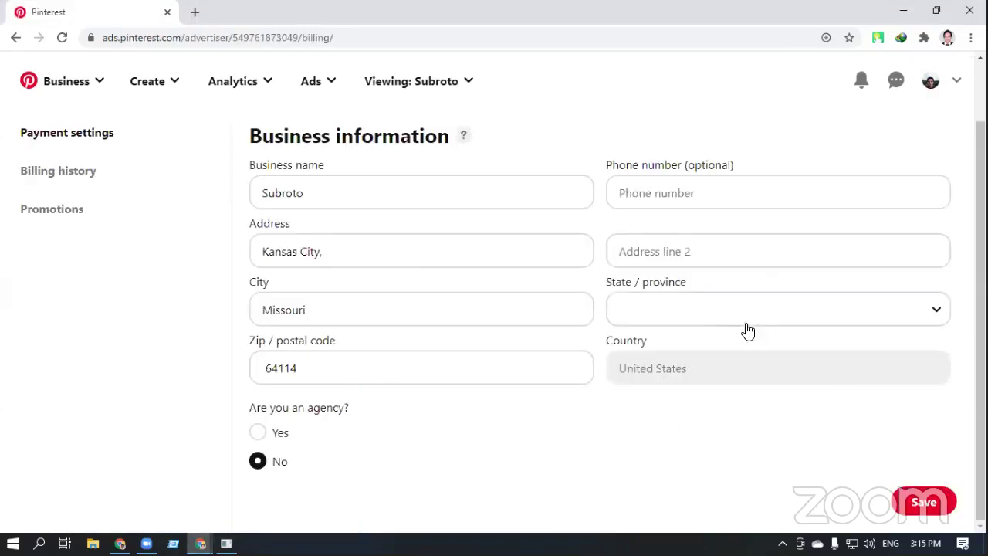
pyautogui.moveTo(448, 314); pyautogui.dragTo(265, 321)
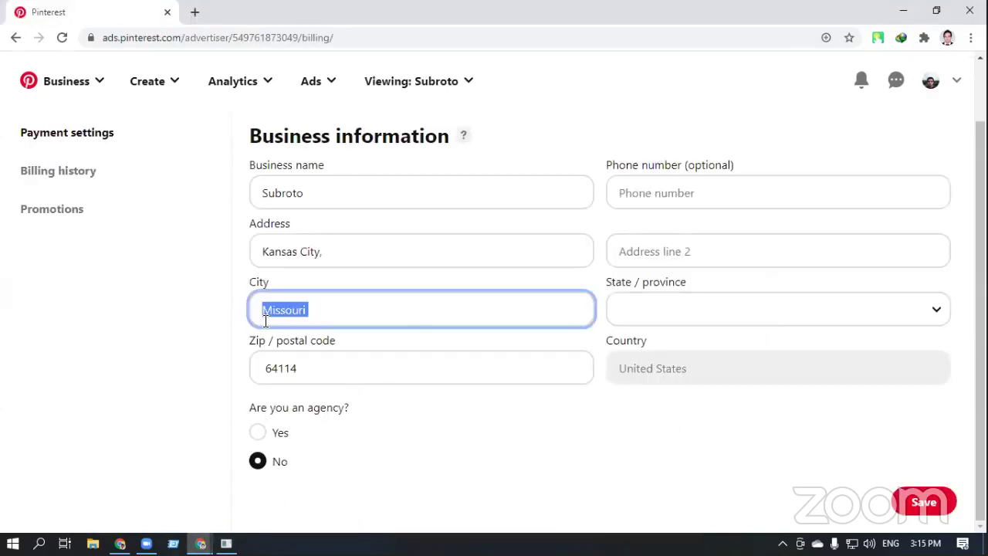
# Delete Missouri from City and choose Missouri in the State dropdown
pyautogui.press('BackSpace')
pyautogui.click(694, 312)
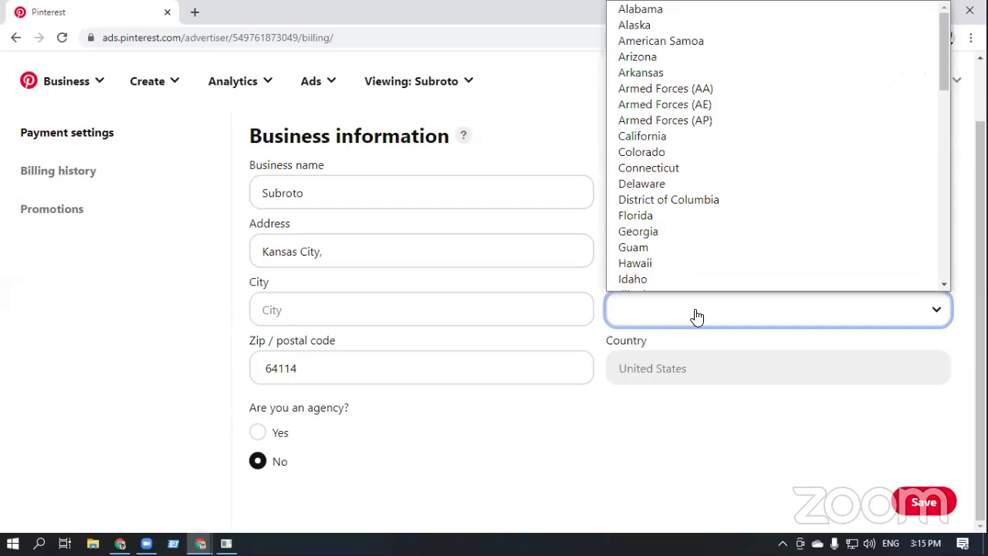
pyautogui.scroll(-5, 690, 181)
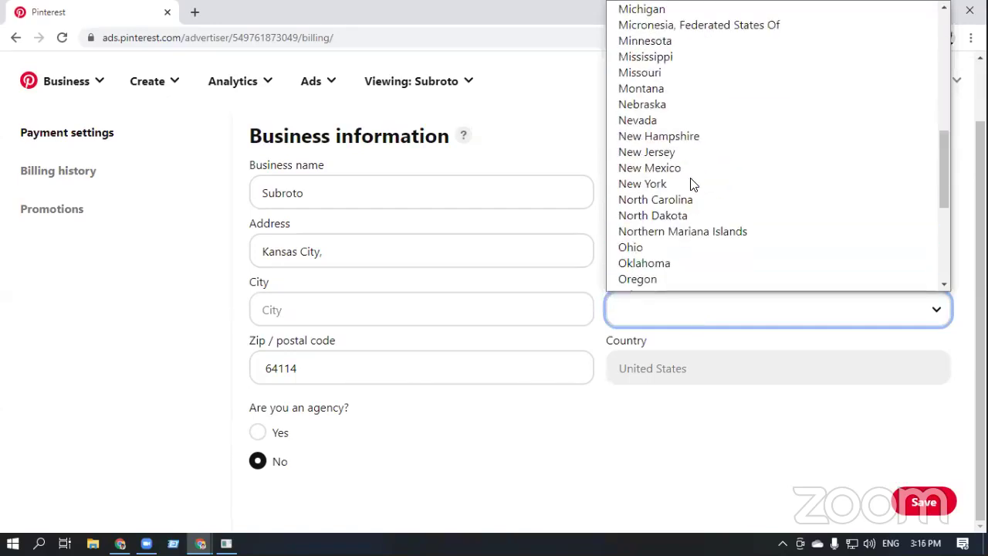
pyautogui.click(653, 72)
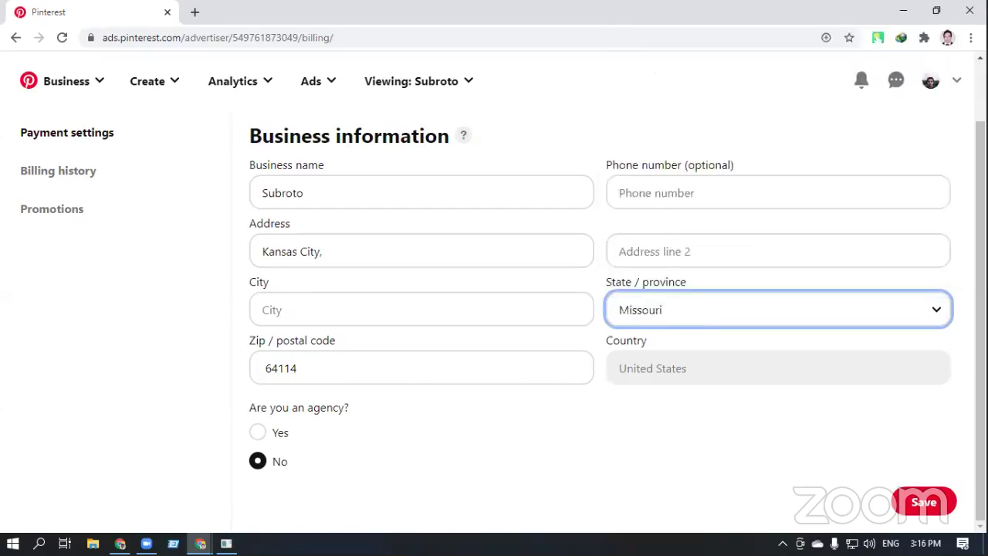
# Copy Kansas City, from the profile window into the billing City field
pyautogui.moveTo(199, 543)
pyautogui.click(134, 508)
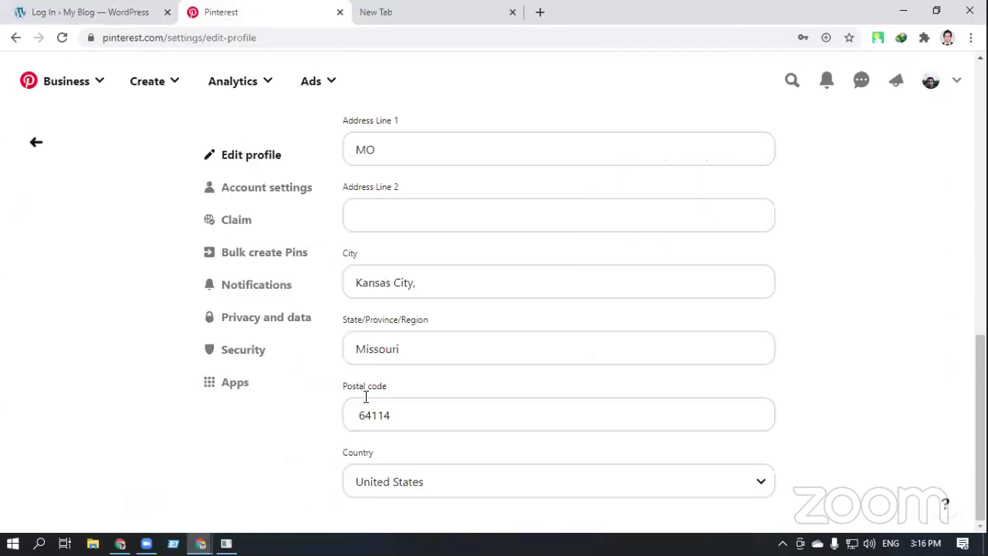
pyautogui.moveTo(423, 287); pyautogui.dragTo(353, 284)
pyautogui.hotkey('ctrl', 'c')
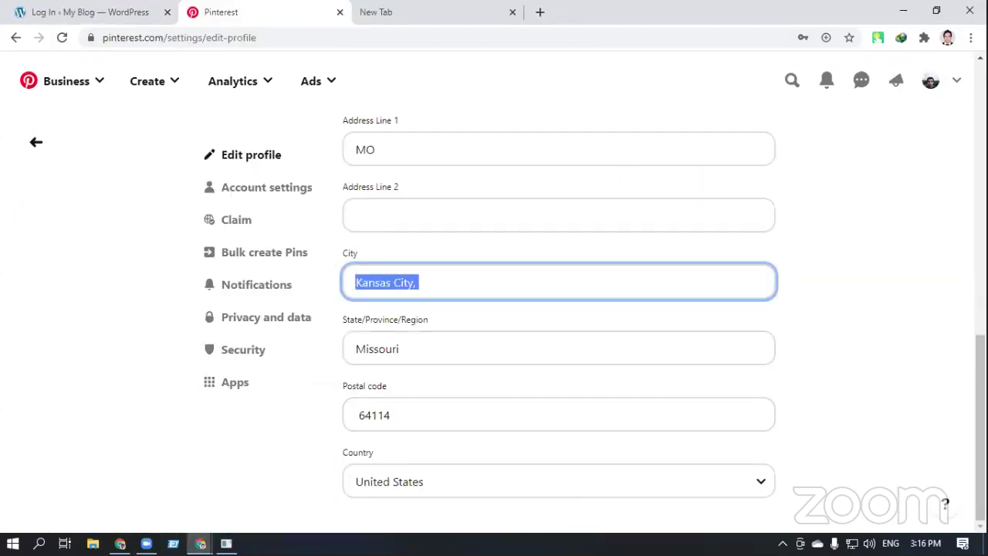
pyautogui.hotkey('alt', 'Tab')
pyautogui.click(471, 312)
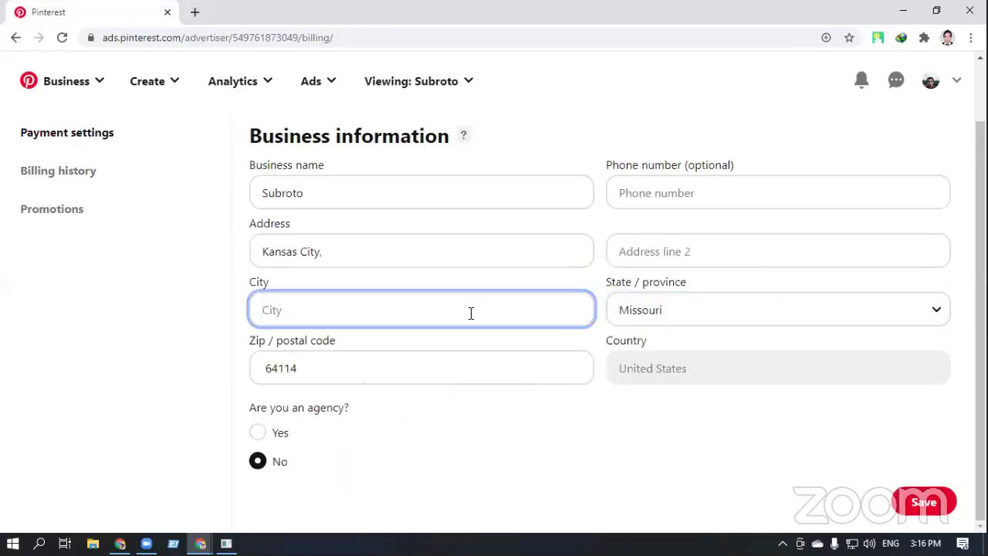
pyautogui.hotkey('ctrl', 'v')
# Replace the Address text Kansas City, with MO
pyautogui.moveTo(332, 252); pyautogui.dragTo(260, 254)
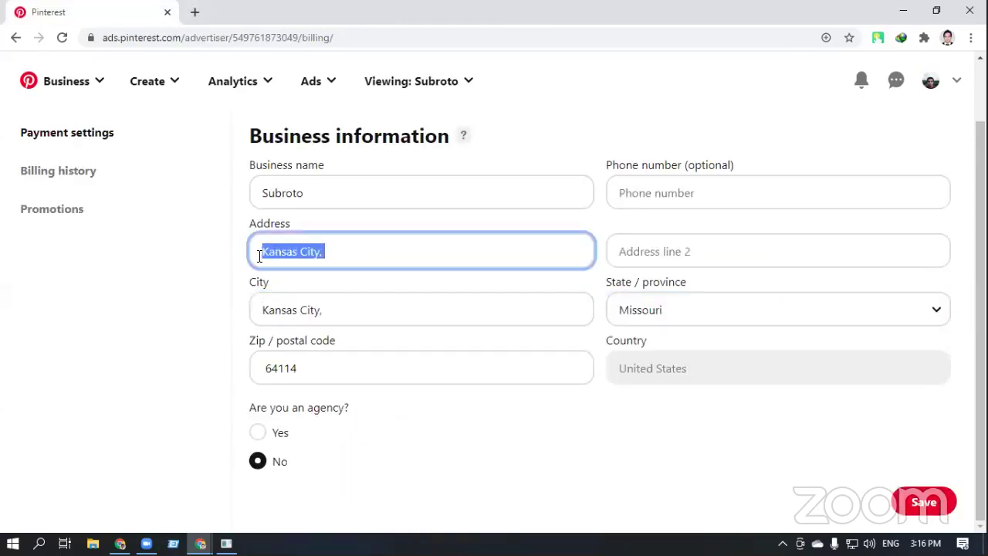
pyautogui.write('Mo')
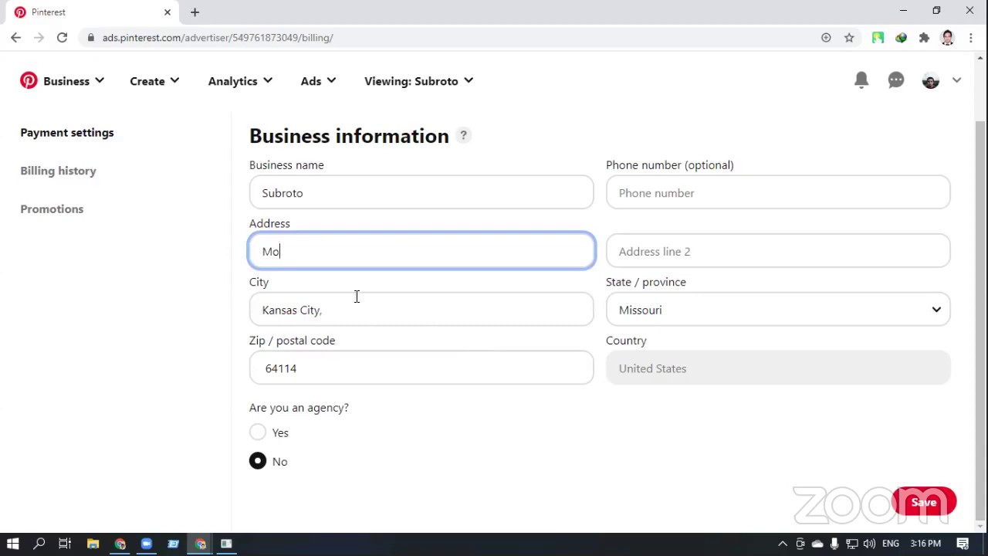
pyautogui.press('BackSpace')
pyautogui.write('O')
pyautogui.click(673, 434)
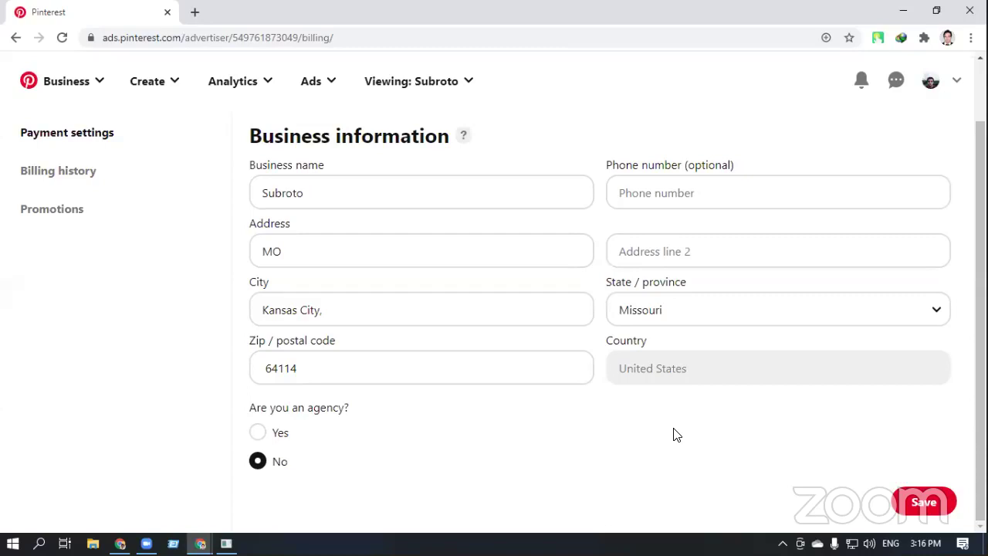
# Copy the profile's phone number and paste it into the billing phone field
pyautogui.moveTo(200, 544)
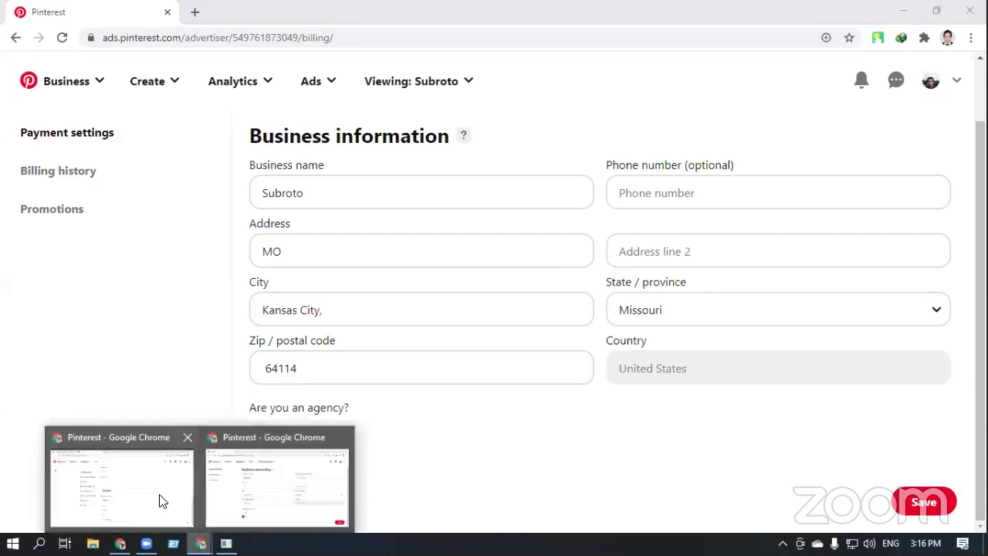
pyautogui.click(159, 501)
pyautogui.scroll(5, 440, 421)
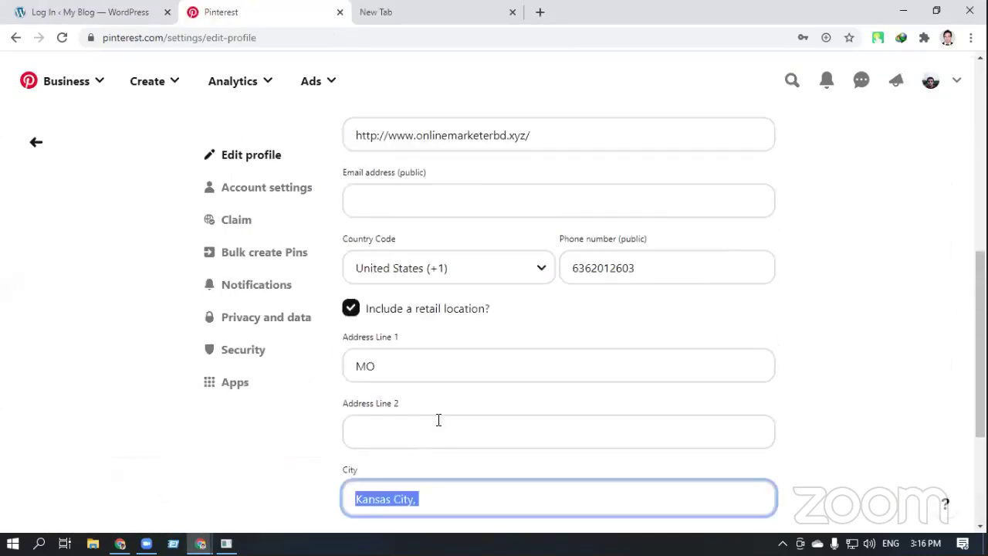
pyautogui.moveTo(662, 403); pyautogui.dragTo(571, 413)
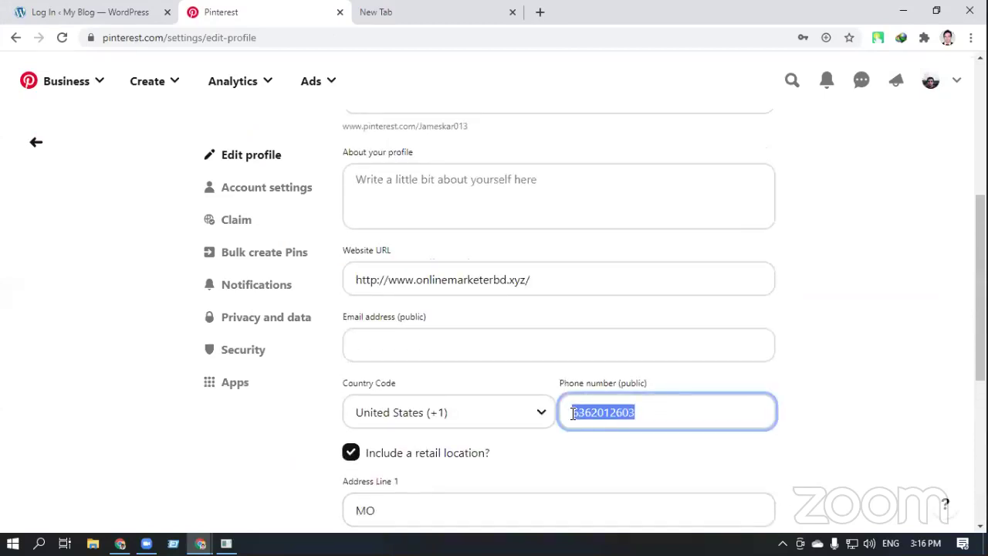
pyautogui.rightClick(571, 414)
pyautogui.click(608, 223)
pyautogui.click(200, 543)
pyautogui.click(303, 483)
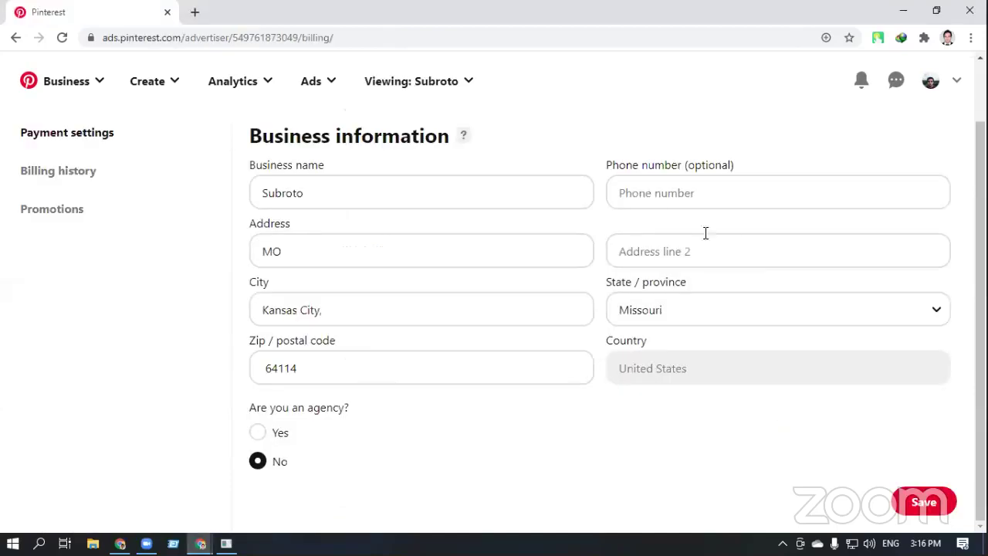
pyautogui.click(685, 199)
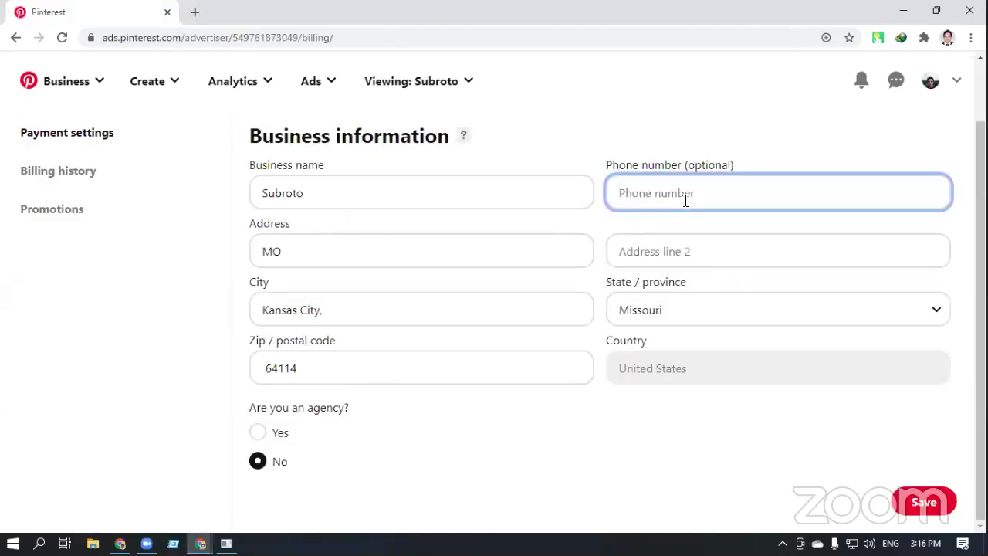
pyautogui.hotkey('ctrl', 'v')
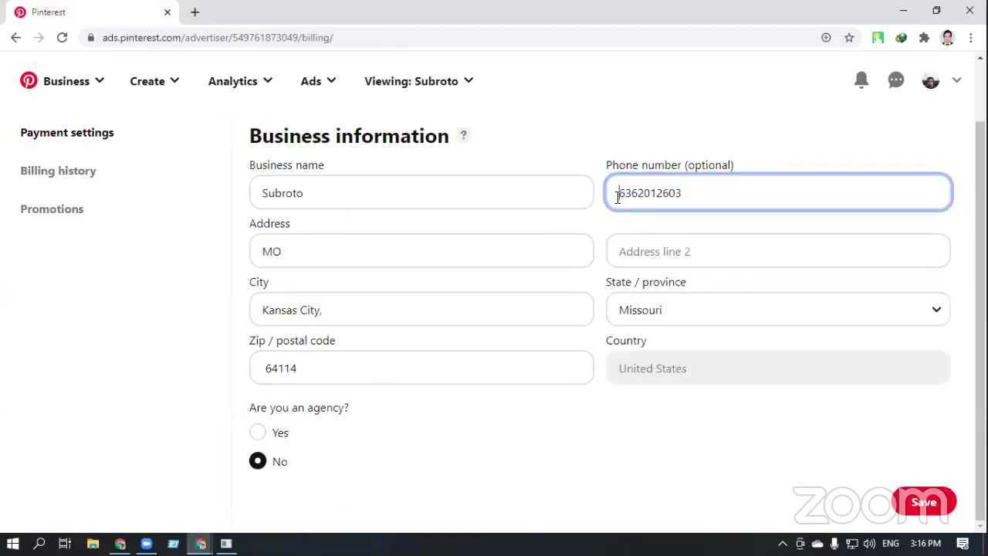
# Prefix the billing phone number with +1 and scroll down the form
pyautogui.click(617, 196)
pyautogui.write('+1')
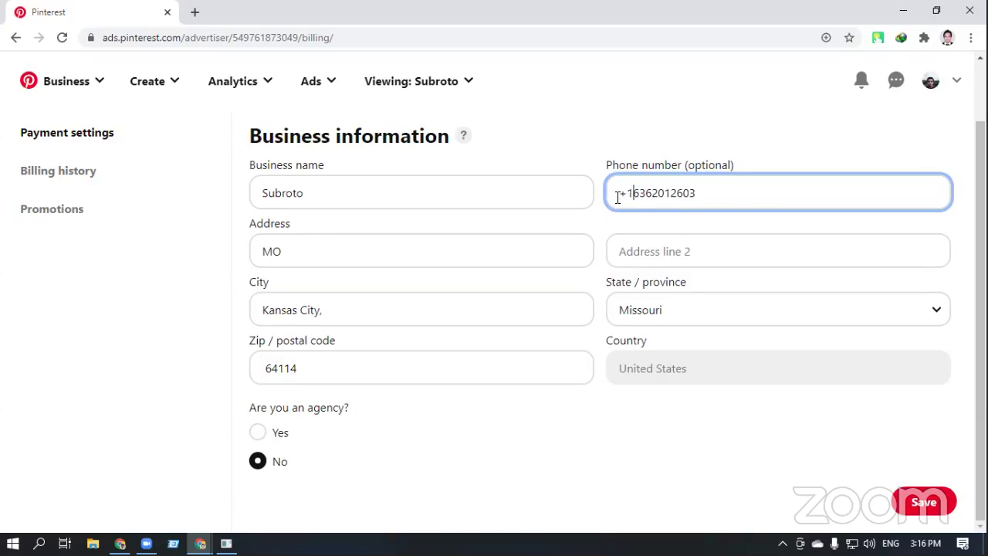
pyautogui.click(748, 494)
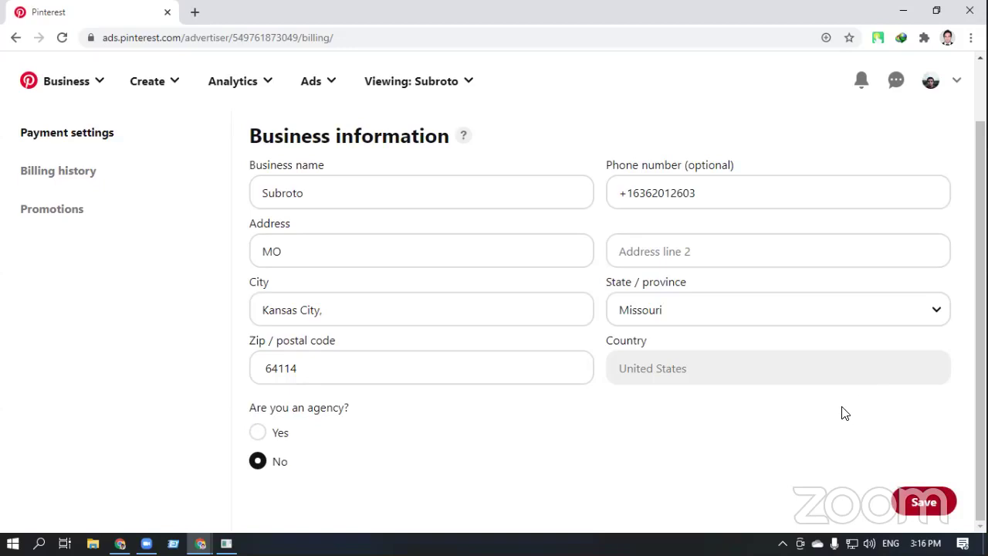
pyautogui.scroll(-1, 844, 413)
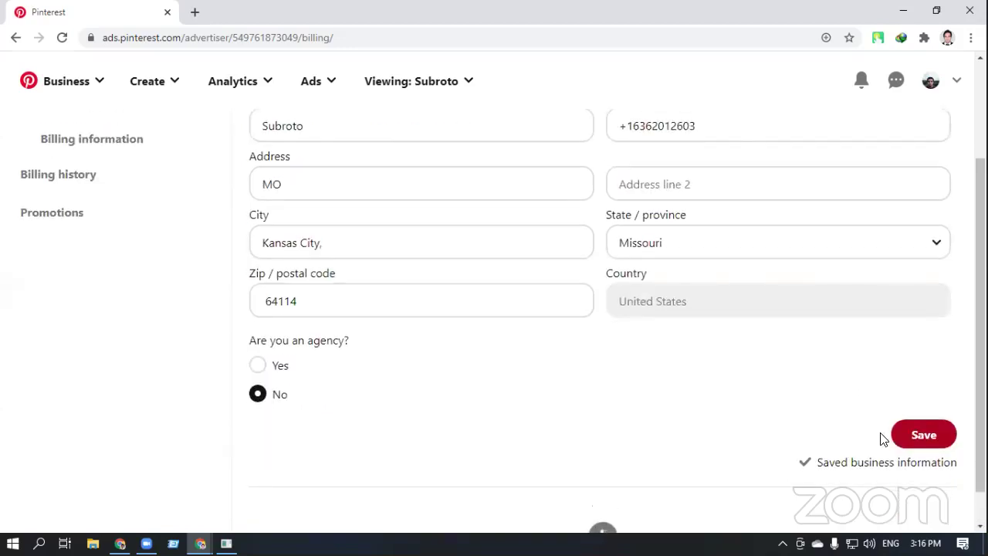
pyautogui.scroll(-1, 686, 430)
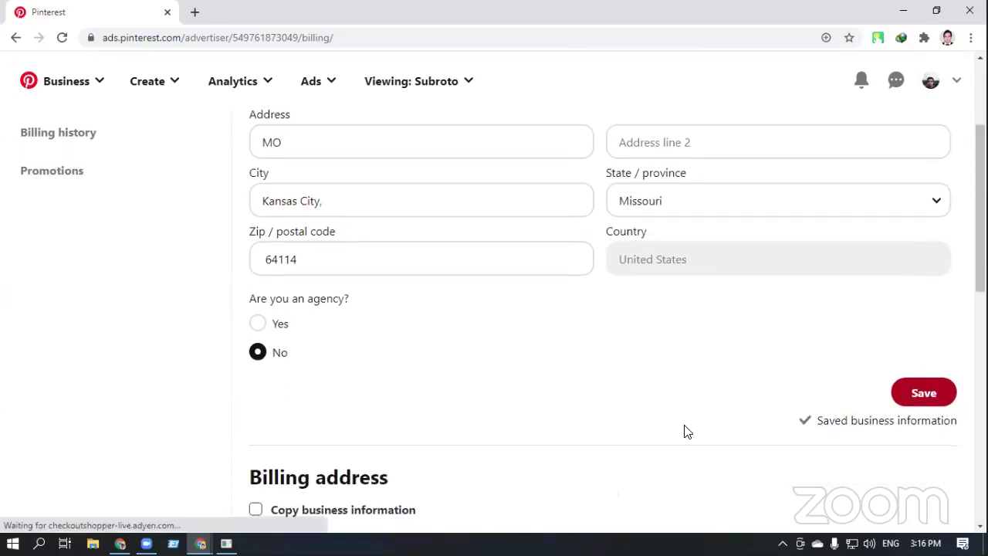
pyautogui.scroll(-4, 686, 430)
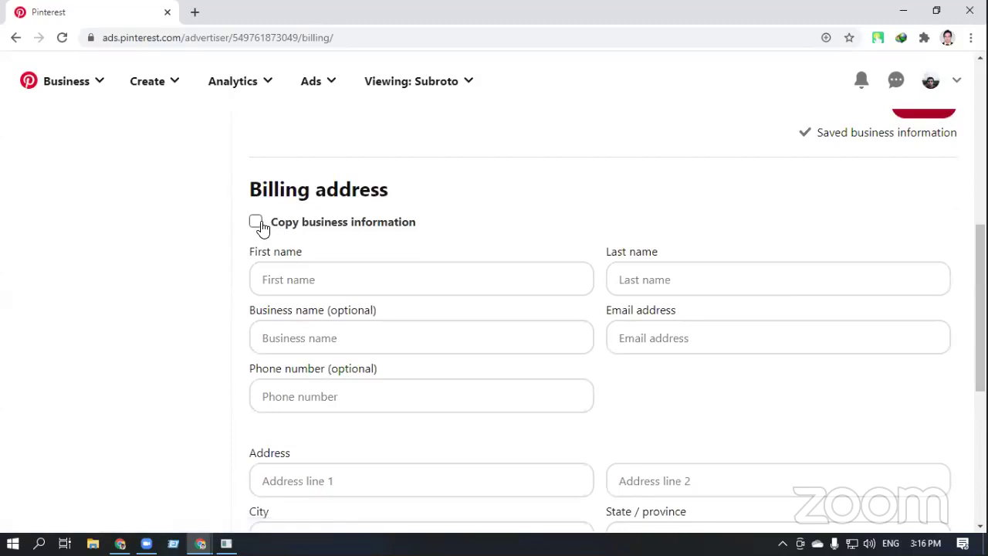
# Copy the business information into the billing address, then enter the contact's first name, last name and email address
pyautogui.click(258, 223)
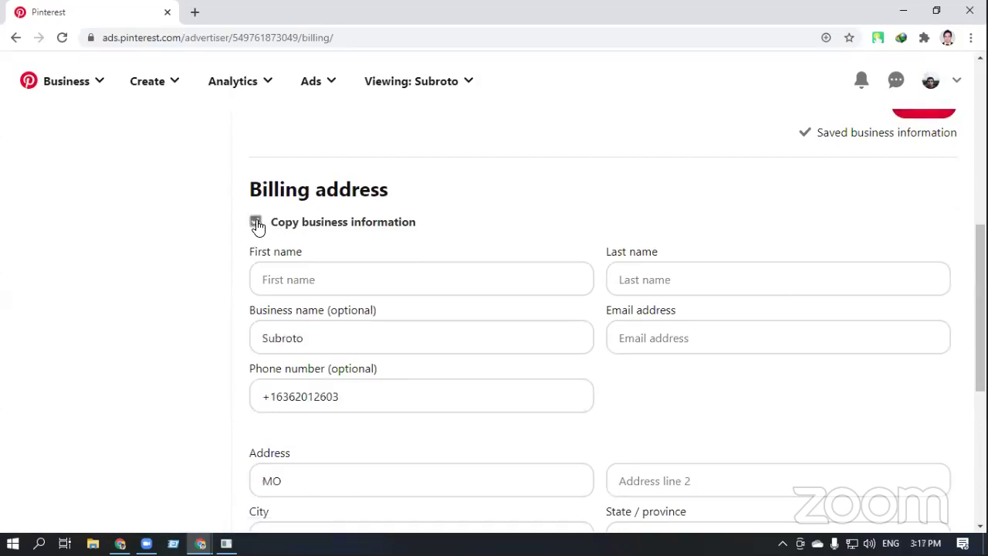
pyautogui.scroll(-1, 386, 224)
pyautogui.click(363, 205)
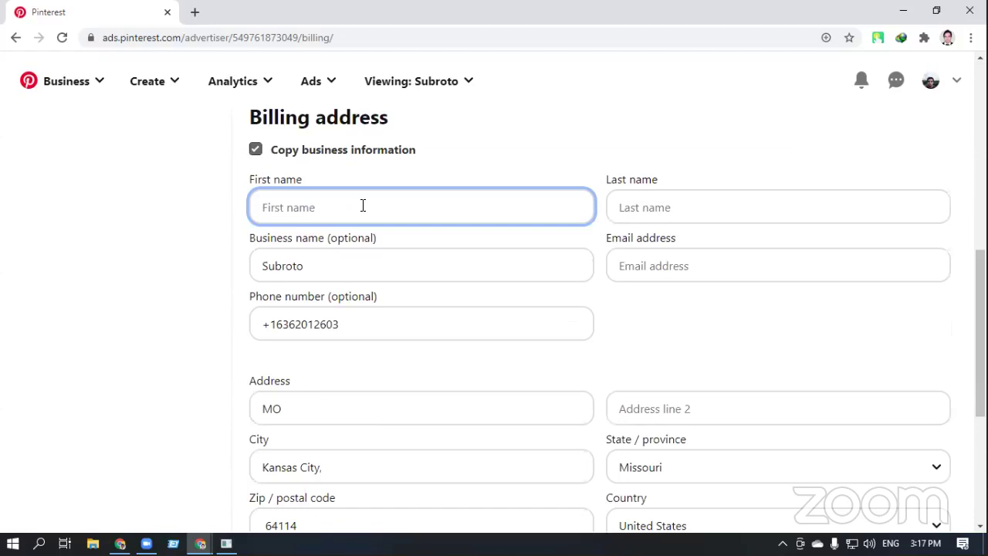
pyautogui.press('Tab')
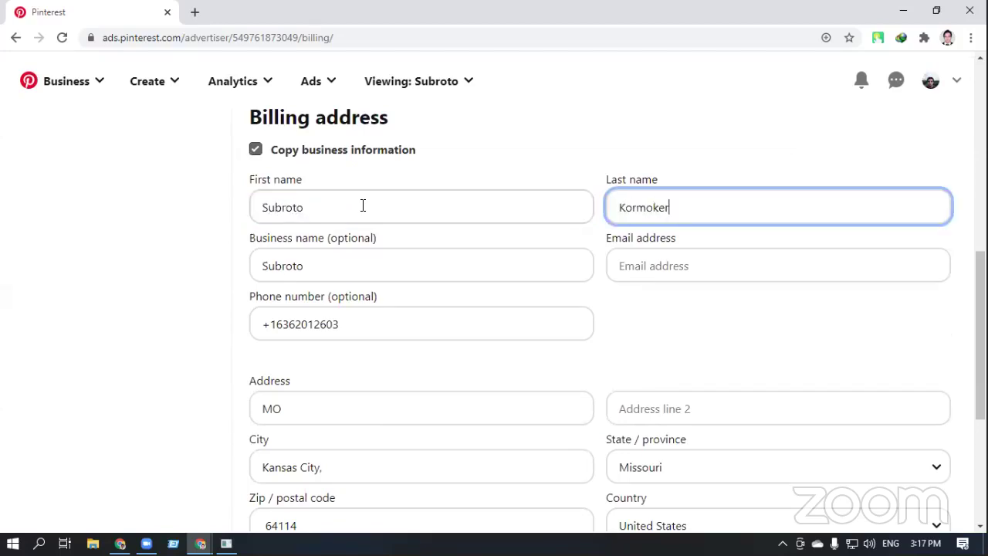
pyautogui.press('Tab')
pyautogui.press('Tab')
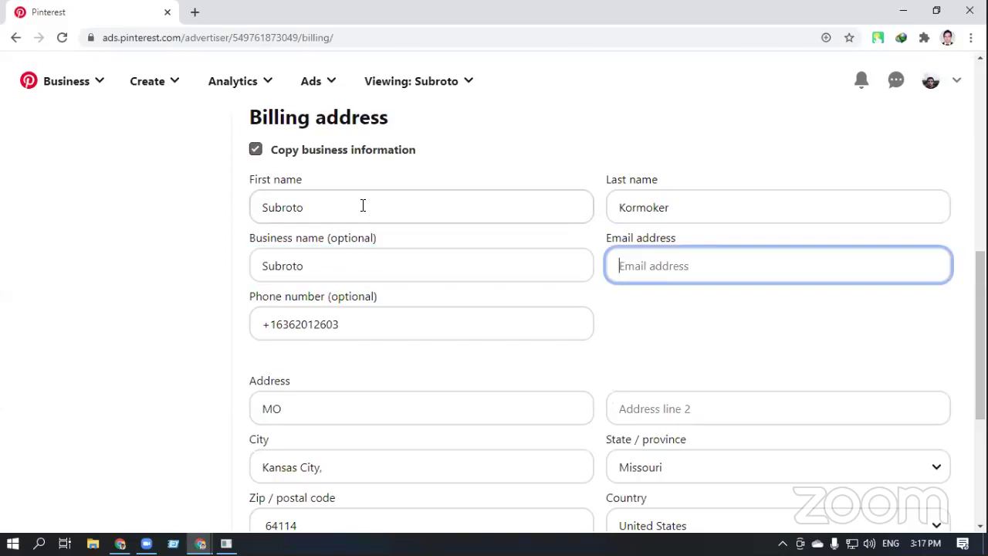
pyautogui.write('sub')
pyautogui.press('BackSpace')
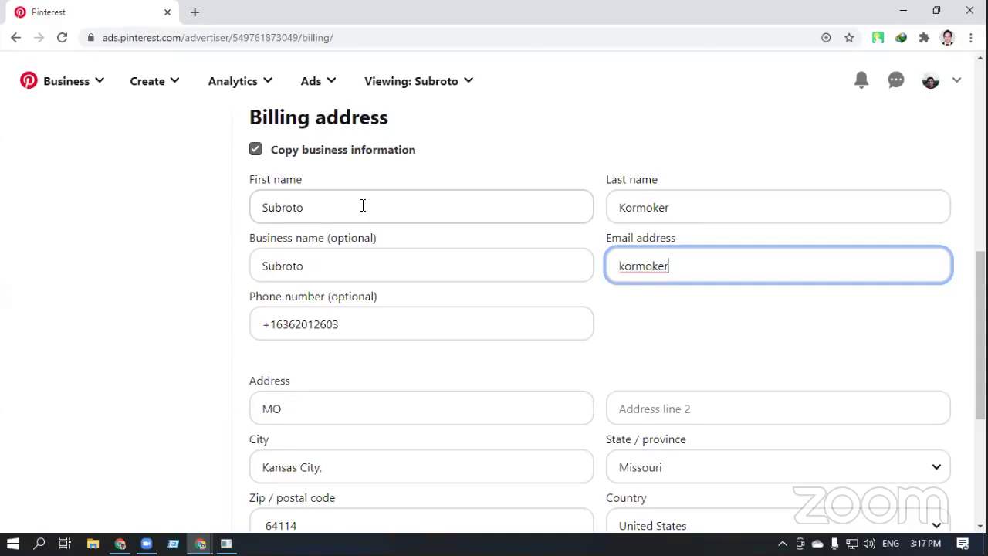
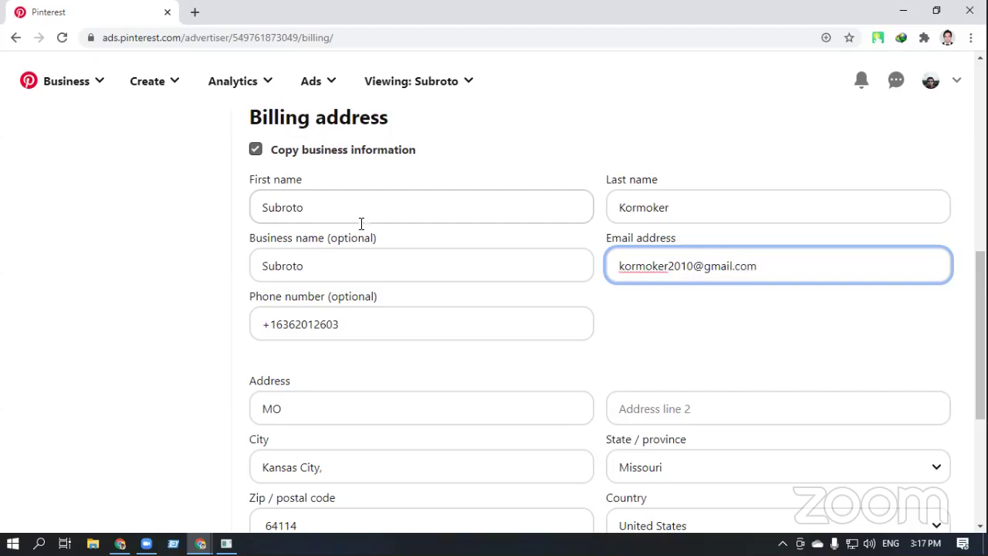
pyautogui.scroll(-4, 361, 223)
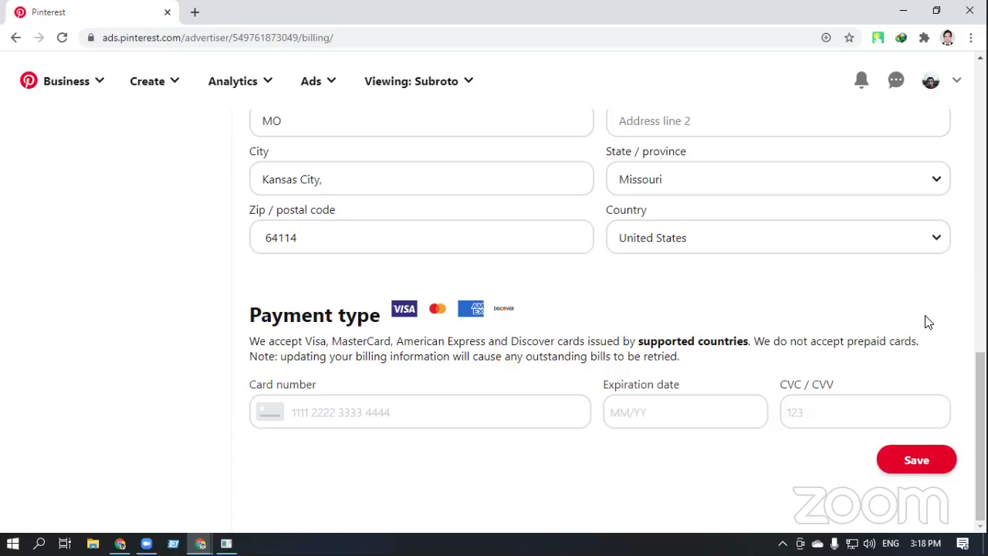
# Confirm the email entry and review the filled billing form and the empty card payment fields
pyautogui.scroll(4, 928, 322)
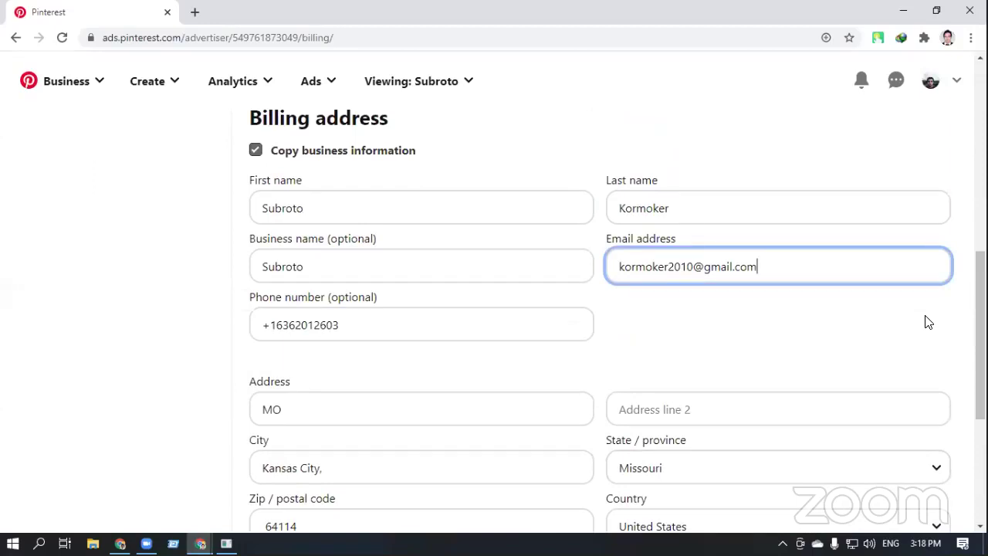
pyautogui.scroll(-1, 927, 322)
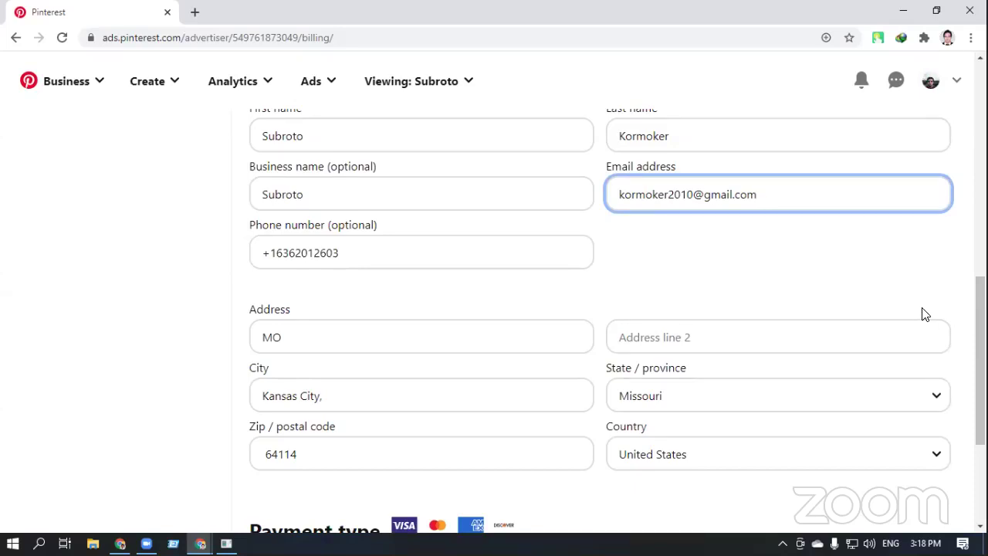
pyautogui.scroll(1, 922, 313)
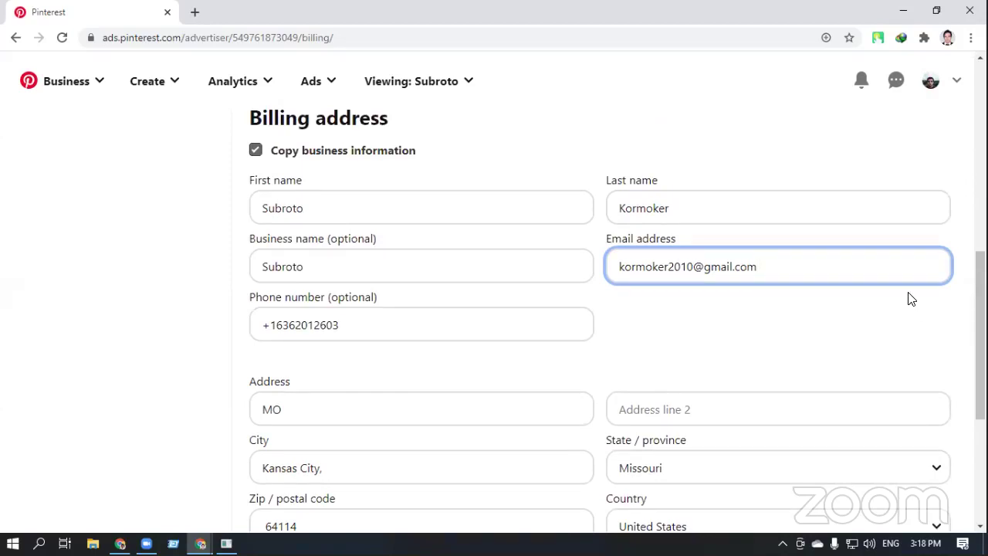
pyautogui.click(945, 311)
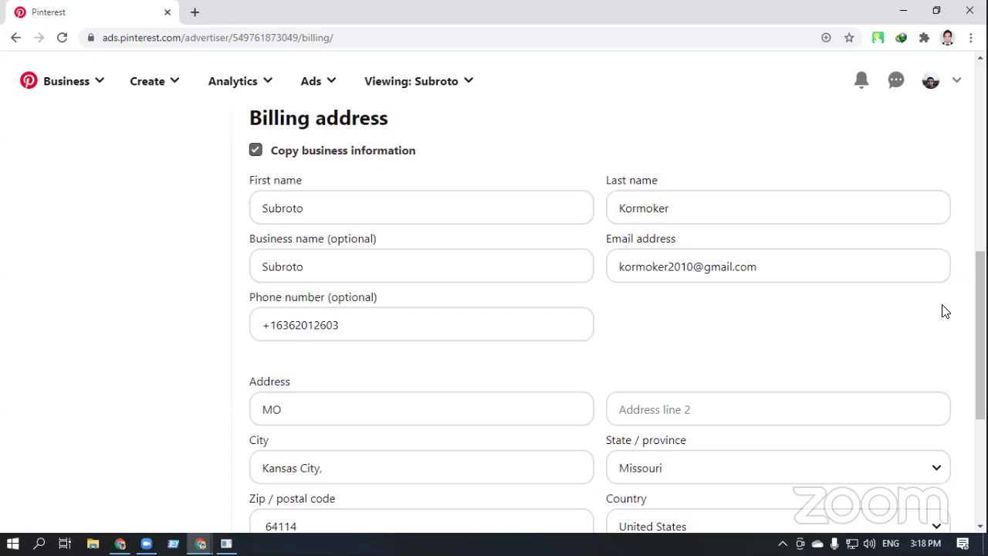
pyautogui.scroll(4, 945, 311)
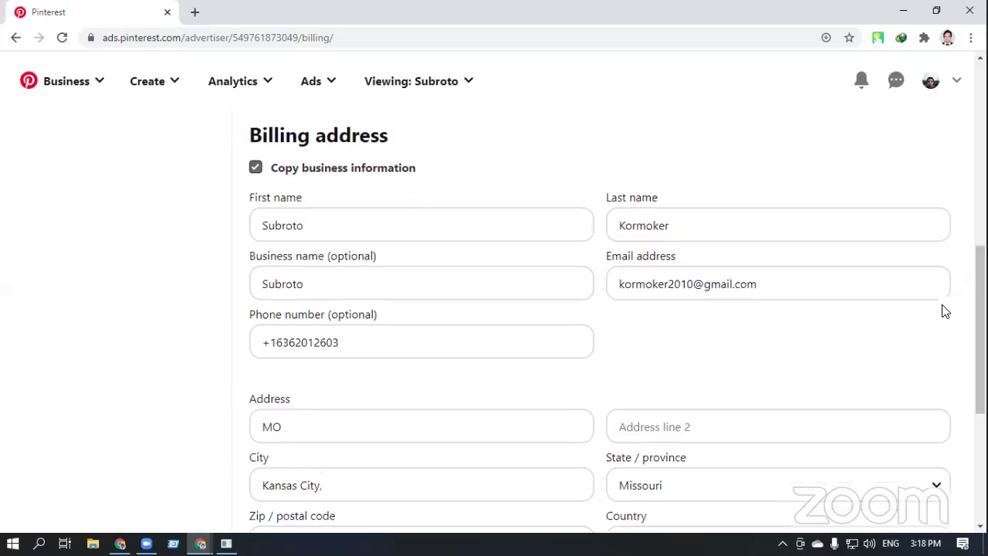
# Start a new ad campaign via Ads > Create ad in the top bar
pyautogui.click(338, 83)
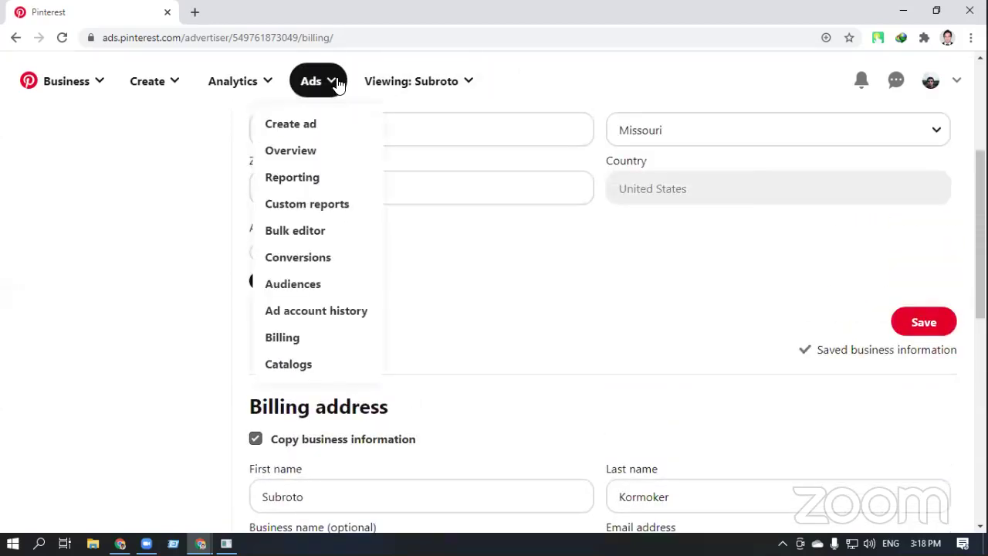
pyautogui.click(307, 124)
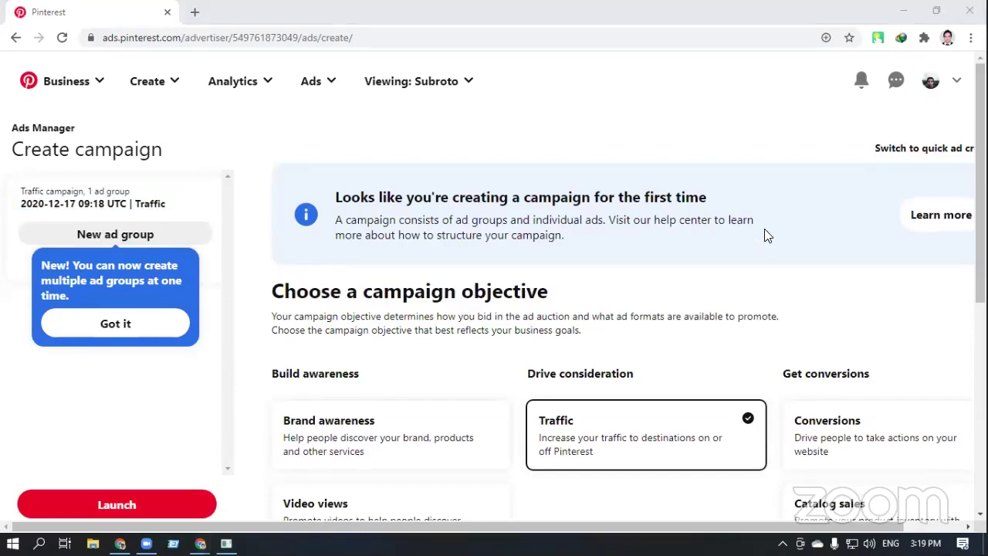
# Change the campaign objective from Traffic to Brand awareness
pyautogui.scroll(-1, 766, 235)
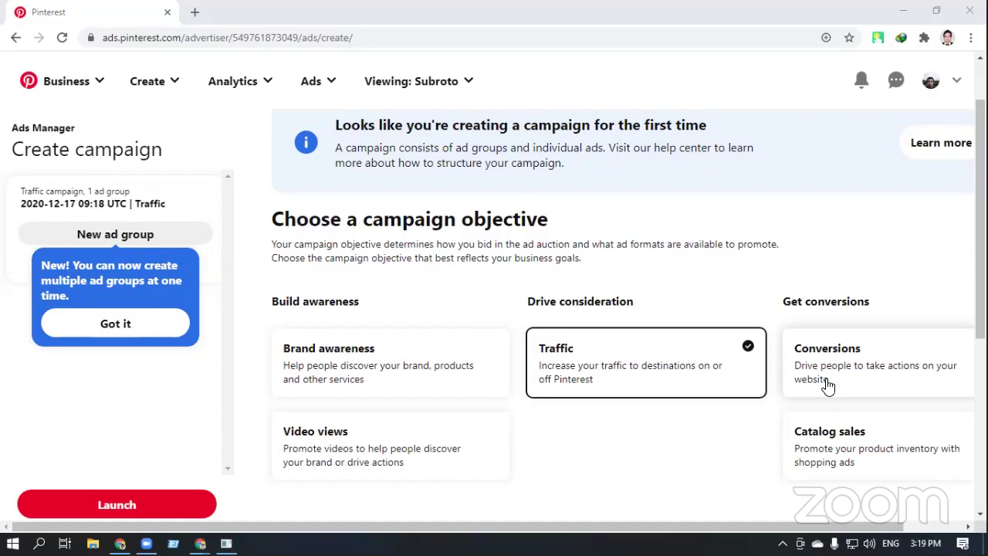
pyautogui.click(400, 393)
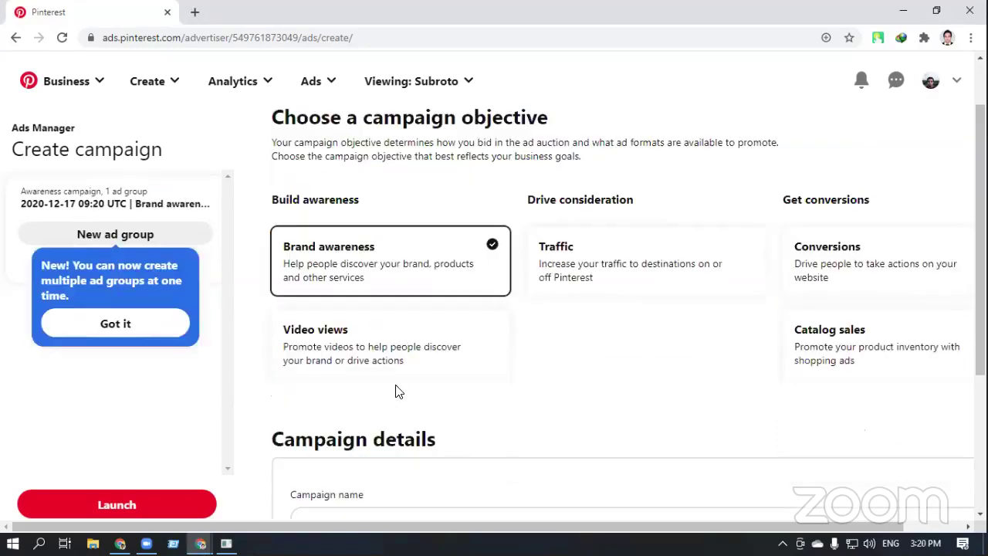
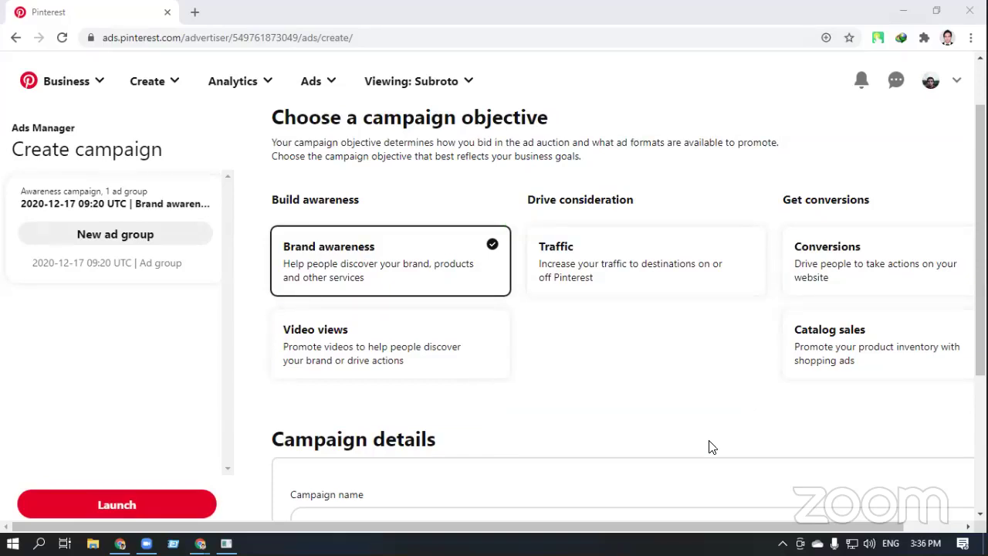
# Scroll down the Create campaign page with Brand awareness set as the objective
pyautogui.scroll(-3, 709, 446)
pyautogui.scroll(-1, 709, 446)
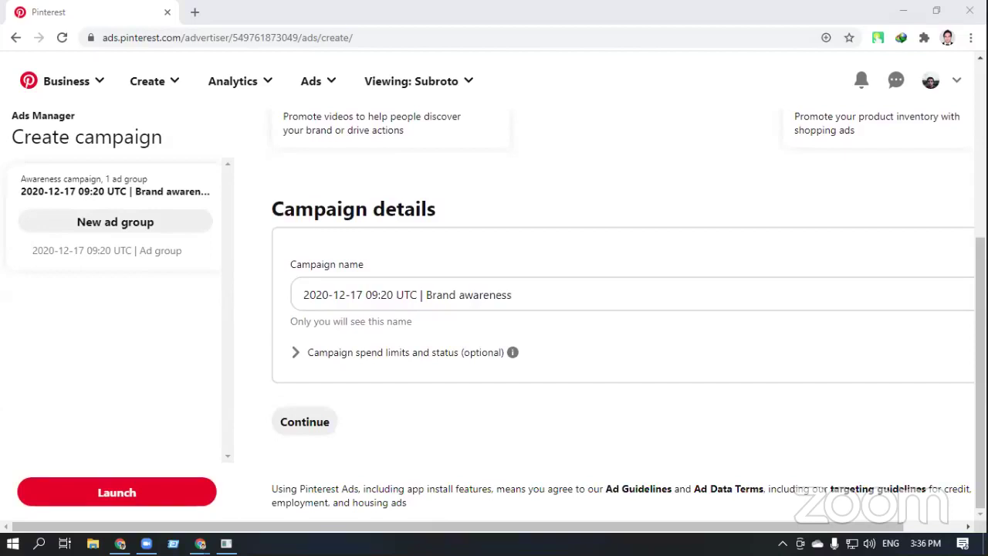
pyautogui.click(532, 294)
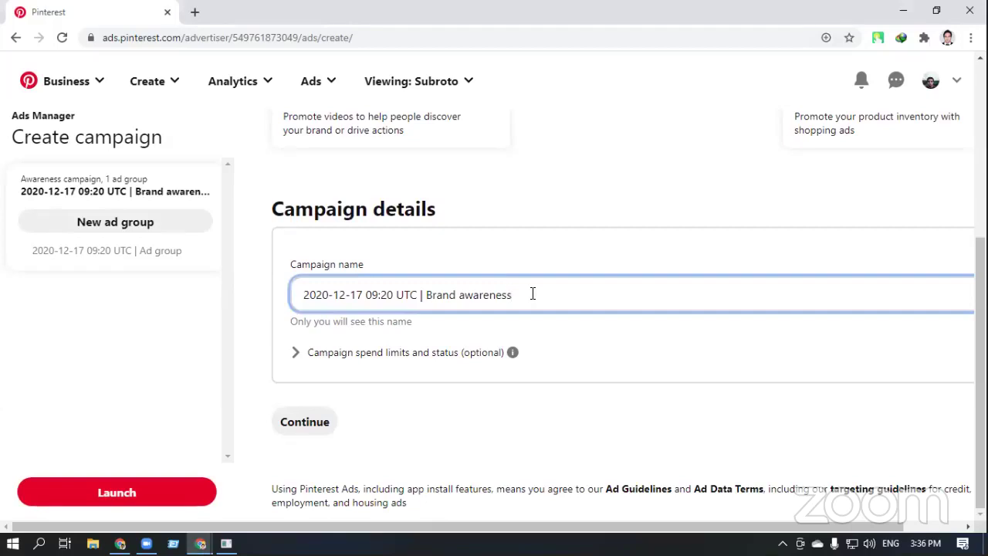
pyautogui.moveTo(538, 300); pyautogui.dragTo(425, 301)
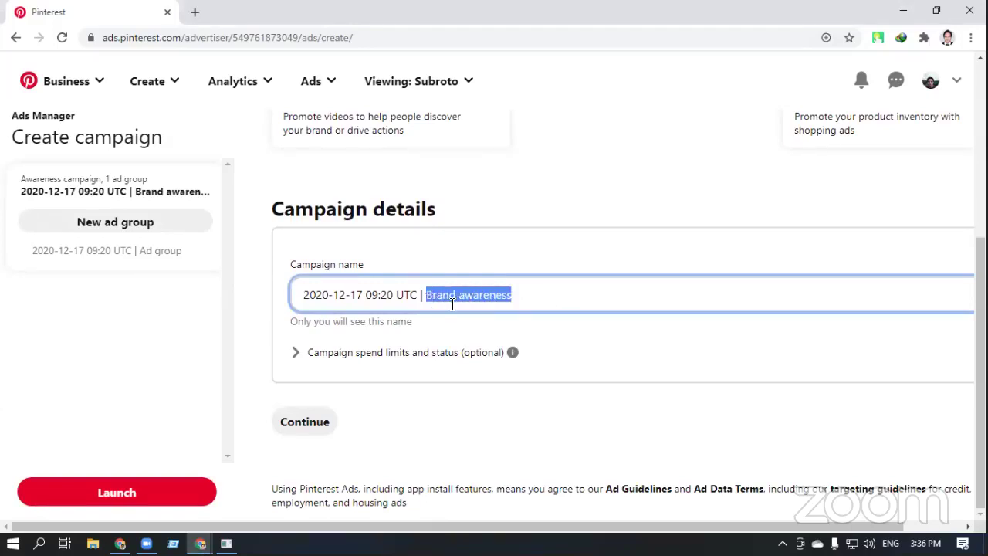
pyautogui.click(606, 402)
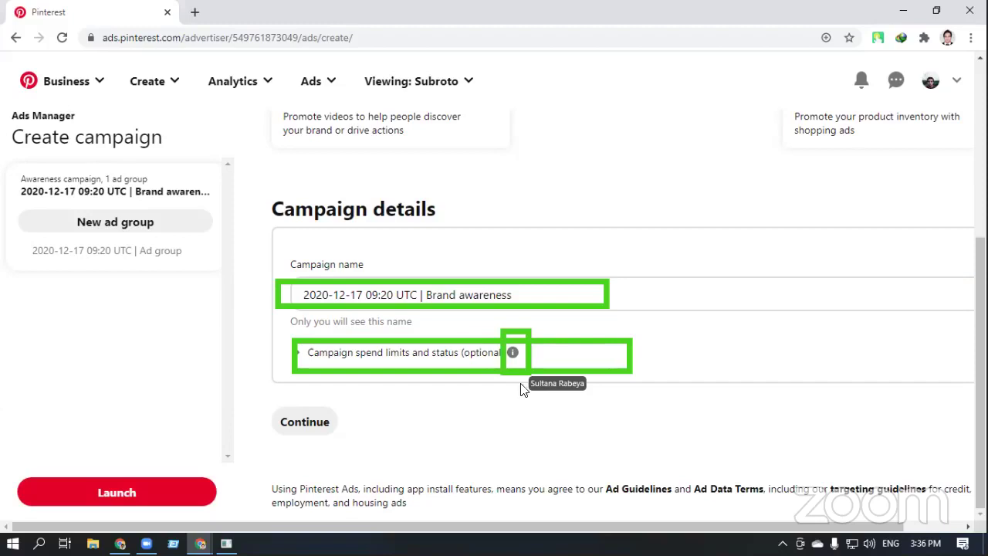
pyautogui.moveTo(515, 354)
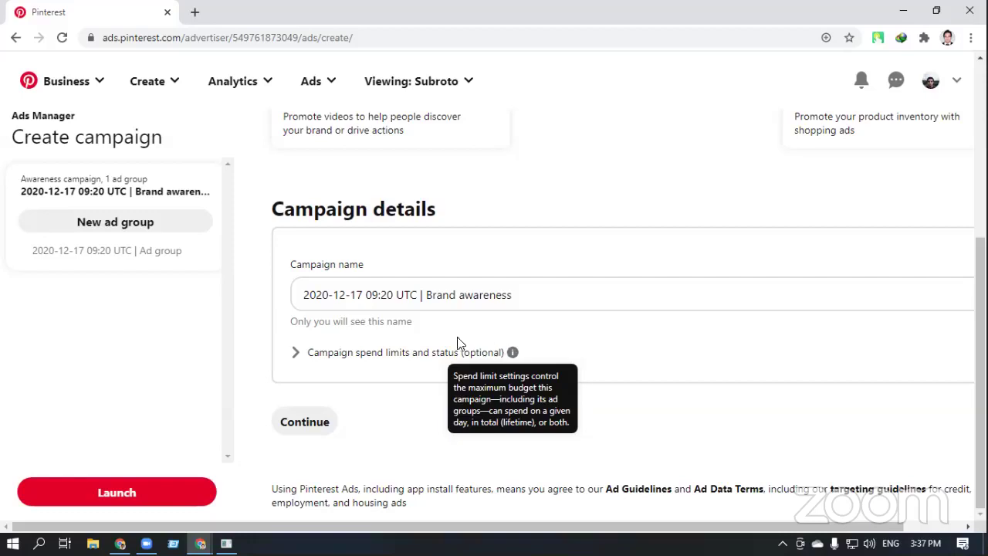
# Give the campaign a daily spend limit of 5.00 USD, leaving its status Active
pyautogui.click(376, 358)
pyautogui.scroll(-2, 468, 329)
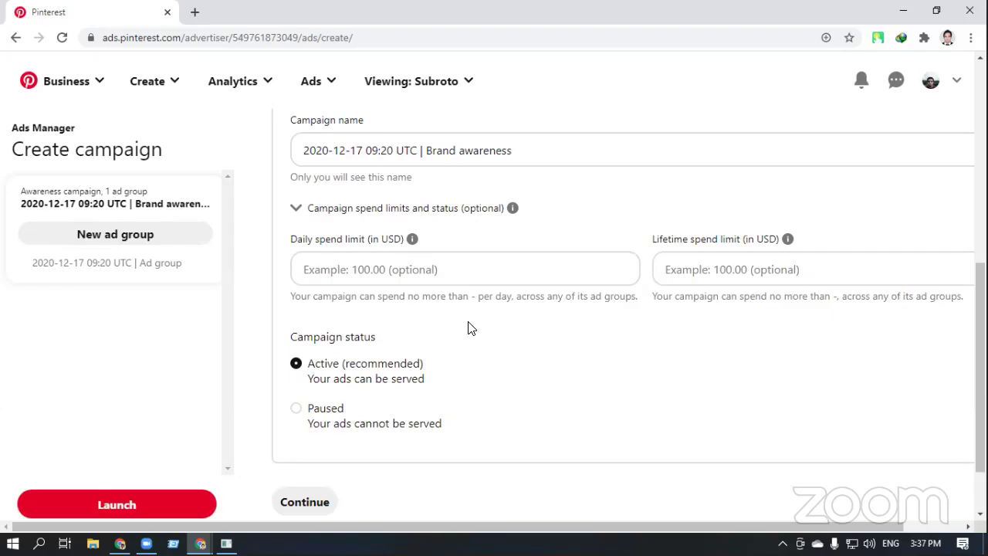
pyautogui.click(380, 261)
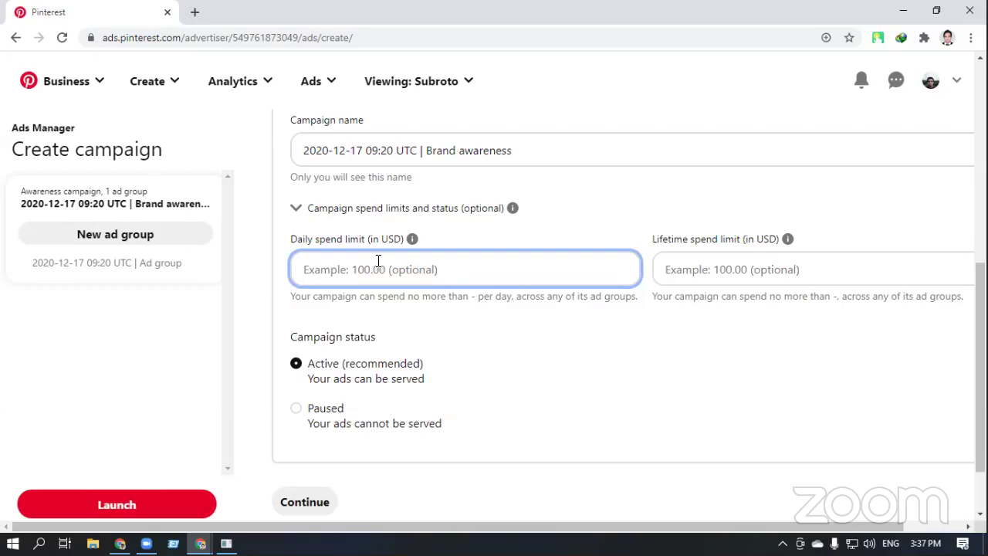
pyautogui.write('10')
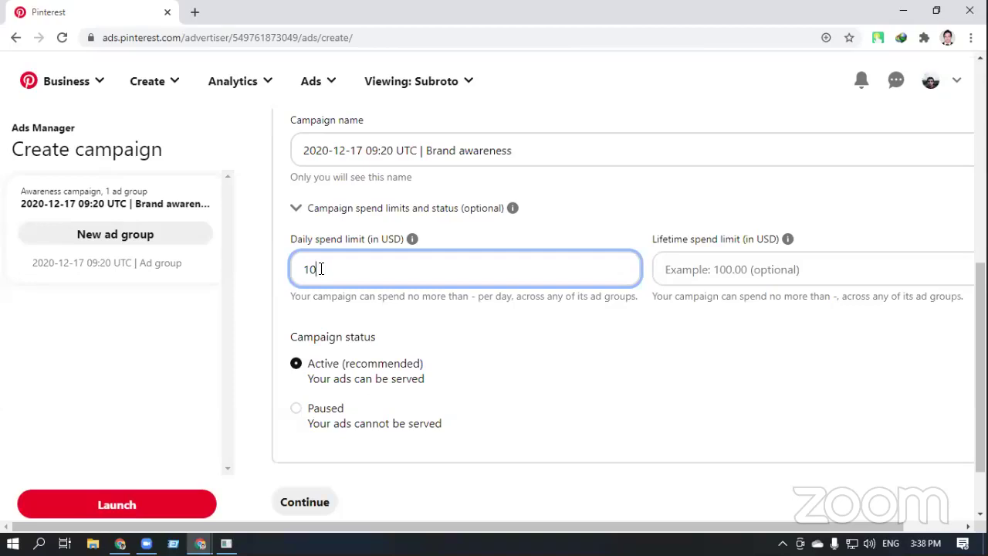
pyautogui.press('BackSpace')
pyautogui.press('BackSpace')
pyautogui.write('5')
pyautogui.click(559, 415)
pyautogui.scroll(-2, 559, 409)
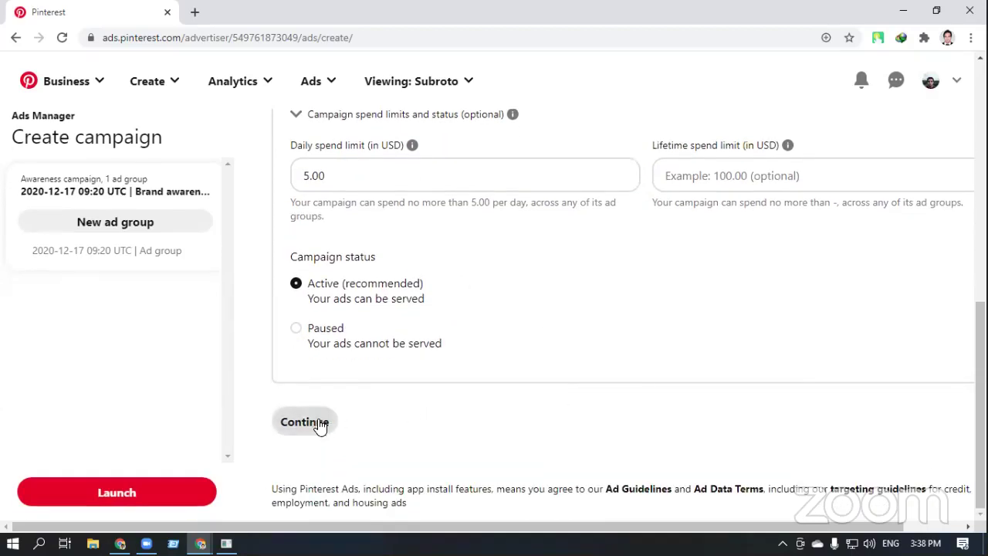
pyautogui.click(316, 421)
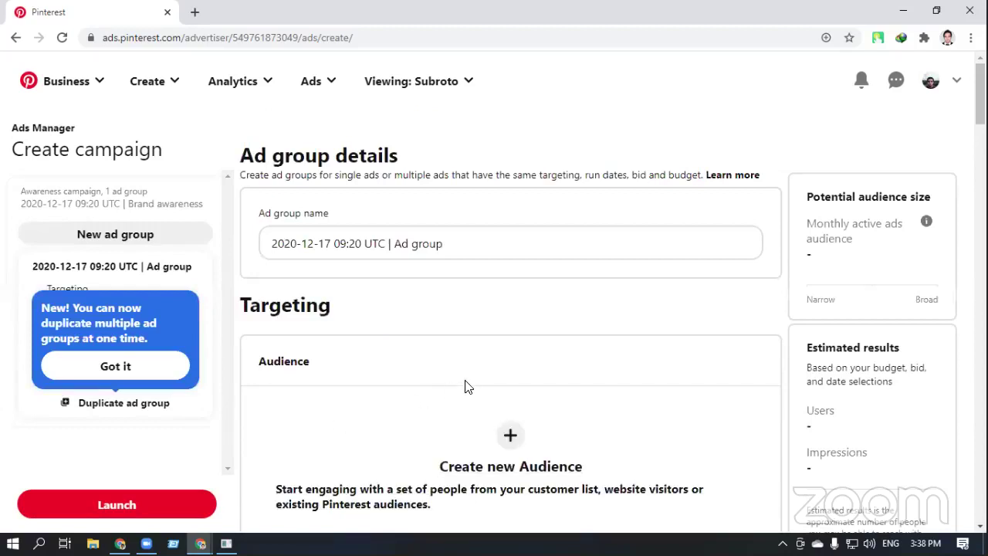
pyautogui.scroll(-1, 466, 386)
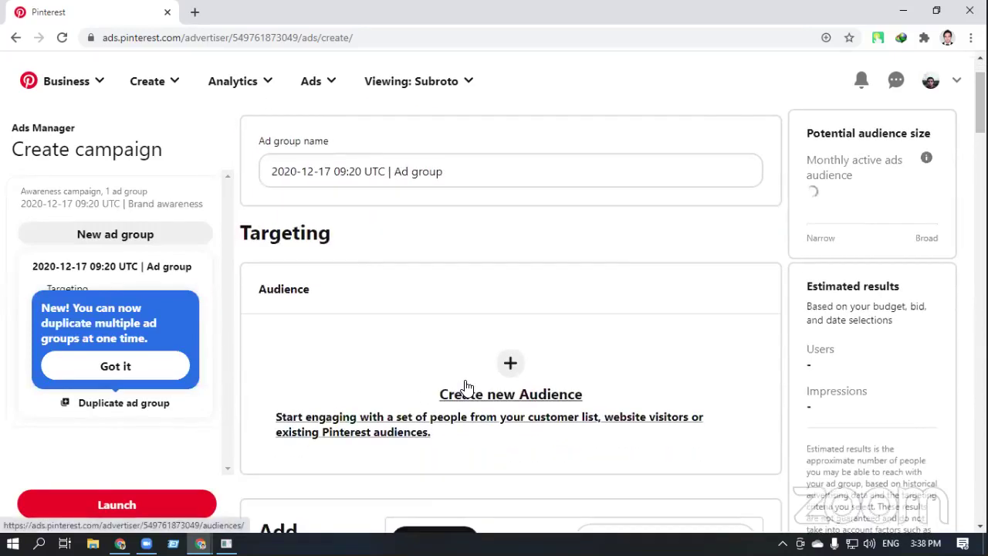
pyautogui.scroll(1, 466, 386)
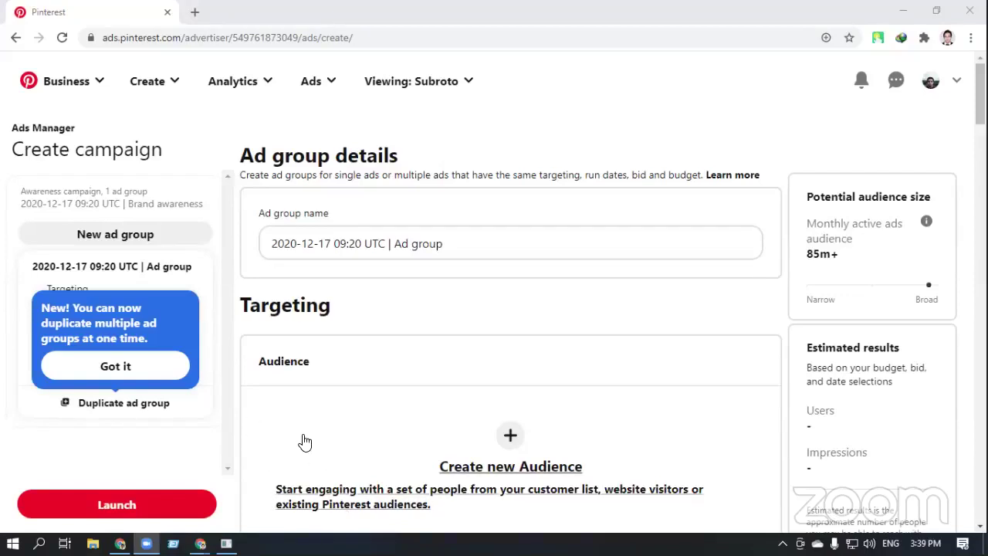
pyautogui.scroll(-1, 307, 445)
pyautogui.scroll(-1, 305, 440)
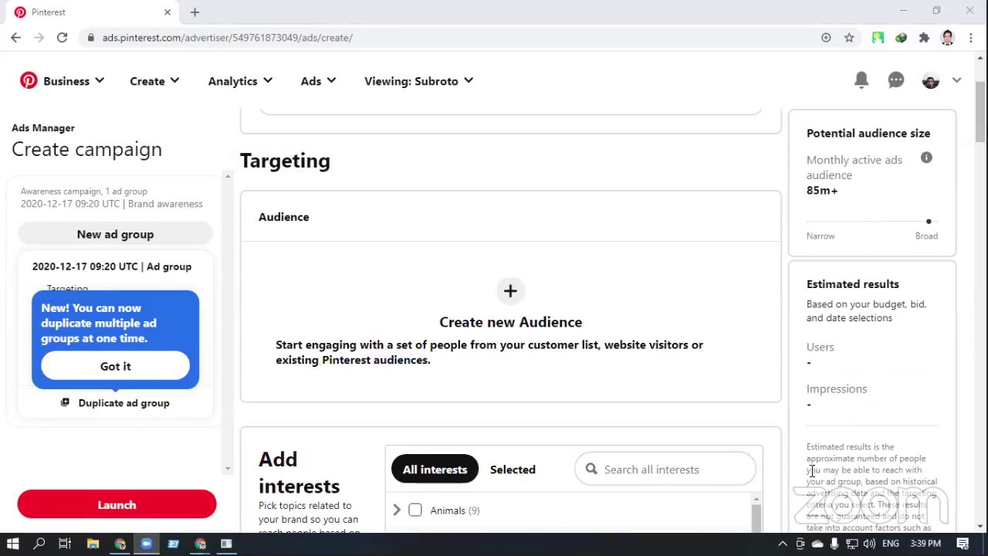
pyautogui.scroll(-1, 833, 491)
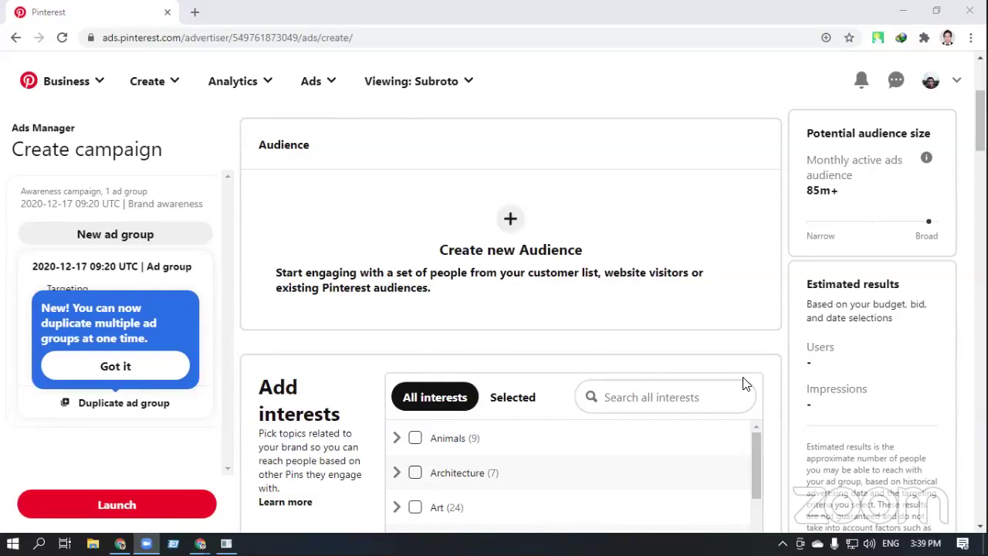
pyautogui.scroll(2, 726, 389)
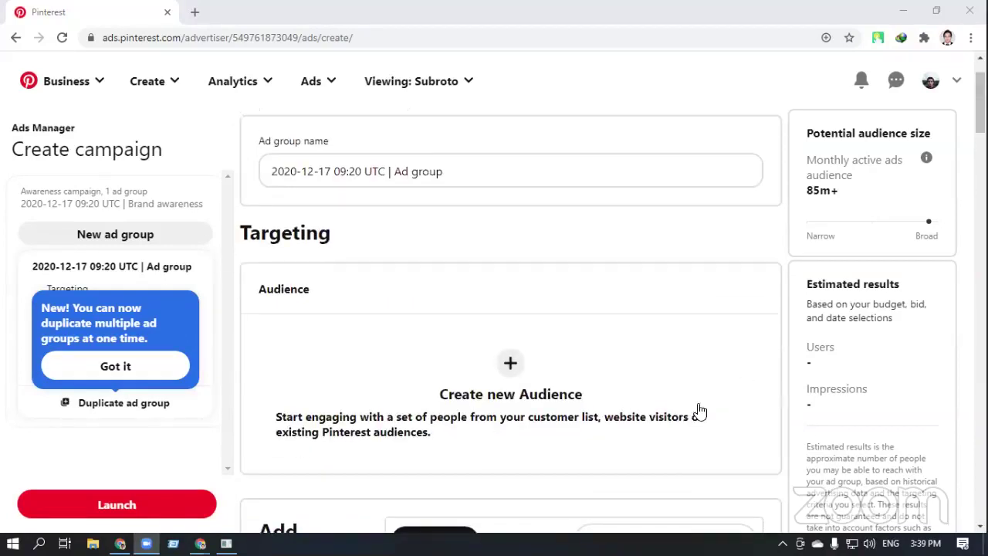
# Open the empty Audiences page in a new tab via + Create new Audience, then return to the targeting form
pyautogui.click(510, 366)
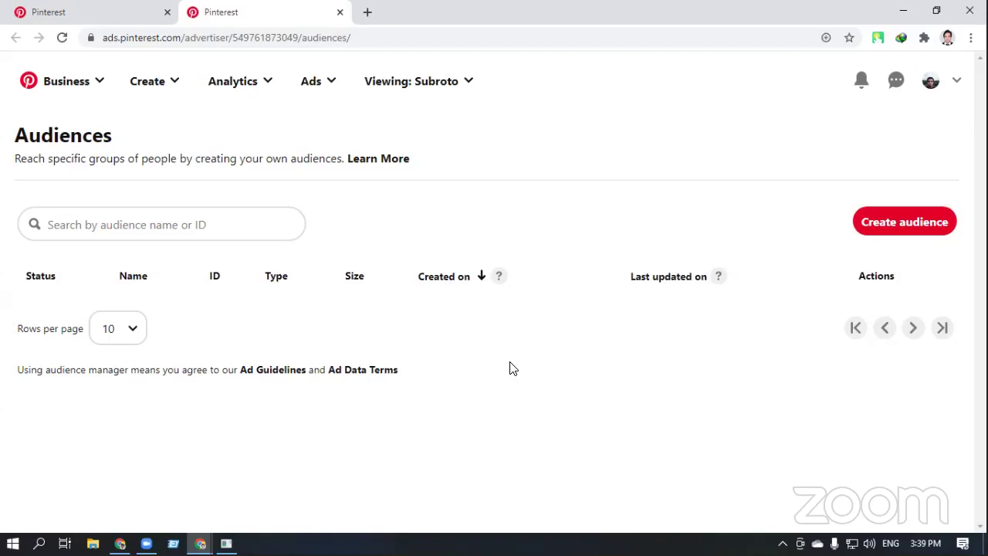
pyautogui.click(90, 15)
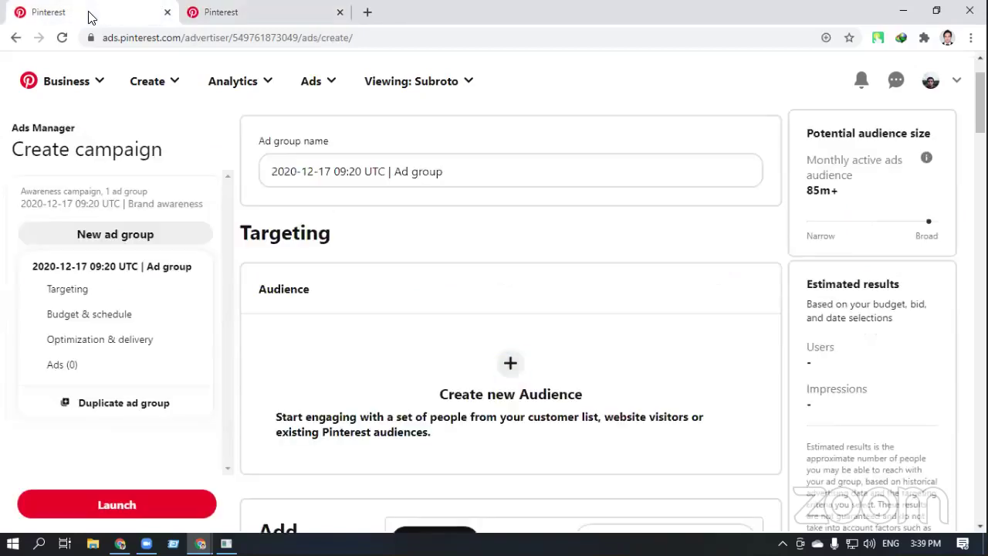
pyautogui.scroll(-1, 541, 448)
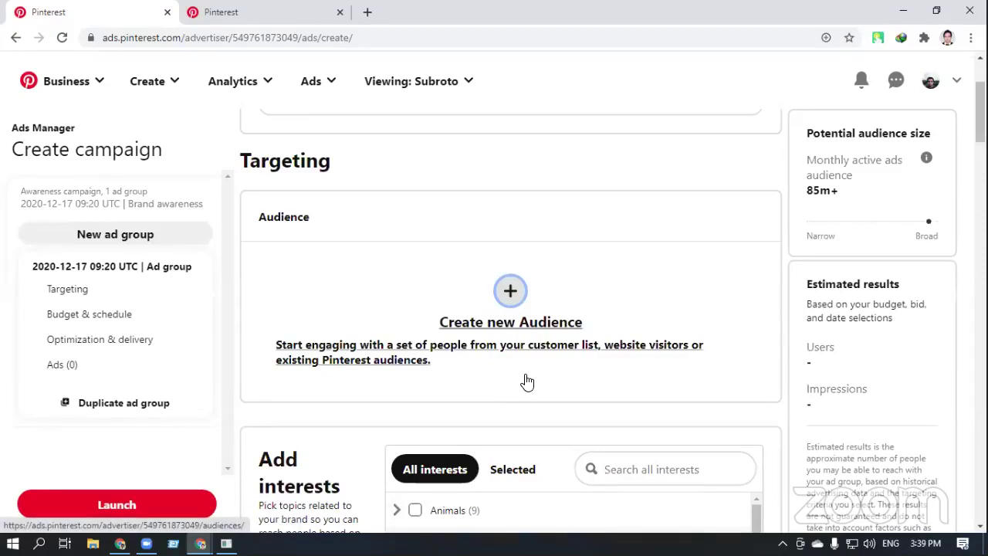
pyautogui.scroll(-1, 526, 381)
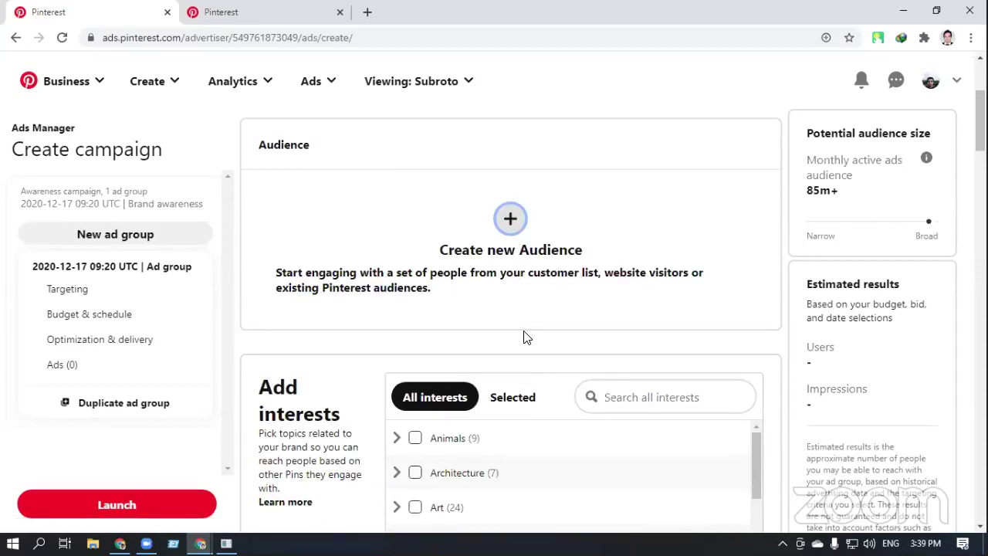
pyautogui.scroll(-7, 524, 337)
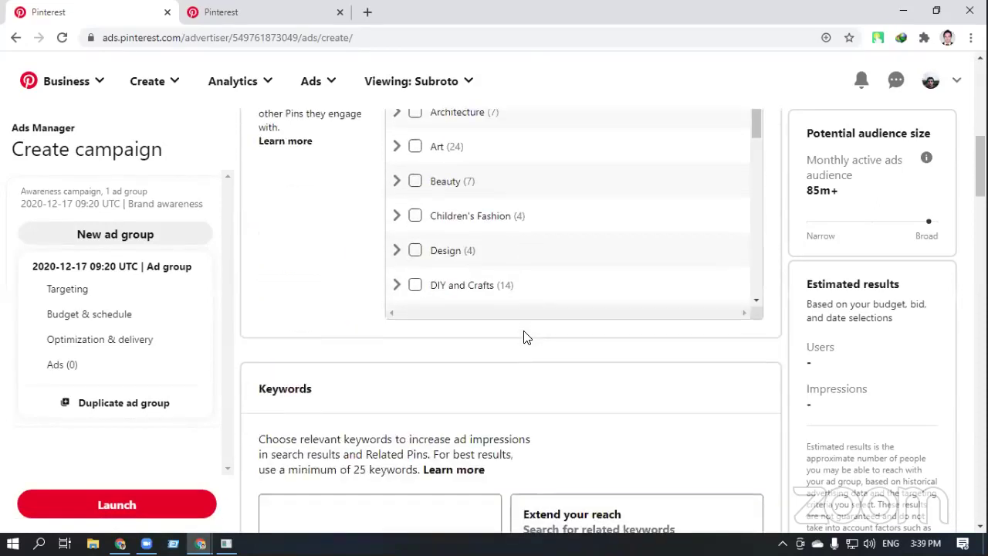
pyautogui.scroll(5, 523, 337)
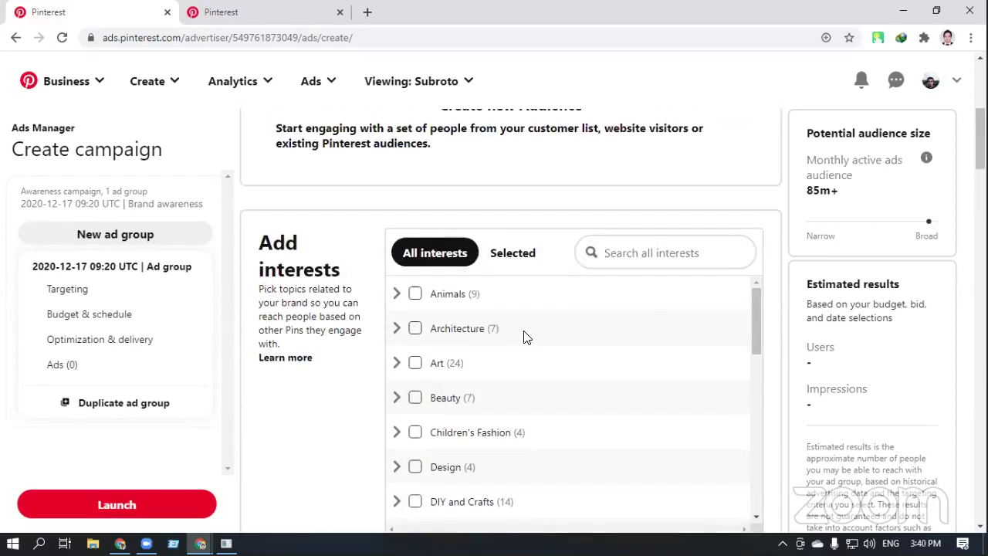
pyautogui.scroll(-1, 523, 337)
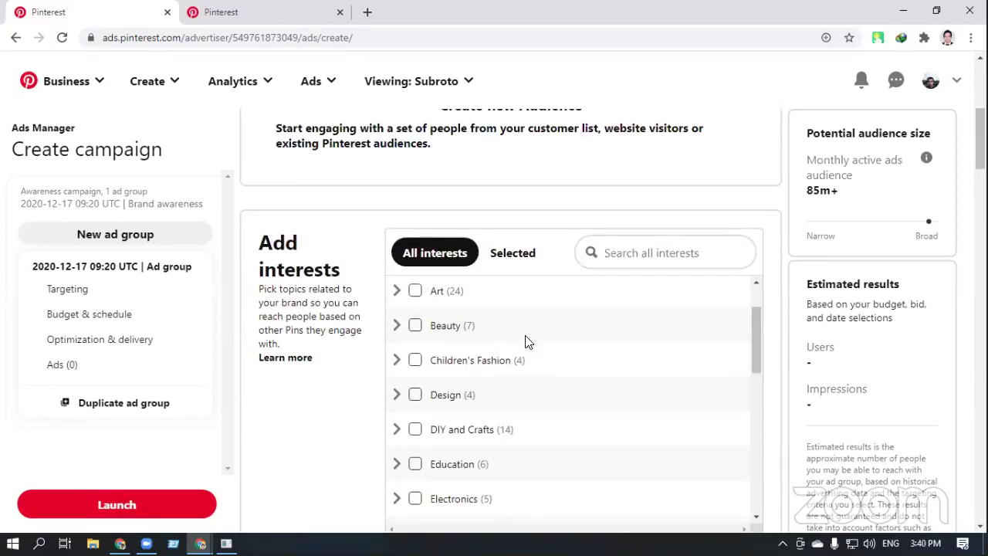
pyautogui.moveTo(760, 352); pyautogui.dragTo(755, 330)
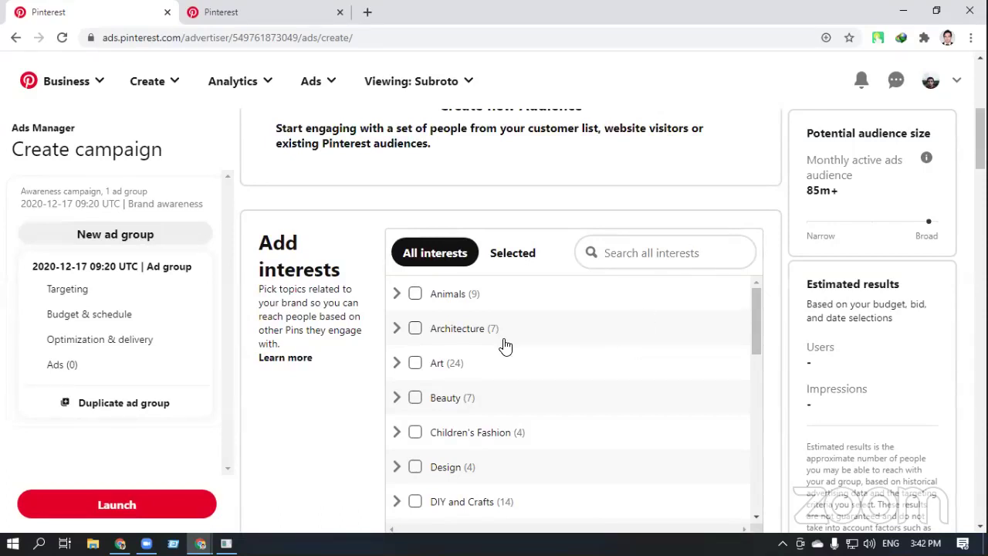
# Expand Animals and tick Amphibians, Animals and Pet Supplies, Annelid, Mammals, Molluscs, Reptiles and Sealife
pyautogui.click(452, 294)
pyautogui.click(435, 318)
pyautogui.click(433, 340)
pyautogui.click(435, 364)
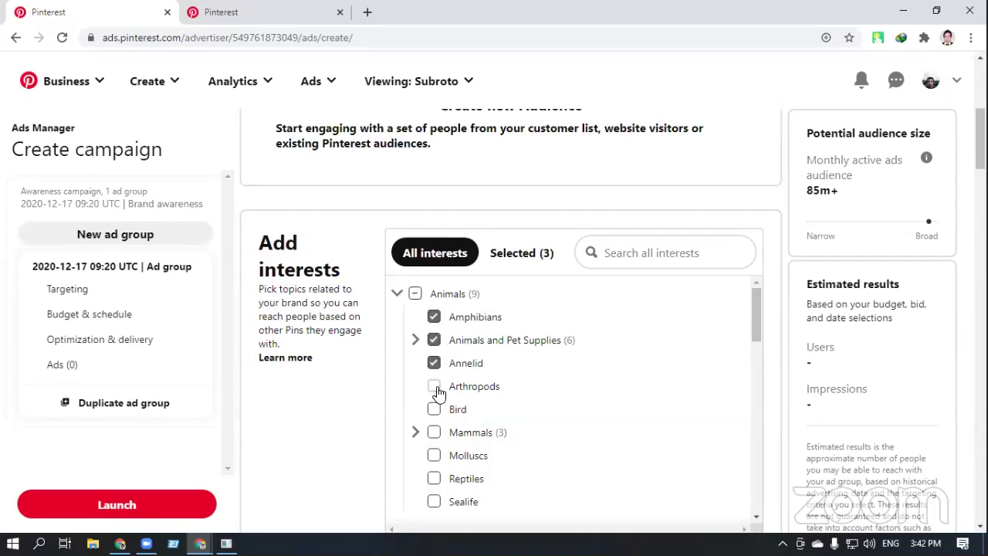
pyautogui.scroll(-1, 435, 405)
pyautogui.click(434, 359)
pyautogui.click(435, 386)
pyautogui.click(435, 407)
pyautogui.click(435, 432)
# Tick Architecture, Art, Beauty, Children's Fashion, Design, DIY and Crafts and Education interests
pyautogui.scroll(-2, 434, 433)
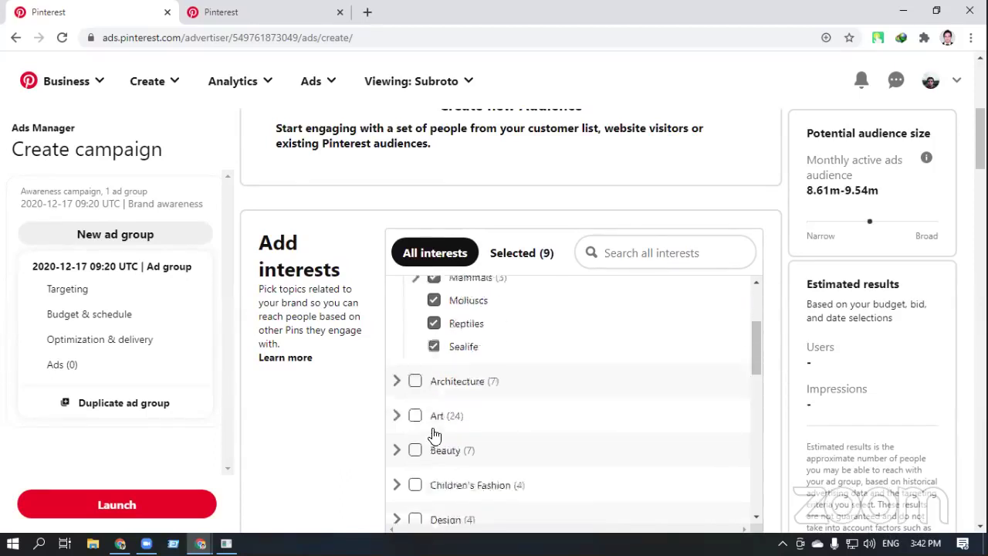
pyautogui.click(414, 323)
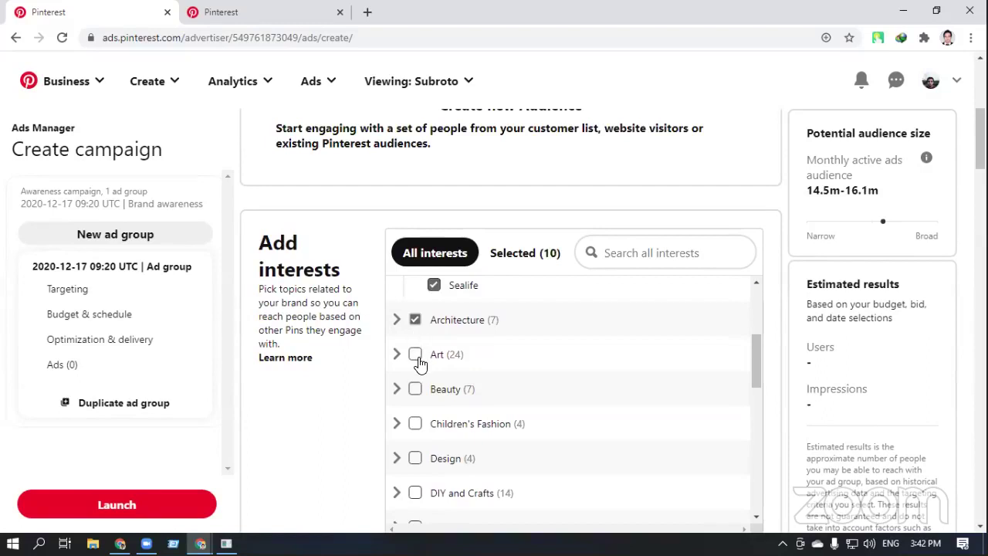
pyautogui.click(417, 355)
pyautogui.click(415, 389)
pyautogui.click(416, 424)
pyautogui.scroll(-1, 419, 429)
pyautogui.click(415, 388)
pyautogui.click(416, 422)
pyautogui.click(415, 456)
# Tick Electronics, Entertainment, Event Planning and Finance interests
pyautogui.scroll(-2, 419, 456)
pyautogui.click(415, 347)
pyautogui.click(416, 380)
pyautogui.click(415, 415)
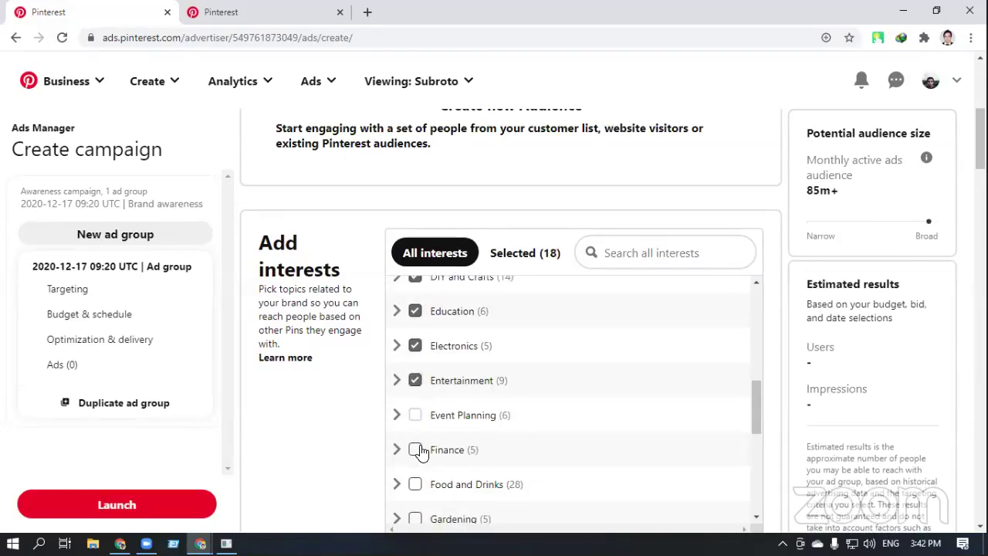
pyautogui.click(415, 450)
# Tick Parenting, Quotes, Sport, Travel and Gardening interests, then review the selection
pyautogui.scroll(-2, 421, 450)
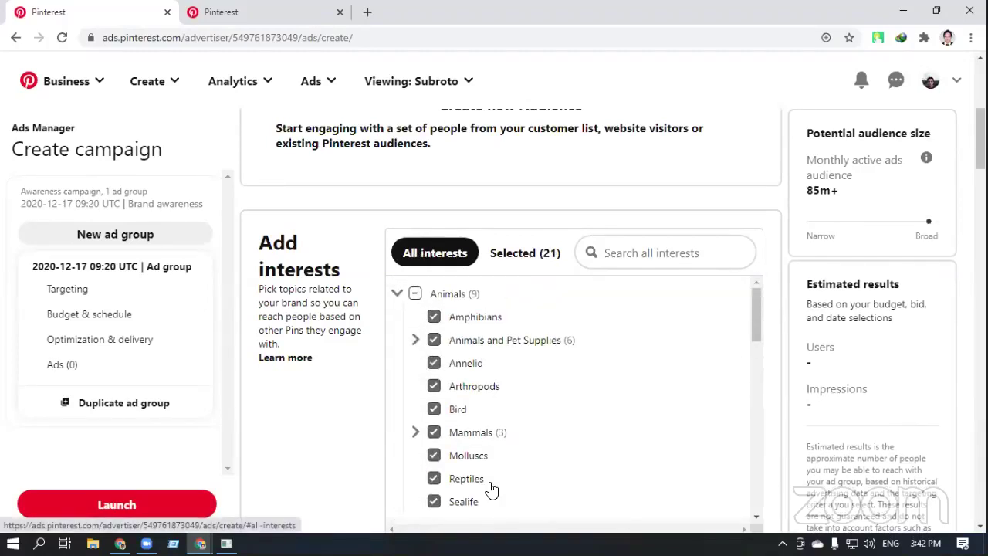
pyautogui.scroll(-15, 489, 486)
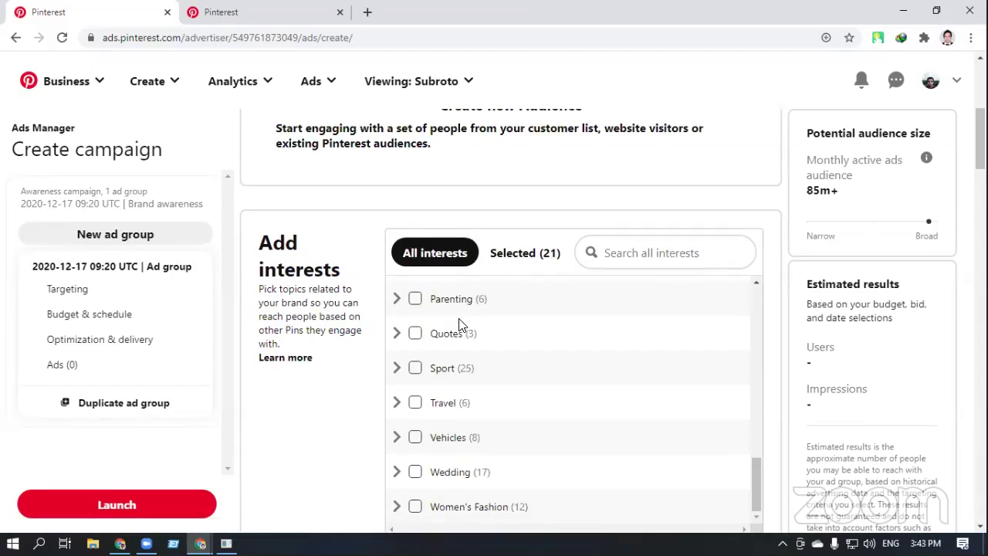
pyautogui.click(415, 300)
pyautogui.click(416, 335)
pyautogui.click(415, 369)
pyautogui.click(416, 403)
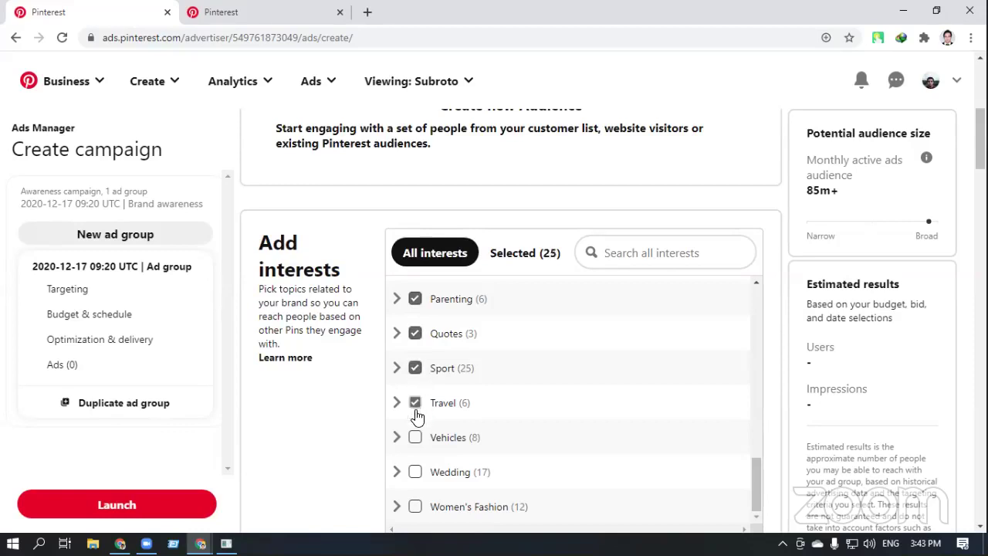
pyautogui.scroll(3, 417, 417)
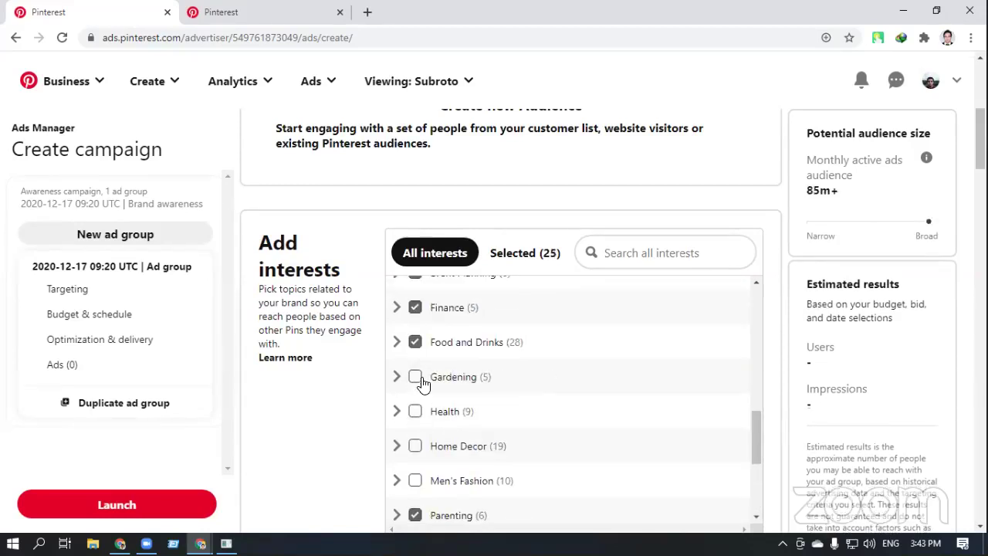
pyautogui.click(417, 378)
pyautogui.scroll(10, 426, 294)
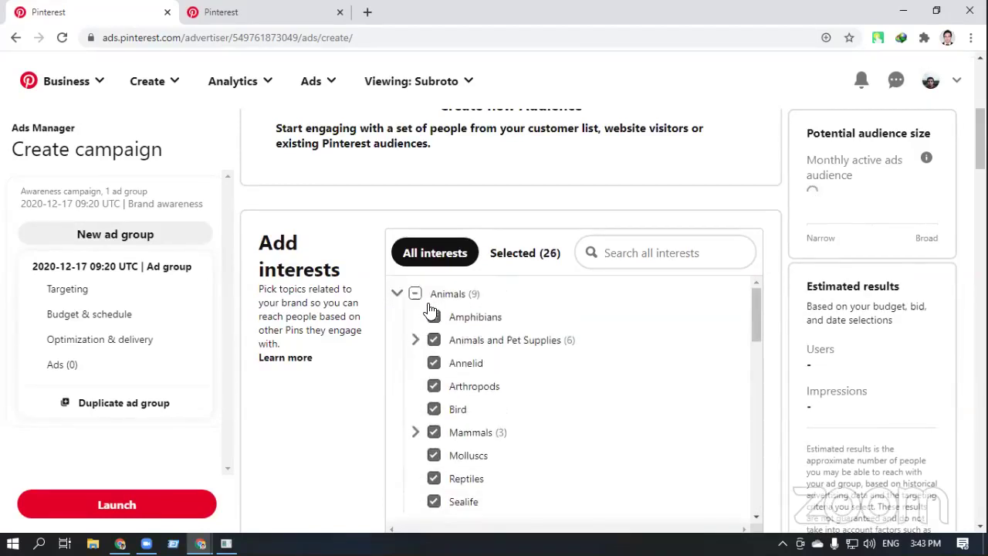
pyautogui.scroll(-3, 429, 309)
pyautogui.scroll(-8, 376, 382)
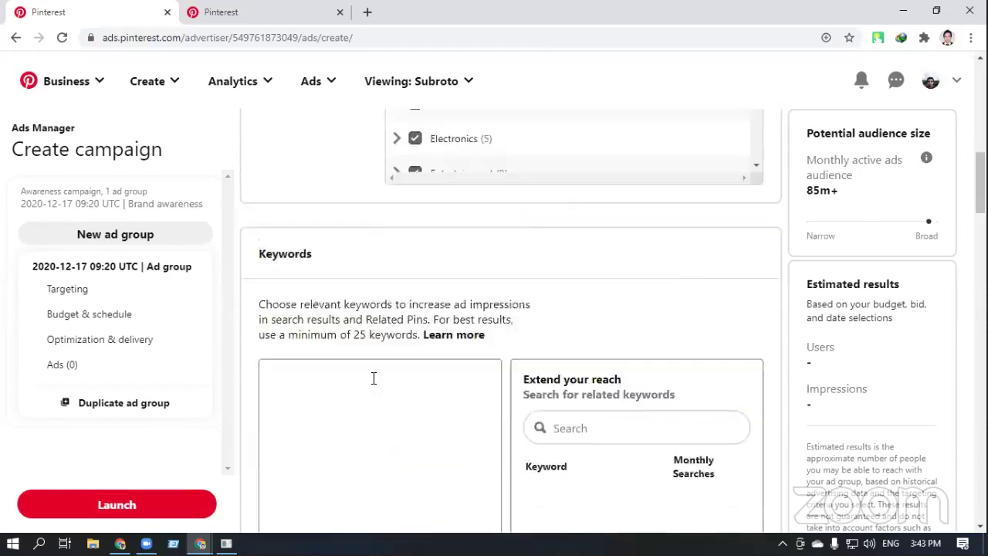
pyautogui.scroll(4, 373, 378)
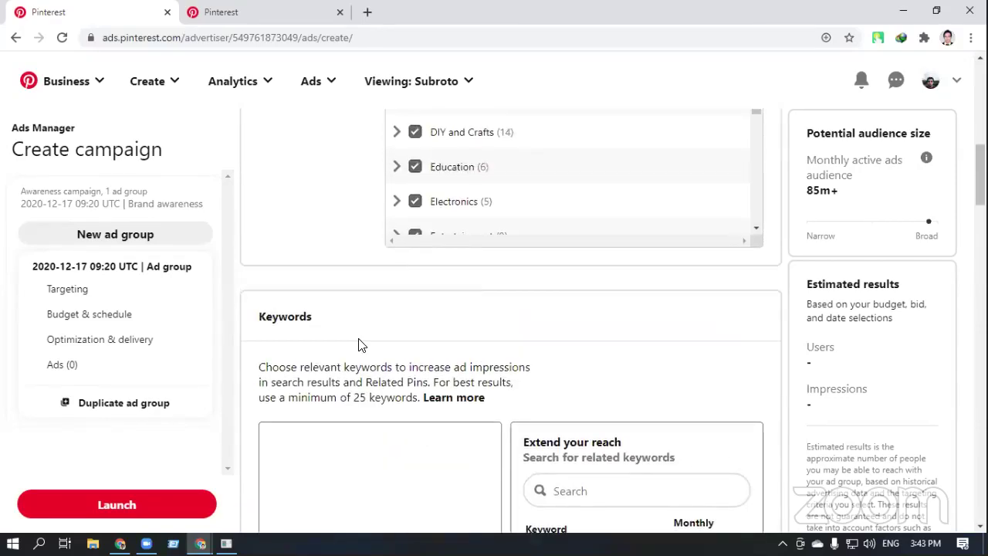
pyautogui.scroll(3, 359, 345)
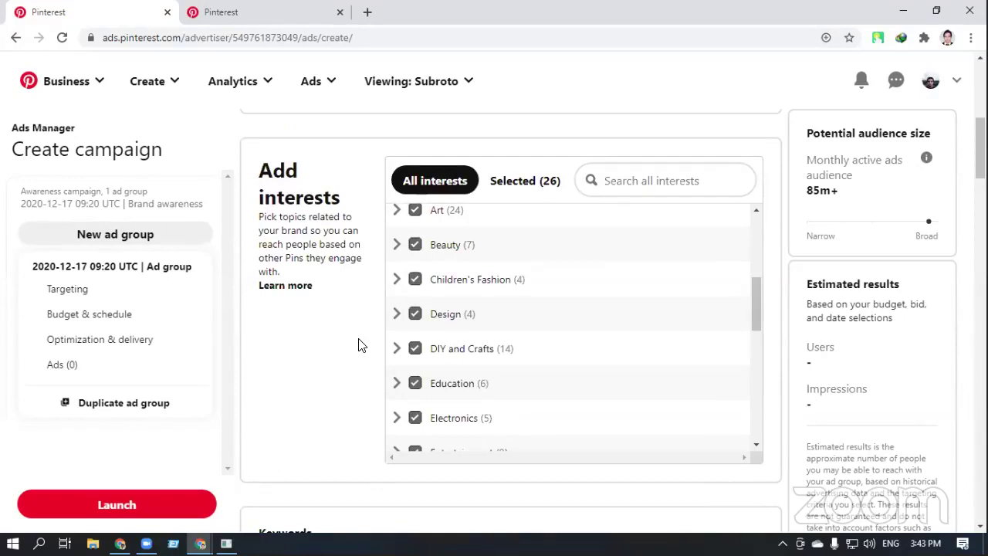
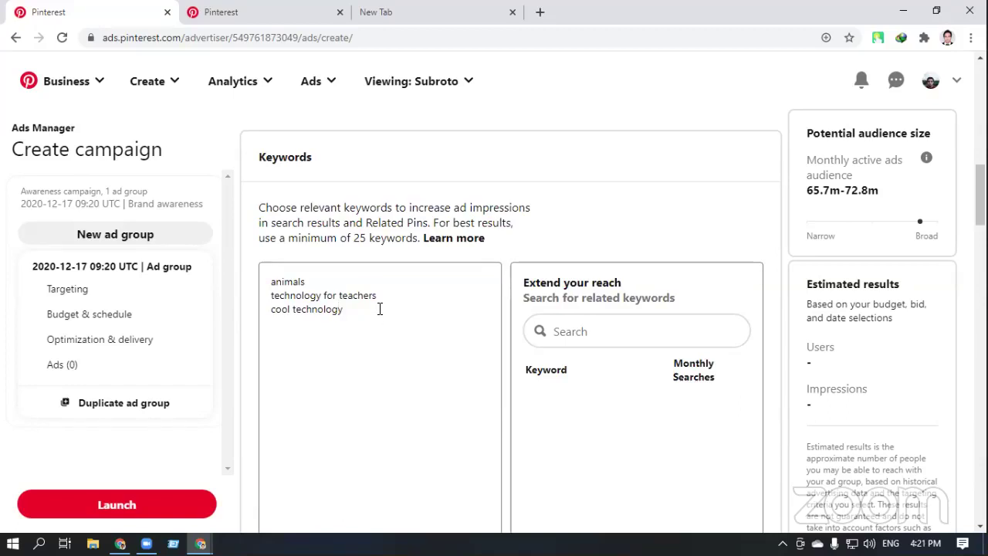
# Select and delete the three existing keywords so the Keywords box is empty
pyautogui.moveTo(361, 311); pyautogui.dragTo(273, 279)
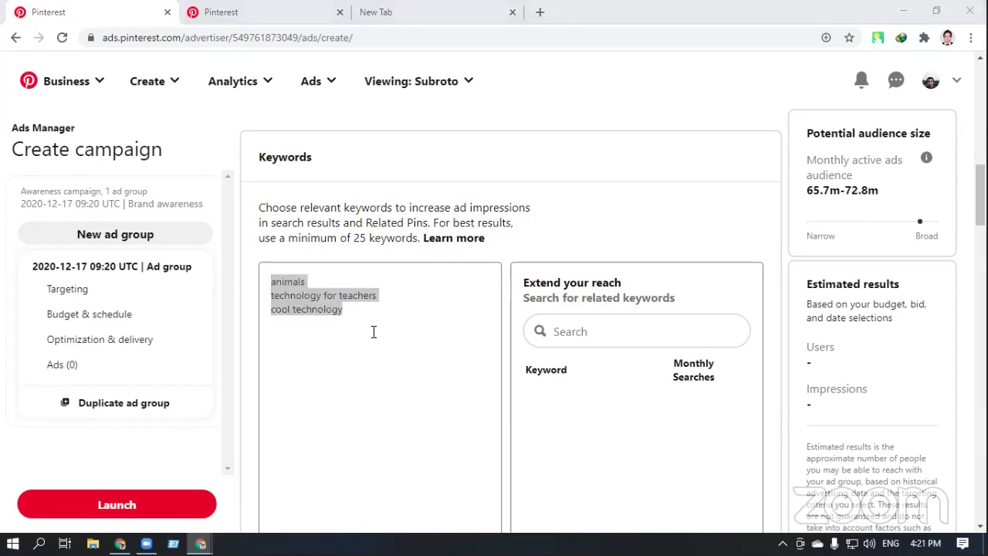
pyautogui.click(359, 309)
pyautogui.moveTo(360, 309); pyautogui.dragTo(271, 283)
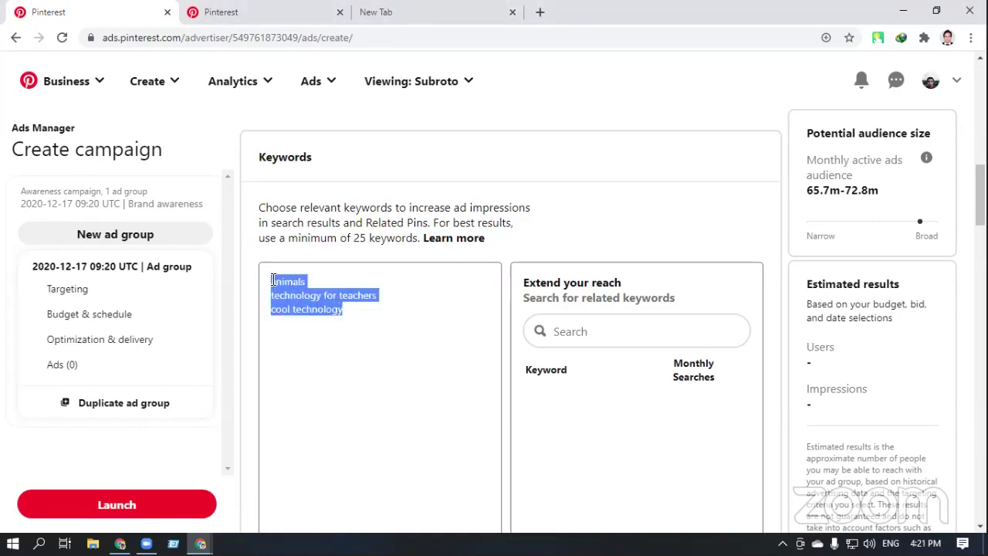
pyautogui.press('BackSpace')
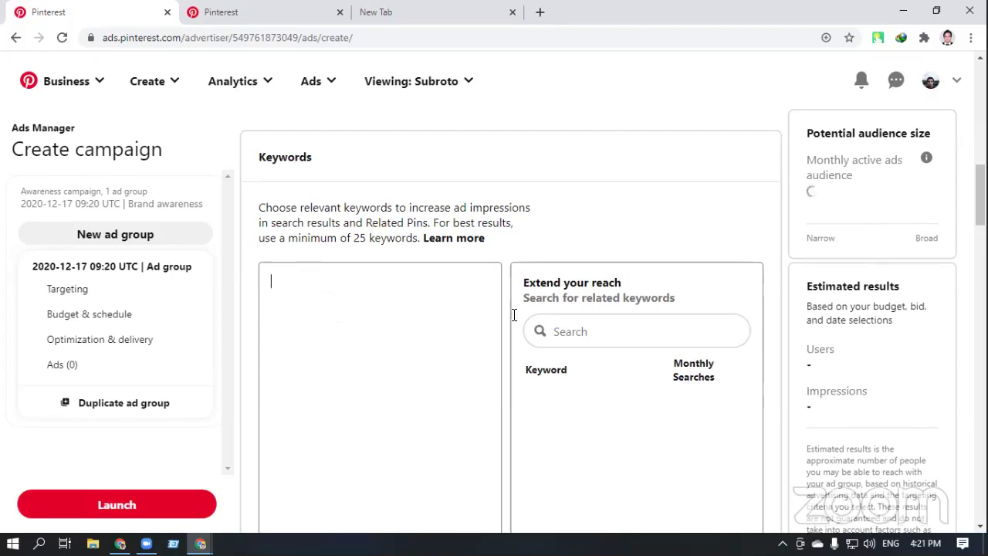
pyautogui.click(570, 330)
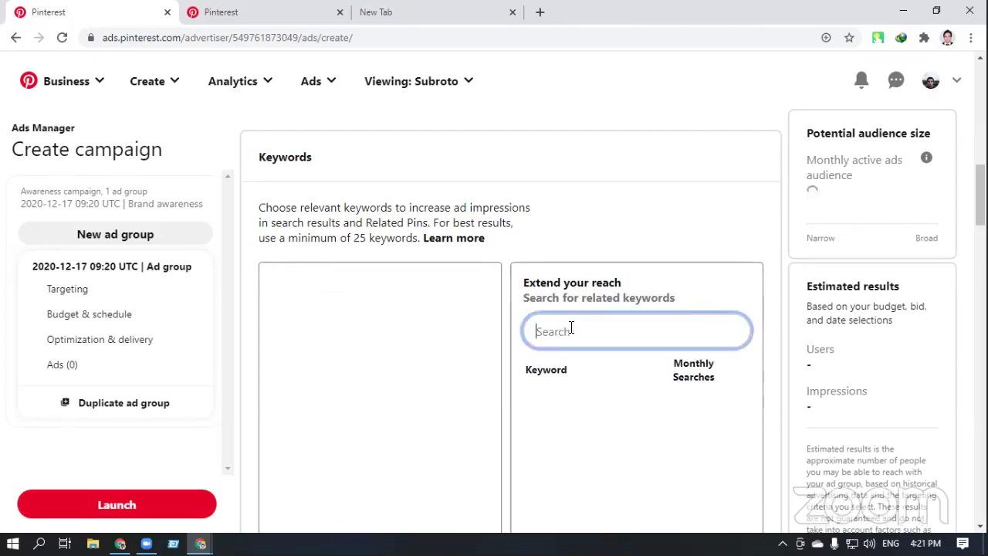
pyautogui.click(306, 340)
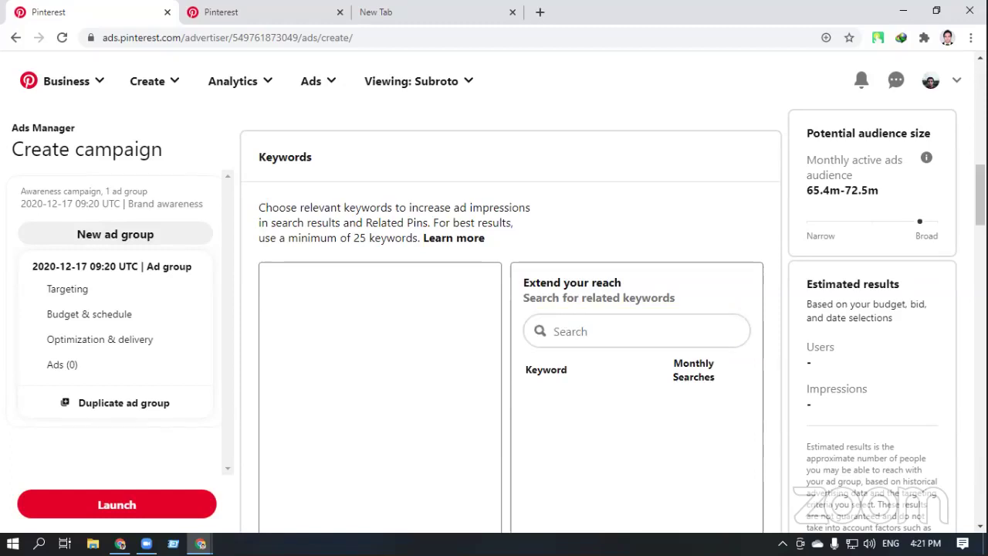
pyautogui.click(586, 327)
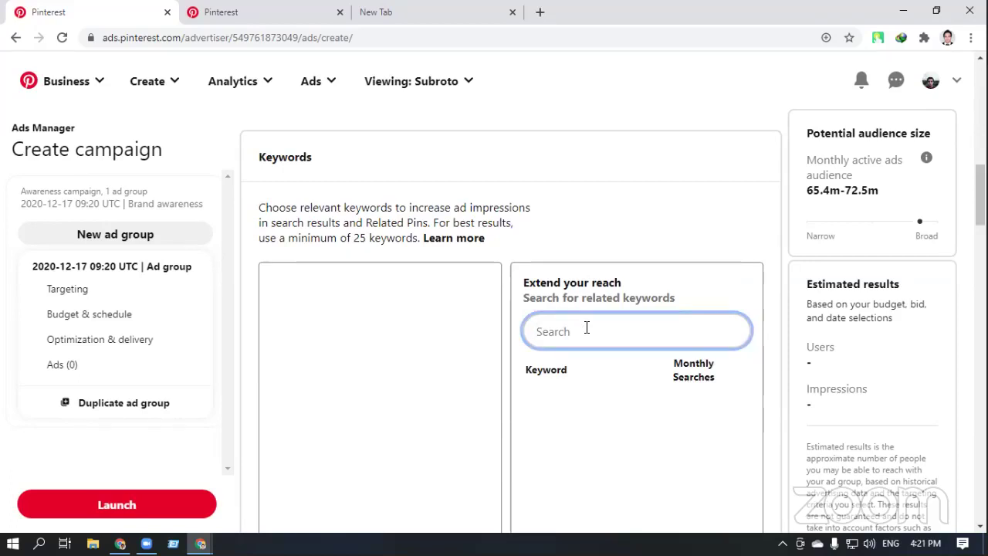
# Search 'Fashion' in Extend your reach and add 'old fashioned recipes drink' as a keyword
pyautogui.write('Fashion')
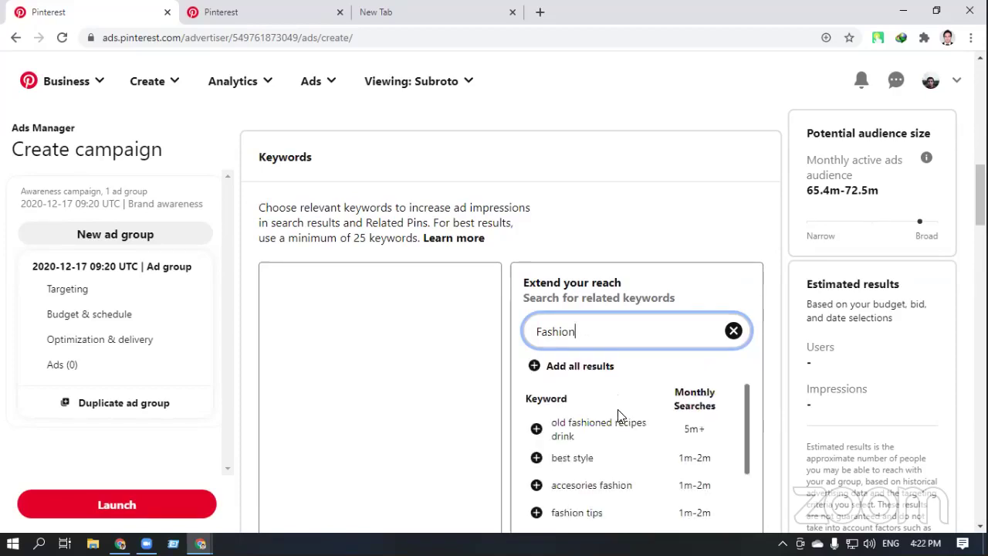
pyautogui.scroll(-2, 628, 433)
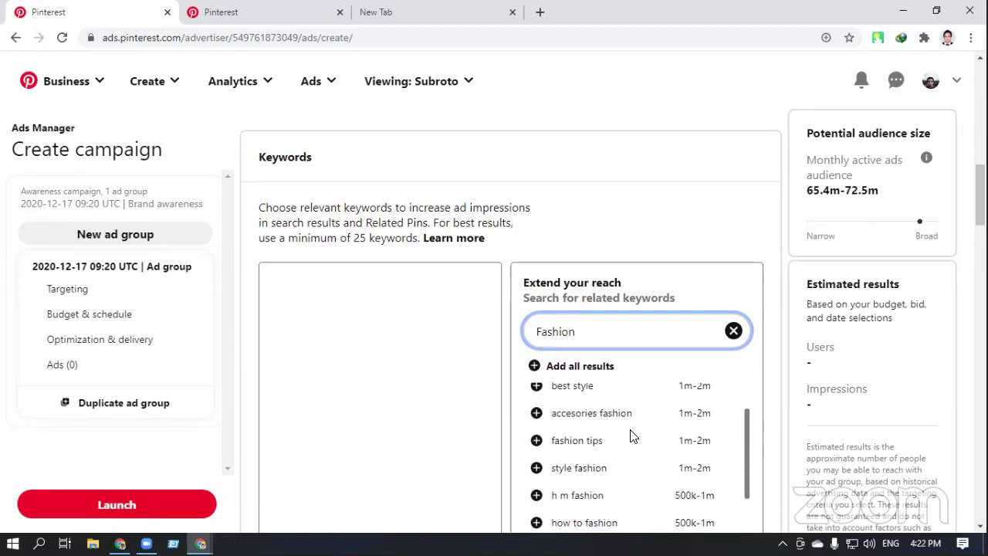
pyautogui.scroll(2, 631, 437)
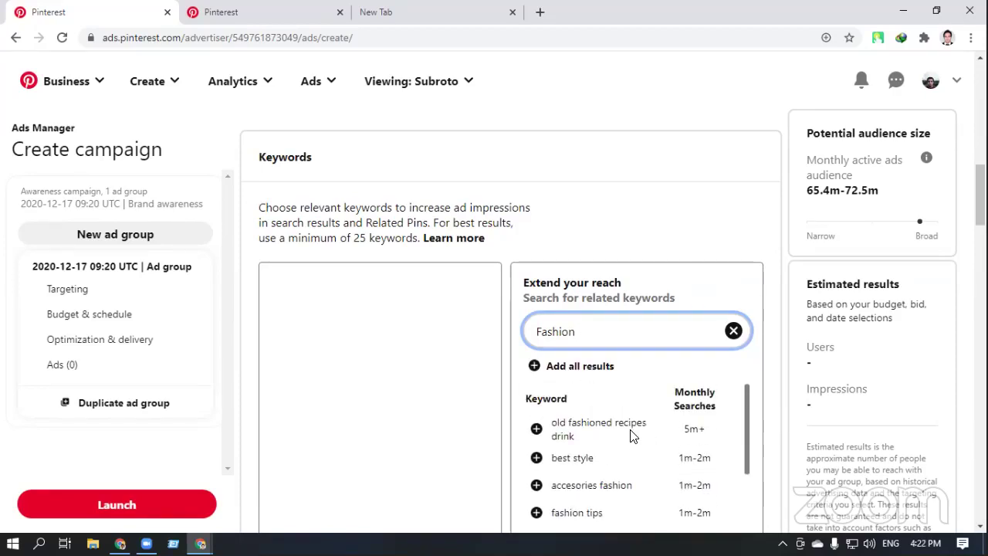
pyautogui.click(536, 429)
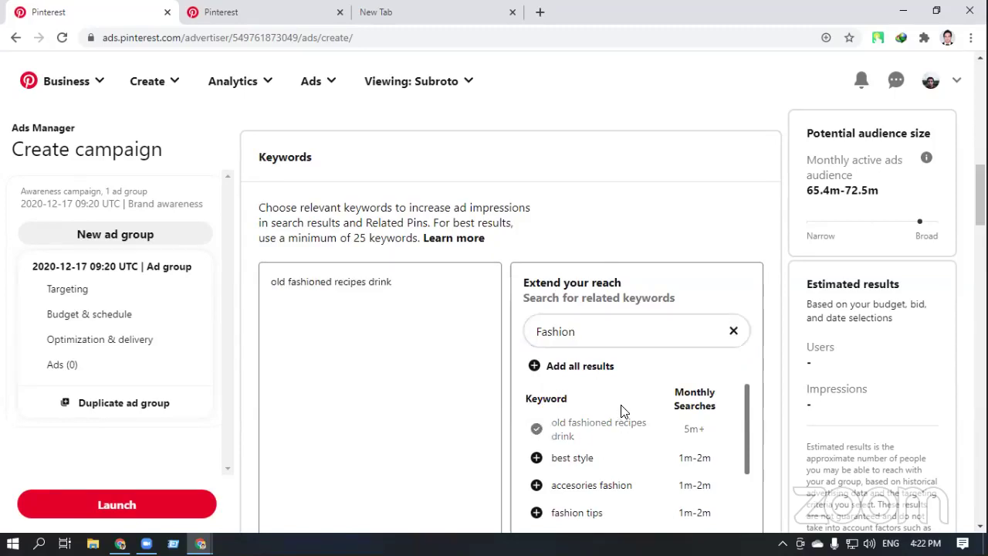
# Browse the remaining Fashion suggestions, then clear the search
pyautogui.scroll(-4, 624, 411)
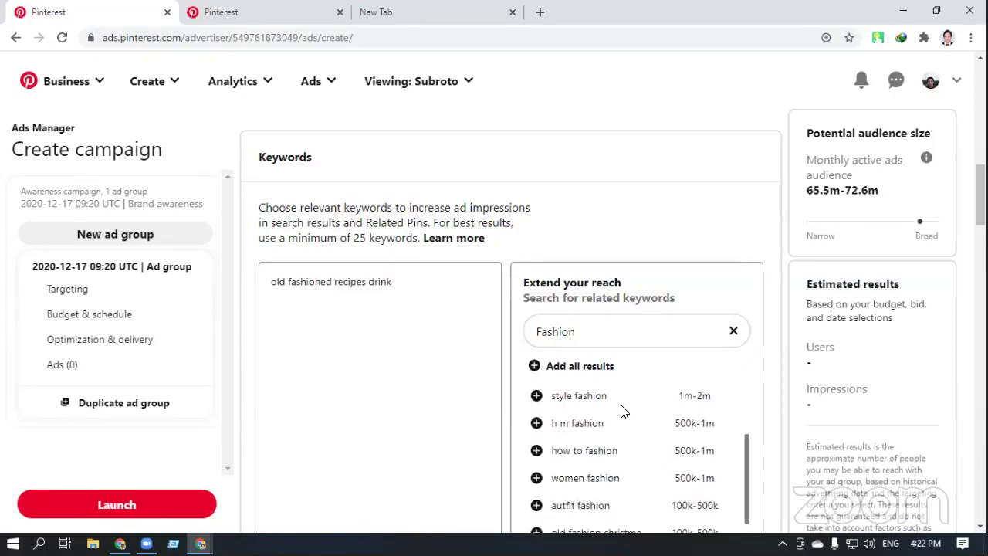
pyautogui.scroll(-1, 624, 411)
pyautogui.scroll(-1, 624, 411)
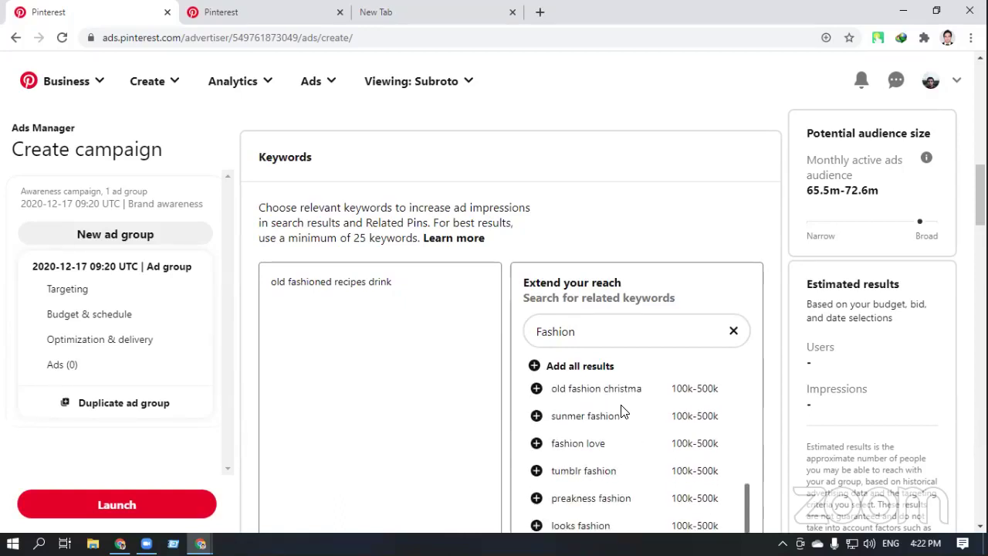
pyautogui.scroll(-1, 623, 410)
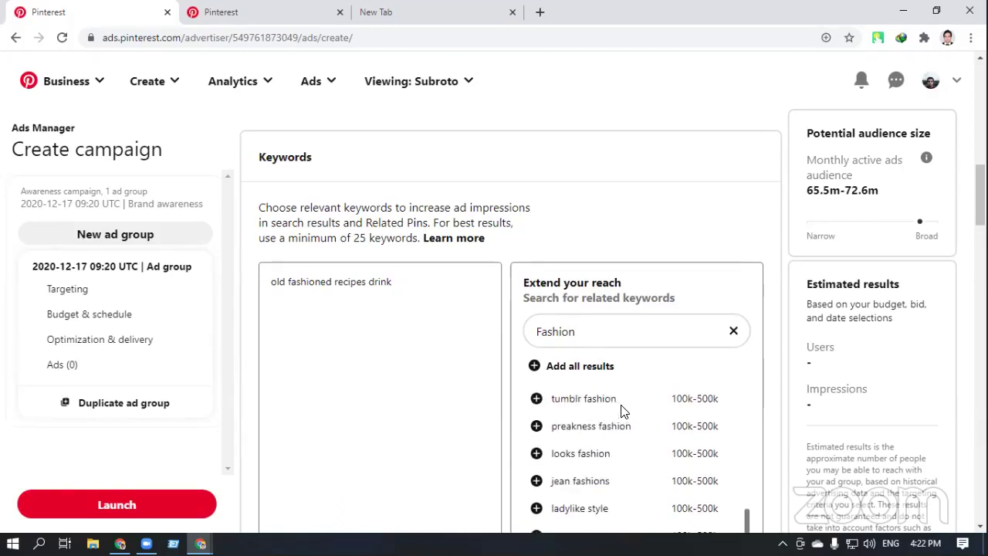
pyautogui.scroll(1, 609, 439)
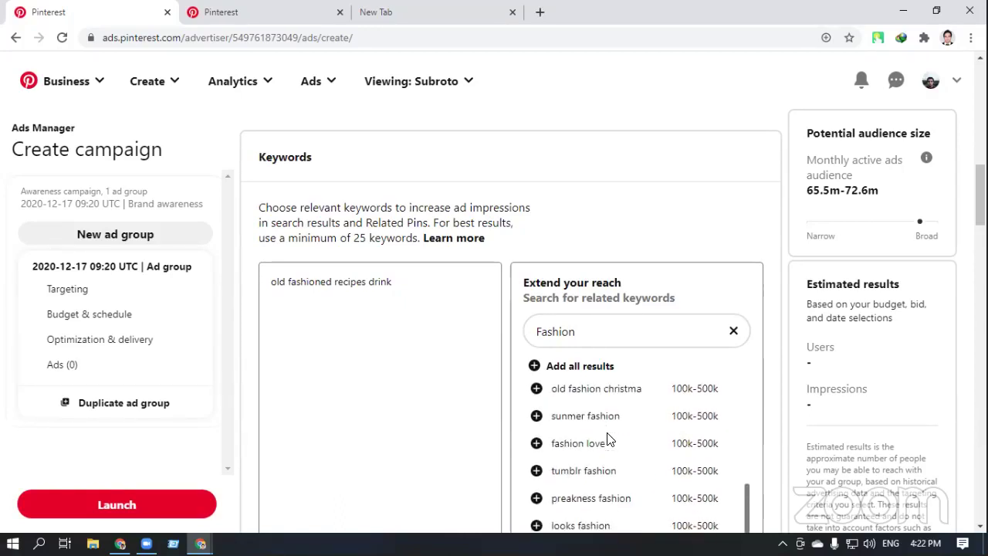
pyautogui.scroll(-2, 596, 443)
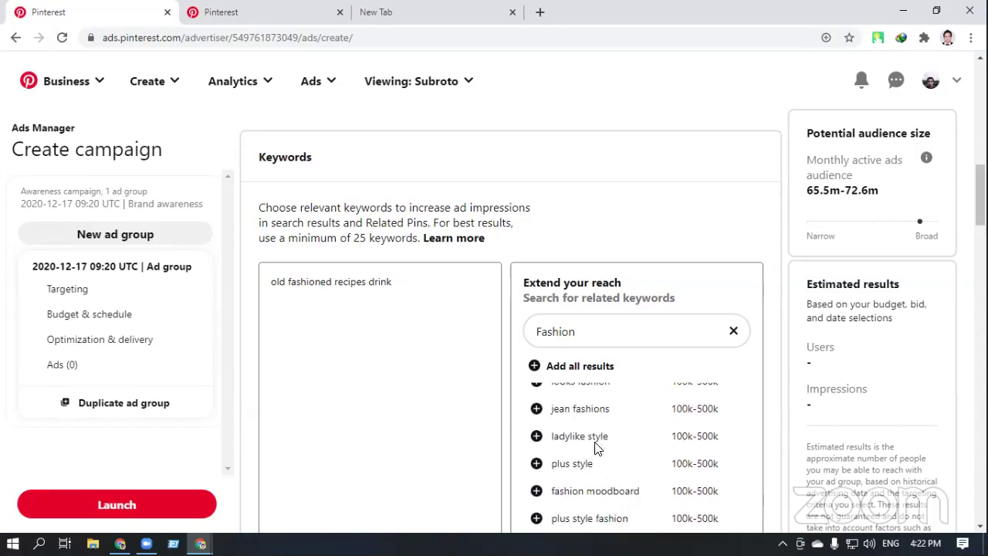
pyautogui.scroll(-1, 575, 437)
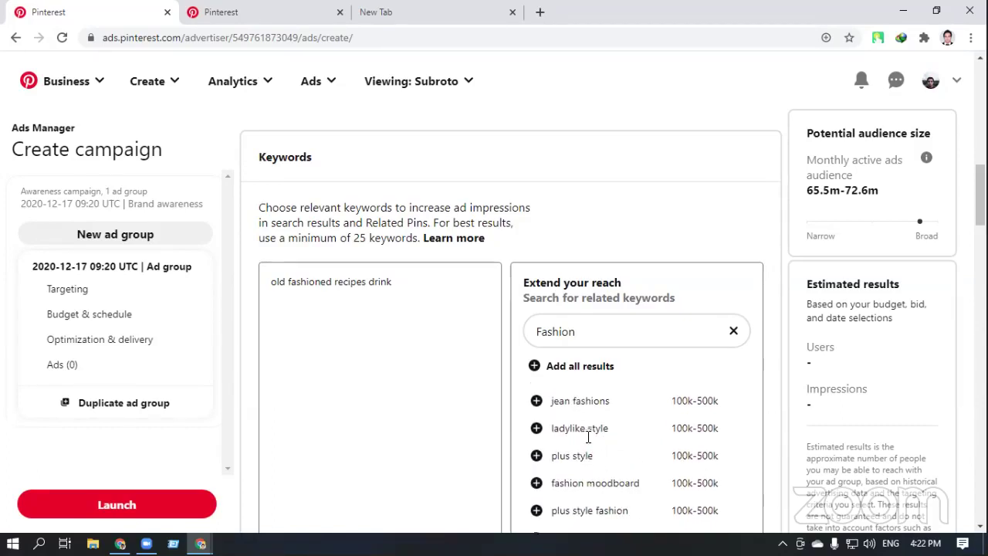
pyautogui.scroll(-2, 586, 442)
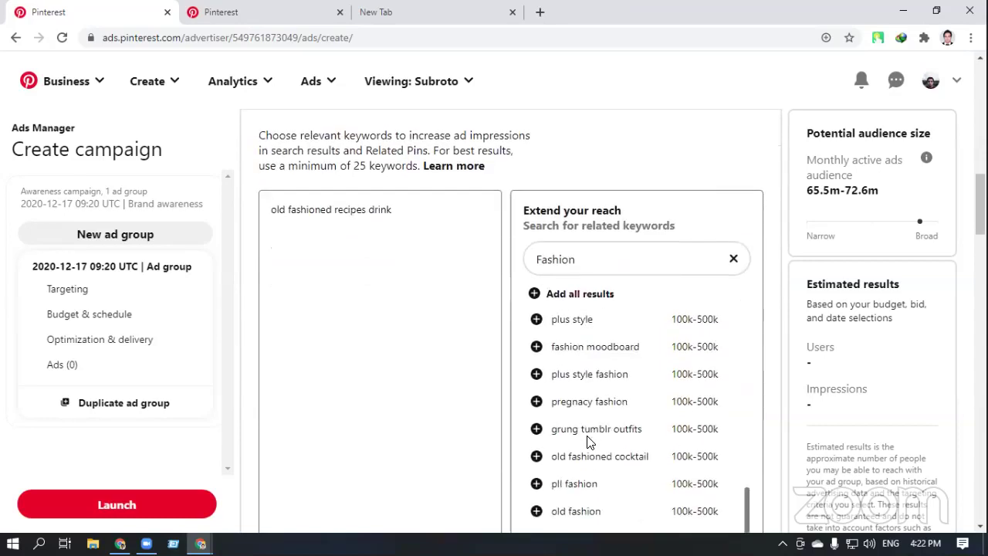
pyautogui.scroll(5, 621, 437)
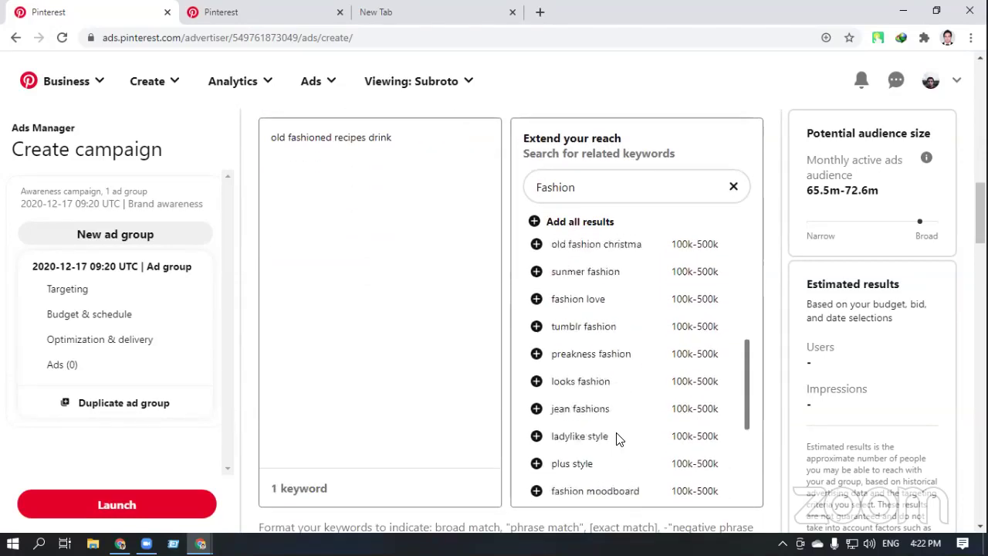
pyautogui.click(678, 192)
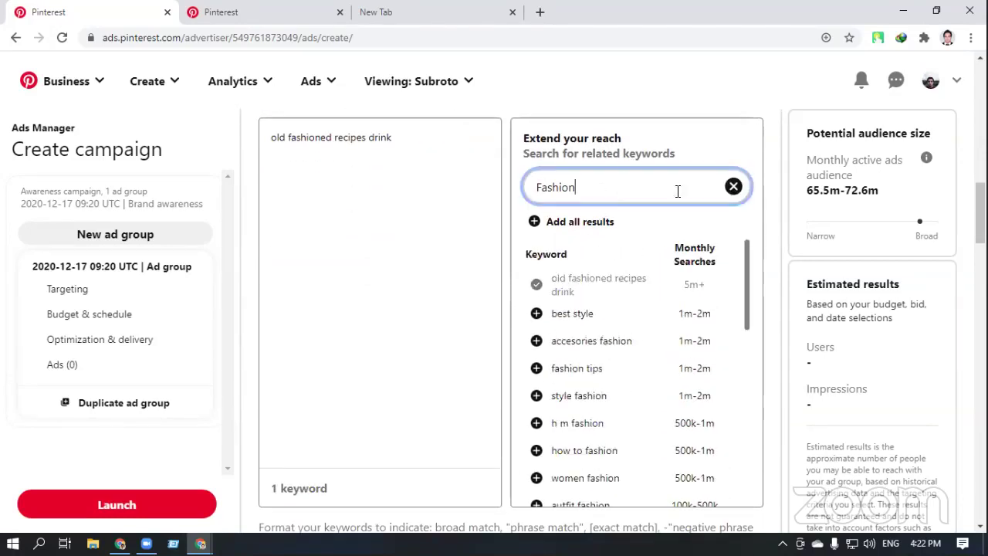
pyautogui.click(733, 187)
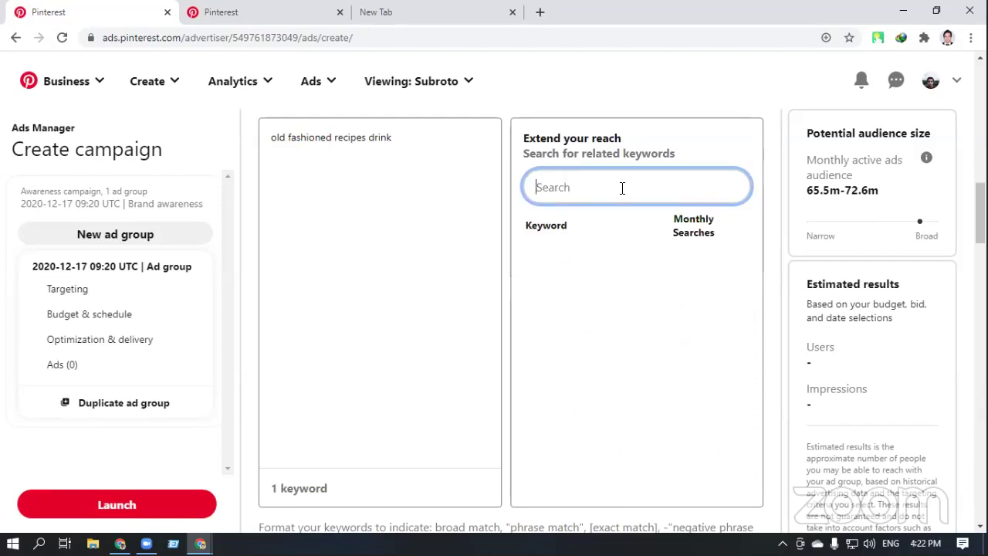
# Search 'Beauty' and add the 'beaury' and 'makeup guide' keywords
pyautogui.write('Beauty')
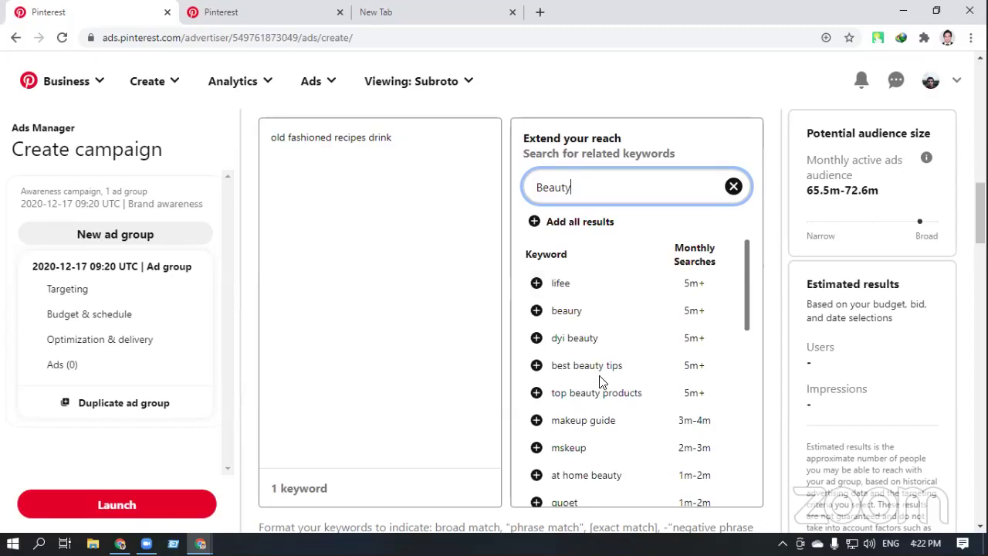
pyautogui.click(537, 310)
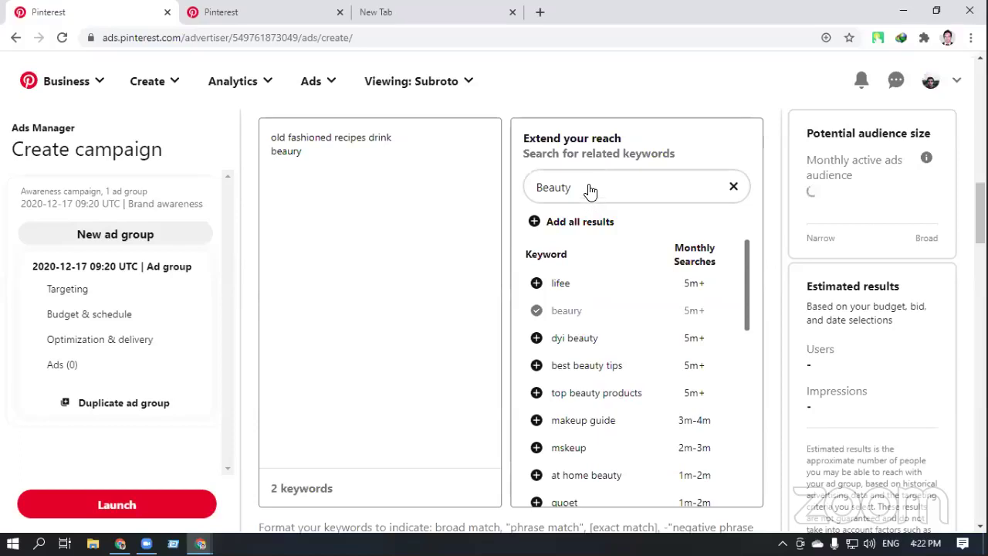
pyautogui.click(536, 419)
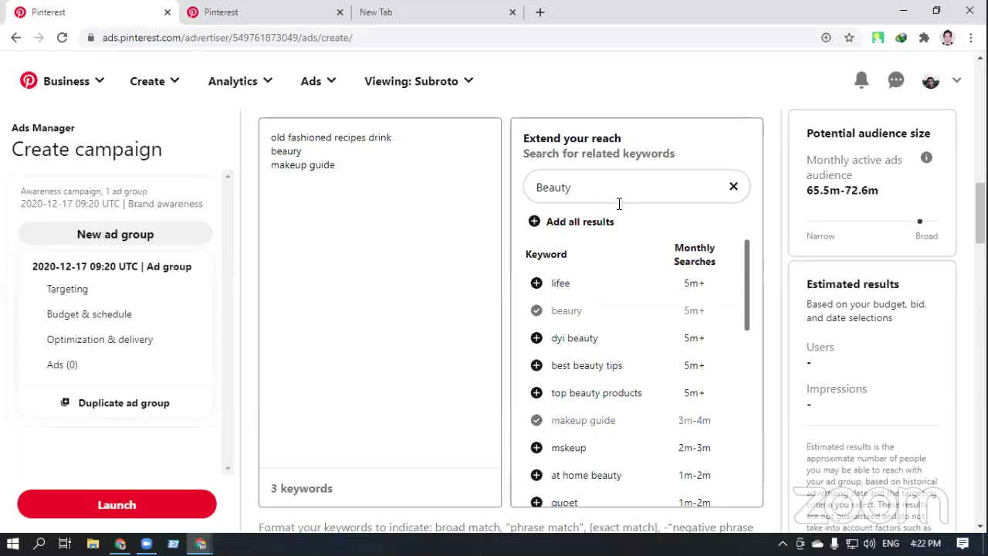
pyautogui.click(733, 187)
pyautogui.click(661, 185)
# Search 'skin care', add 'face skin care' and 'skin care products', then clear the search
pyautogui.write('si')
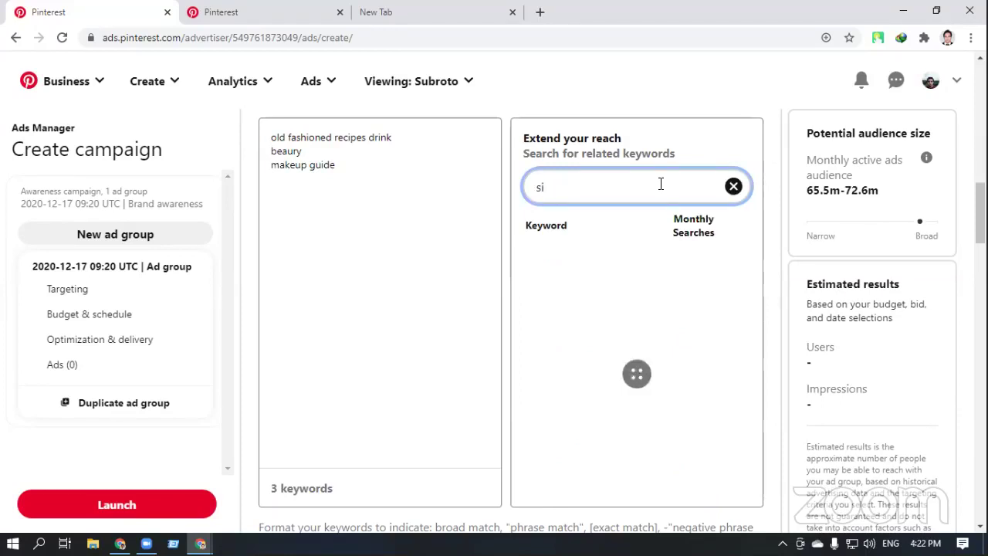
pyautogui.press('BackSpace')
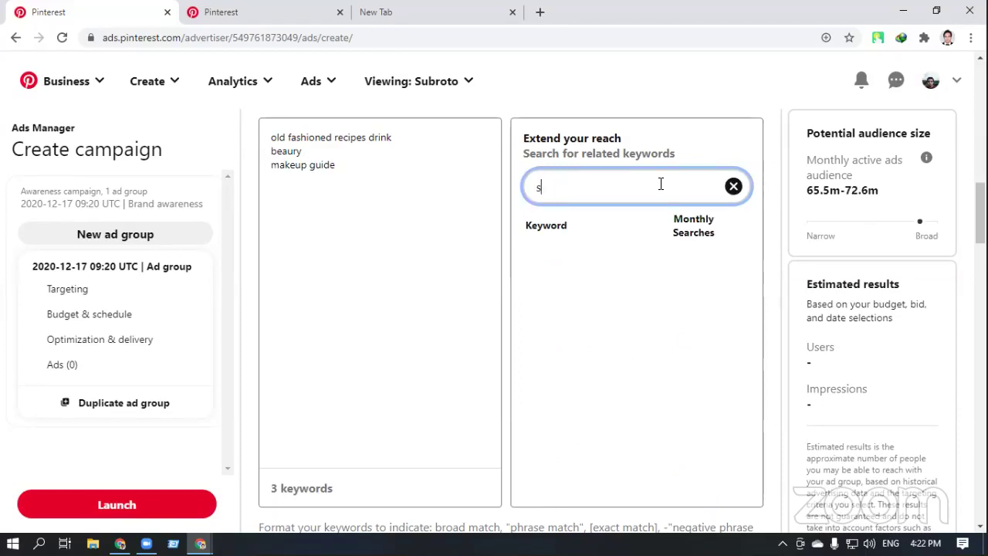
pyautogui.write('kin c')
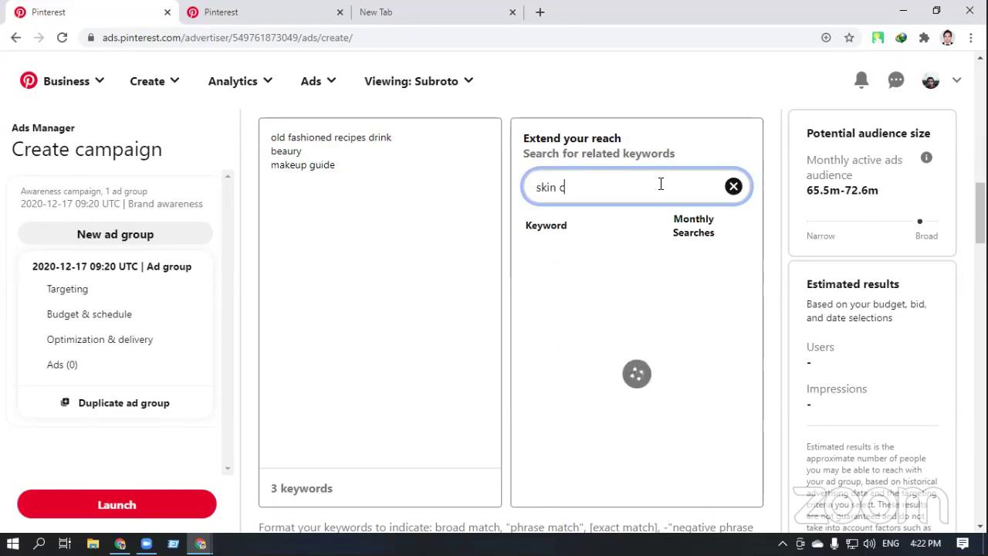
pyautogui.write('are')
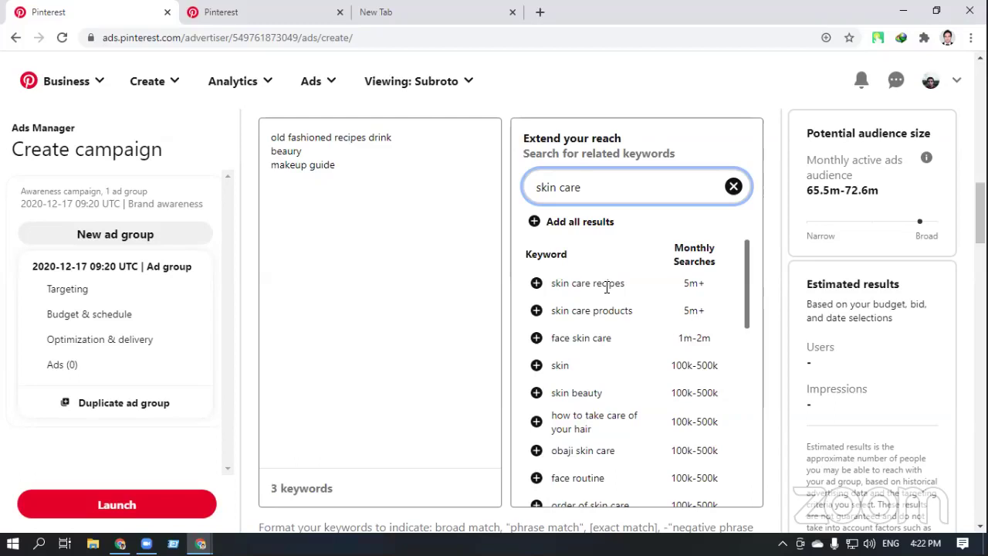
pyautogui.click(536, 338)
pyautogui.click(536, 310)
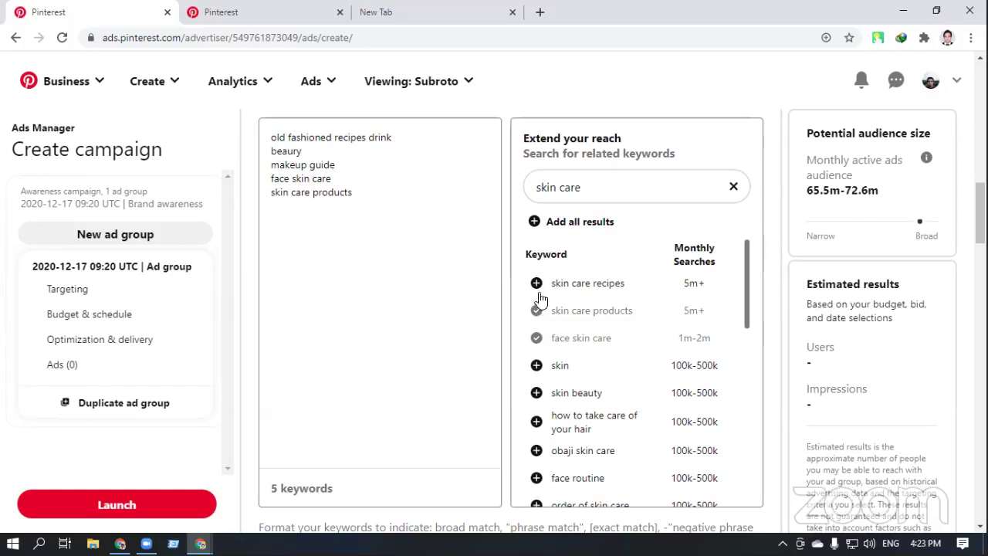
pyautogui.scroll(-3, 560, 370)
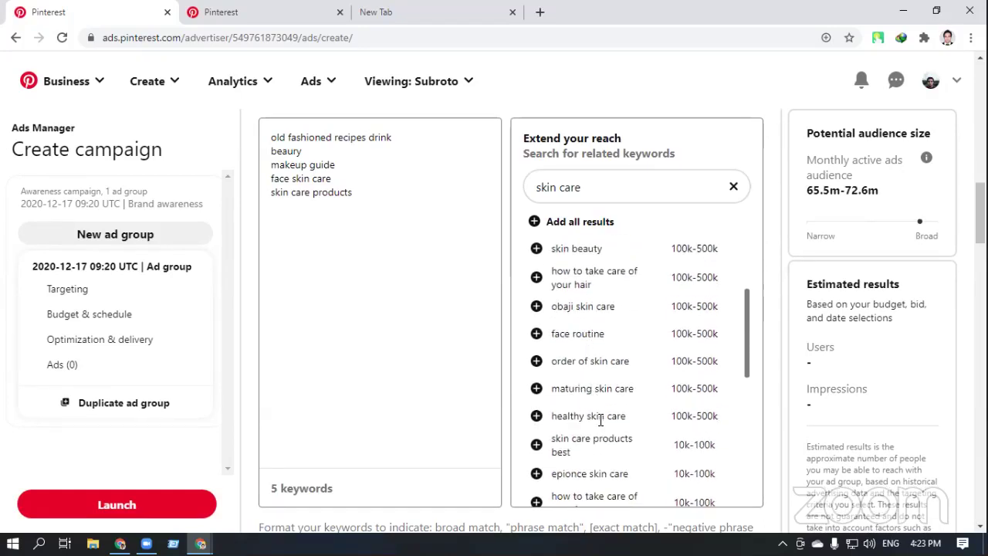
pyautogui.scroll(-2, 601, 419)
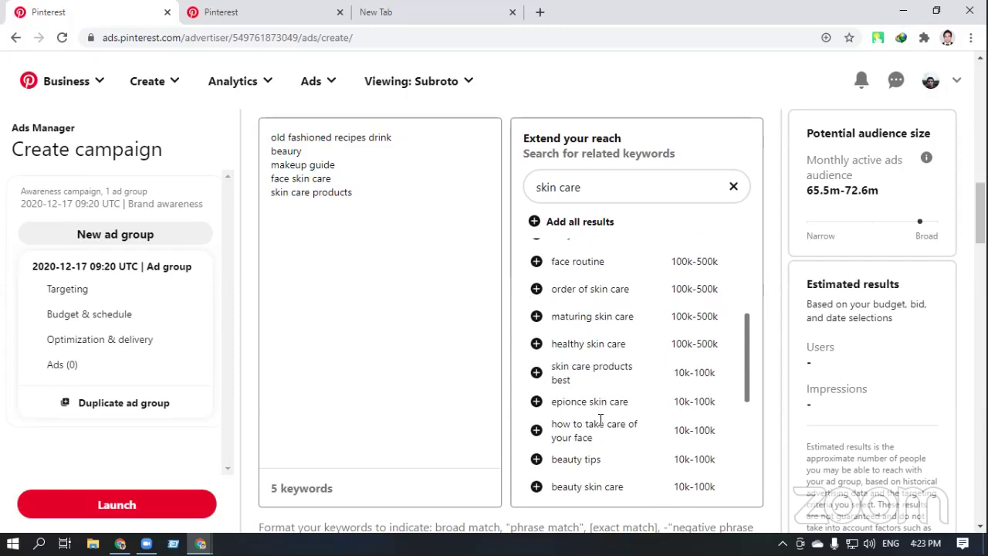
pyautogui.click(733, 187)
pyautogui.click(634, 189)
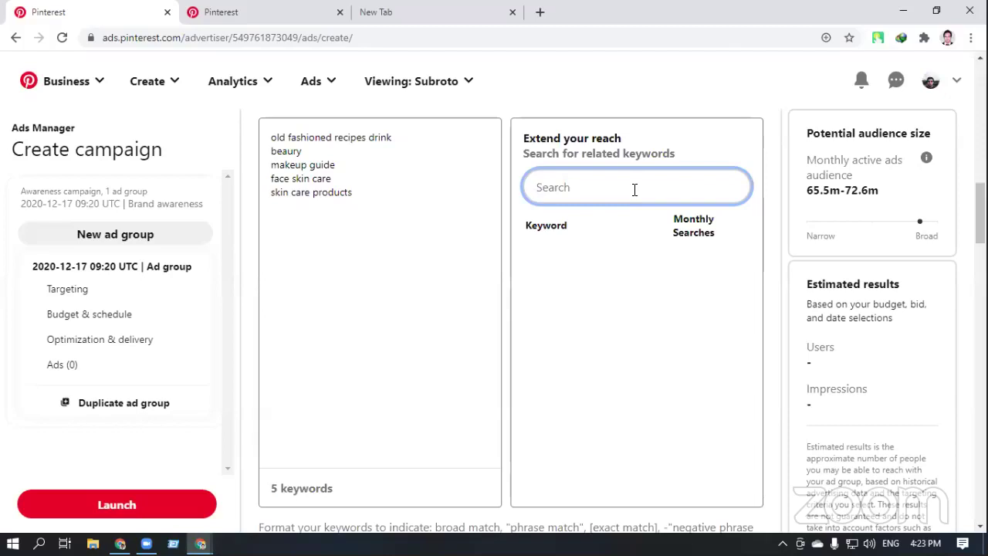
# Search 'dress', add foreve, summer dresses and summmer as keywords, then clear the search
pyautogui.write('dress')
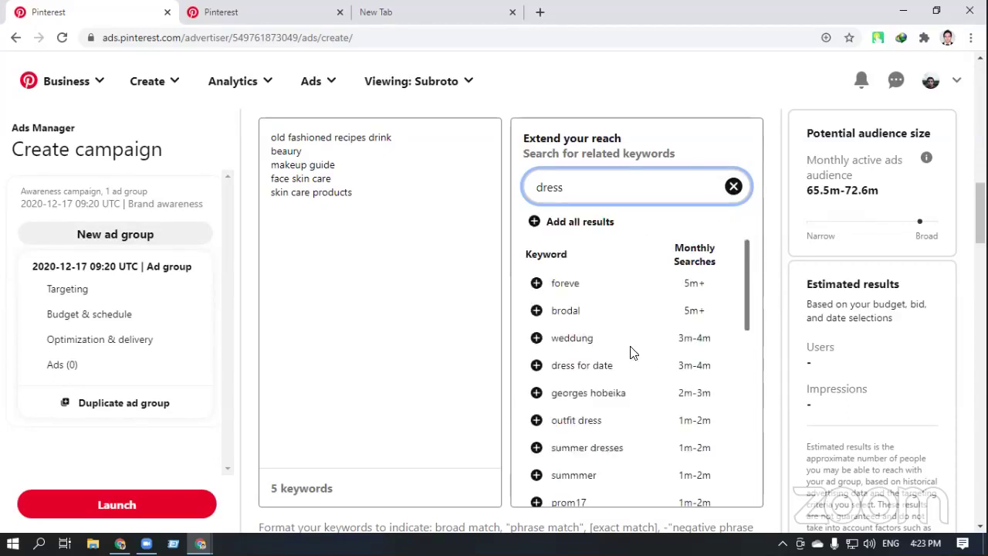
pyautogui.click(537, 283)
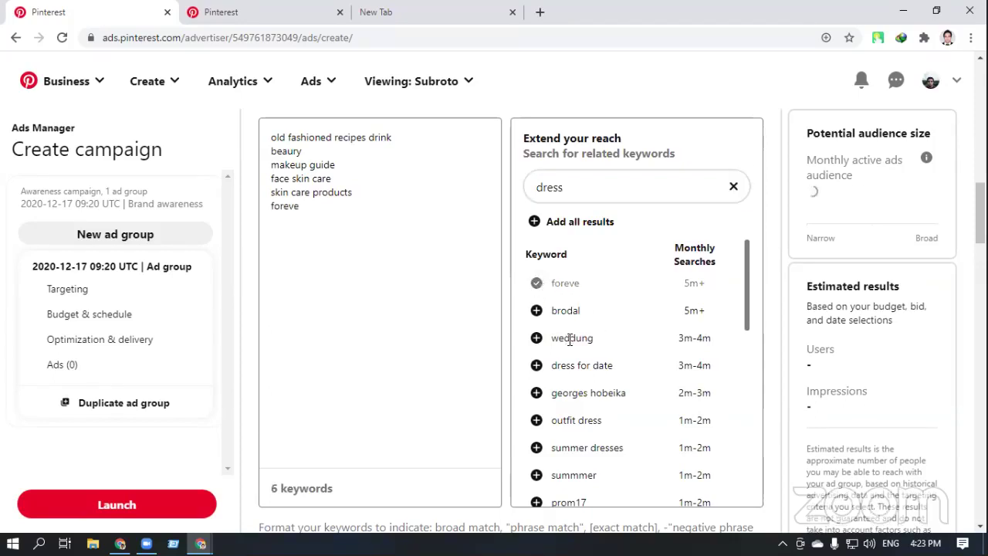
pyautogui.scroll(-1, 594, 379)
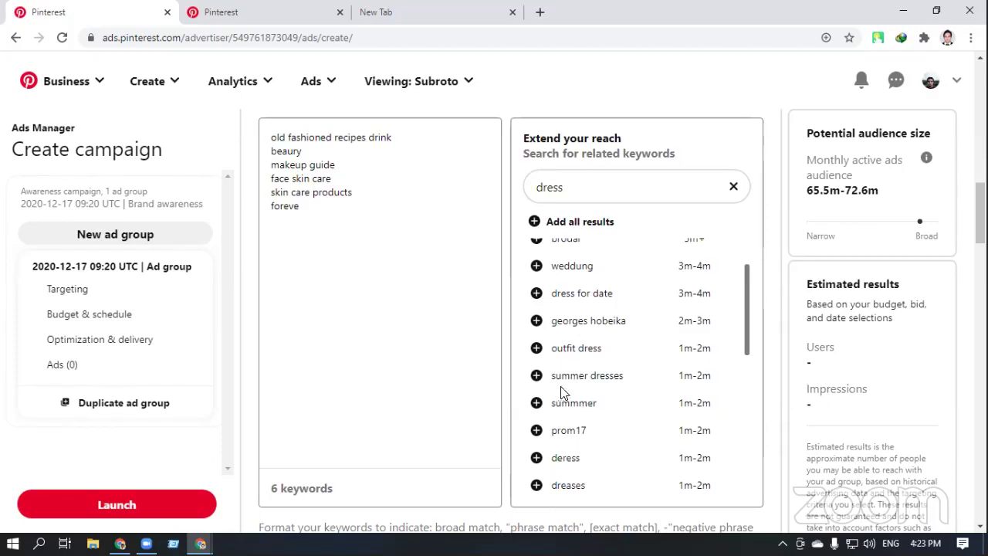
pyautogui.click(536, 375)
pyautogui.click(536, 403)
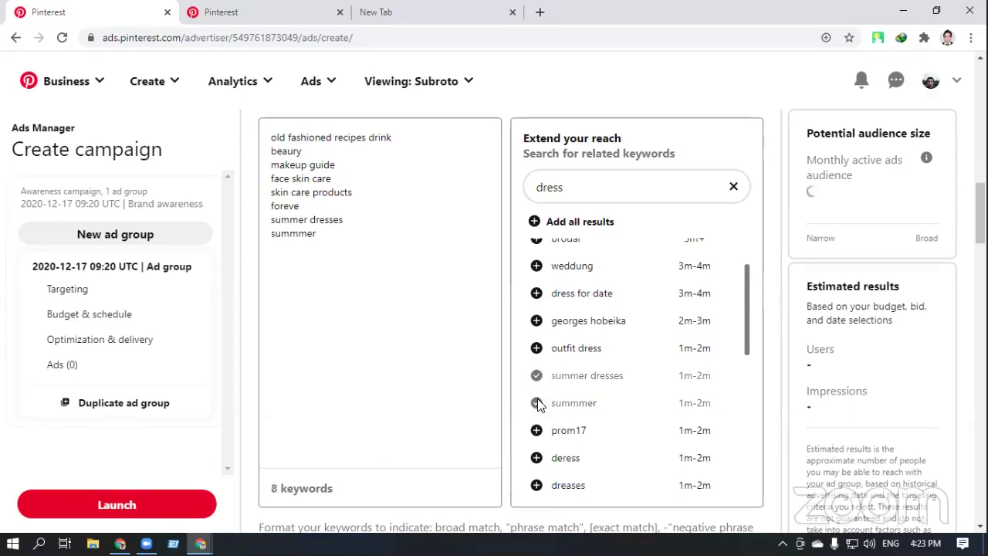
pyautogui.scroll(-3, 592, 392)
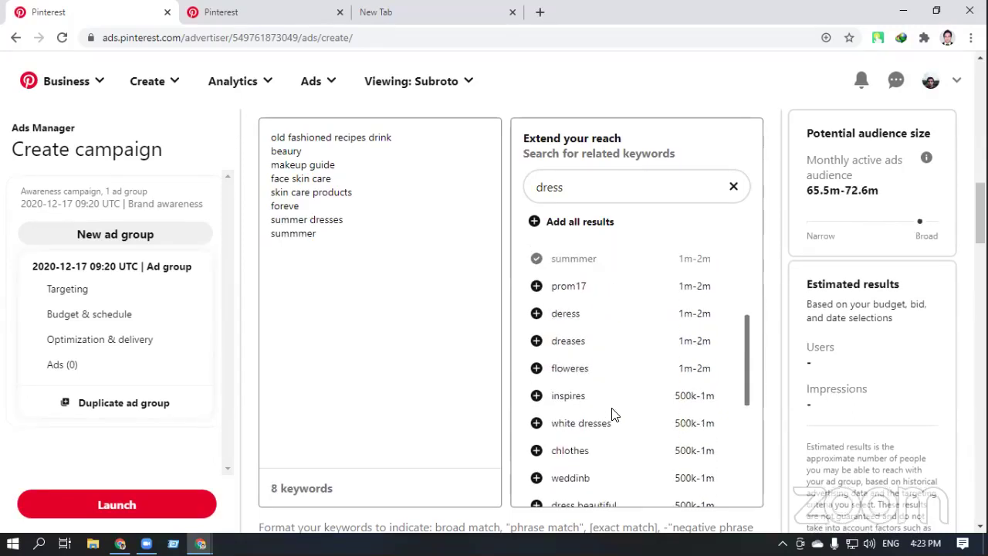
pyautogui.scroll(-1, 624, 461)
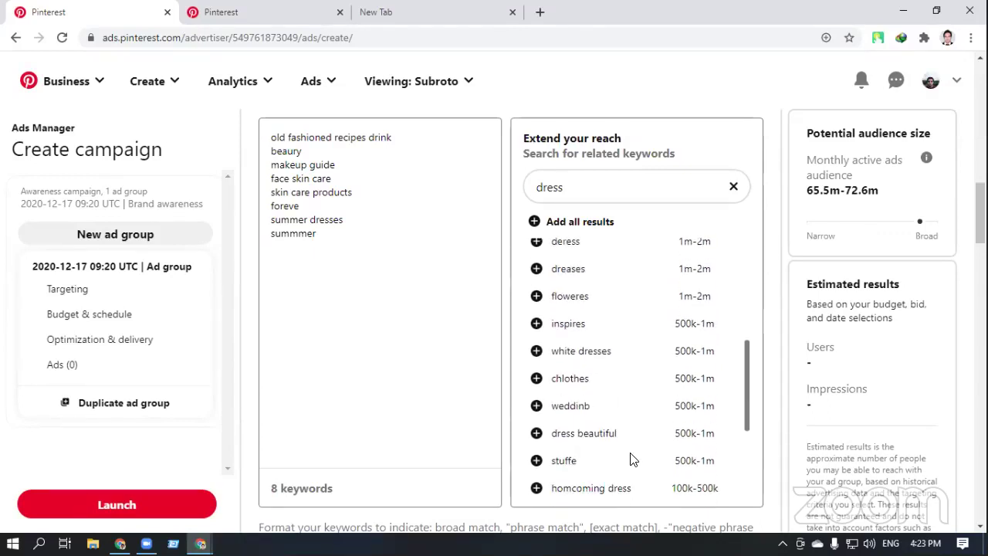
pyautogui.scroll(-2, 628, 452)
pyautogui.scroll(5, 624, 419)
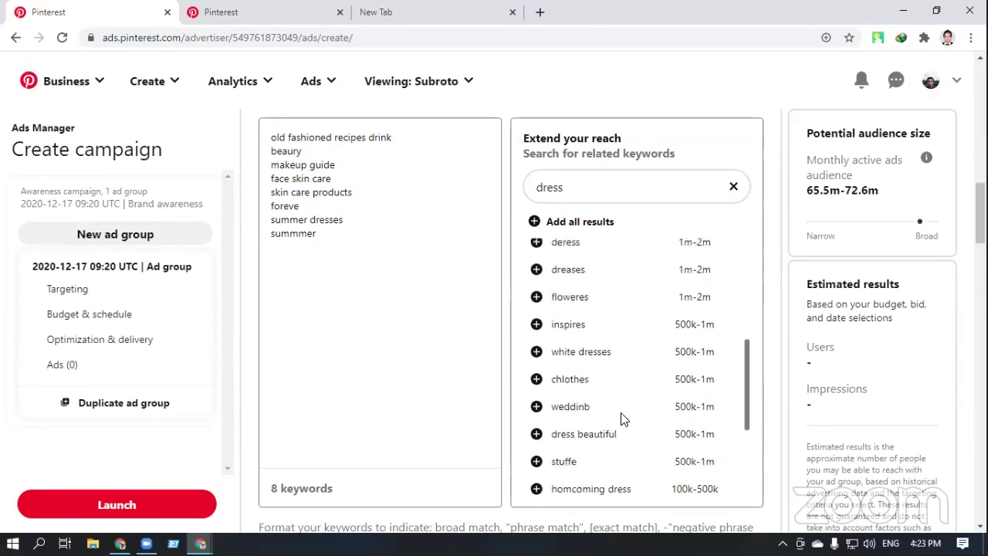
pyautogui.click(733, 187)
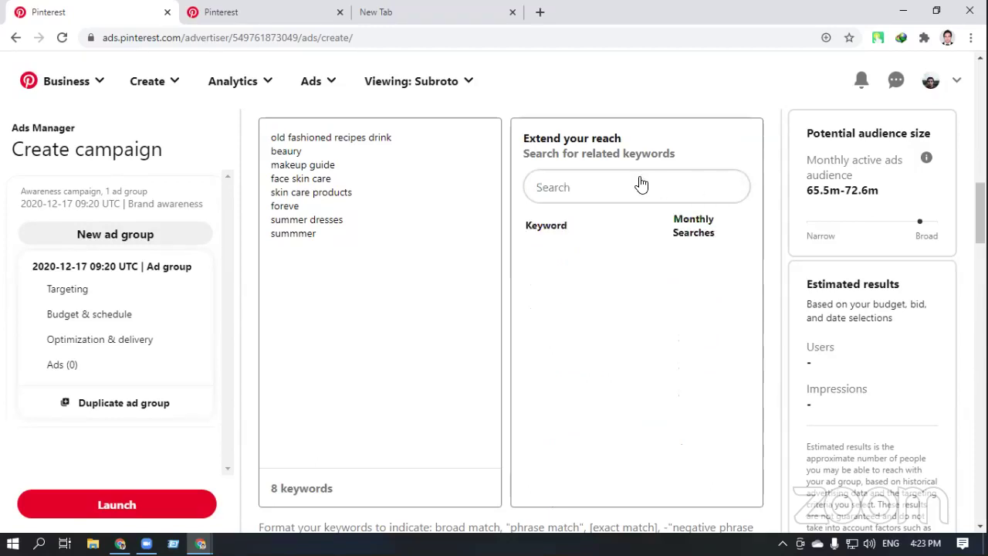
pyautogui.click(640, 185)
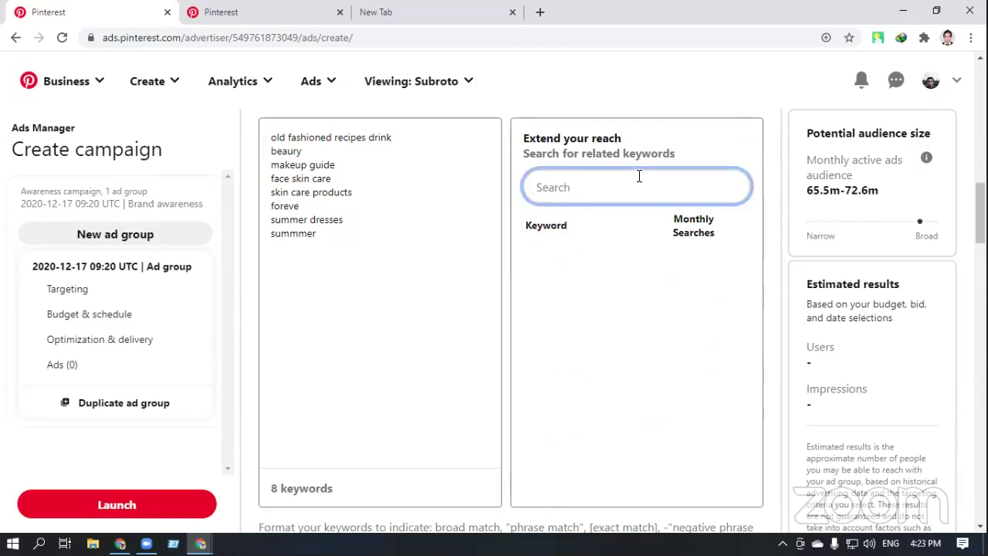
# Search 'Shoes', add 'beautiful shoes' and 'new shoes', and check the Users and Impressions estimates
pyautogui.write('Shoes')
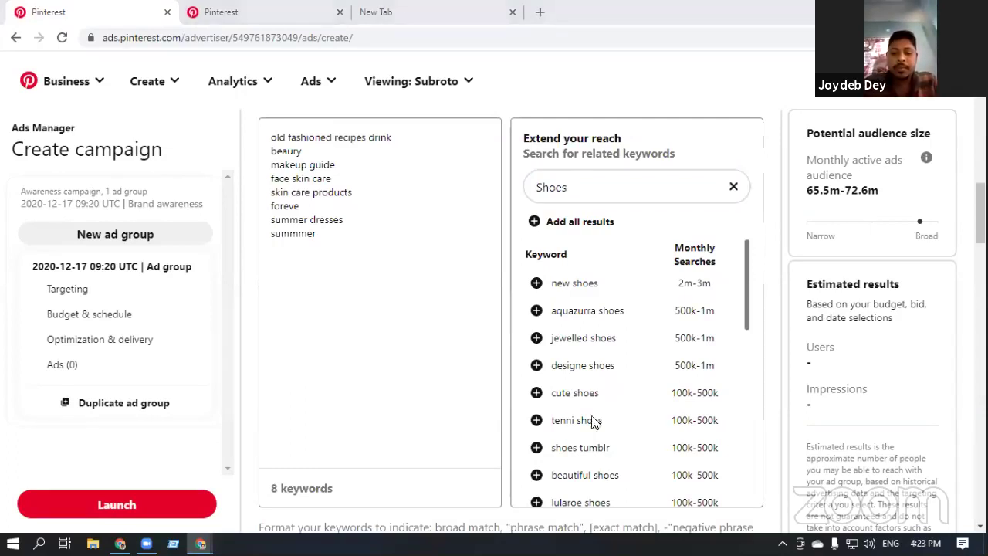
pyautogui.scroll(-1, 579, 413)
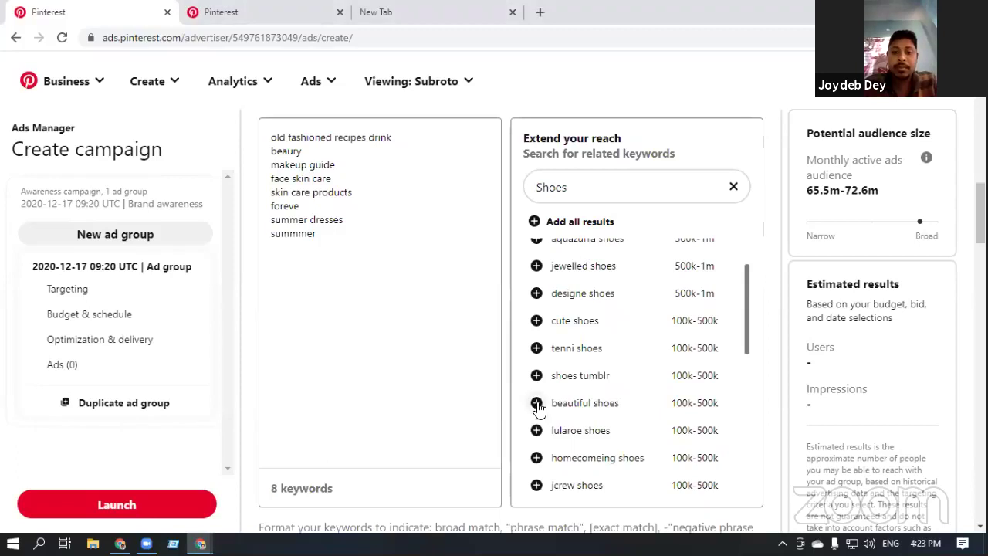
pyautogui.click(536, 403)
pyautogui.scroll(1, 606, 397)
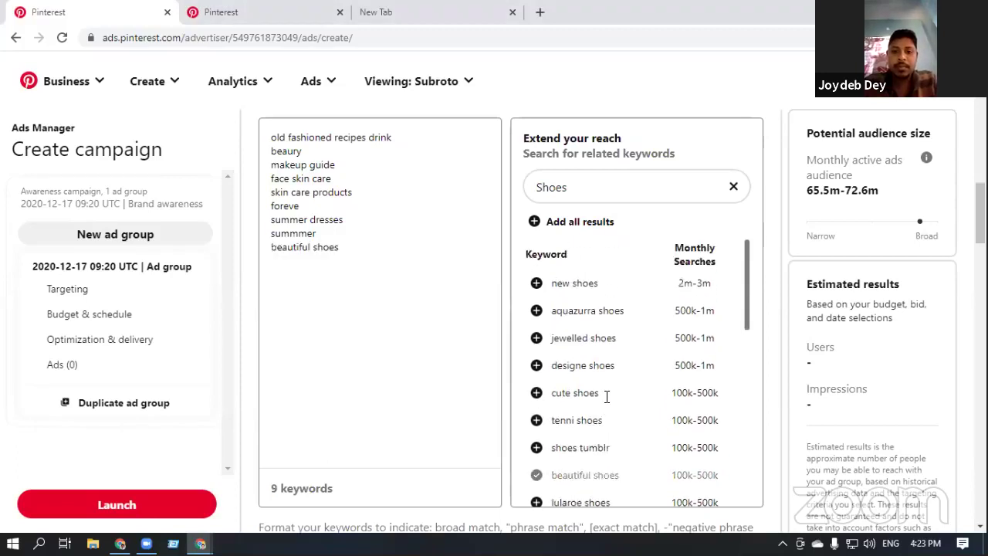
pyautogui.click(536, 283)
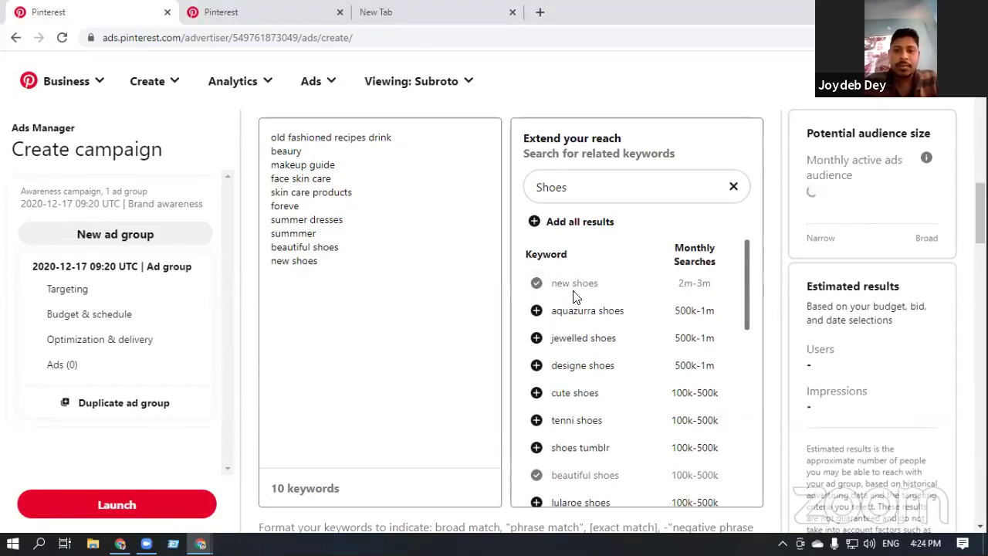
pyautogui.moveTo(826, 368)
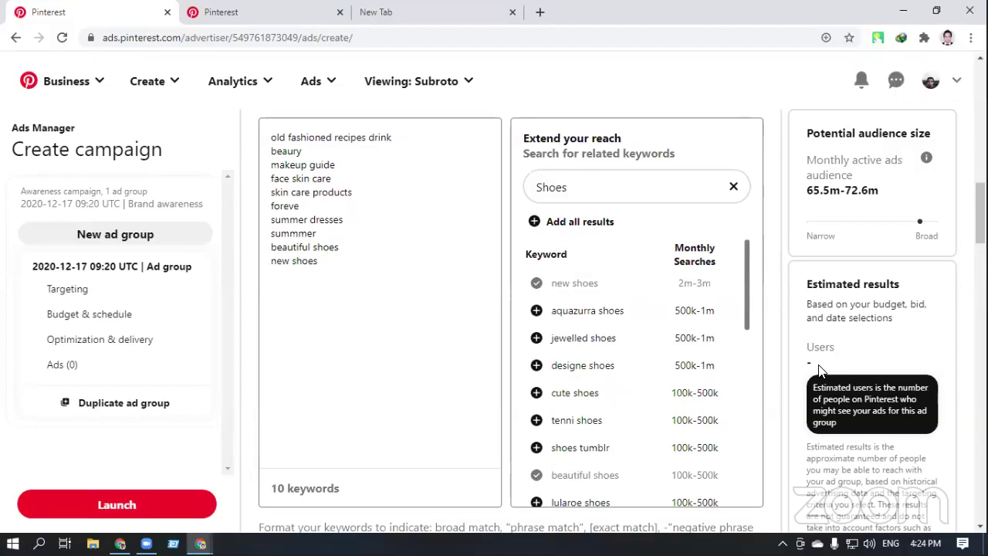
pyautogui.moveTo(811, 409)
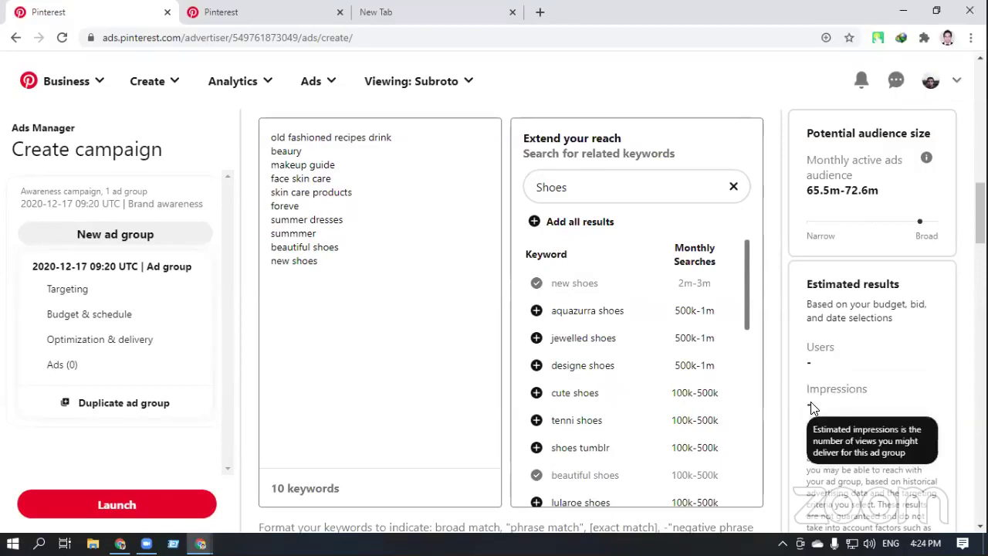
pyautogui.moveTo(885, 358)
pyautogui.scroll(-2, 884, 355)
pyautogui.scroll(2, 883, 352)
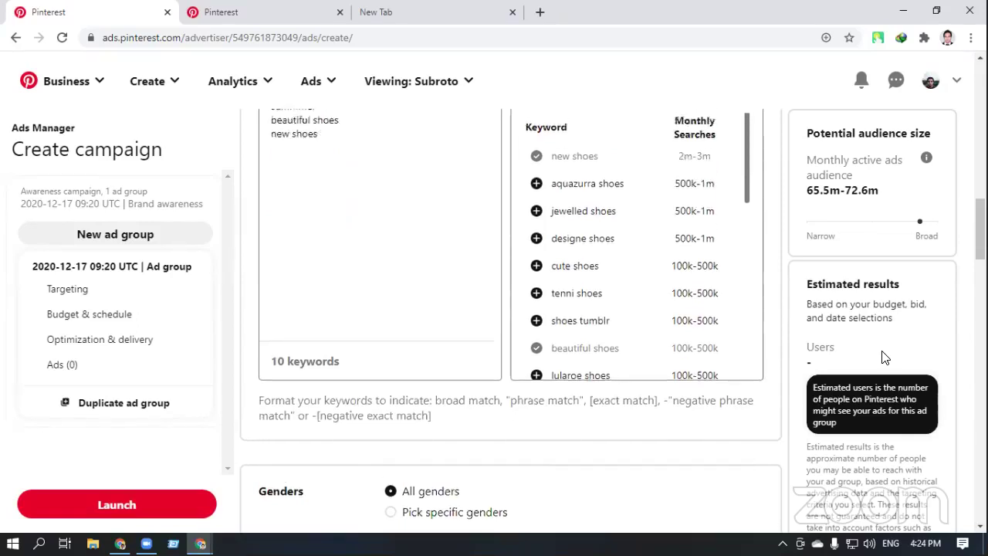
# Clear the Shoes keyword search and run a Google search for 'google ads' in a new tab
pyautogui.click(733, 186)
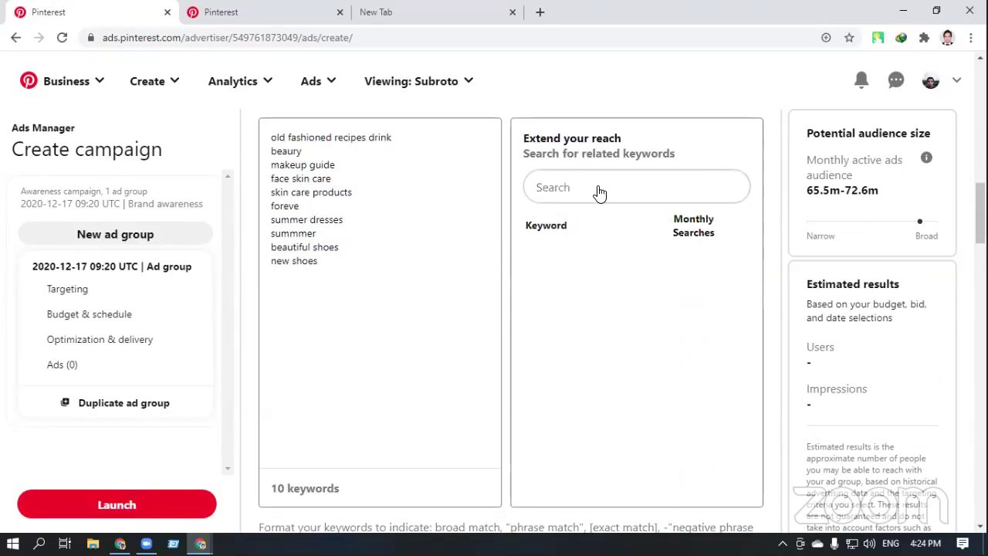
pyautogui.click(597, 189)
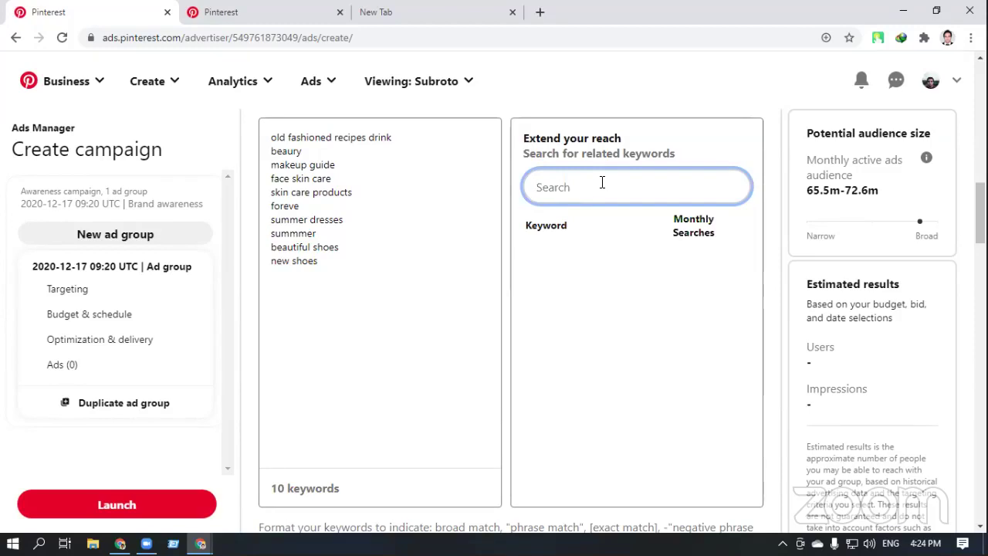
pyautogui.click(424, 15)
pyautogui.click(404, 36)
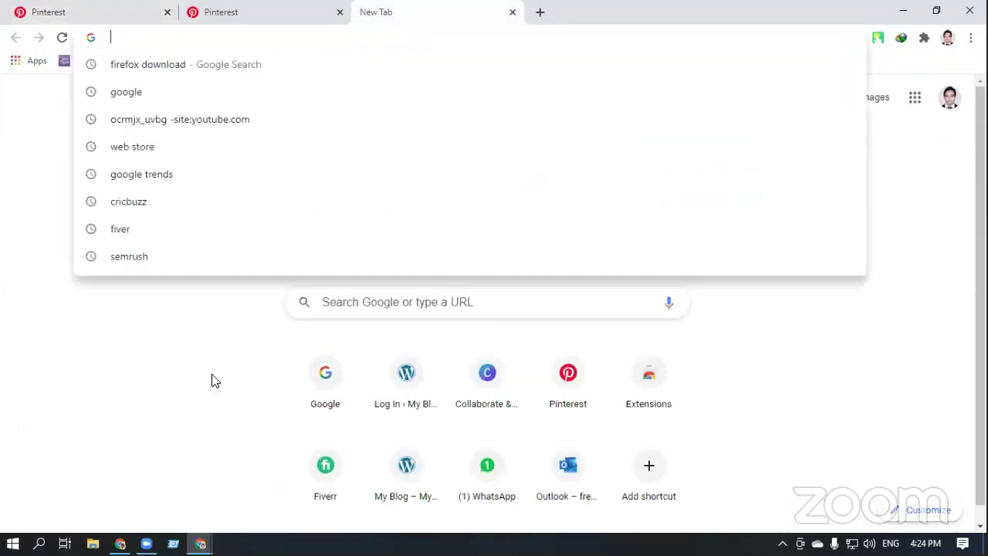
pyautogui.write('g')
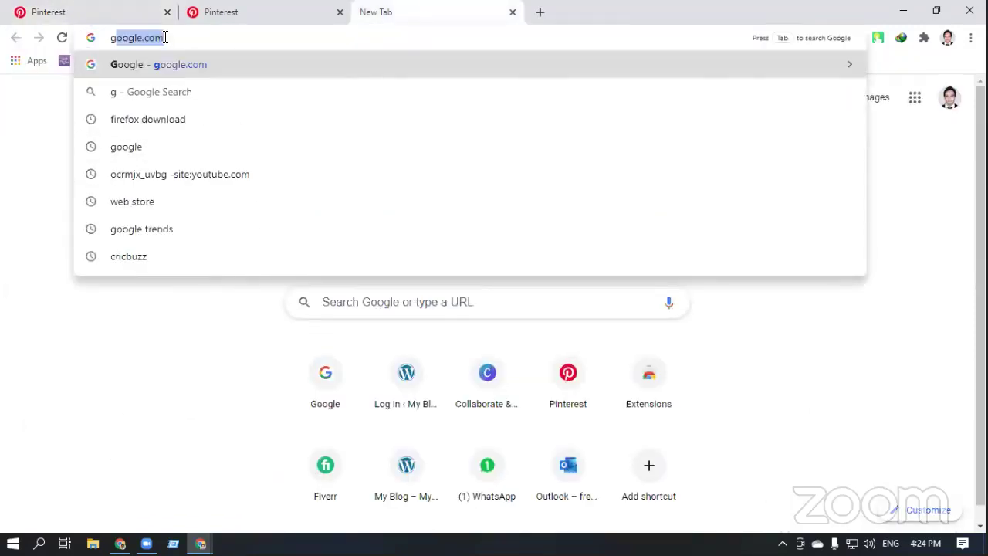
pyautogui.write('oogle ')
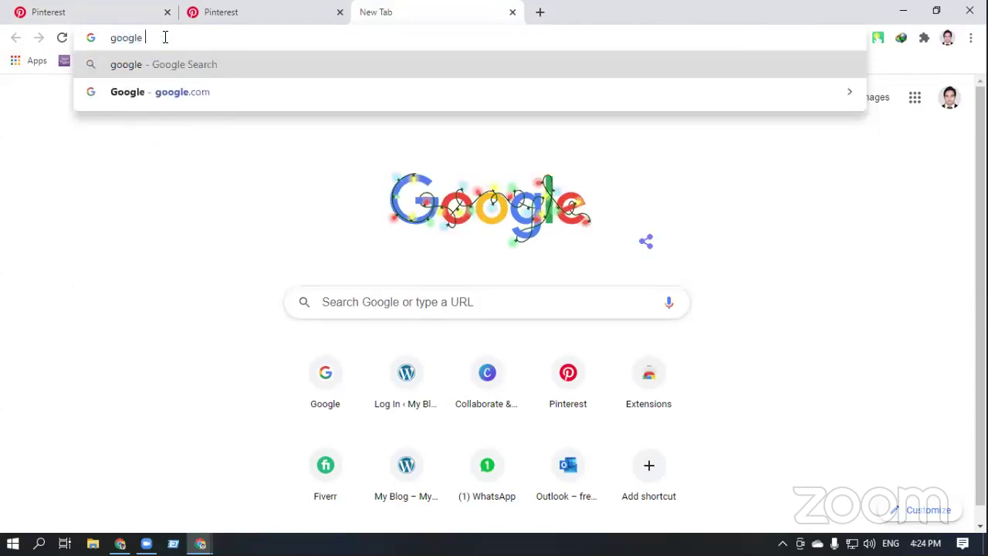
pyautogui.write('tren')
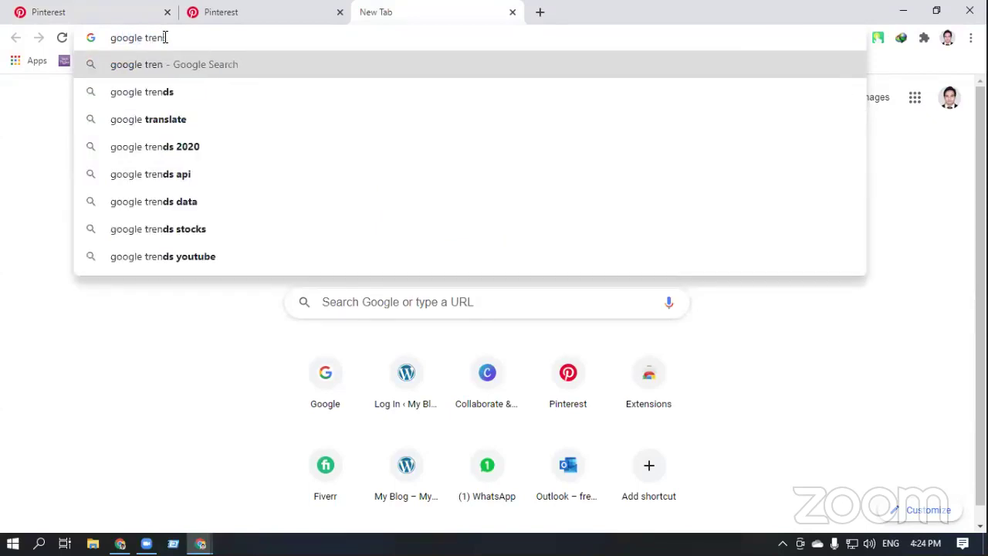
pyautogui.press('BackSpace')
pyautogui.press('BackSpace')
pyautogui.press('BackSpace')
pyautogui.press('BackSpace')
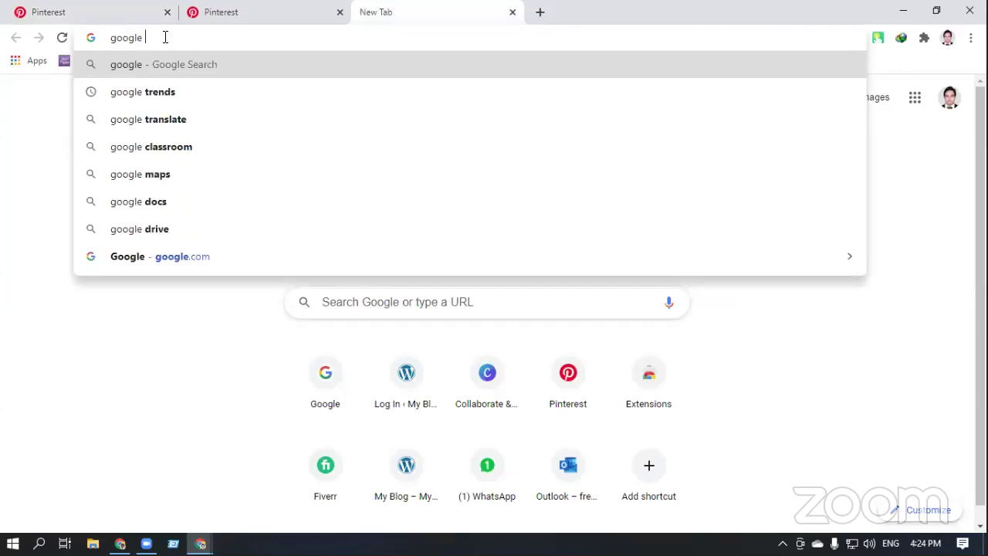
pyautogui.write('ads')
pyautogui.press('Return')
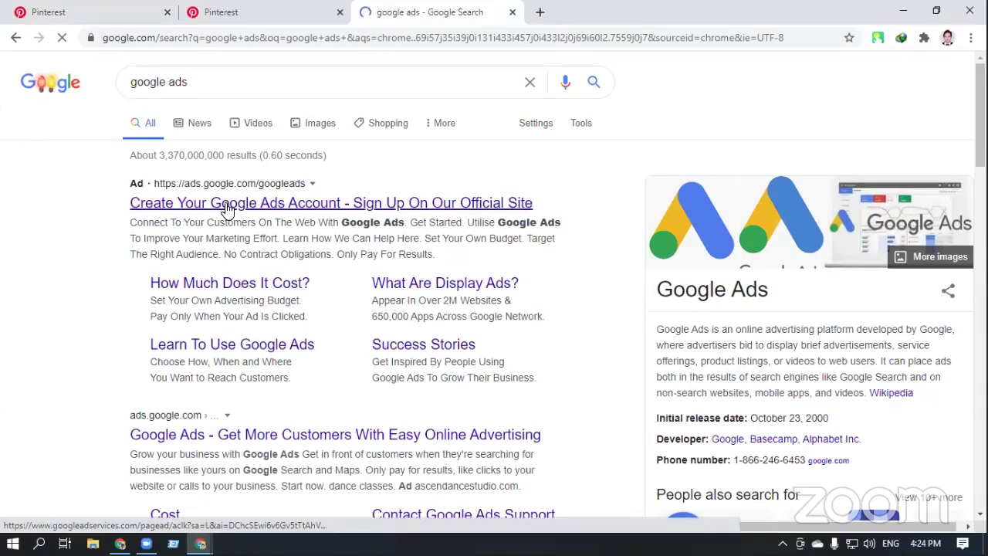
# Open the Google Ads site from the results and return to the Pinterest Create campaign tab
pyautogui.click(228, 208)
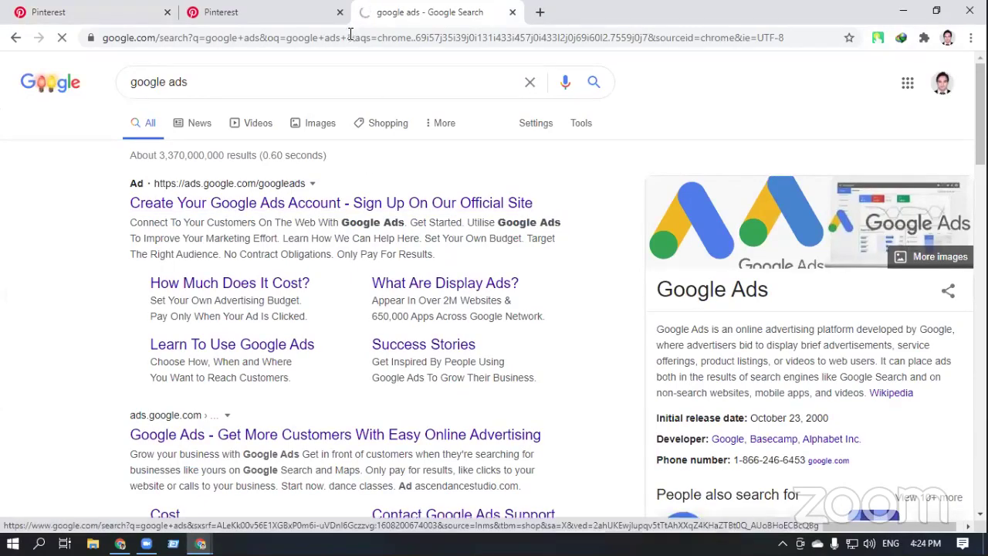
pyautogui.click(231, 11)
pyautogui.click(112, 7)
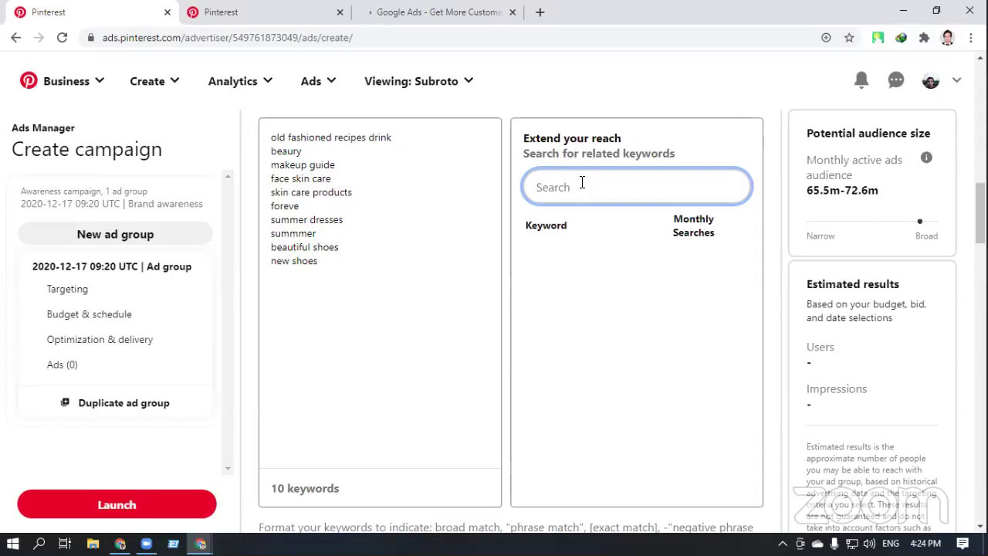
# Search 'beauty' in Extend your reach and load more keyword suggestions
pyautogui.write('beaut')
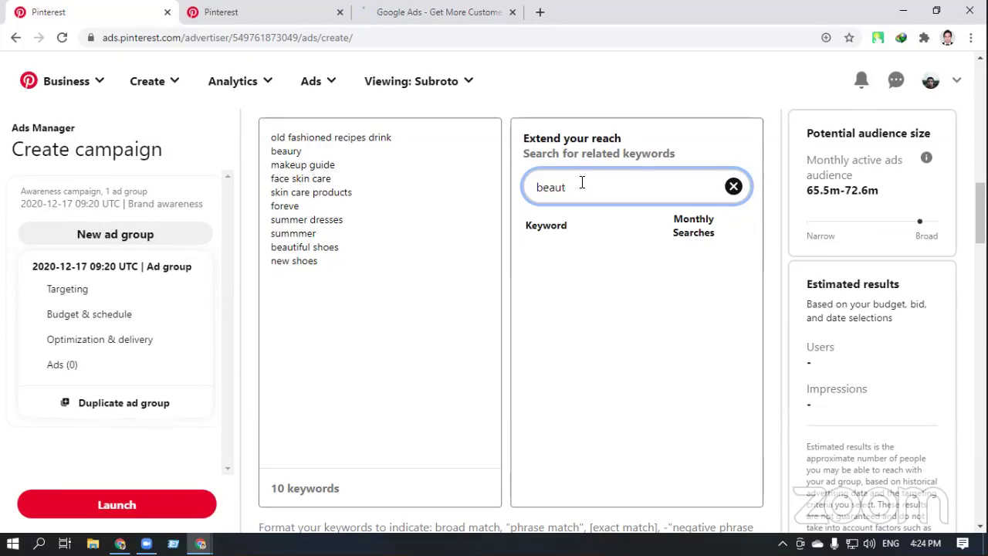
pyautogui.write('y')
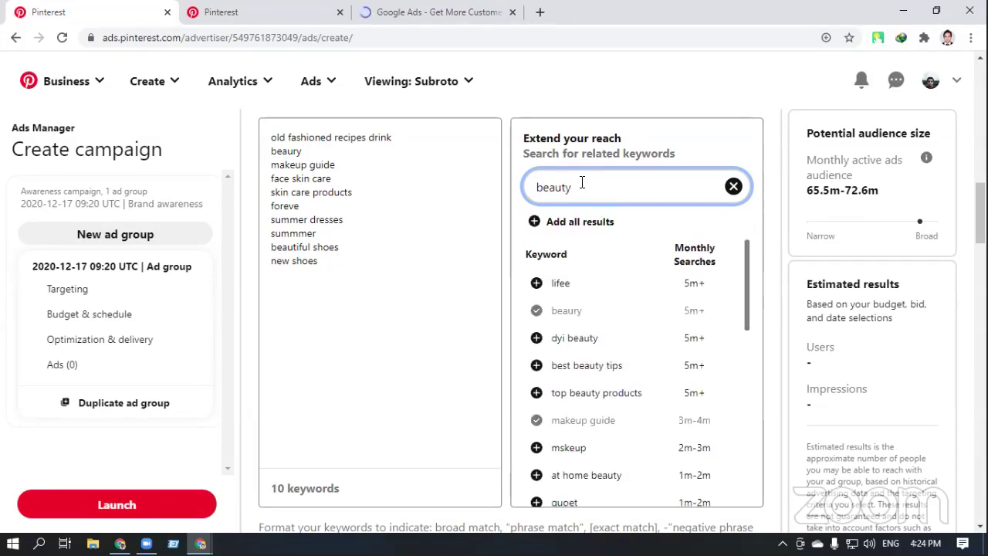
pyautogui.scroll(-1, 609, 355)
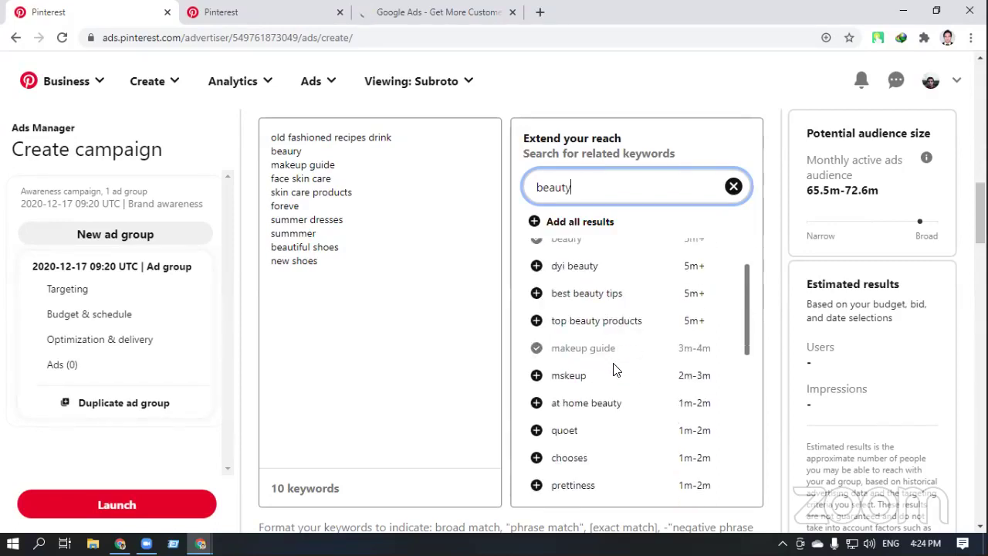
pyautogui.scroll(-5, 614, 371)
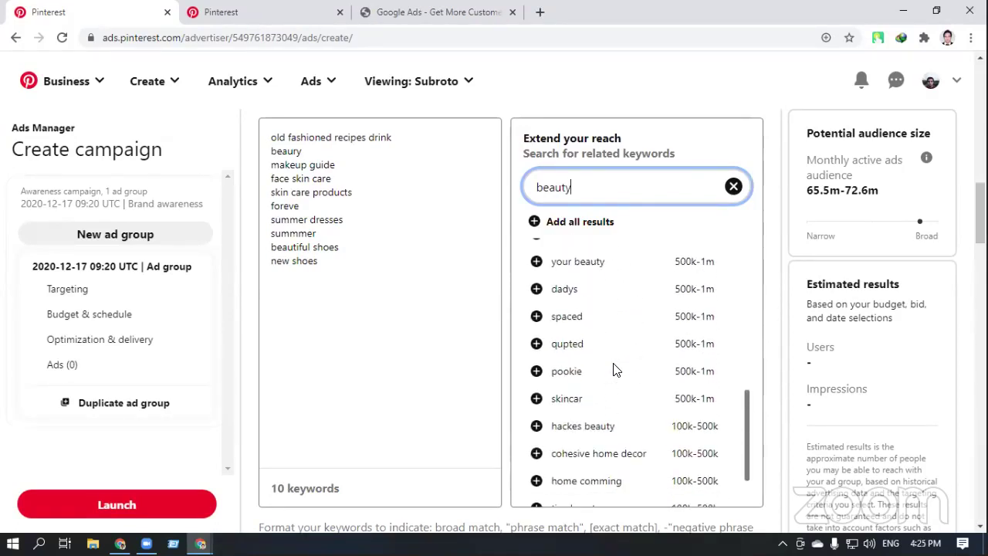
pyautogui.scroll(-4, 614, 371)
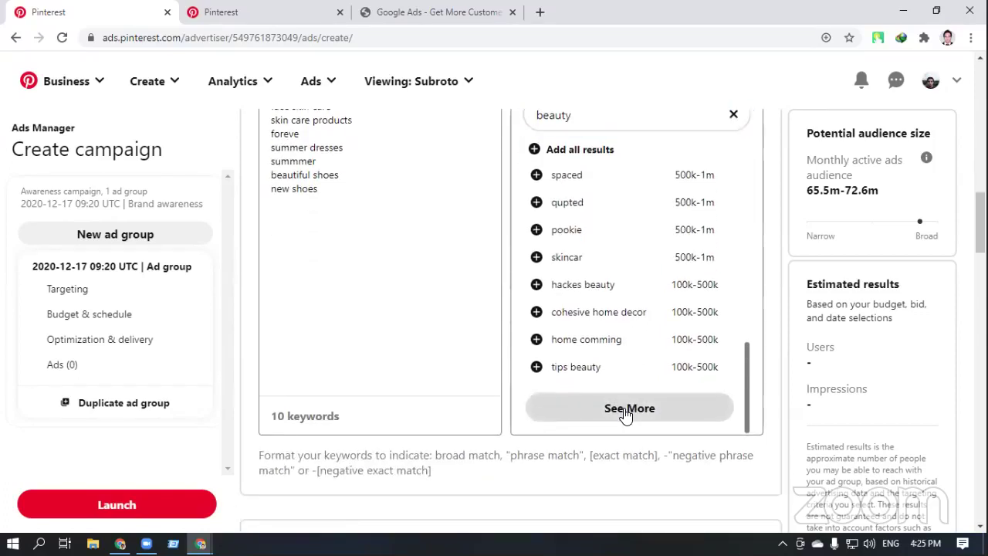
pyautogui.click(625, 412)
pyautogui.scroll(-3, 647, 378)
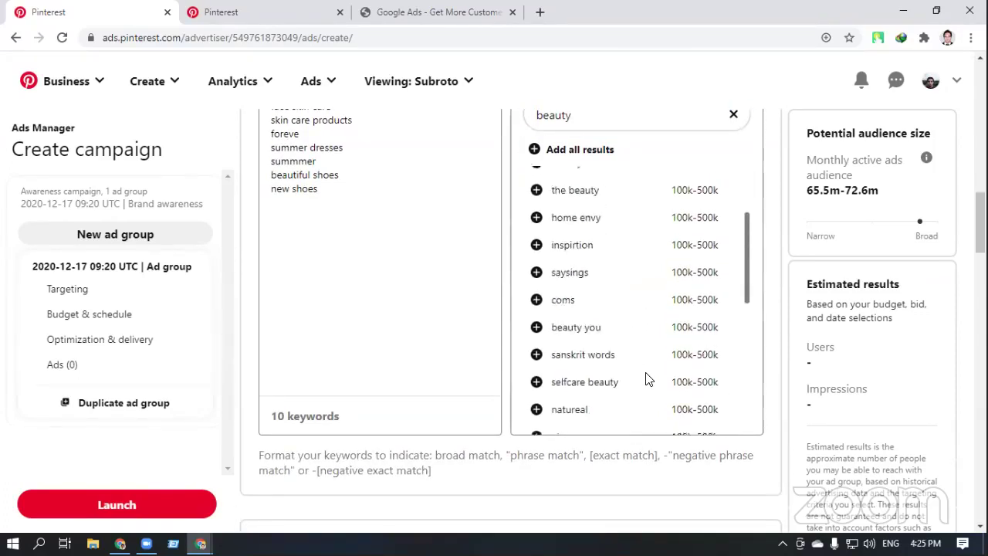
pyautogui.scroll(-4, 647, 378)
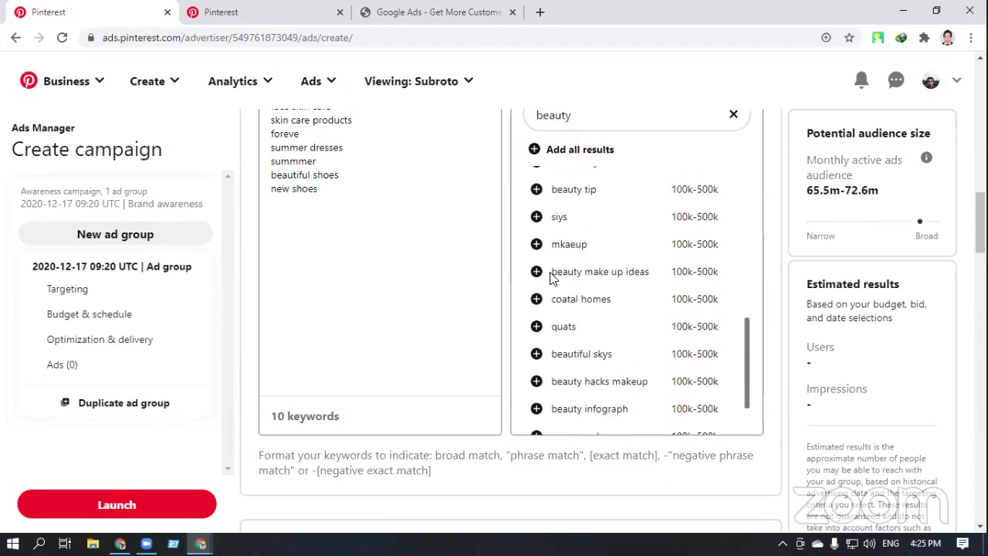
# Add beauty tip, mkaeup, beauty make up ideas and beauty infograph to the keywords
pyautogui.click(536, 189)
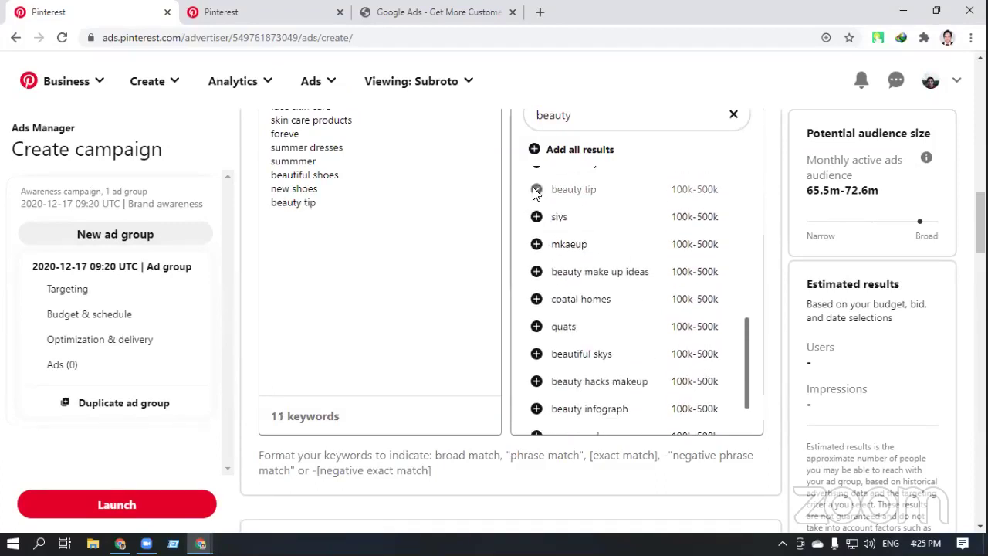
pyautogui.click(536, 245)
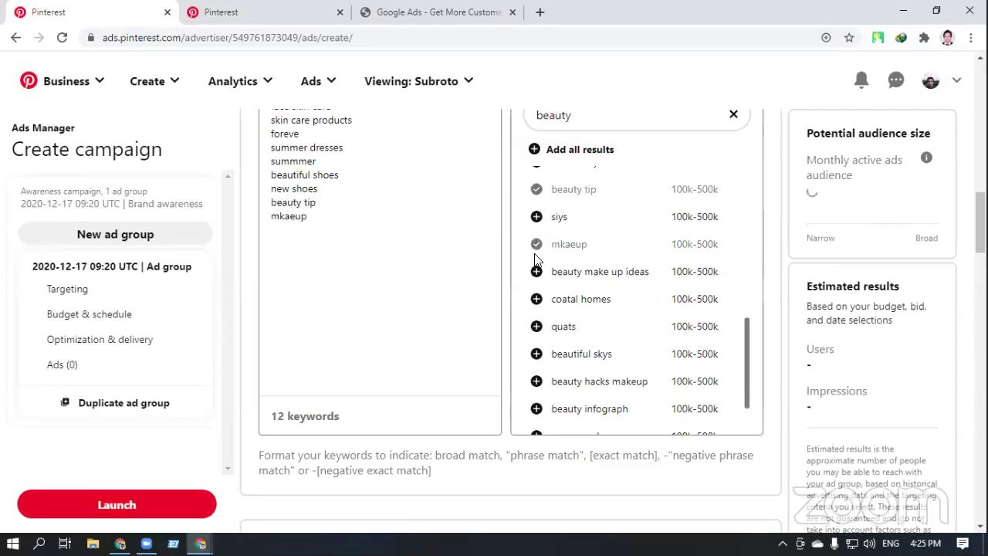
pyautogui.click(537, 272)
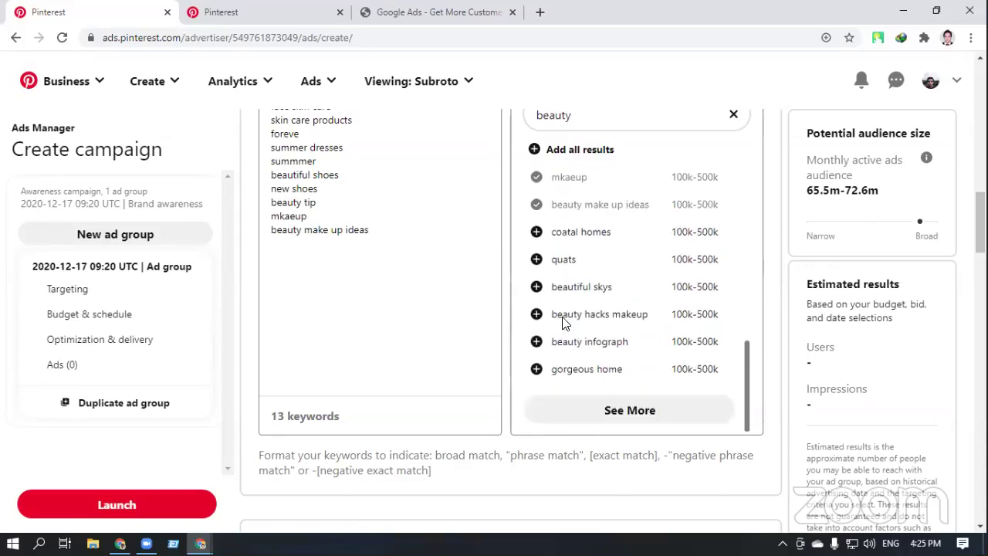
pyautogui.scroll(-2, 564, 317)
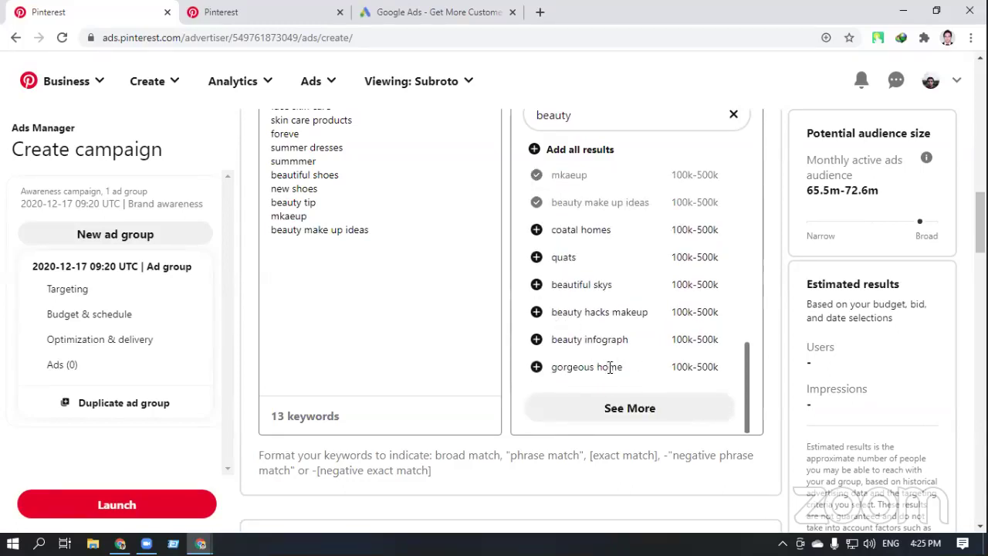
pyautogui.click(535, 340)
# Load and browse further batches of related beauty keyword suggestions
pyautogui.click(630, 408)
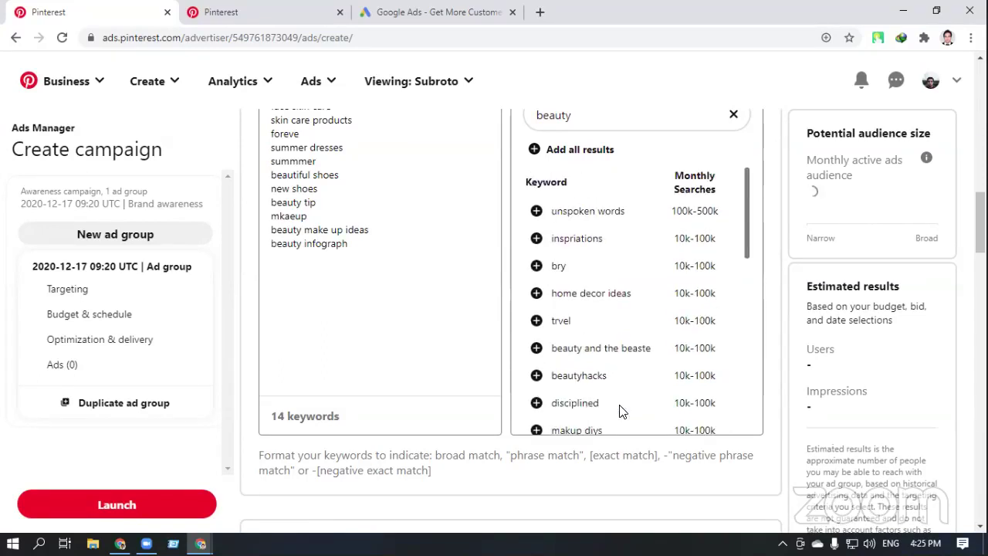
pyautogui.scroll(-5, 629, 368)
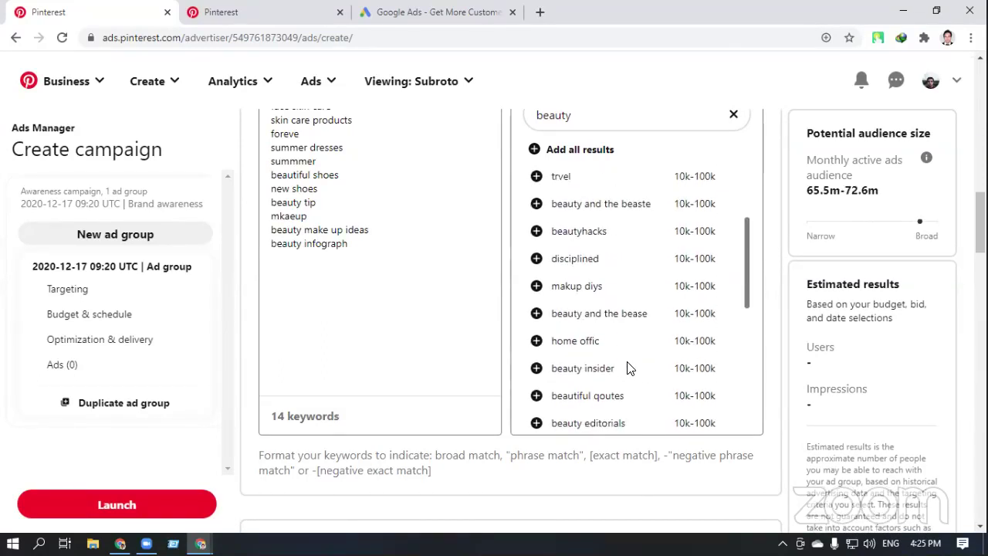
pyautogui.scroll(-1, 629, 369)
pyautogui.scroll(-1, 630, 369)
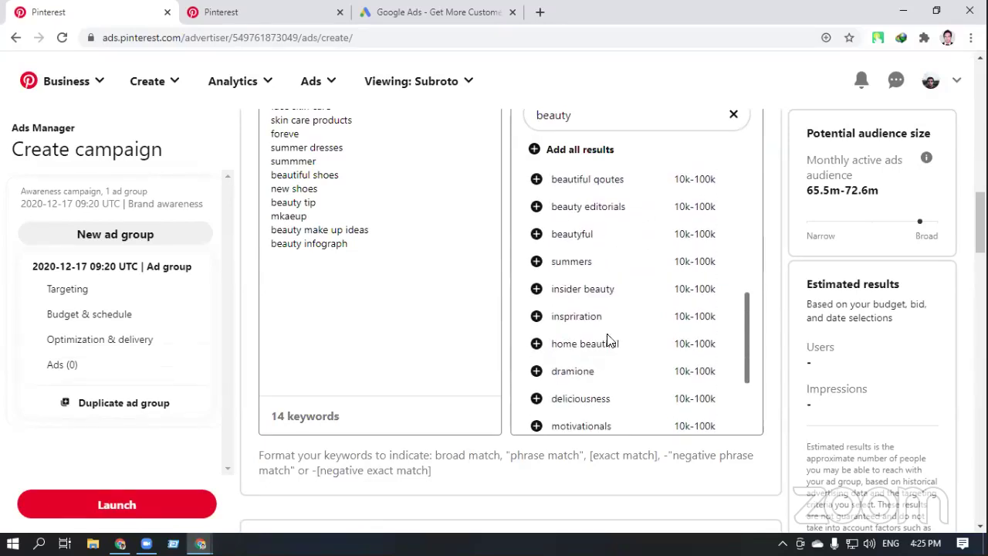
pyautogui.scroll(-1, 583, 372)
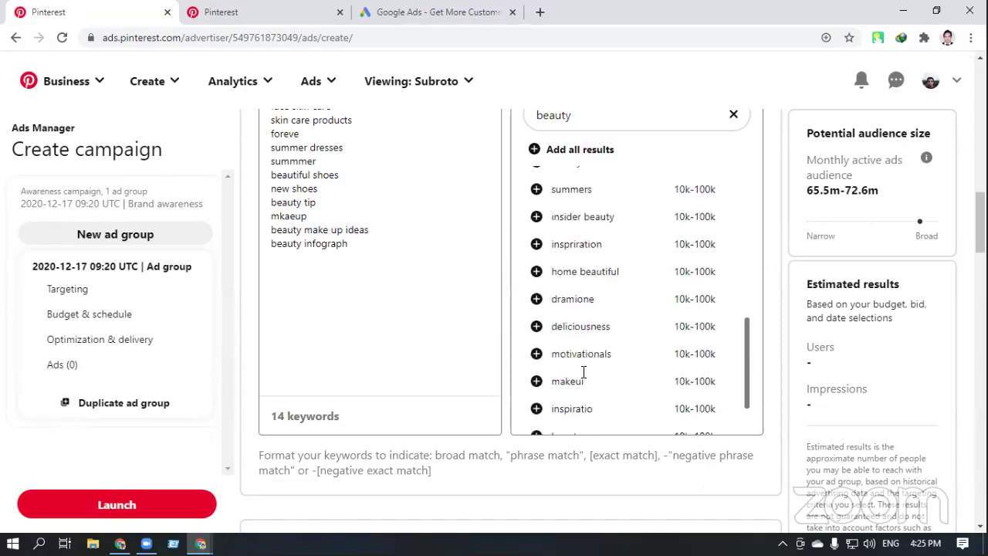
pyautogui.scroll(-1, 606, 359)
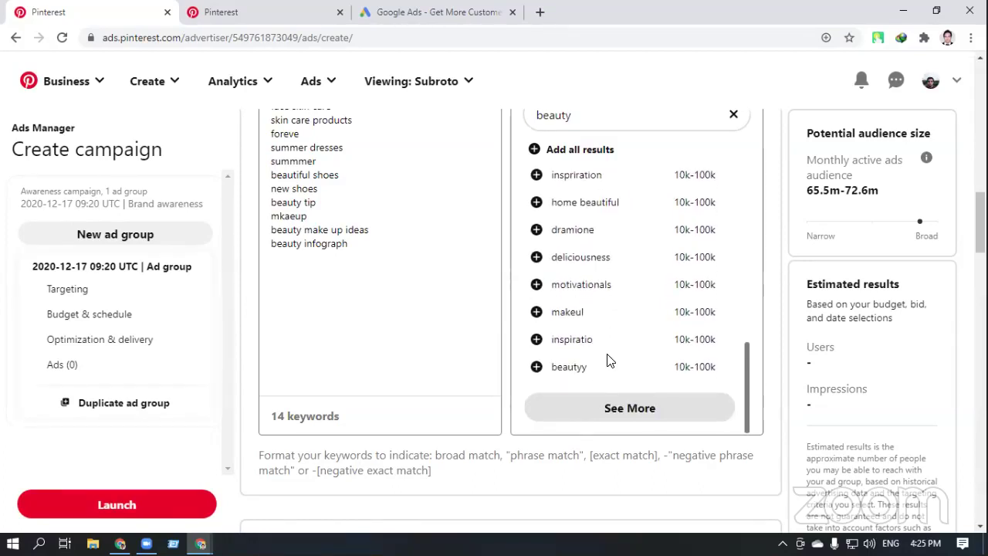
pyautogui.click(630, 406)
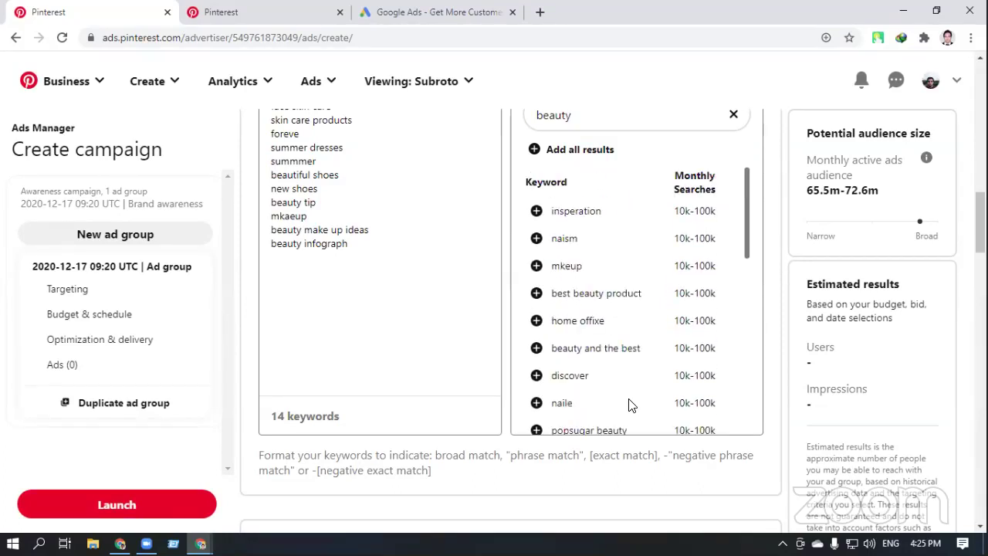
pyautogui.scroll(3, 628, 379)
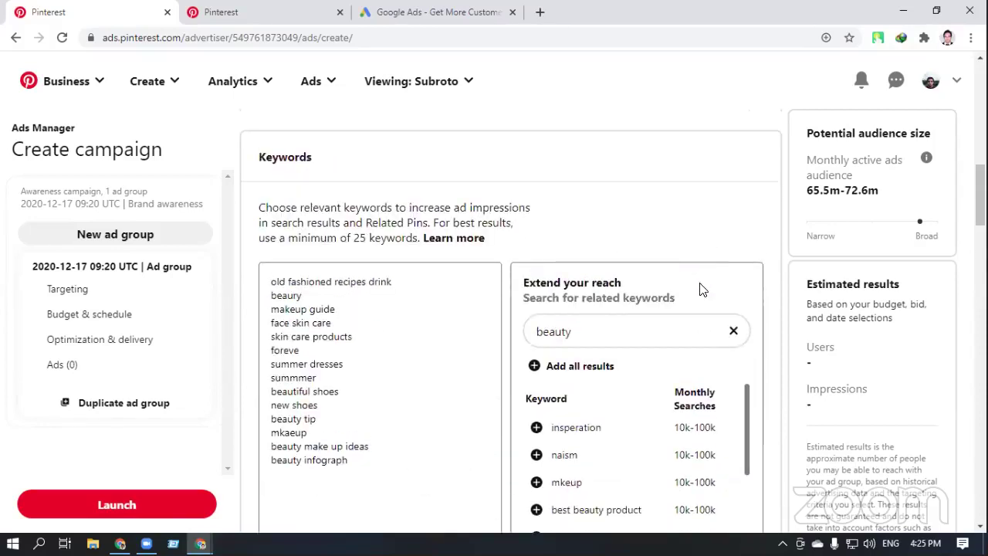
# Search 'Makeup', add 'how to makeup' as a keyword, then clear the search
pyautogui.click(733, 331)
pyautogui.click(672, 317)
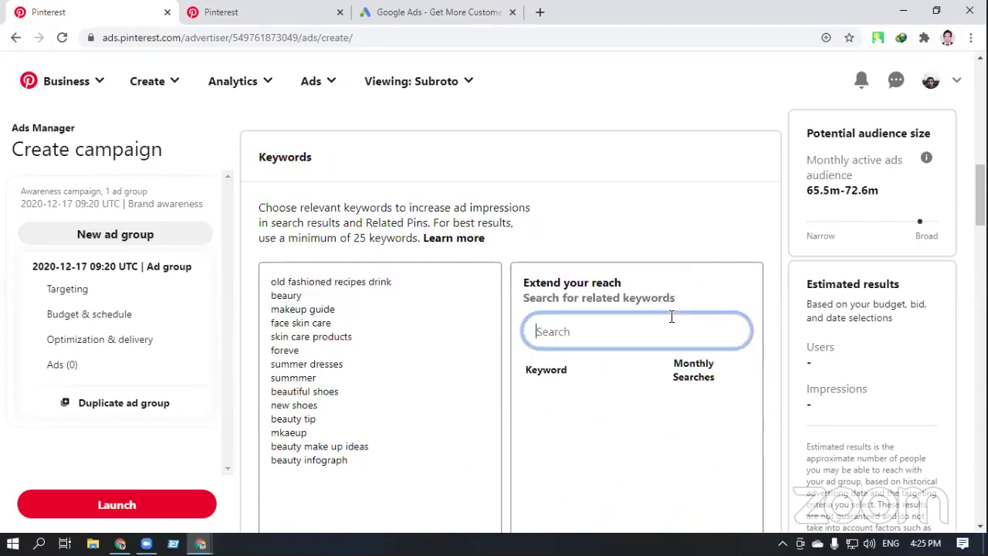
pyautogui.write('M')
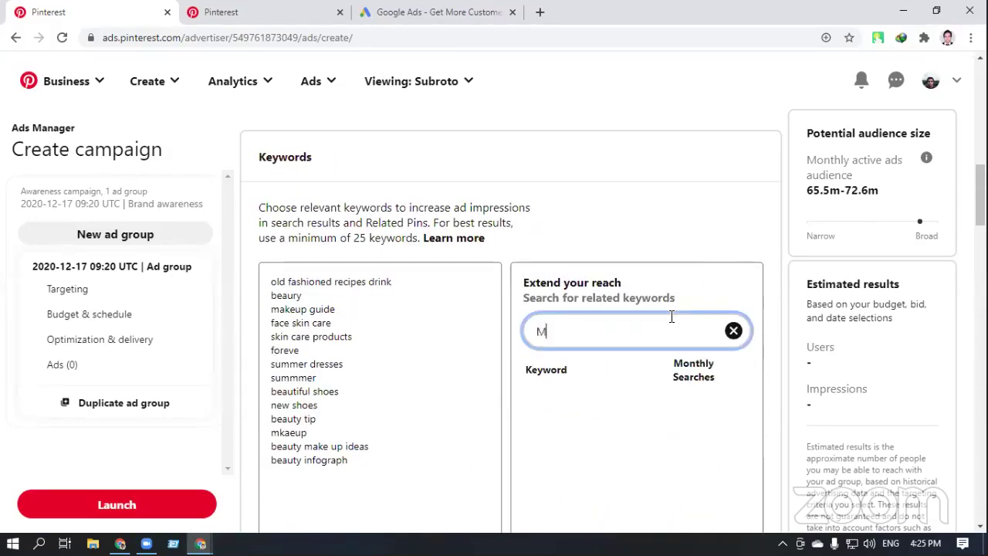
pyautogui.write('akeup')
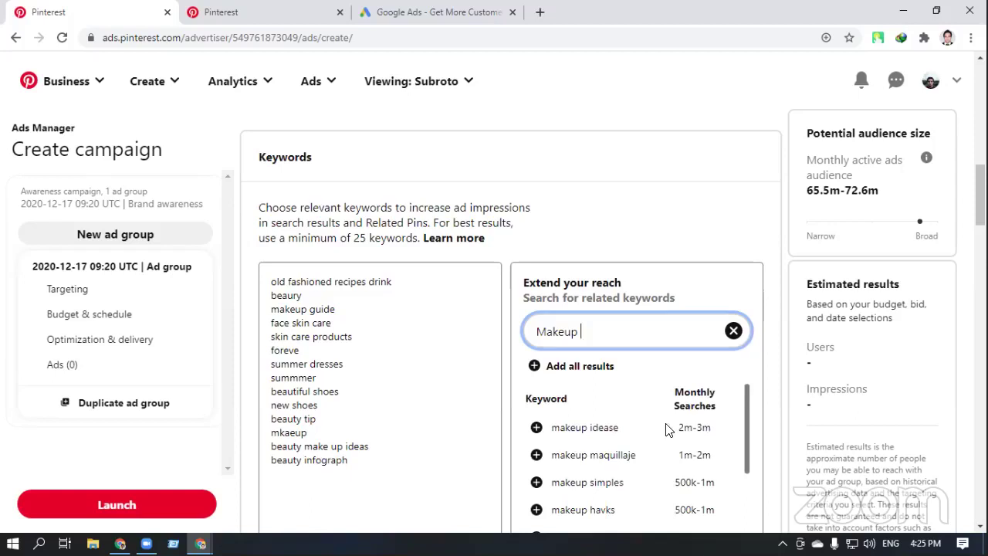
pyautogui.scroll(-1, 670, 429)
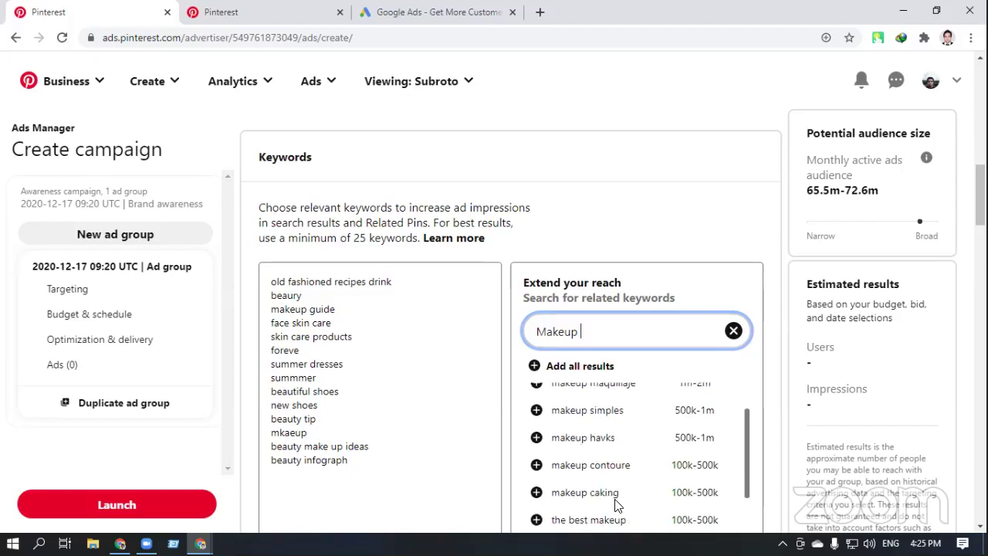
pyautogui.scroll(-1, 618, 501)
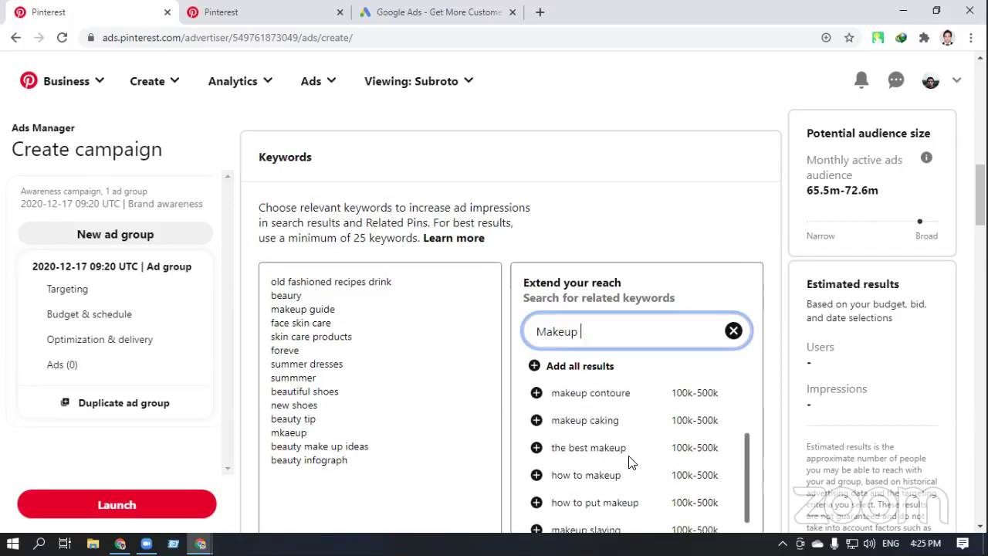
pyautogui.scroll(-1, 629, 461)
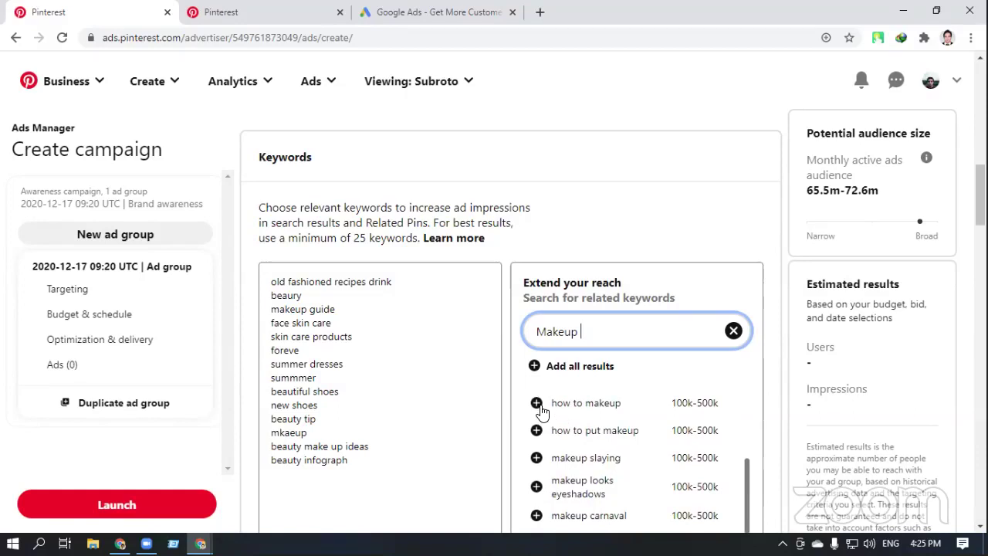
pyautogui.click(536, 403)
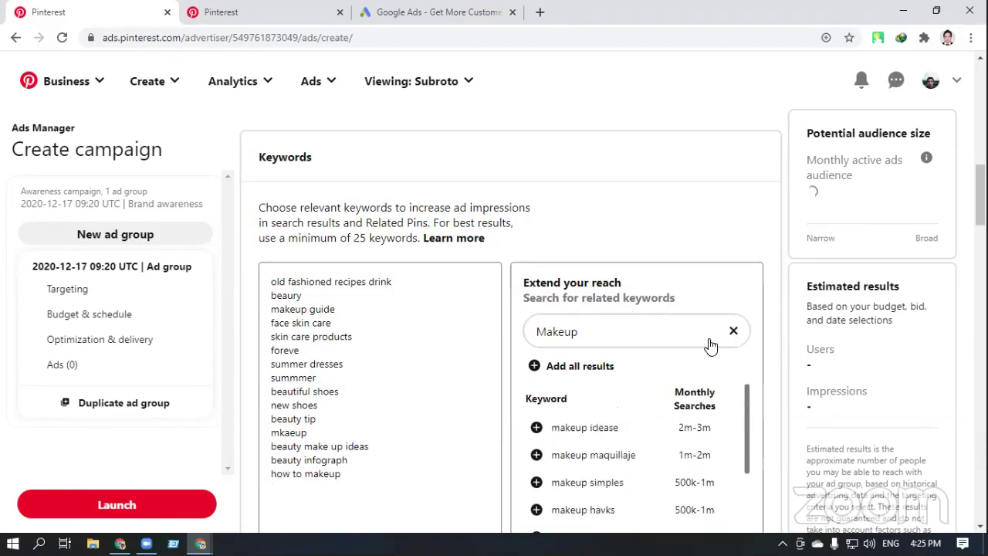
pyautogui.click(734, 330)
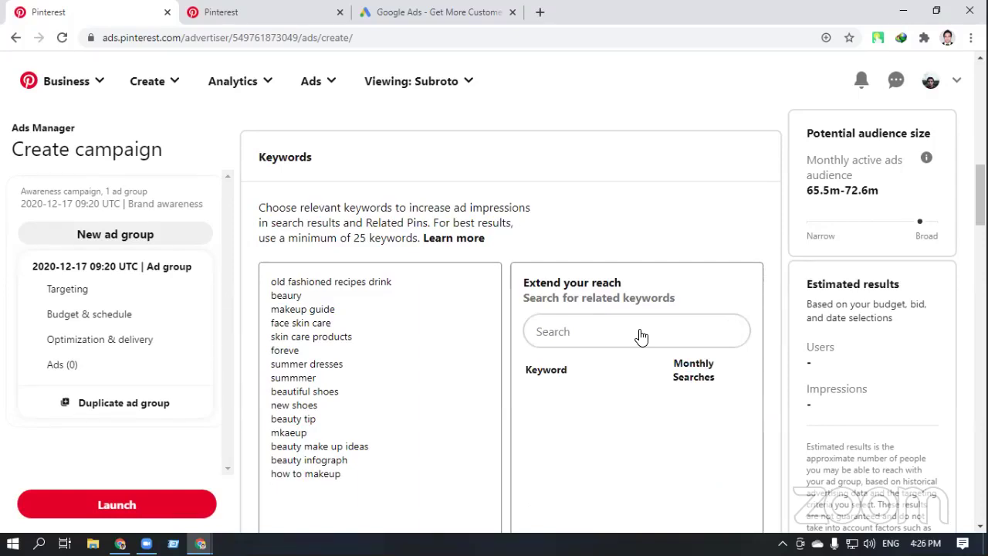
# Delete the 'how to makeup' line from the keyword list again
pyautogui.moveTo(340, 474); pyautogui.dragTo(267, 474)
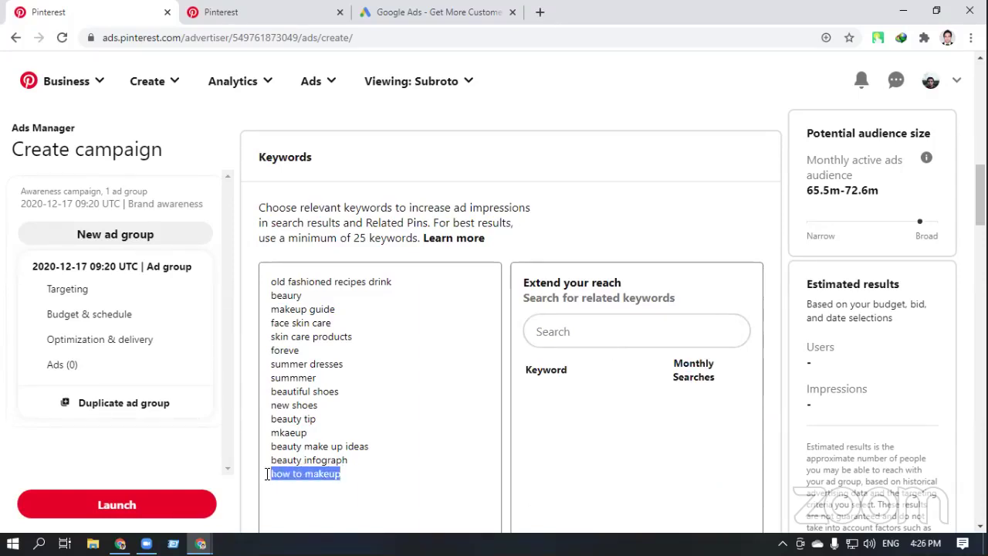
pyautogui.press('BackSpace')
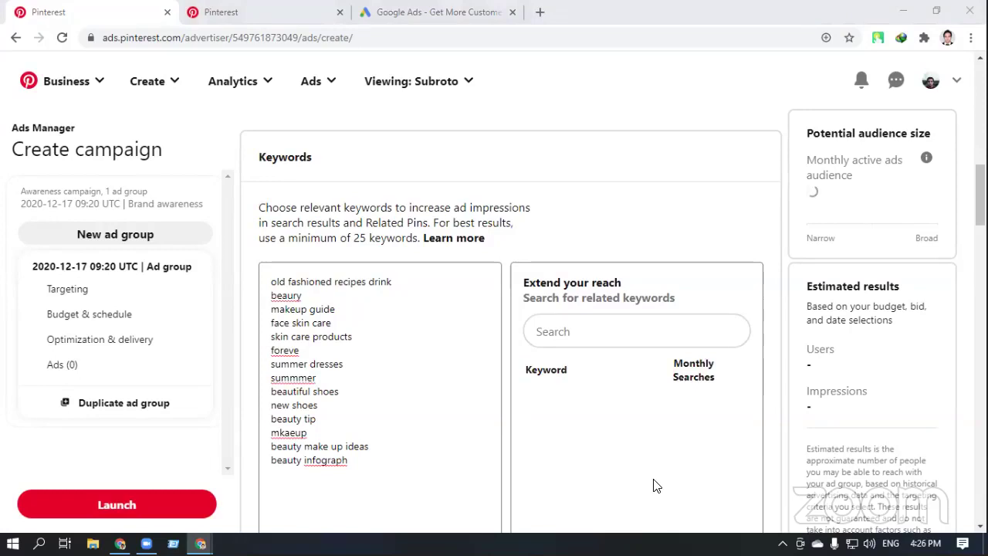
pyautogui.click(569, 331)
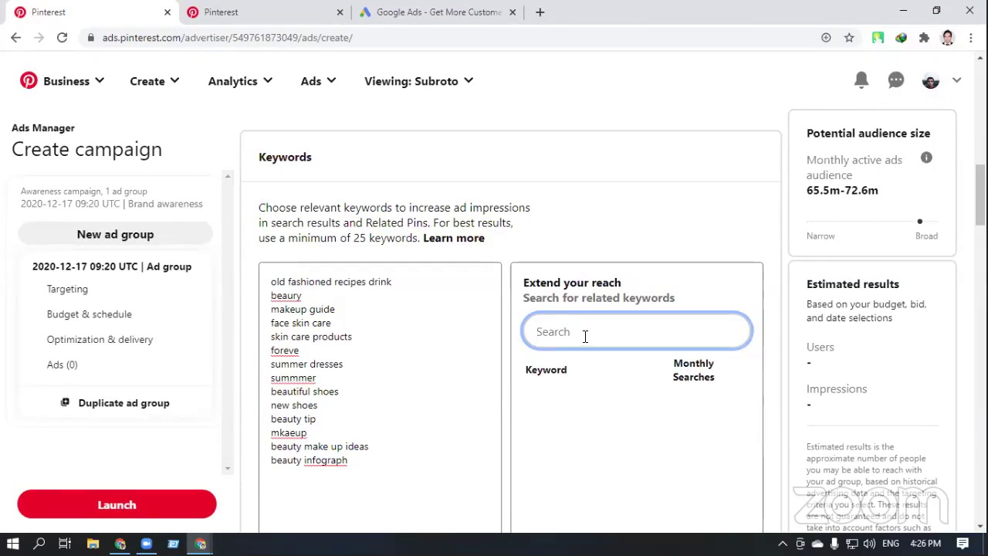
# Search 'New dress' in the Extend your reach box
pyautogui.write('a')
pyautogui.press('BackSpace')
pyautogui.write('dre')
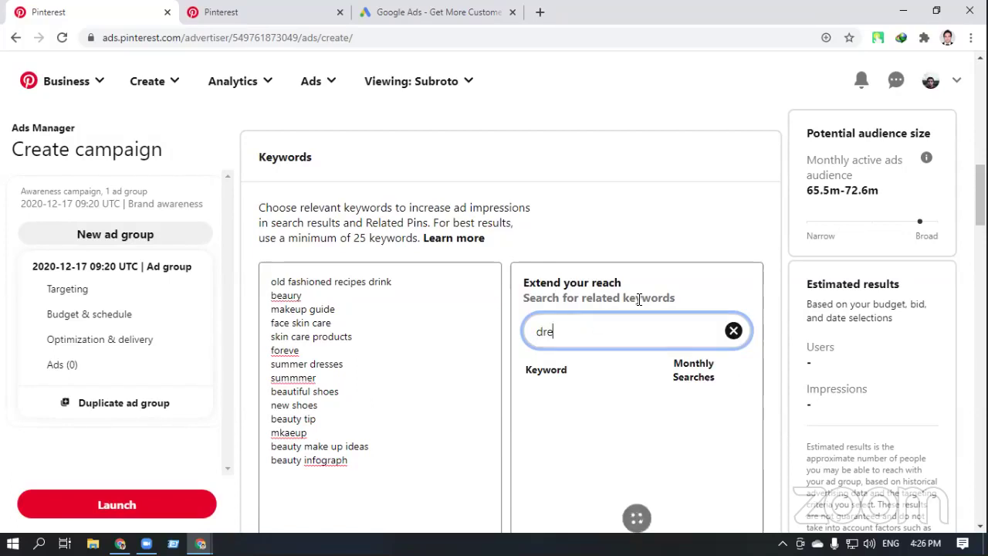
pyautogui.write('ss')
pyautogui.press('BackSpace')
pyautogui.press('BackSpace')
pyautogui.press('BackSpace')
pyautogui.press('BackSpace')
pyautogui.press('BackSpace')
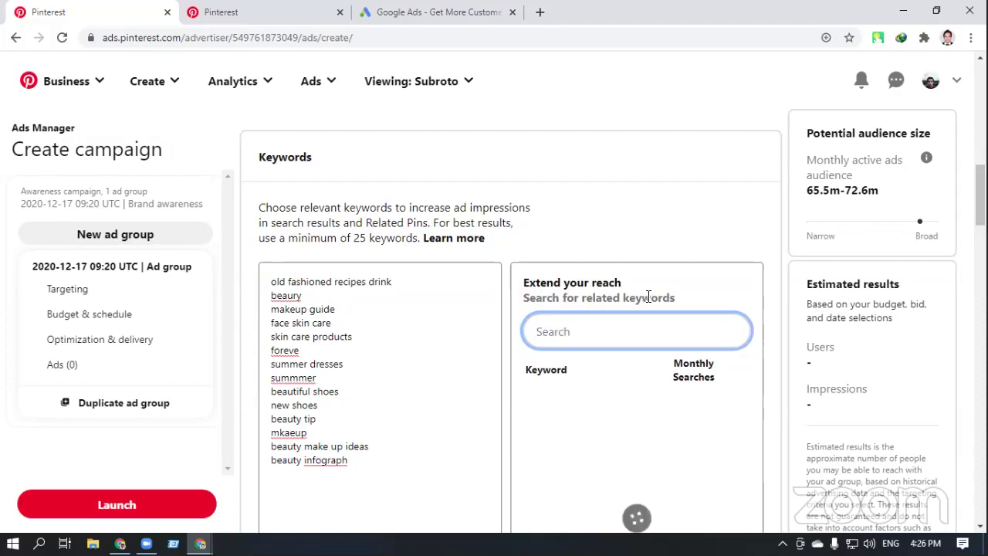
pyautogui.write('New d')
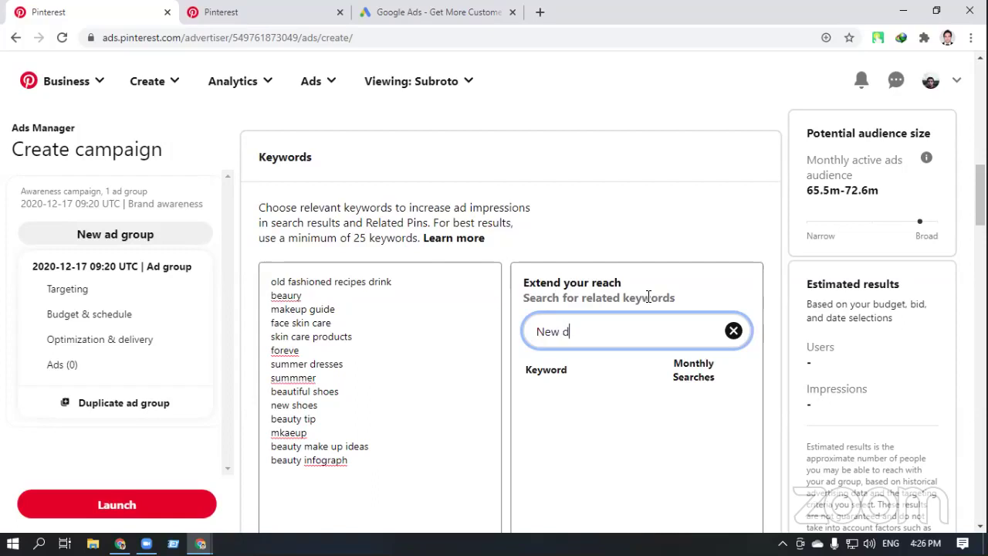
pyautogui.write('ress')
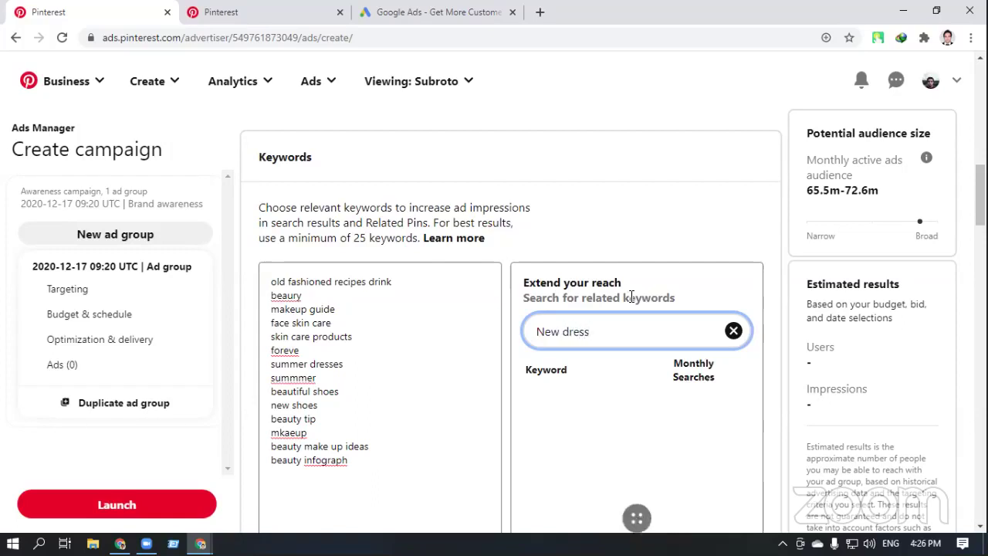
# Add 'weddung' and 'white dresses' from the suggestions, bringing the list to 16 keywords
pyautogui.scroll(-1, 663, 482)
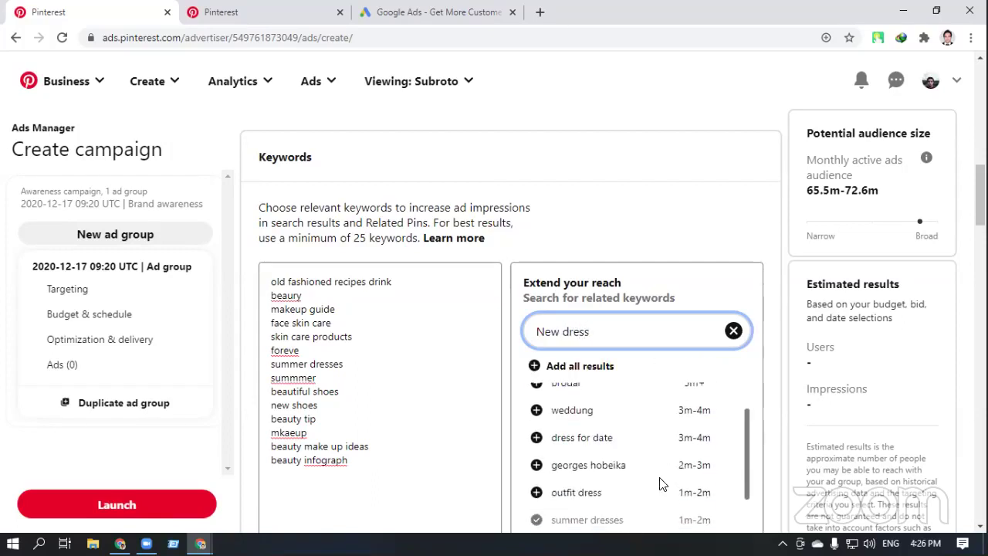
pyautogui.click(537, 412)
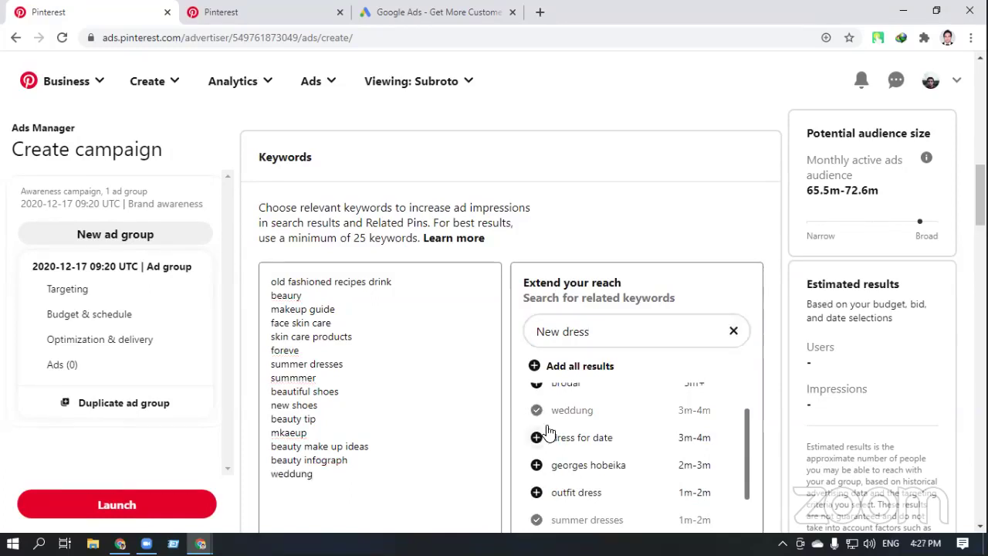
pyautogui.scroll(-10, 586, 453)
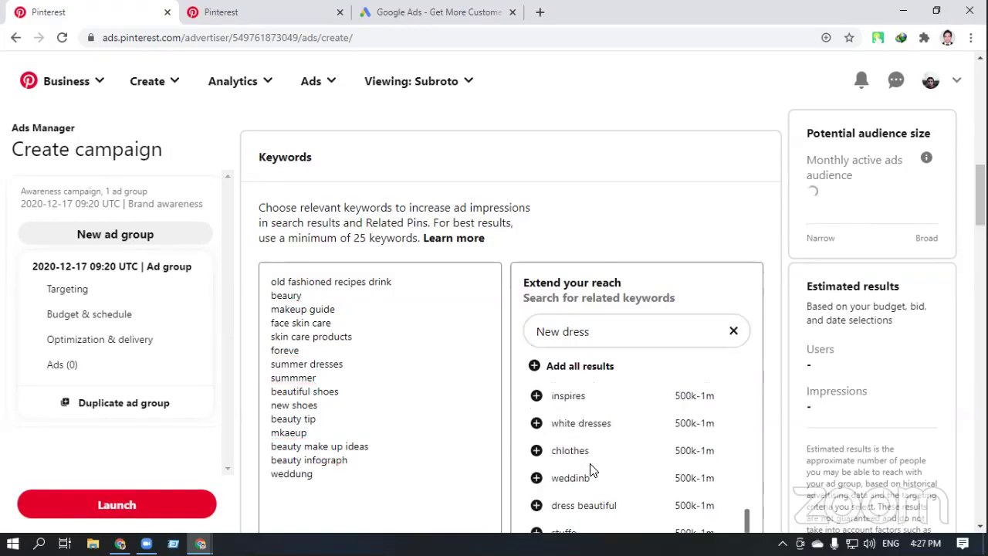
pyautogui.click(537, 423)
pyautogui.scroll(-2, 577, 469)
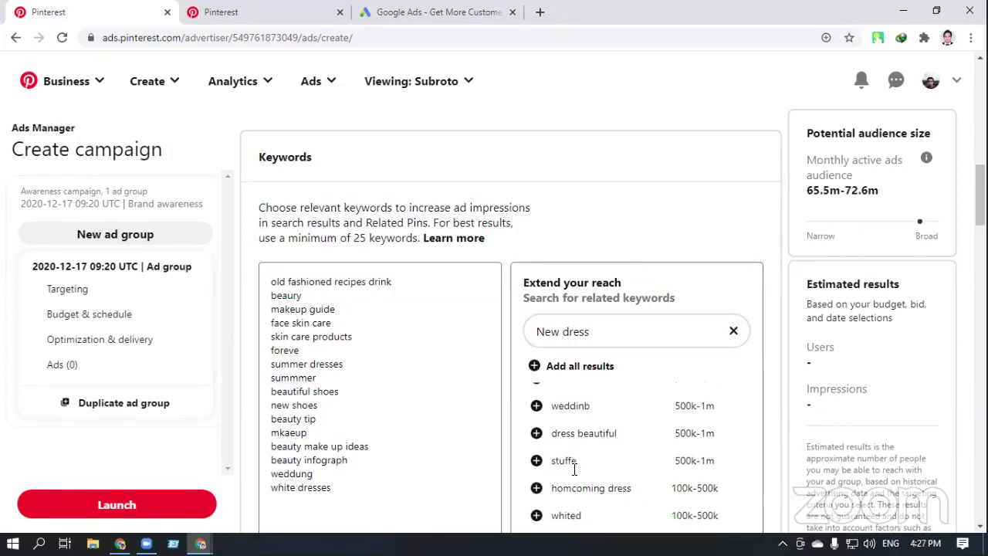
pyautogui.scroll(-2, 574, 474)
pyautogui.scroll(-2, 575, 470)
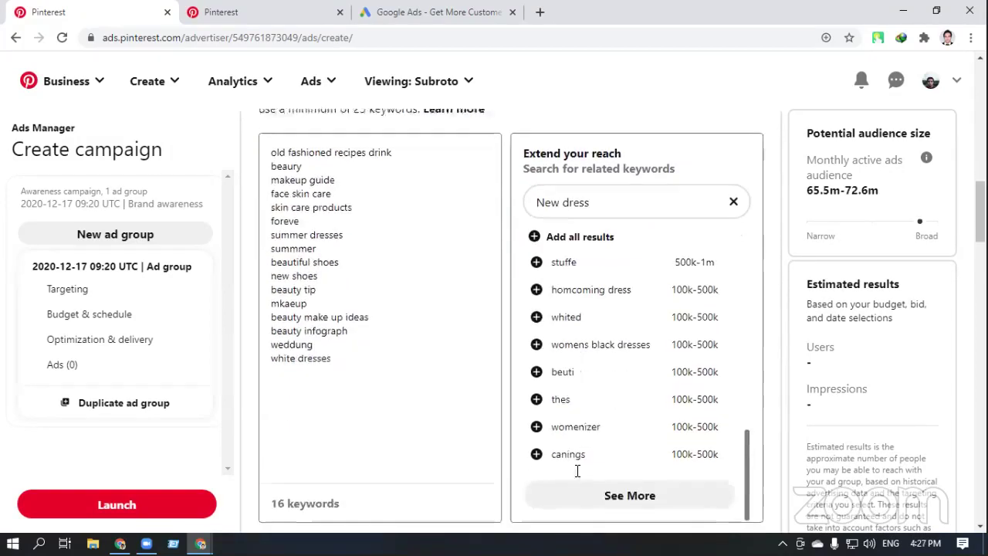
pyautogui.scroll(3, 569, 420)
pyautogui.scroll(5, 570, 419)
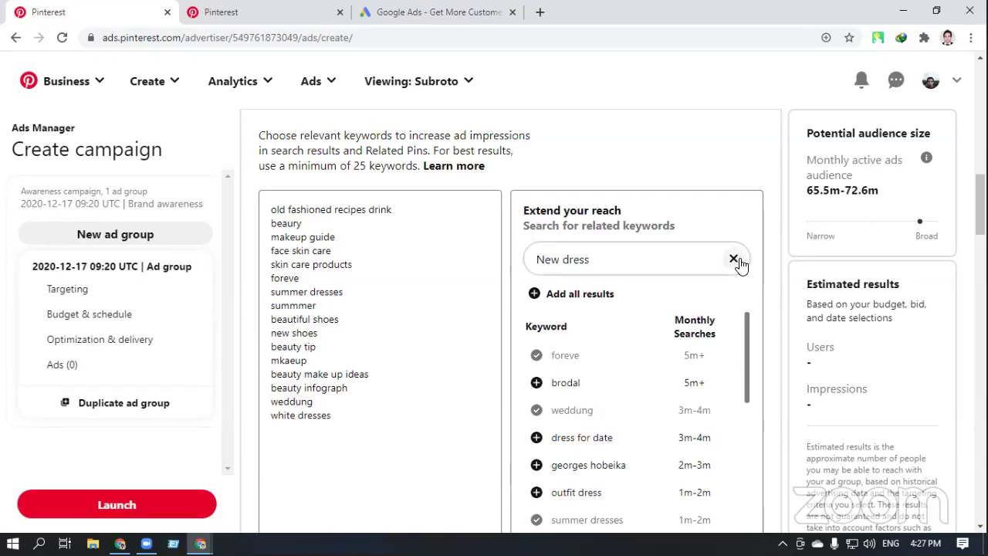
pyautogui.scroll(-6, 691, 379)
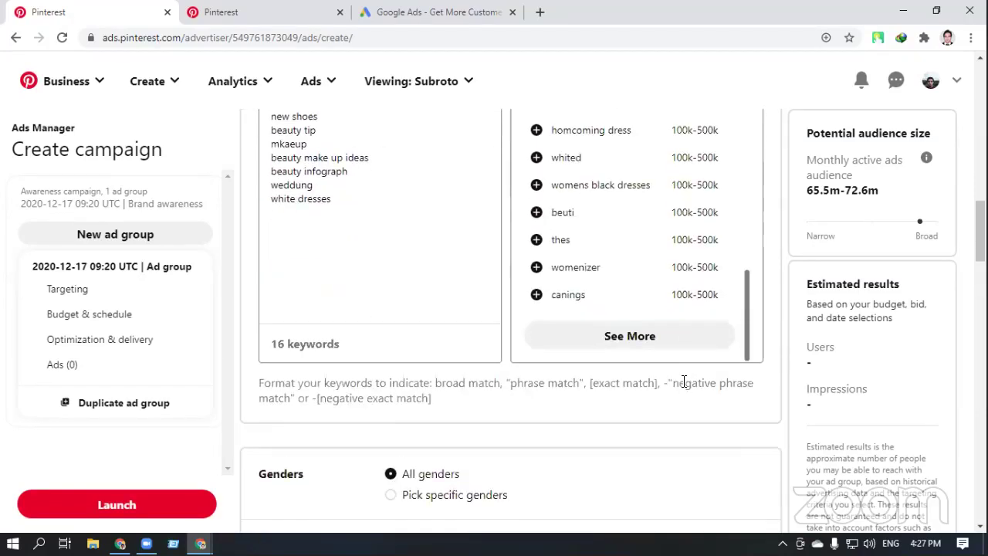
# Scroll past the 16 keywords down to the Genders, Ages and Locations sections
pyautogui.scroll(-2, 683, 381)
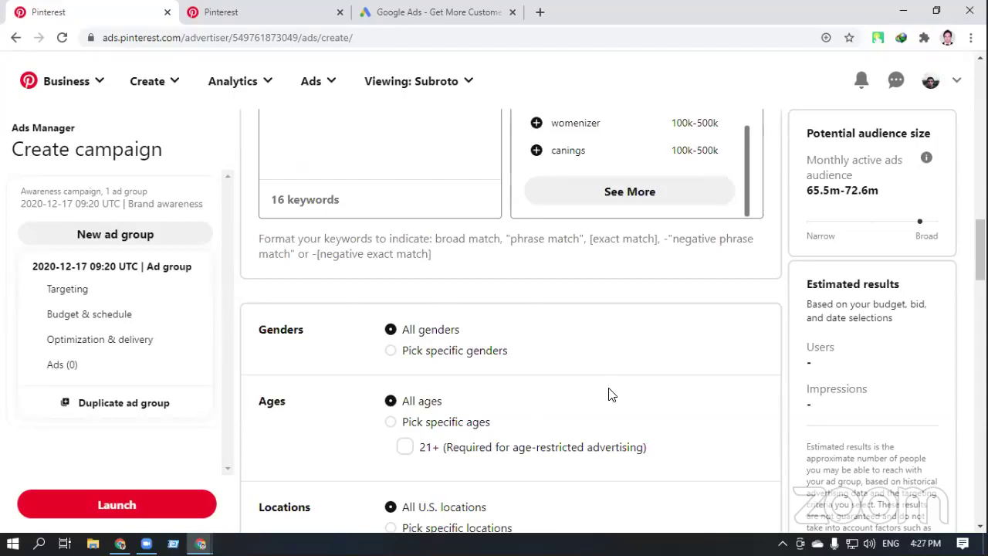
pyautogui.scroll(-1, 610, 394)
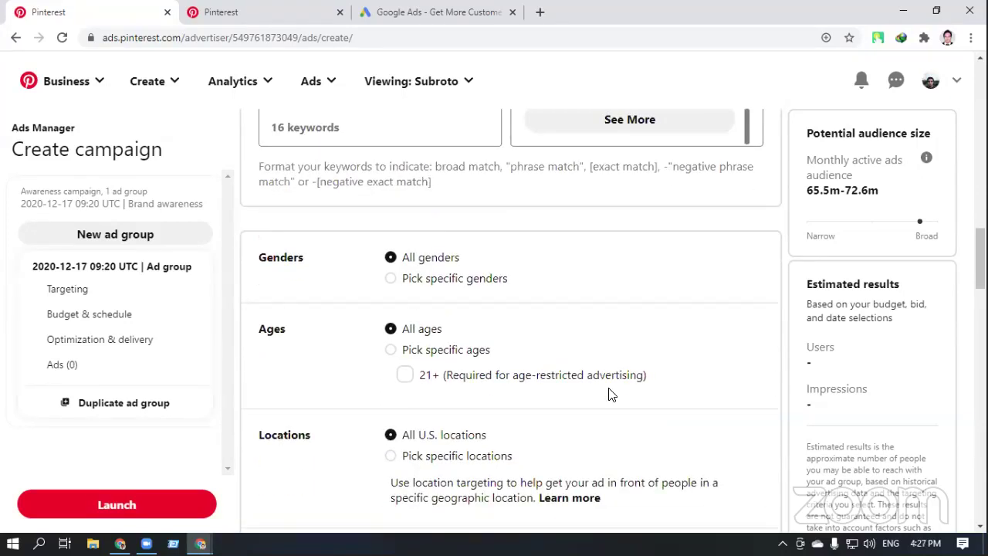
pyautogui.scroll(-1, 610, 395)
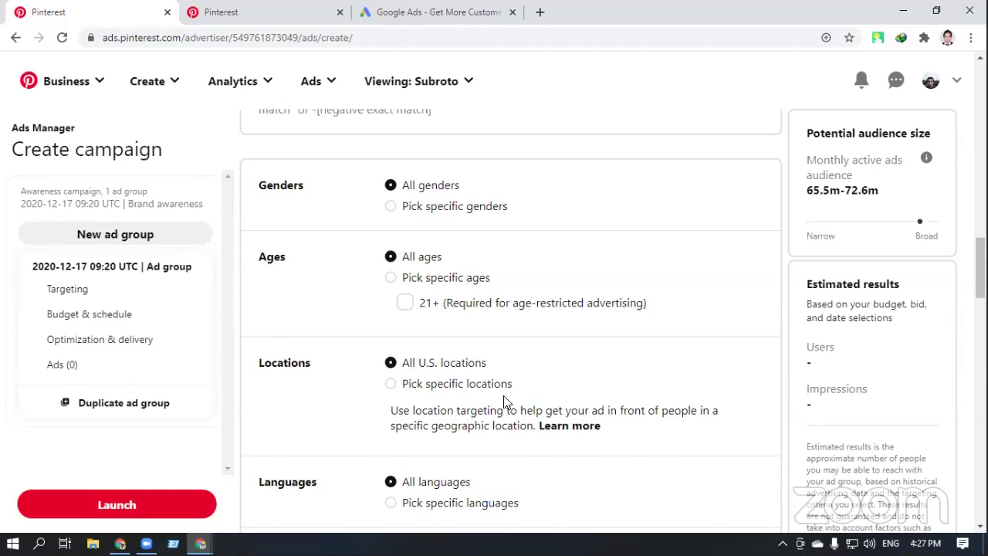
# Switch Locations to specific locations and tick Malta, Netherlands, New Zealand and Norway
pyautogui.click(391, 385)
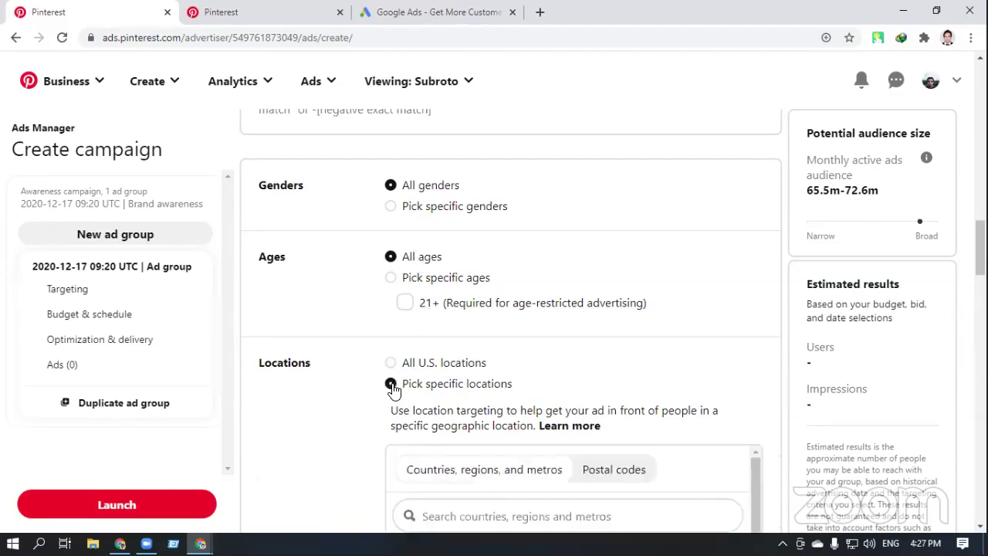
pyautogui.scroll(-2, 600, 394)
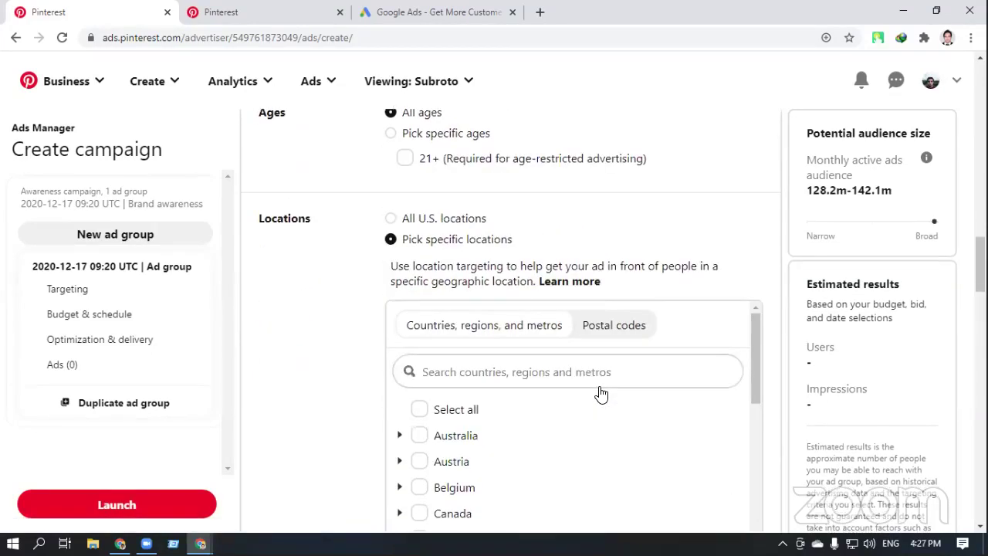
pyautogui.scroll(-1, 601, 394)
pyautogui.scroll(-1, 601, 394)
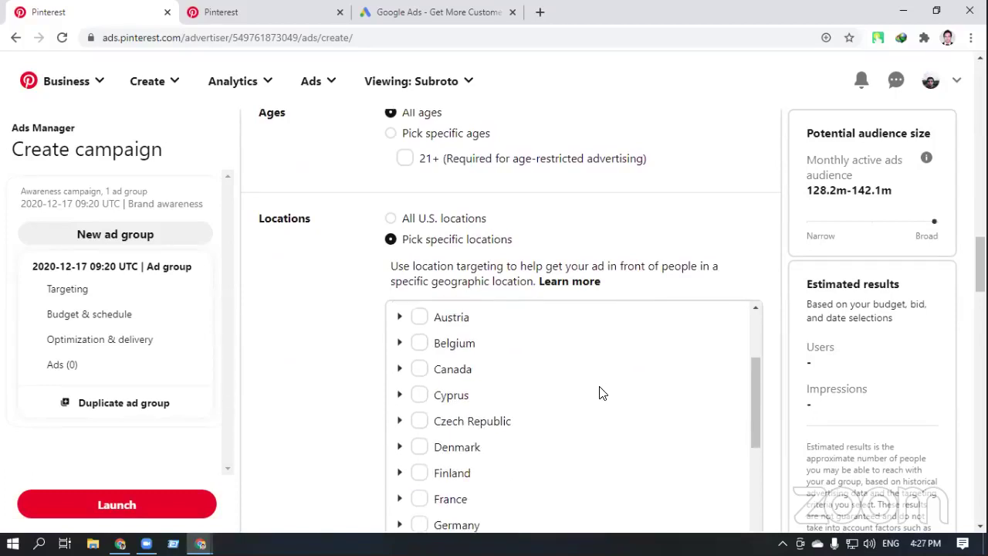
pyautogui.scroll(-4, 601, 394)
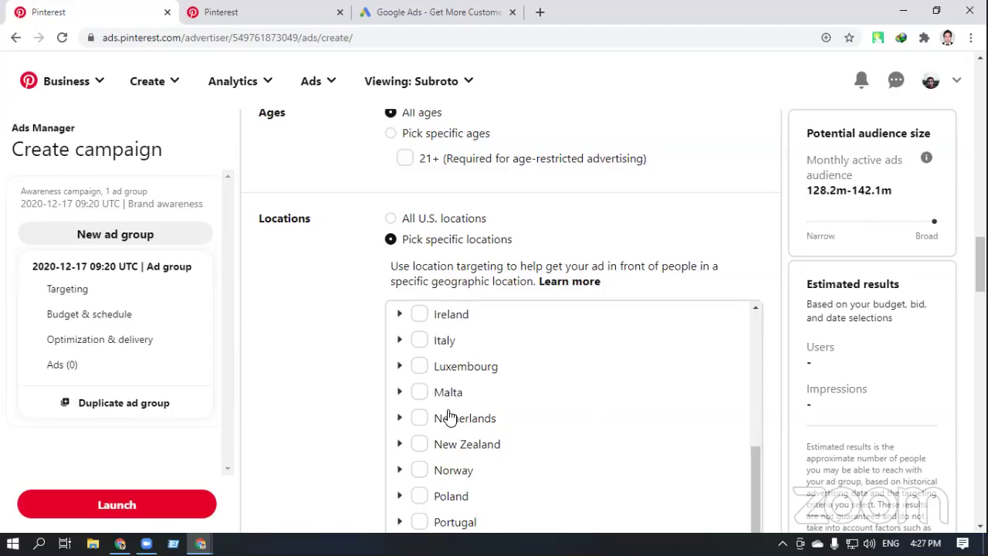
pyautogui.click(420, 392)
pyautogui.click(419, 418)
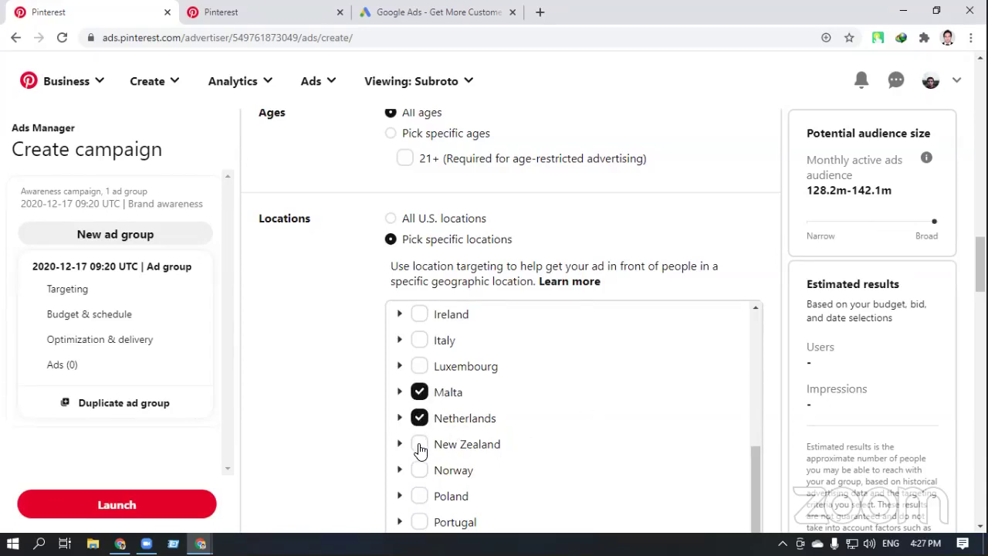
pyautogui.click(419, 444)
pyautogui.click(419, 470)
# Tick Poland, Portugal, Romania, Slovakia, Spain, Sweden and Switzerland, leaving the U.S. unticked
pyautogui.scroll(-1, 502, 467)
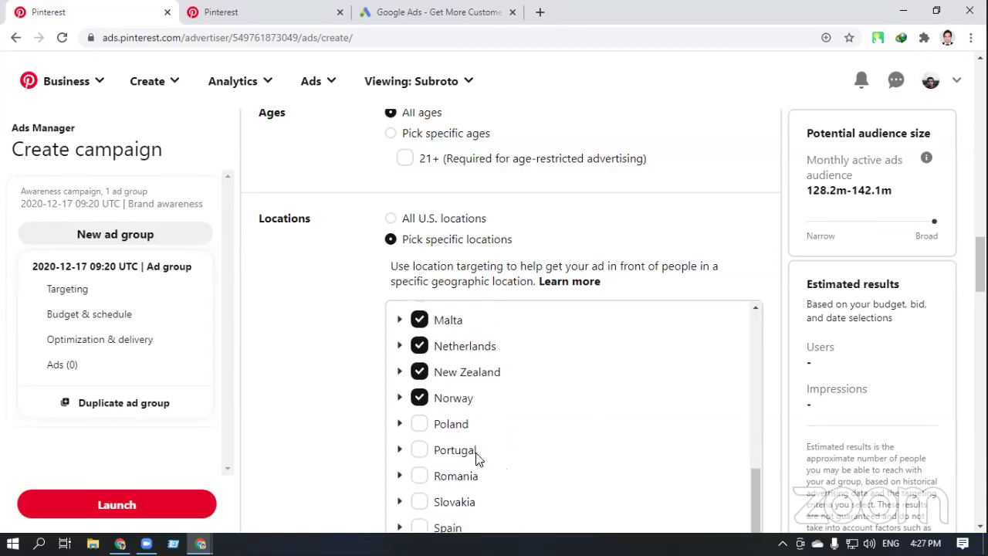
pyautogui.click(419, 424)
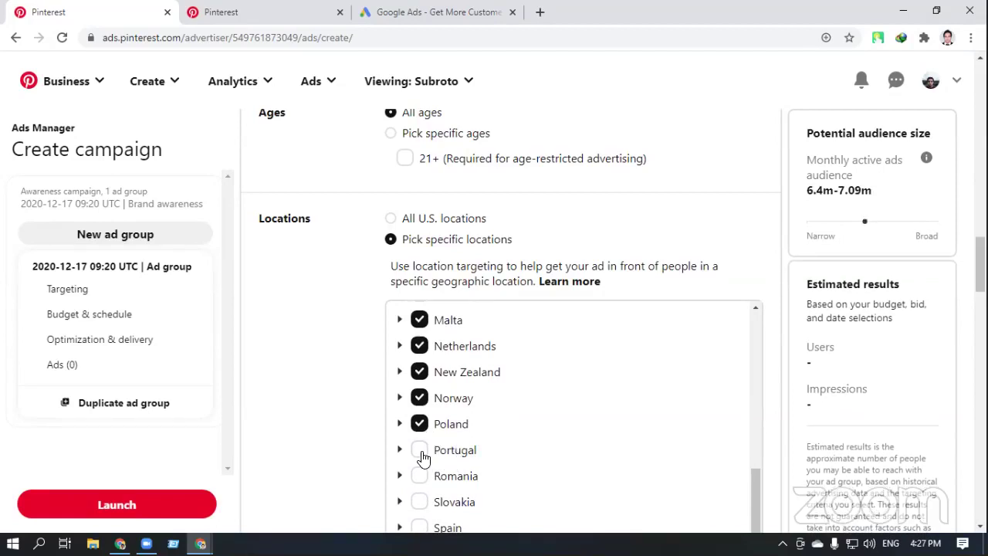
pyautogui.click(423, 459)
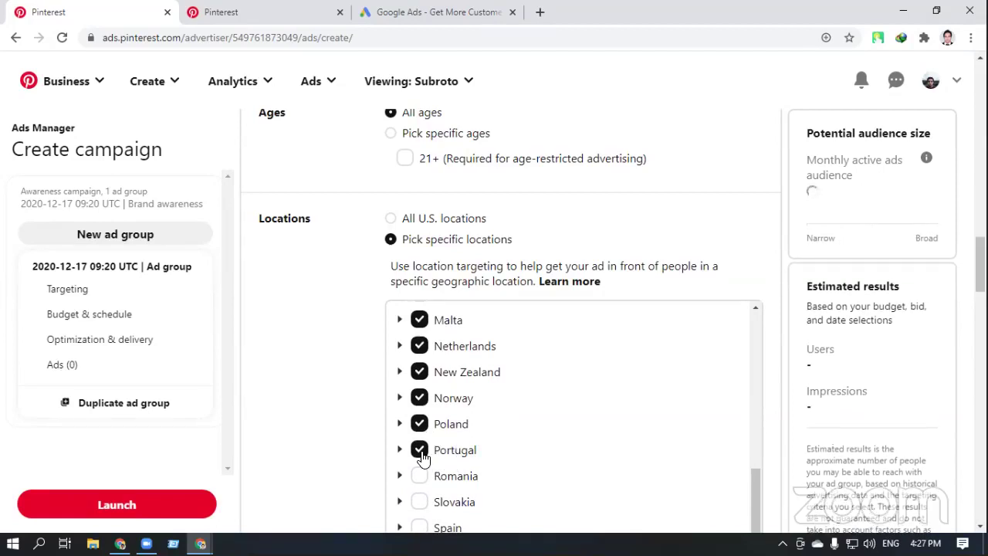
pyautogui.click(419, 477)
pyautogui.click(419, 504)
pyautogui.scroll(-1, 488, 496)
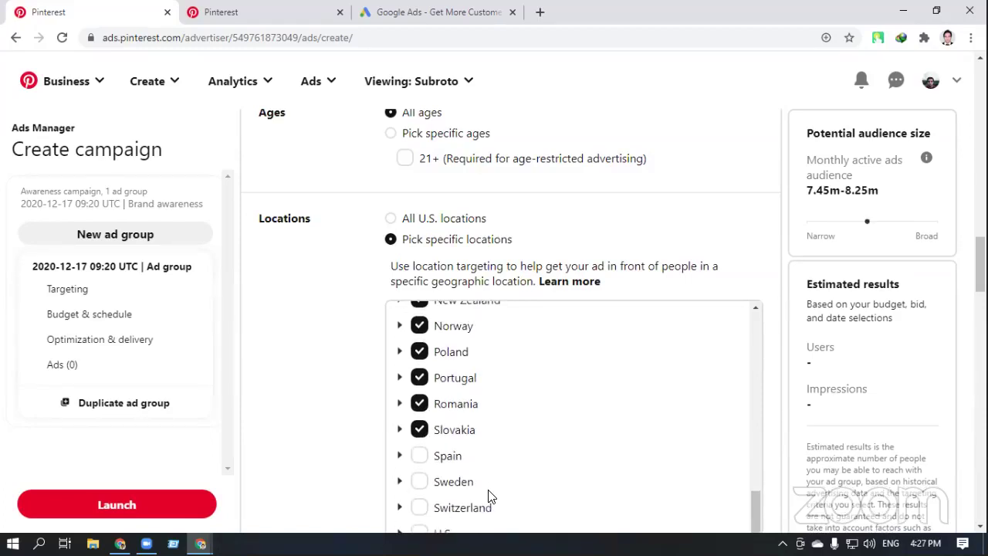
pyautogui.click(417, 457)
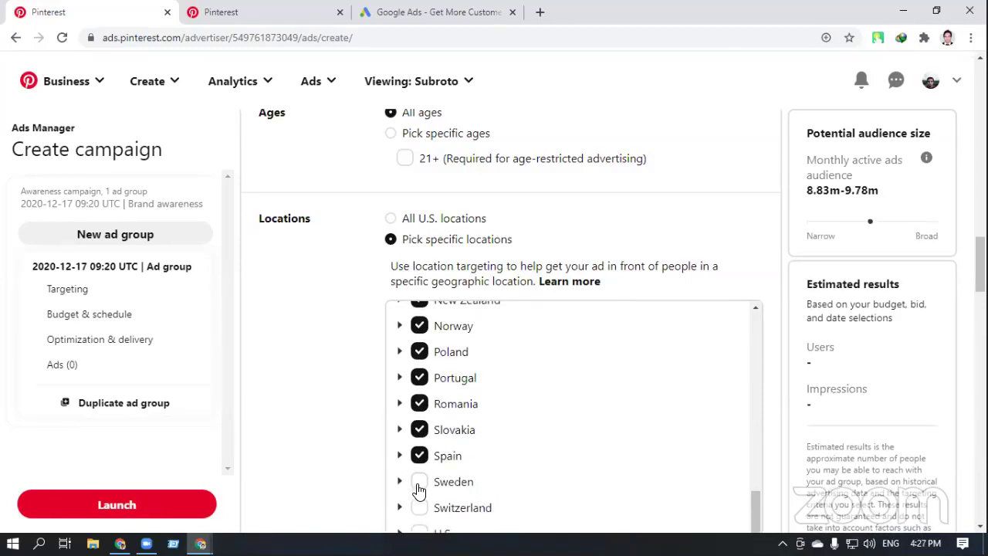
pyautogui.click(418, 485)
pyautogui.click(419, 510)
pyautogui.scroll(-2, 419, 510)
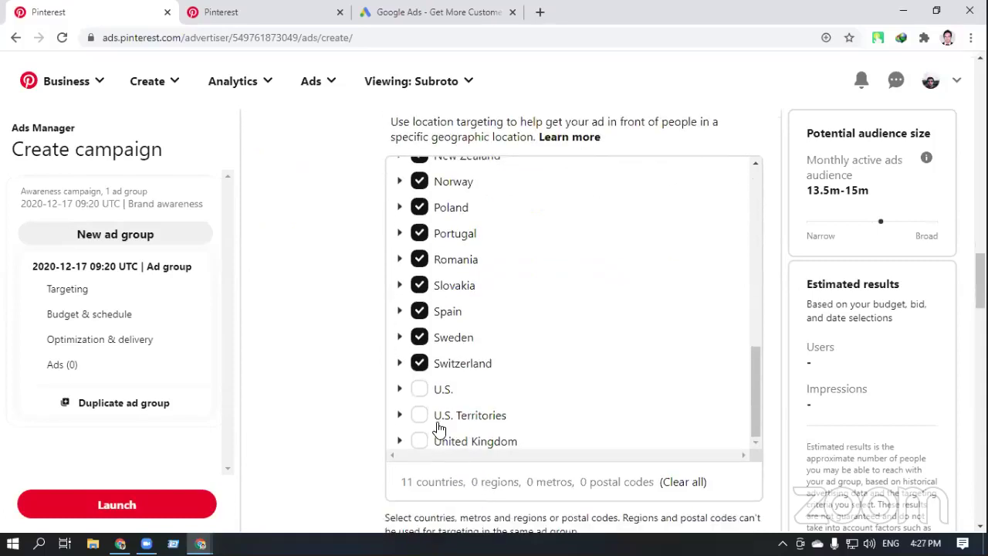
pyautogui.click(419, 389)
pyautogui.click(419, 390)
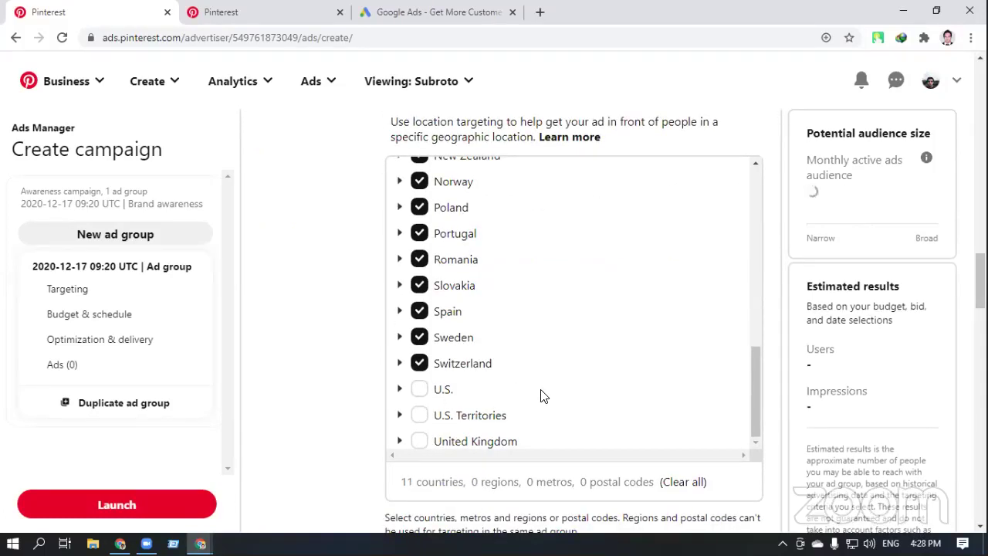
pyautogui.scroll(5, 545, 394)
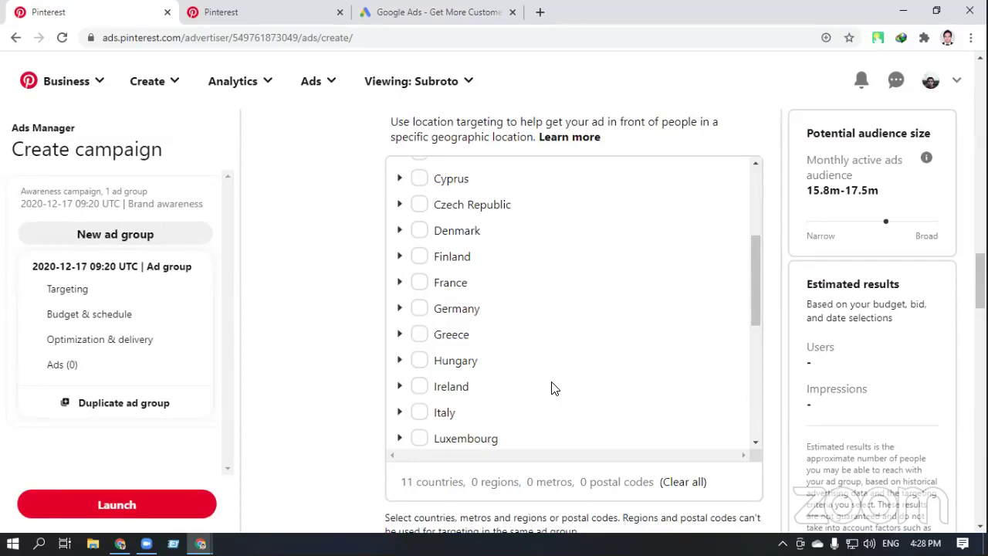
# Scroll down the campaign setup page in Ads Manager
pyautogui.scroll(-5, 554, 386)
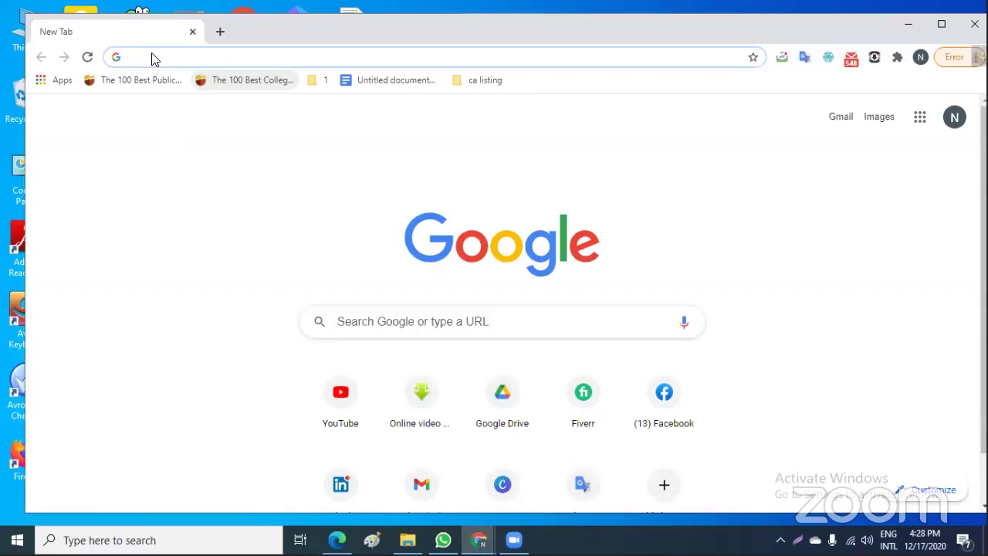
# Open pinterest.com from the address suggestions, then add a new blank tab
pyautogui.write('pinterest.com')
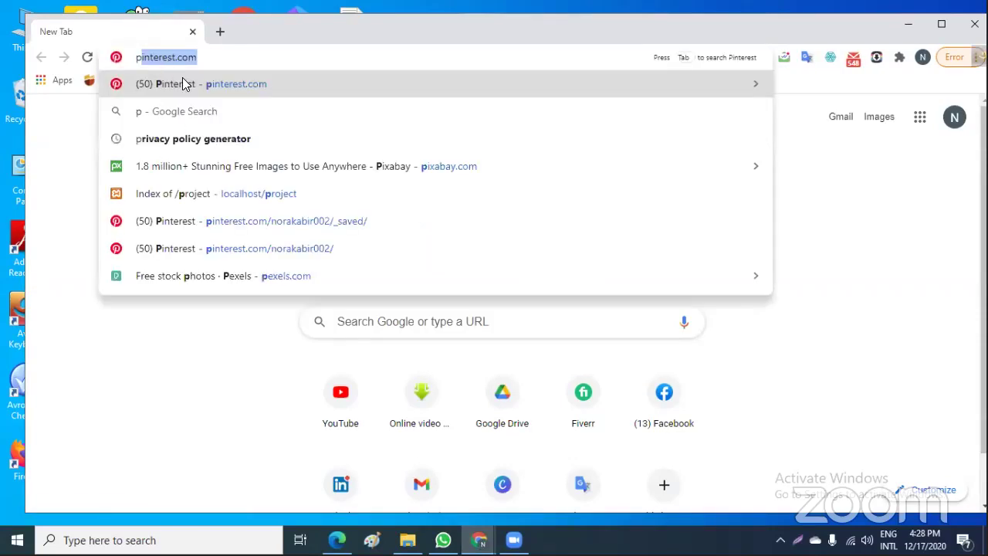
pyautogui.click(182, 83)
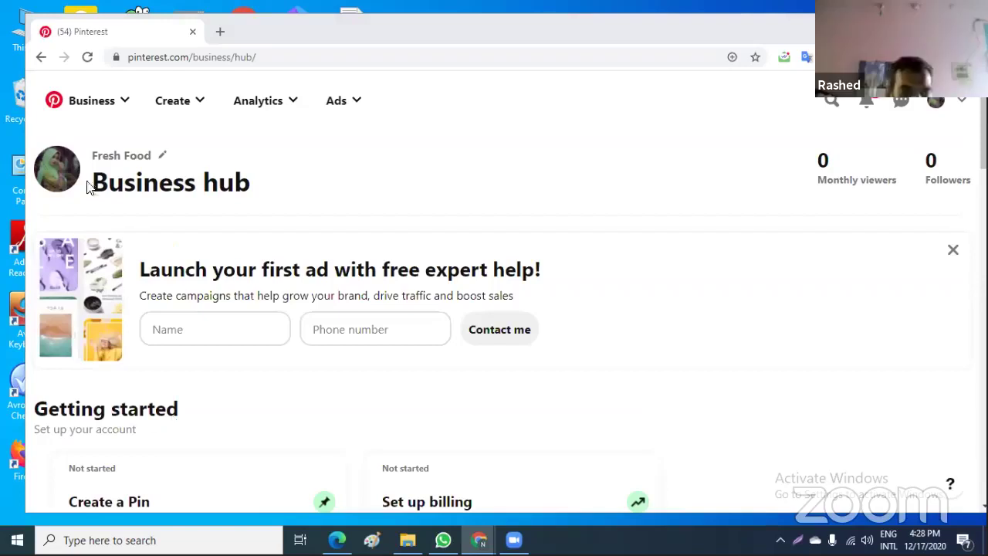
pyautogui.click(222, 32)
pyautogui.click(222, 31)
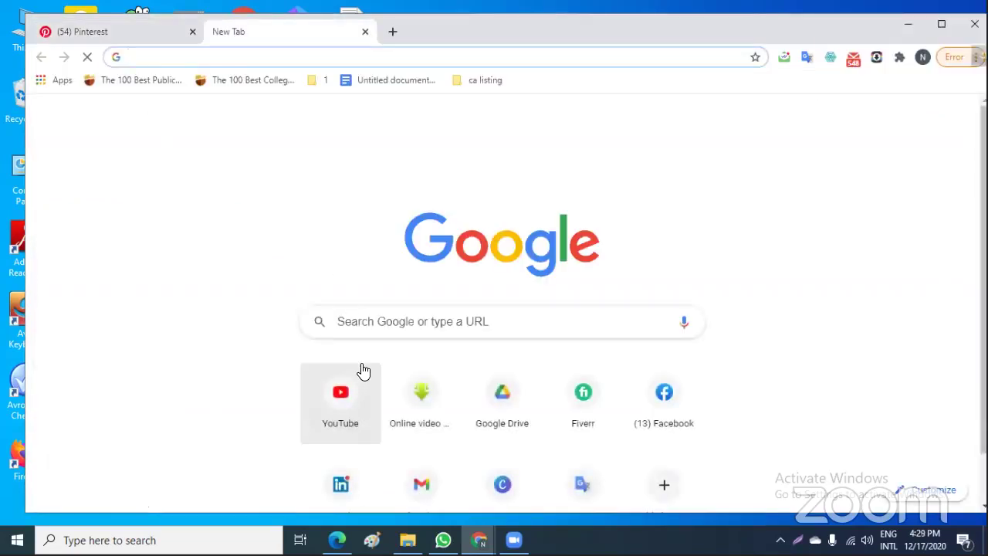
# Switch to the first Chrome window and minimise the browser to show the desktop
pyautogui.moveTo(479, 540)
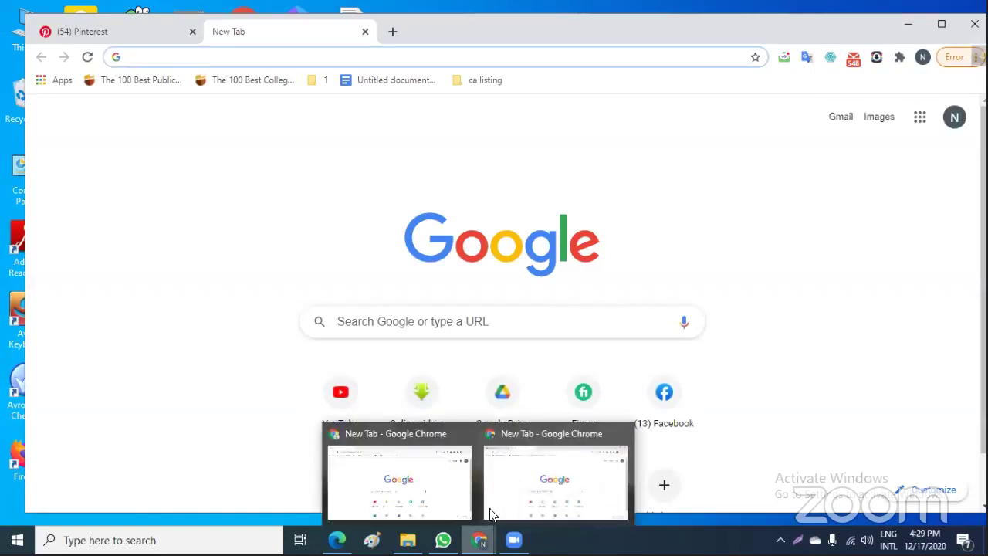
pyautogui.click(444, 466)
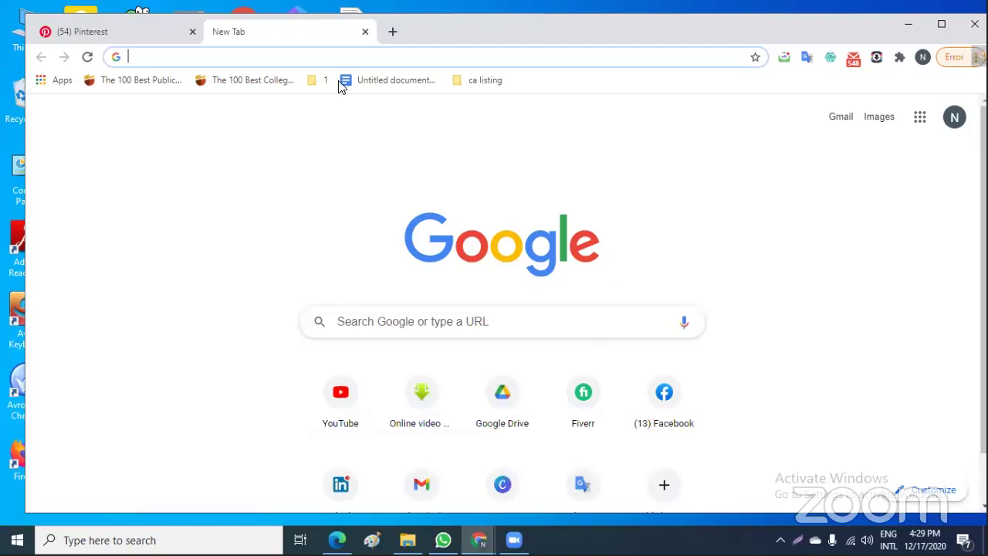
pyautogui.press('super+d')
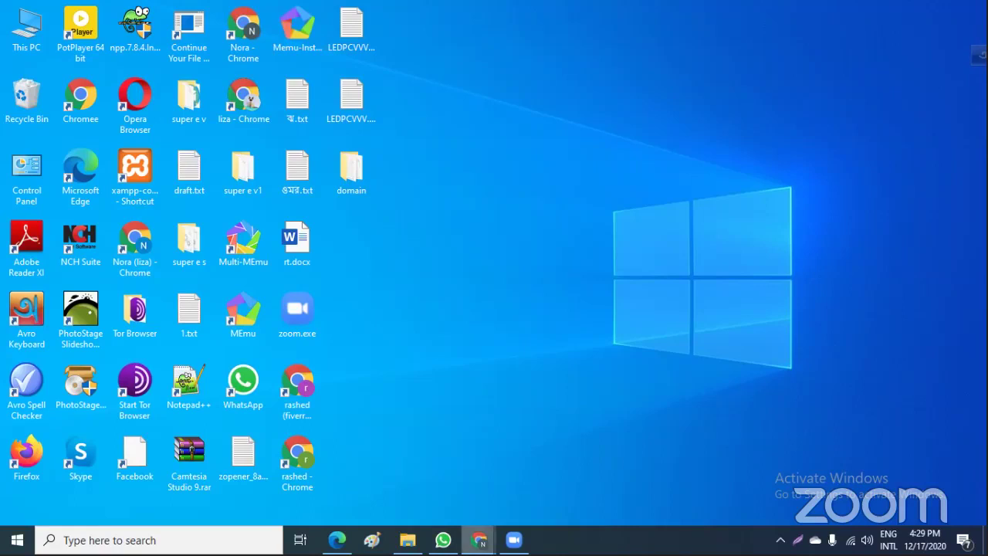
# Restore the minimised Chrome window from its taskbar preview
pyautogui.moveTo(478, 540)
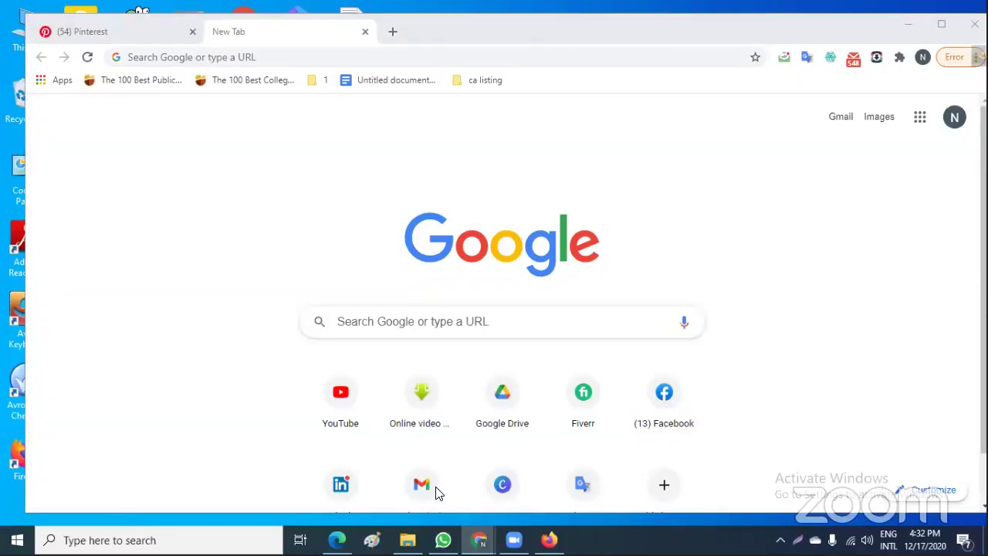
# Close the empty new tab and the extra blank Chrome window, keeping the Pinterest Business hub
pyautogui.click(161, 33)
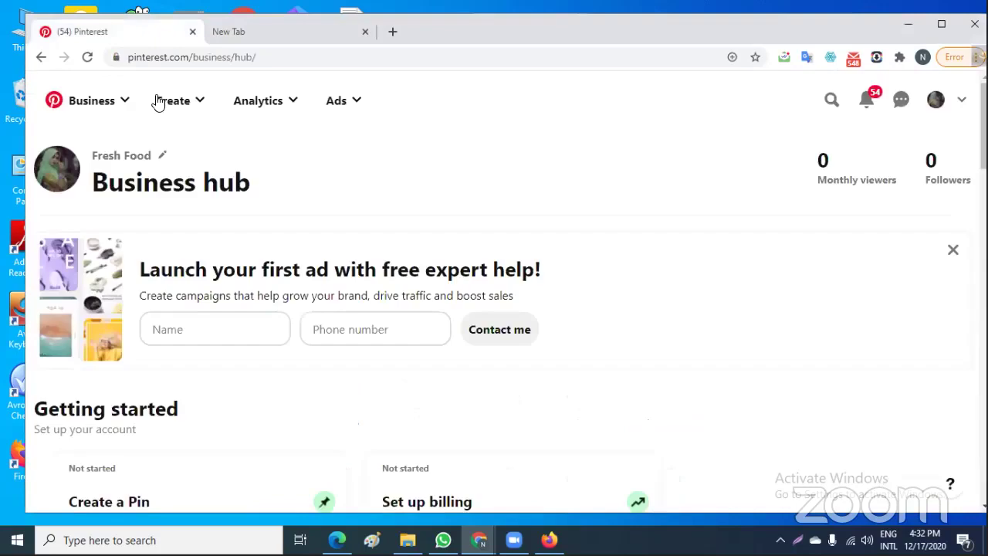
pyautogui.click(365, 32)
pyautogui.scroll(-2, 710, 292)
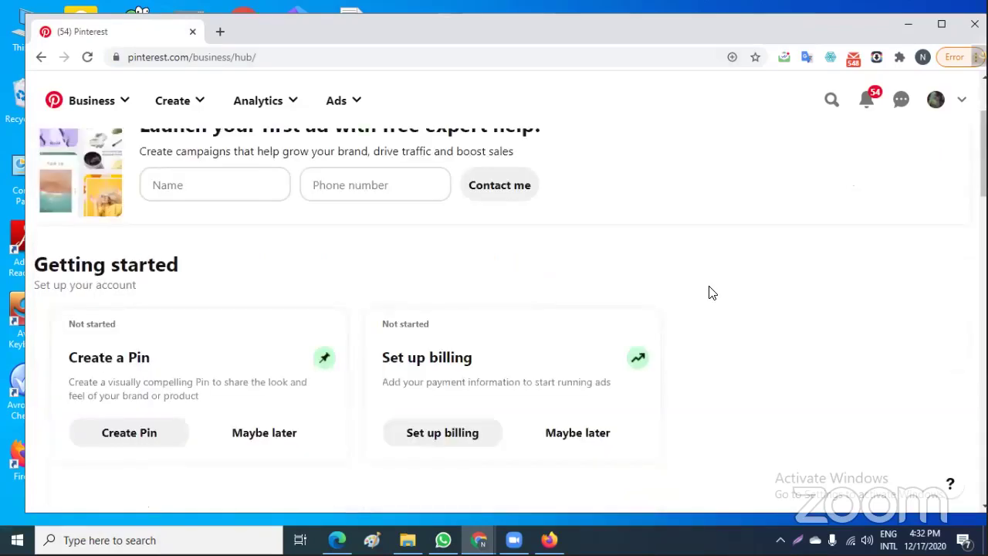
pyautogui.scroll(-2, 712, 292)
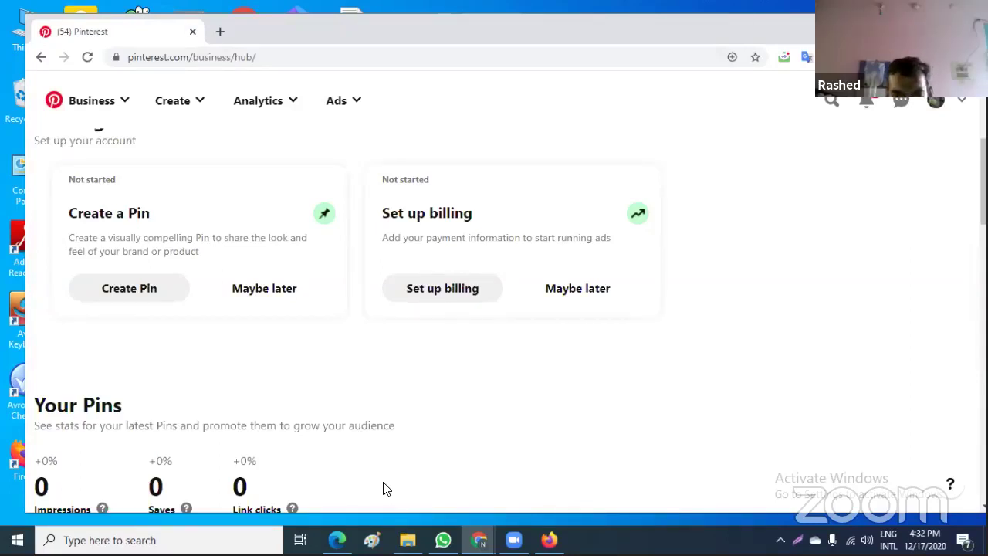
pyautogui.moveTo(478, 539)
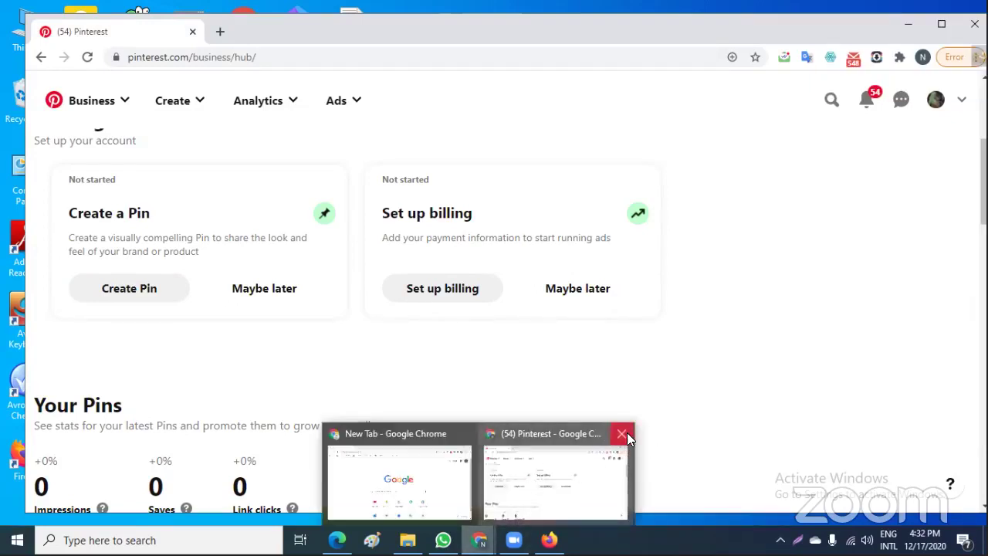
pyautogui.click(473, 431)
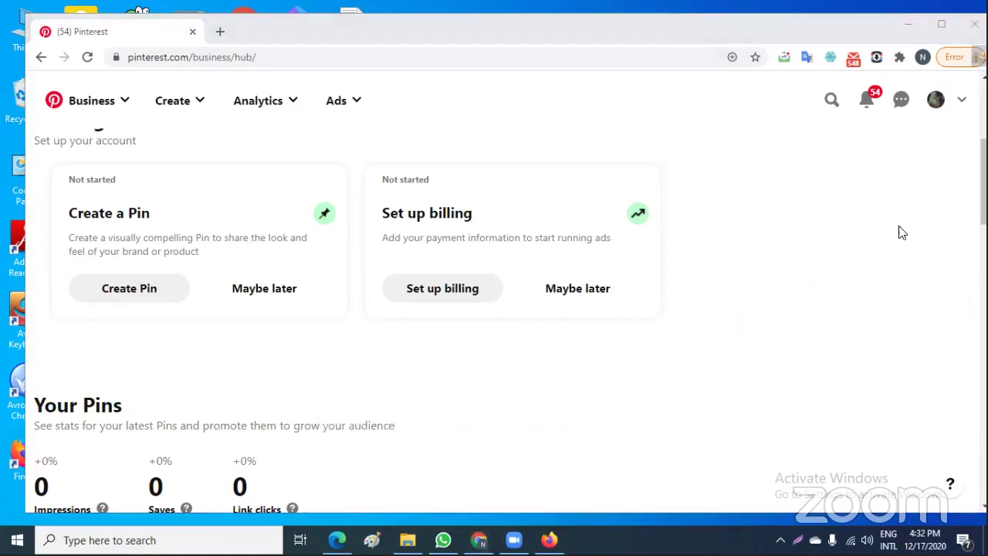
# Open account Settings from the profile menu, go to the Claim section, and show the Ads menu
pyautogui.click(939, 103)
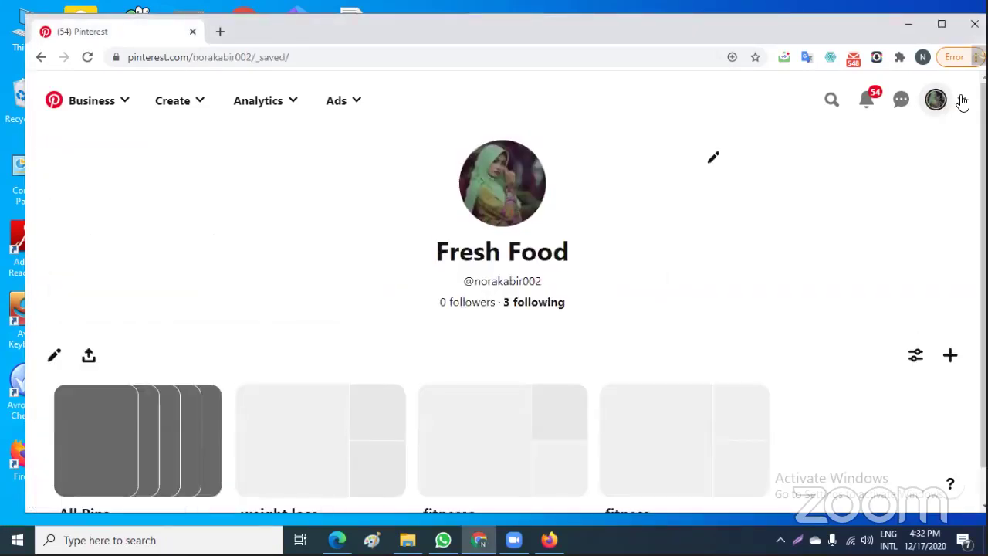
pyautogui.click(962, 101)
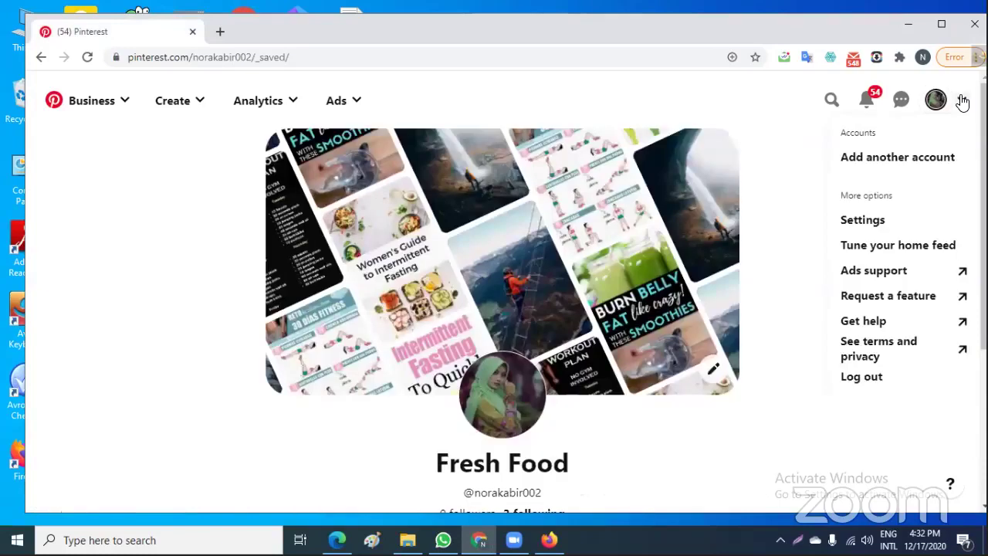
pyautogui.click(880, 226)
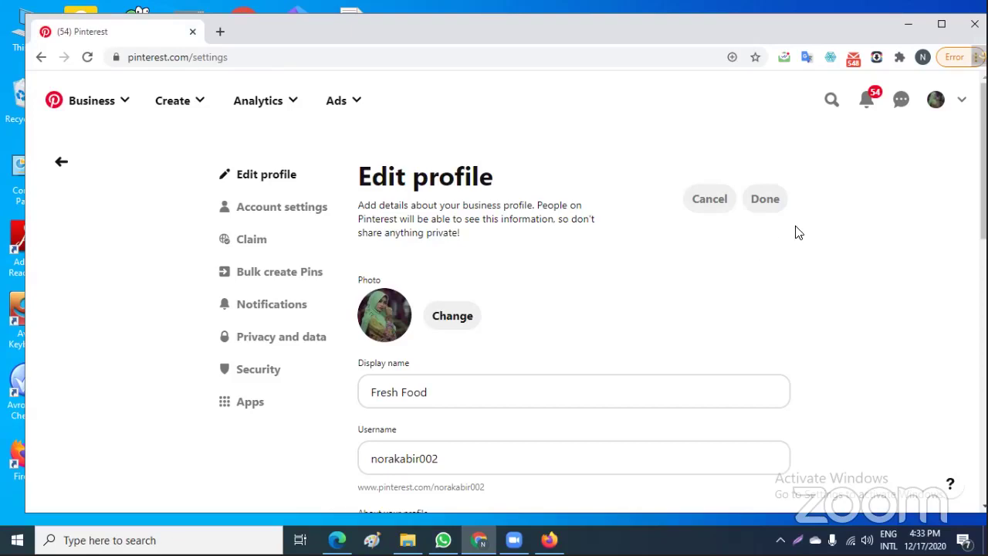
pyautogui.click(252, 241)
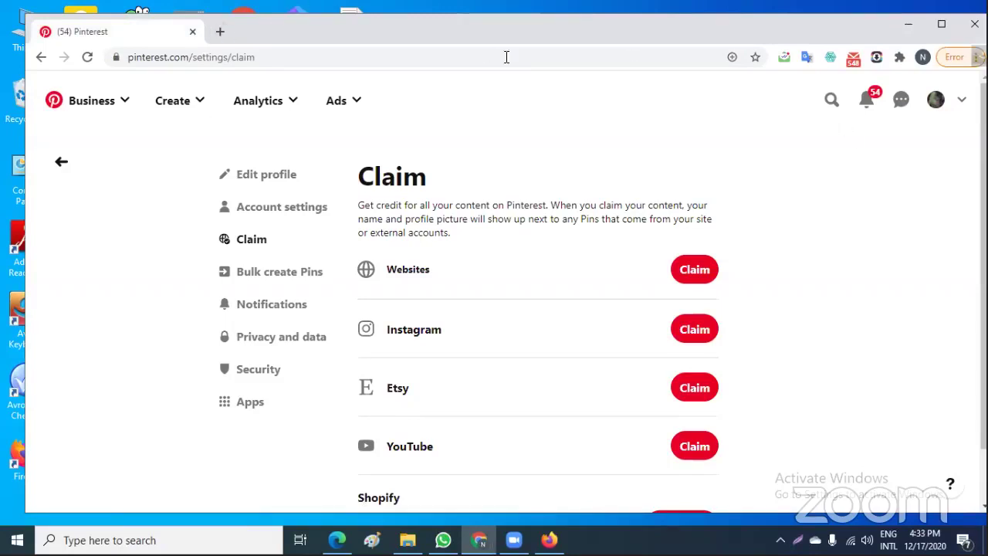
pyautogui.click(329, 104)
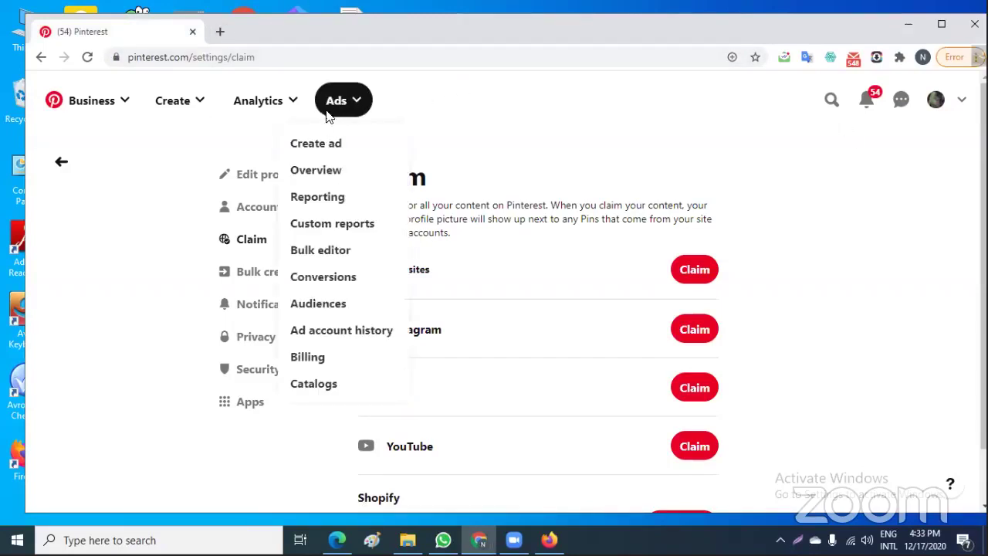
# Choose Create ad and resume the previously saved Traffic campaign draft
pyautogui.click(316, 154)
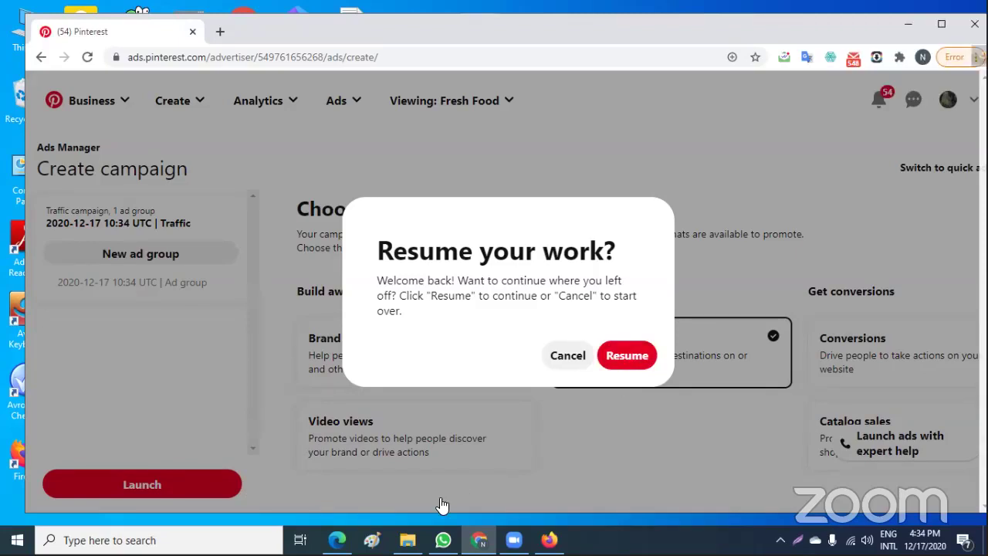
pyautogui.click(625, 356)
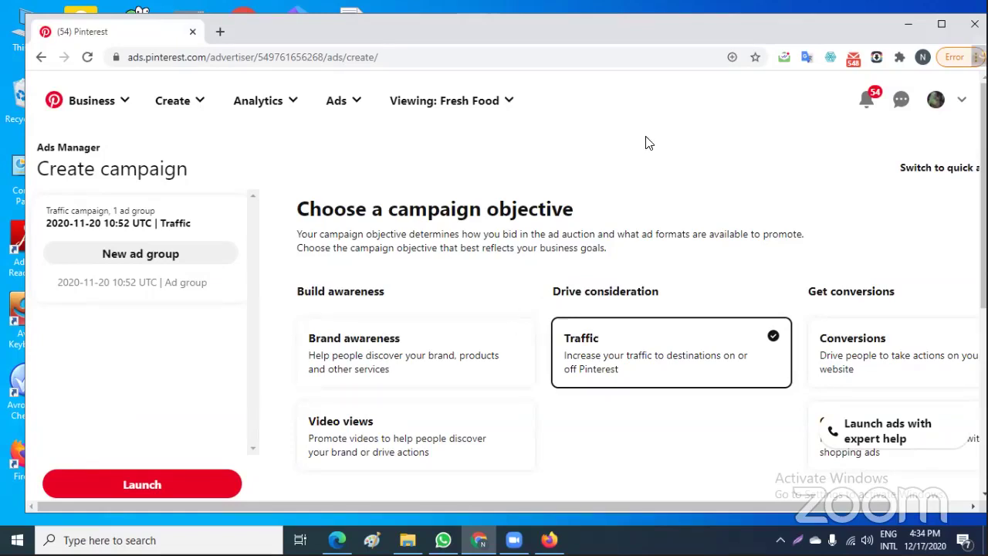
# Switch the objective to Brand awareness and enter a 10 USD daily spend limit
pyautogui.click(407, 344)
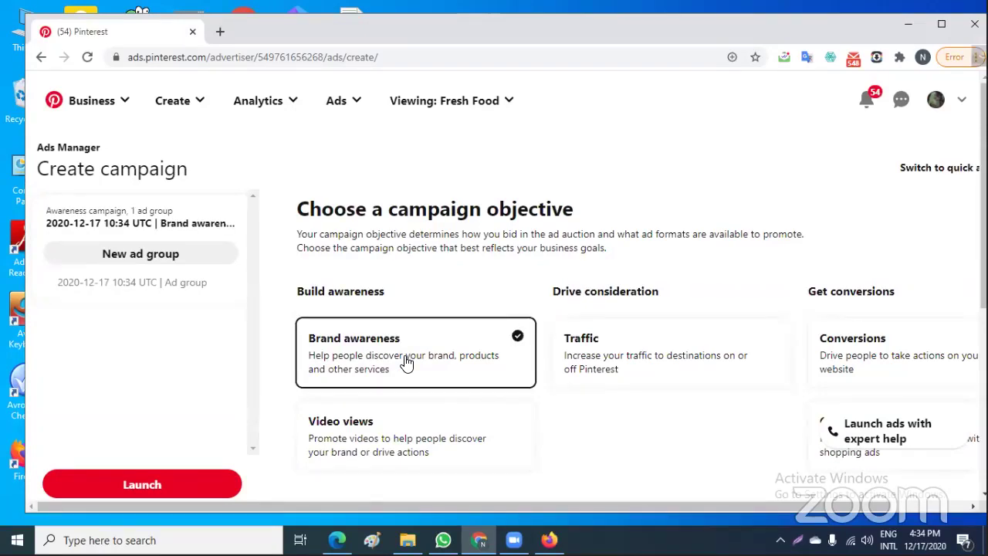
pyautogui.scroll(-4, 574, 393)
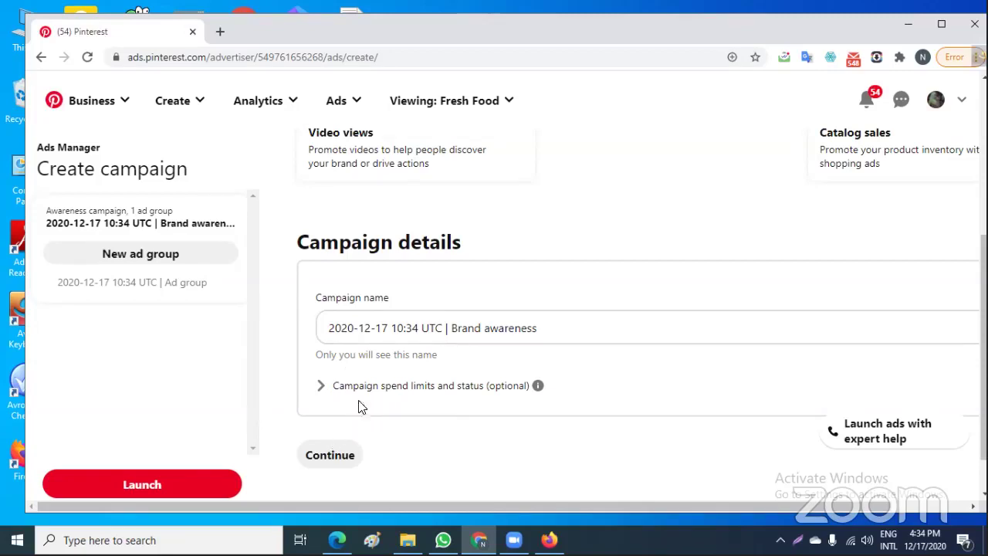
pyautogui.click(456, 392)
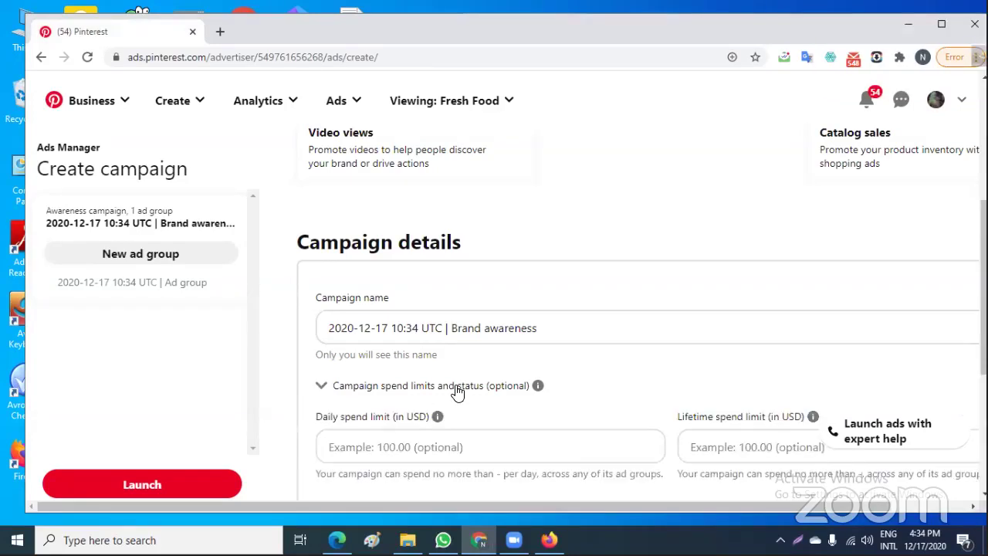
pyautogui.click(396, 447)
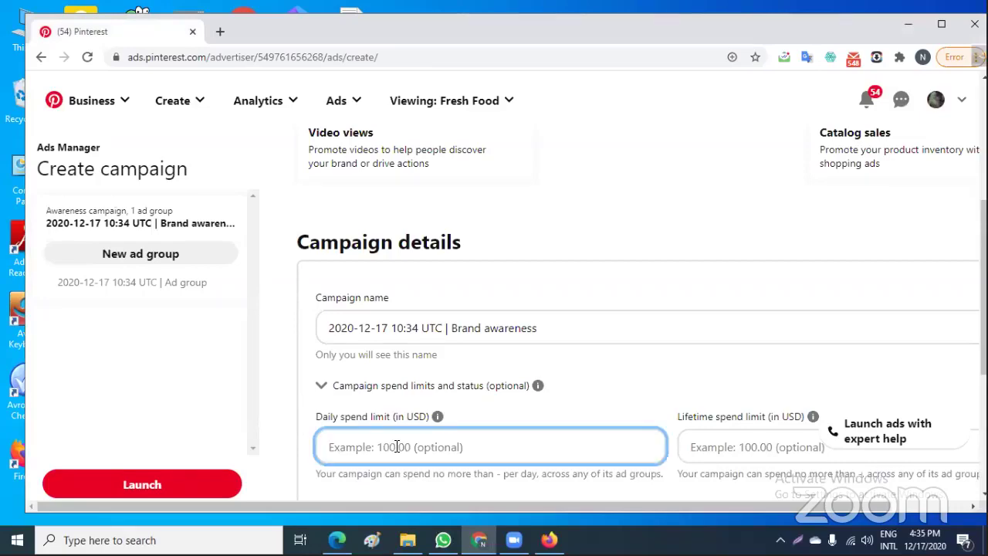
pyautogui.write('10')
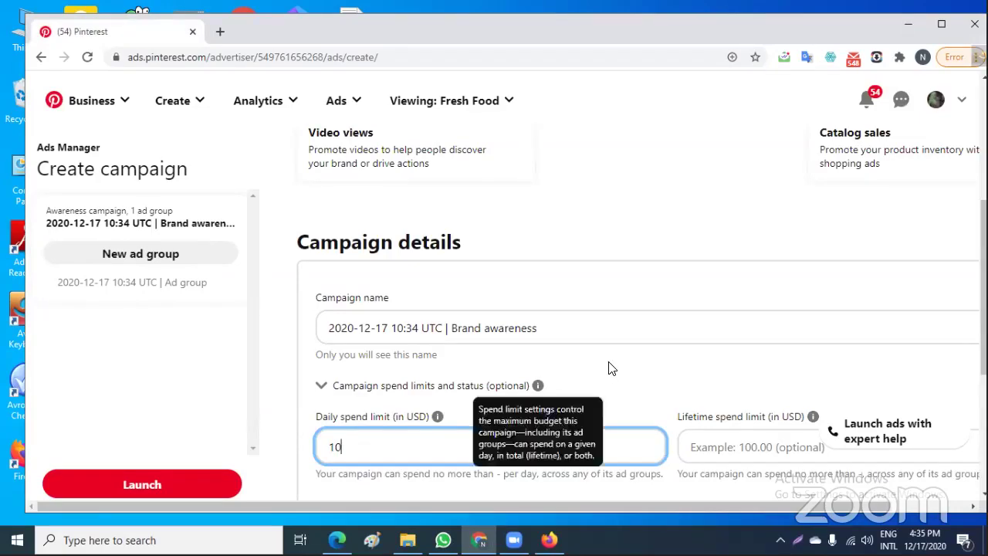
pyautogui.scroll(-3, 608, 368)
pyautogui.scroll(1, 609, 368)
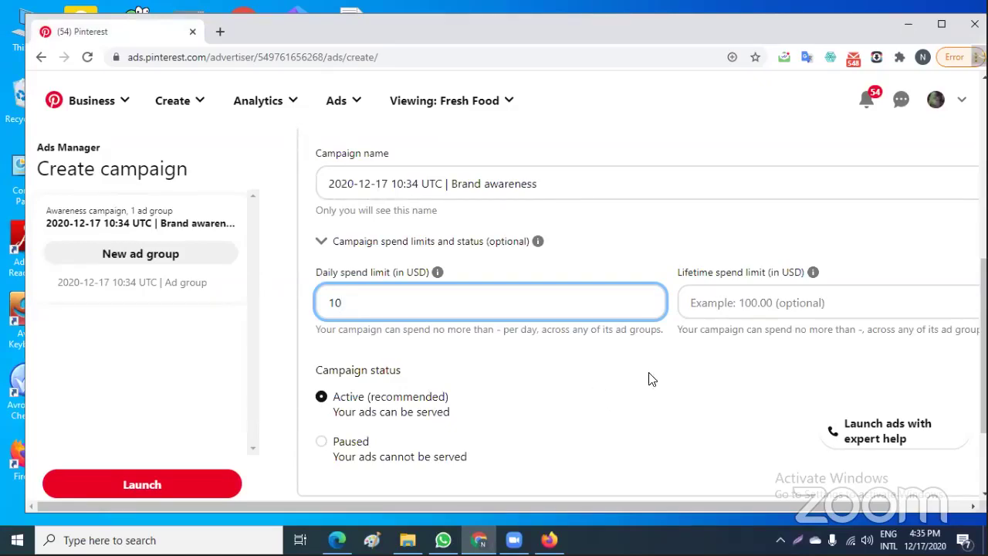
pyautogui.scroll(-2, 625, 386)
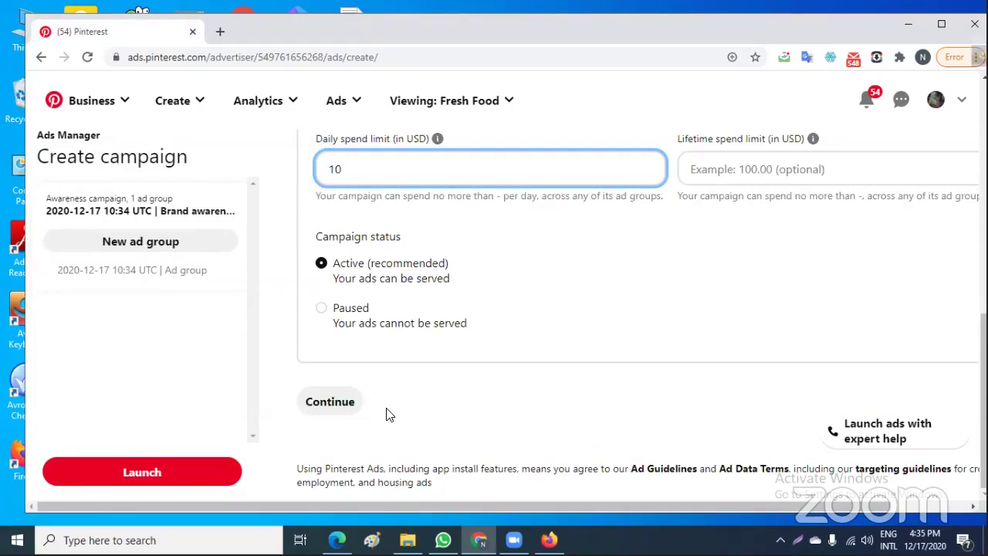
# Continue to the ad group and open Create new Audience from Targeting in a new tab
pyautogui.click(327, 413)
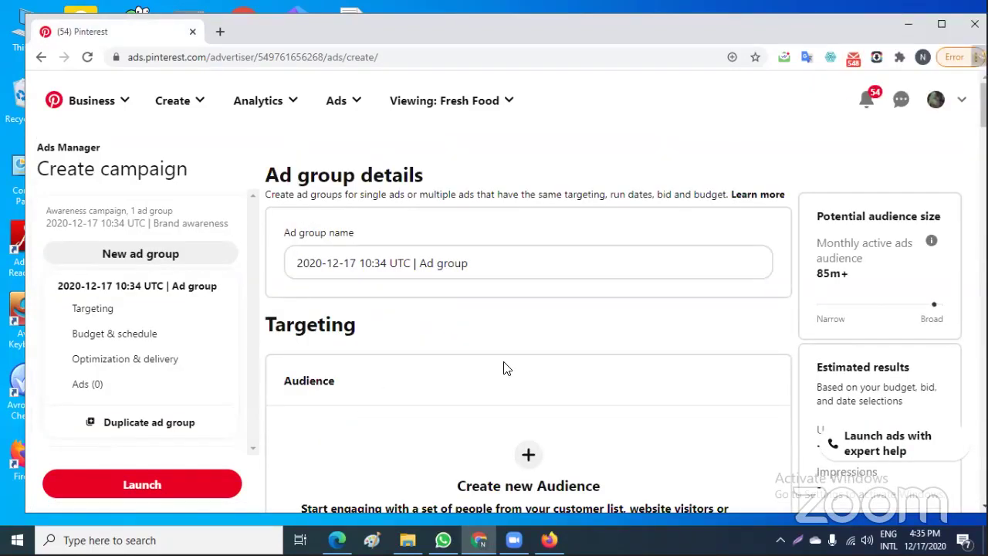
pyautogui.scroll(-1, 504, 369)
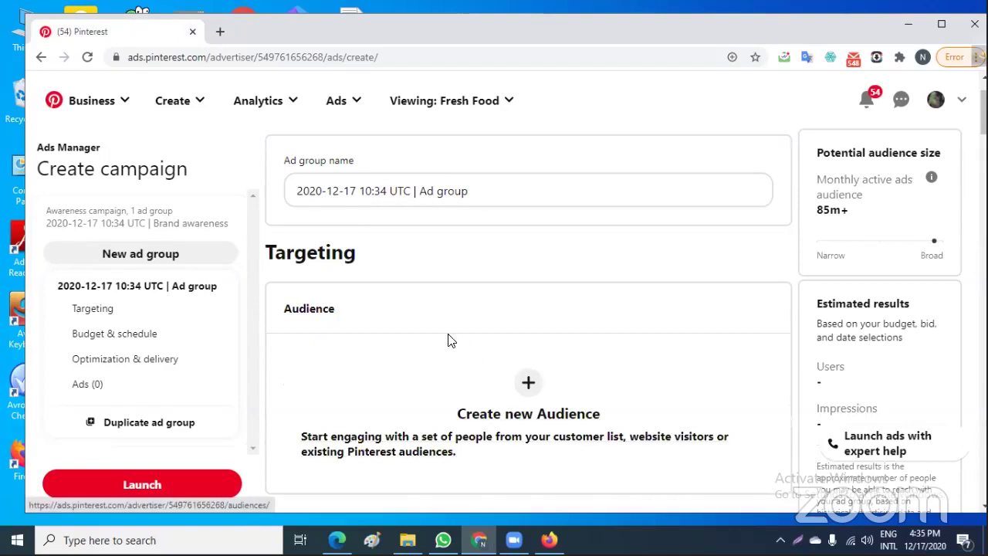
pyautogui.click(531, 383)
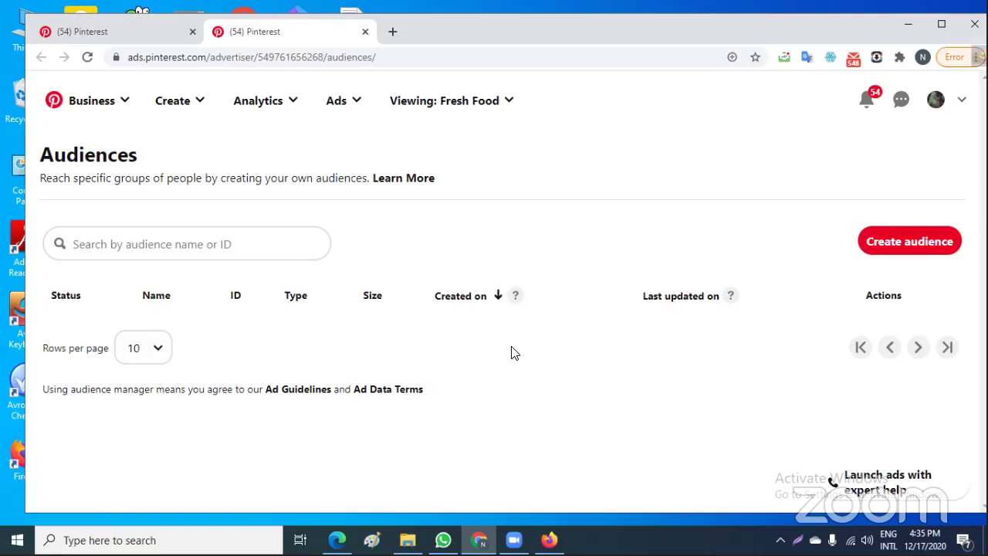
pyautogui.click(926, 242)
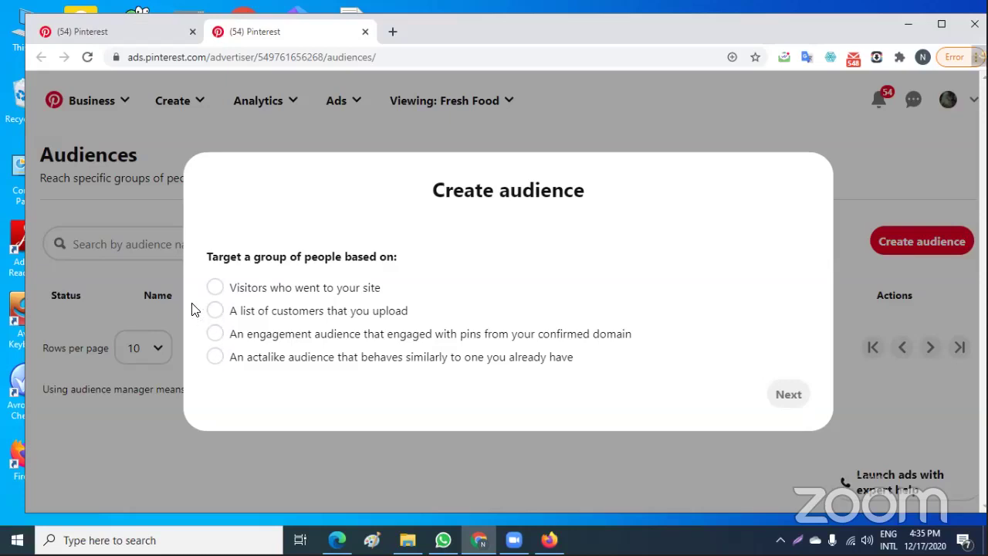
pyautogui.click(219, 290)
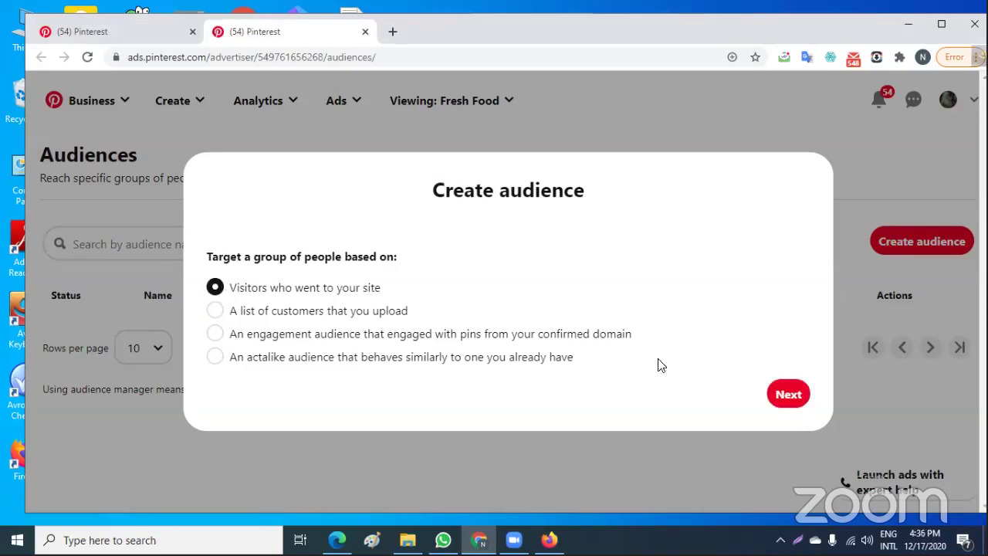
pyautogui.click(788, 394)
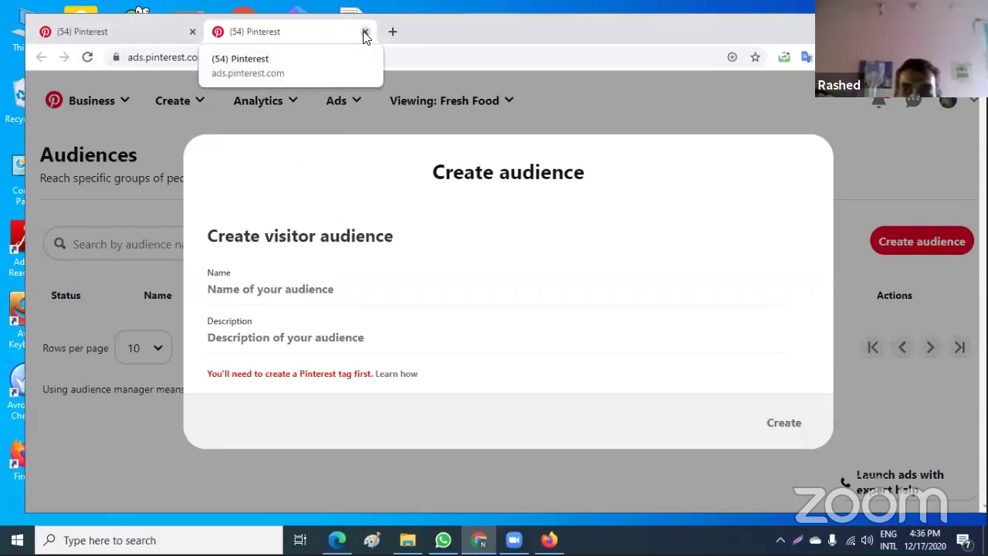
pyautogui.click(629, 102)
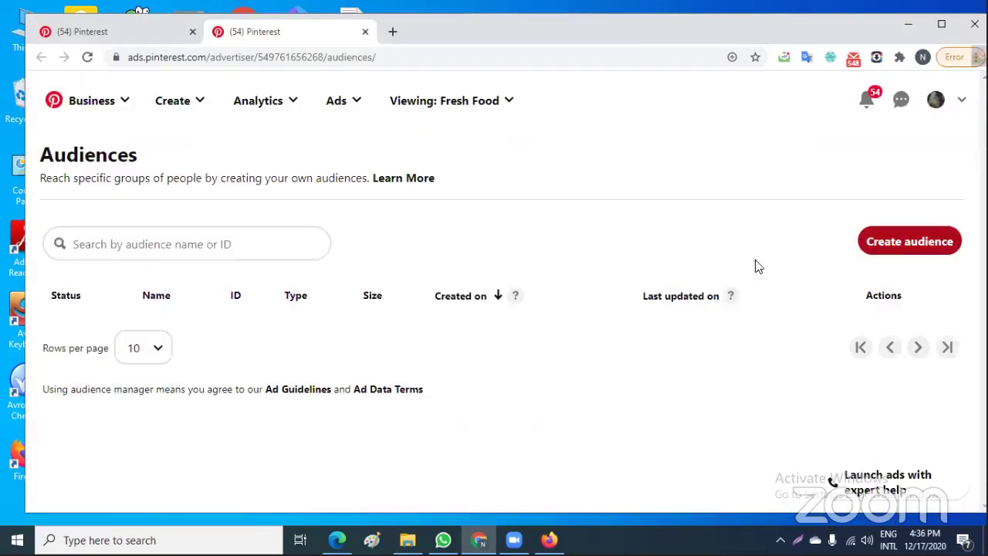
pyautogui.click(899, 239)
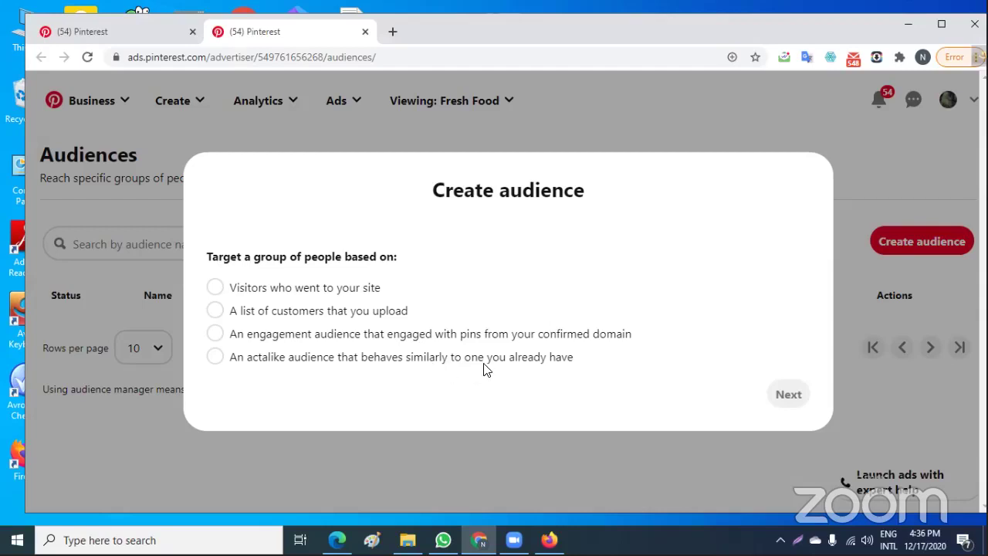
pyautogui.click(215, 357)
pyautogui.click(215, 333)
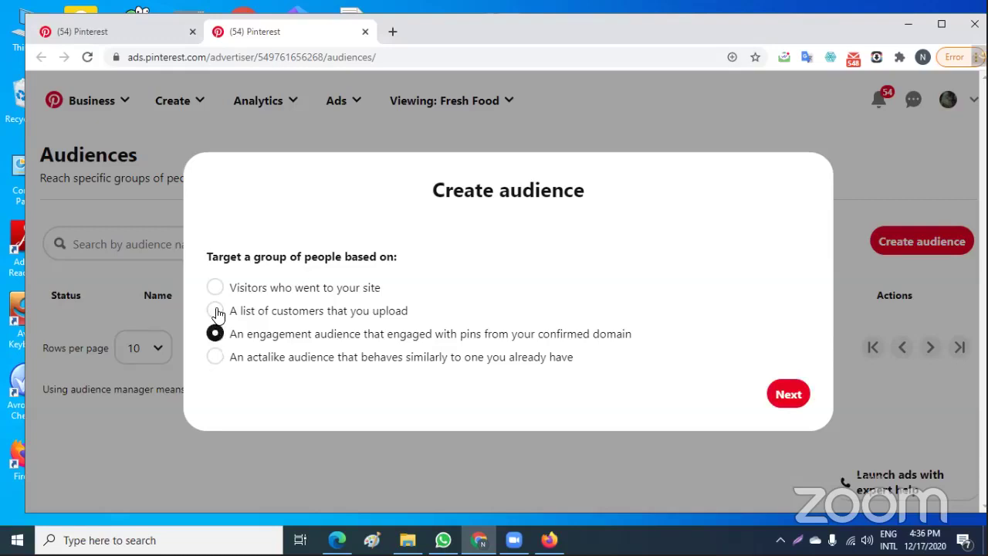
pyautogui.click(215, 311)
pyautogui.click(216, 293)
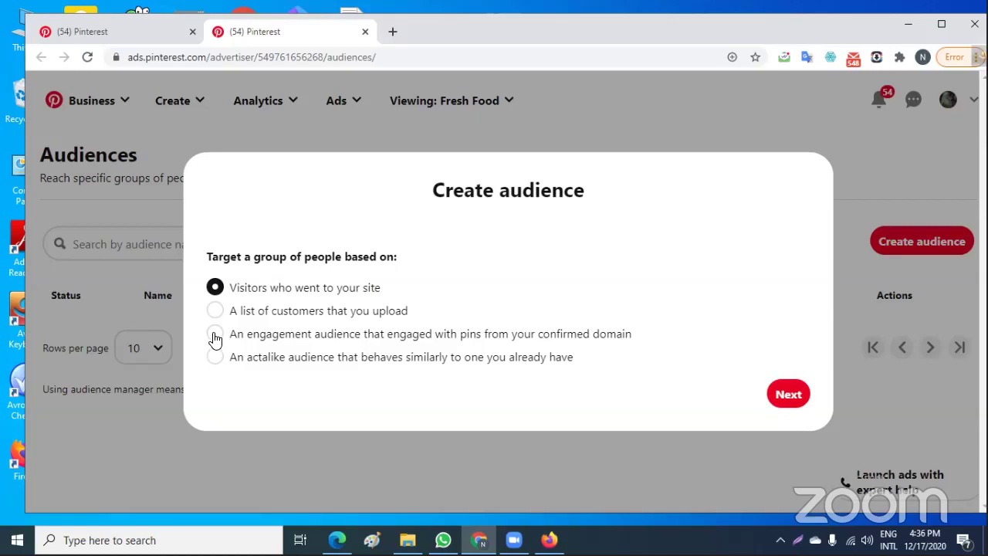
pyautogui.click(214, 335)
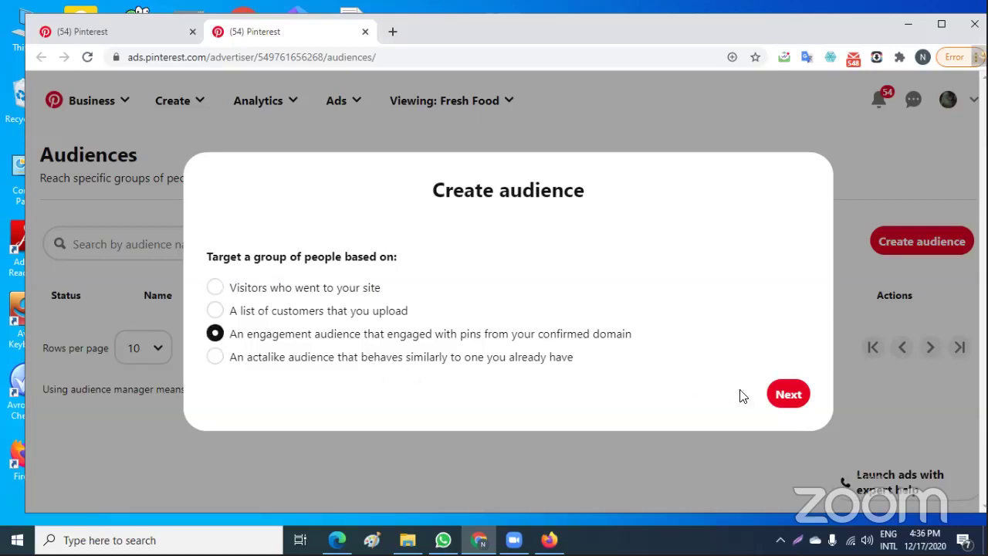
pyautogui.click(789, 394)
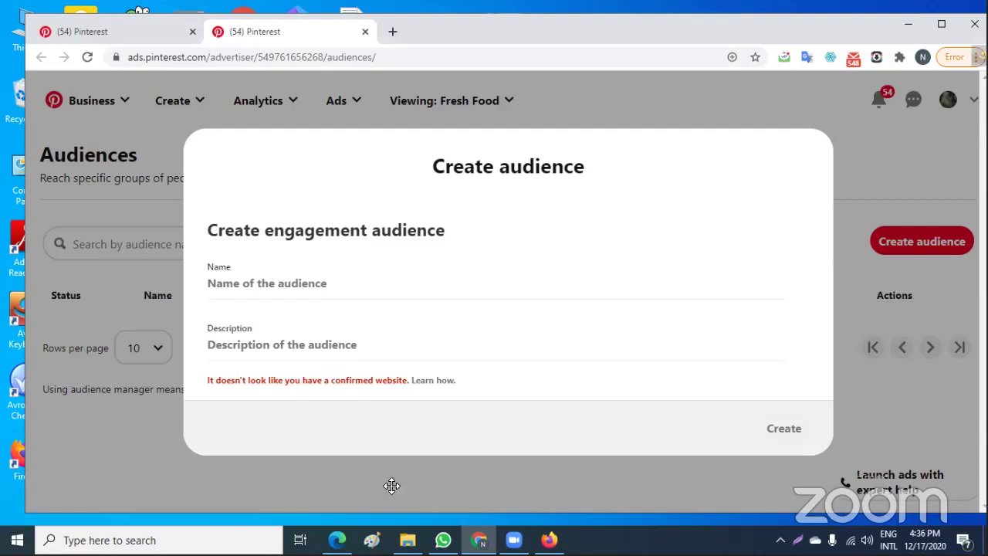
pyautogui.click(115, 442)
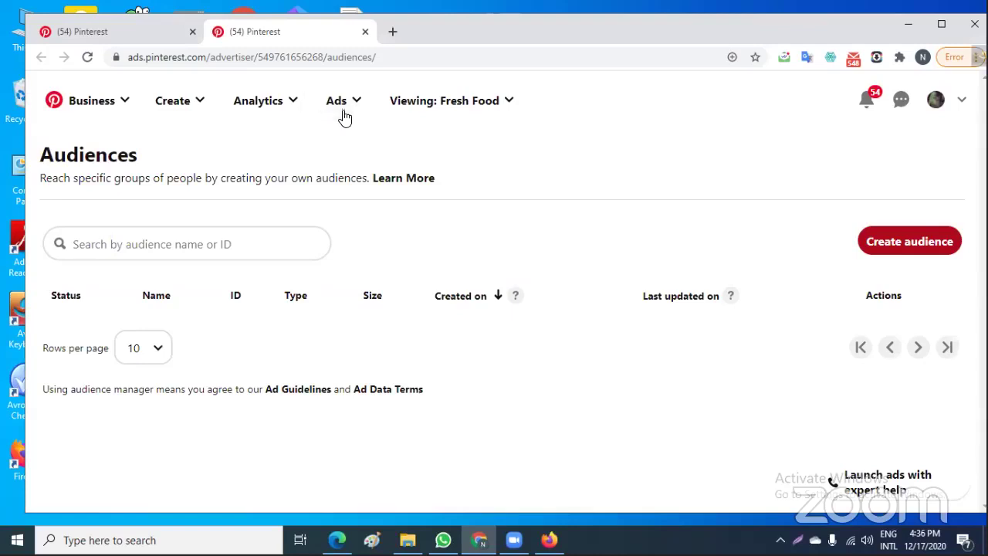
# Try creating an actalike audience, find no existing audiences to base it on, and close the dialog
pyautogui.click(913, 243)
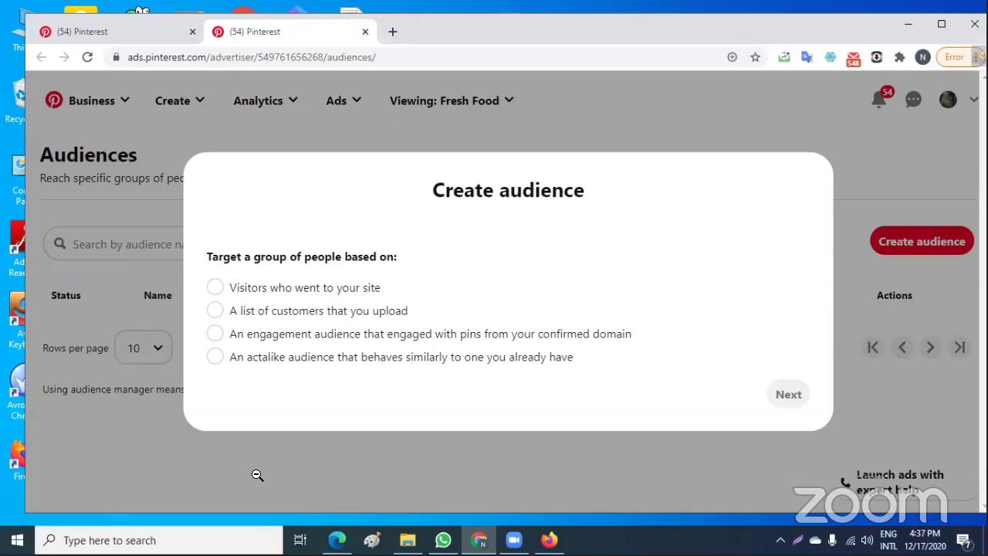
pyautogui.click(214, 353)
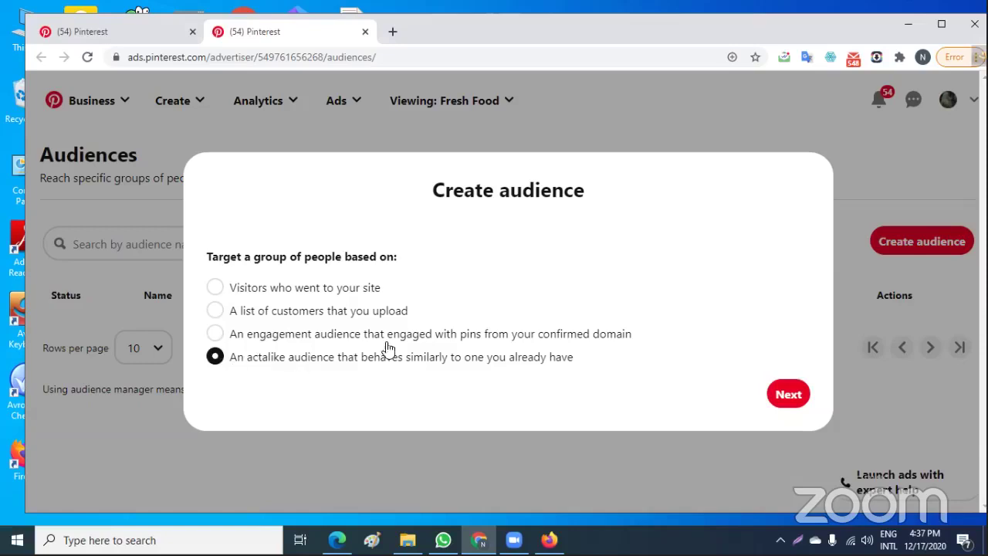
pyautogui.click(783, 394)
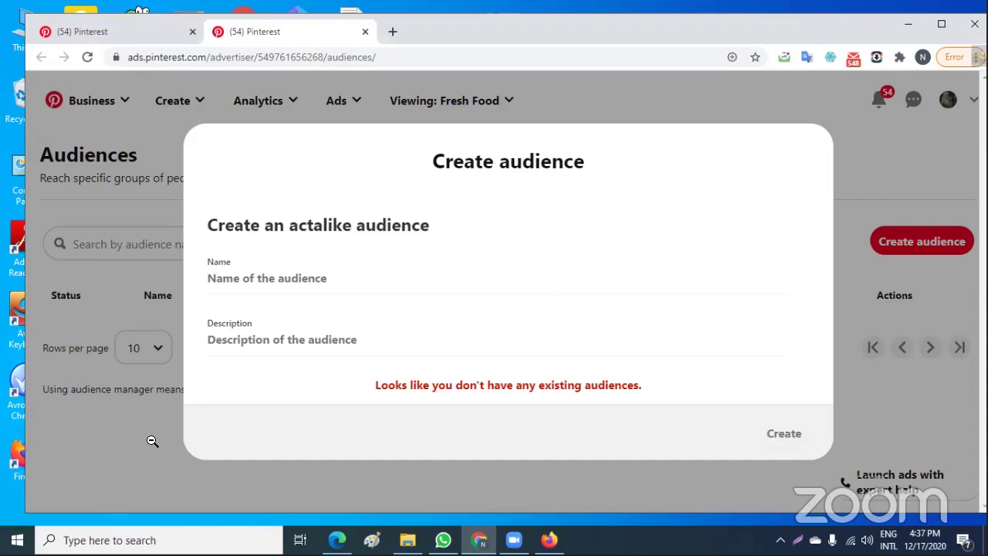
pyautogui.click(871, 165)
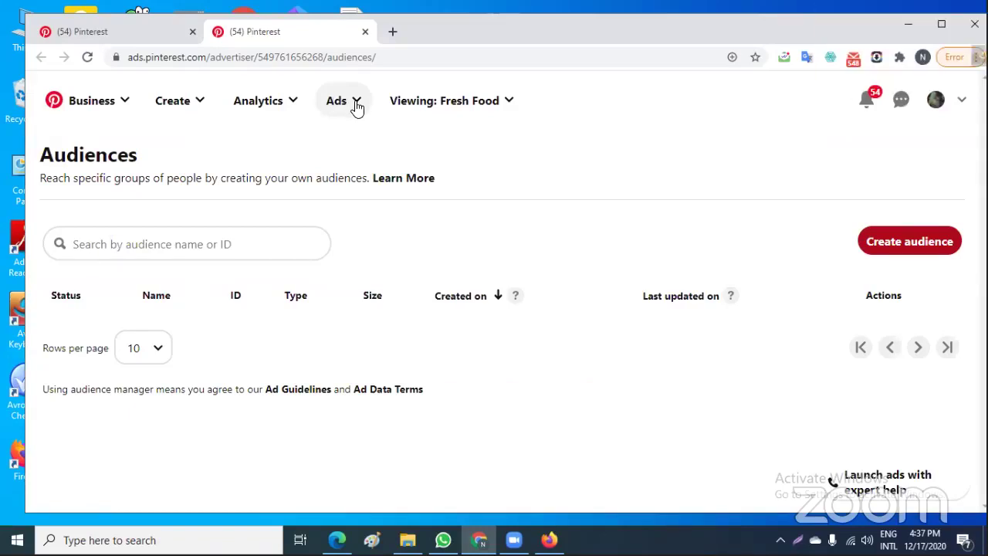
# Start a 'Visitors who went to your site' audience and open the Pinterest tag Learn how article
pyautogui.click(894, 243)
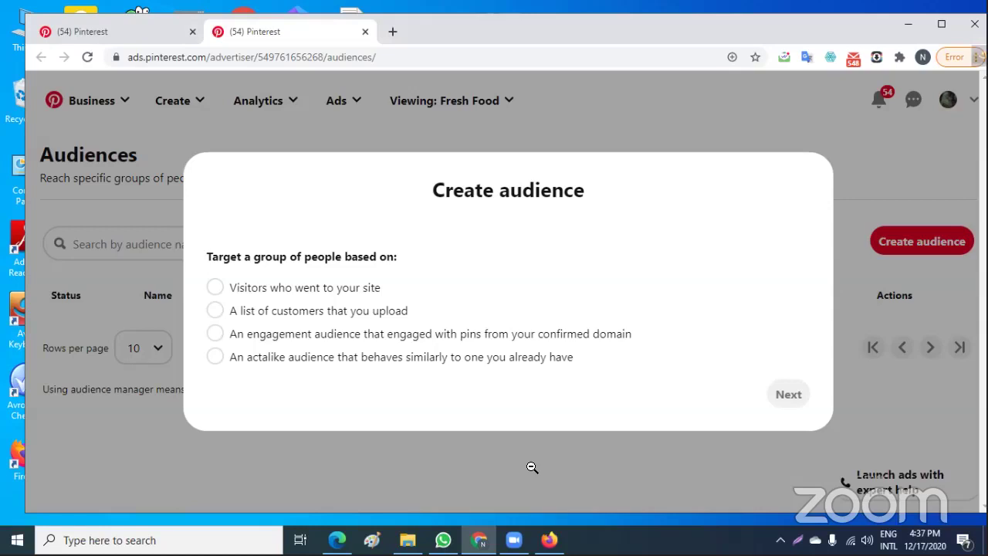
pyautogui.click(216, 292)
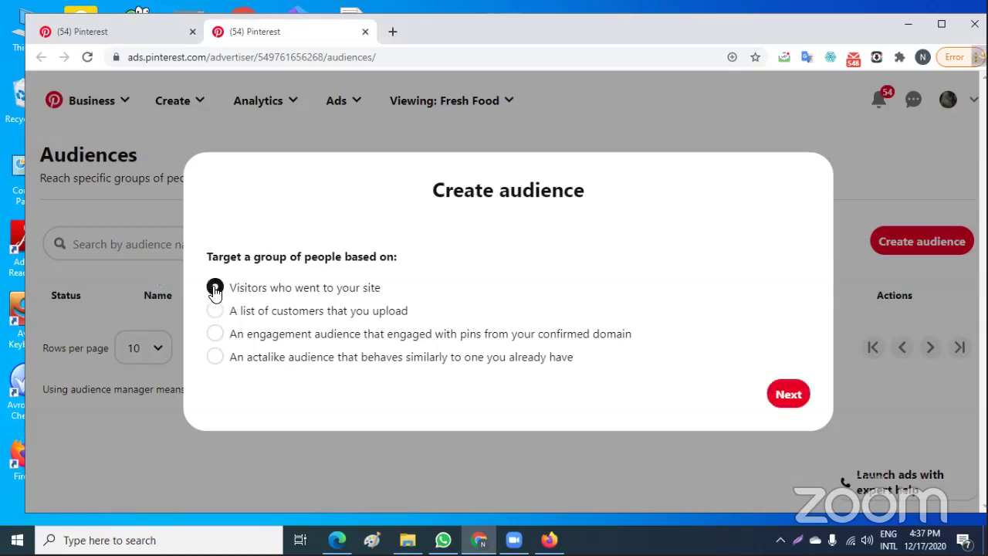
pyautogui.click(788, 395)
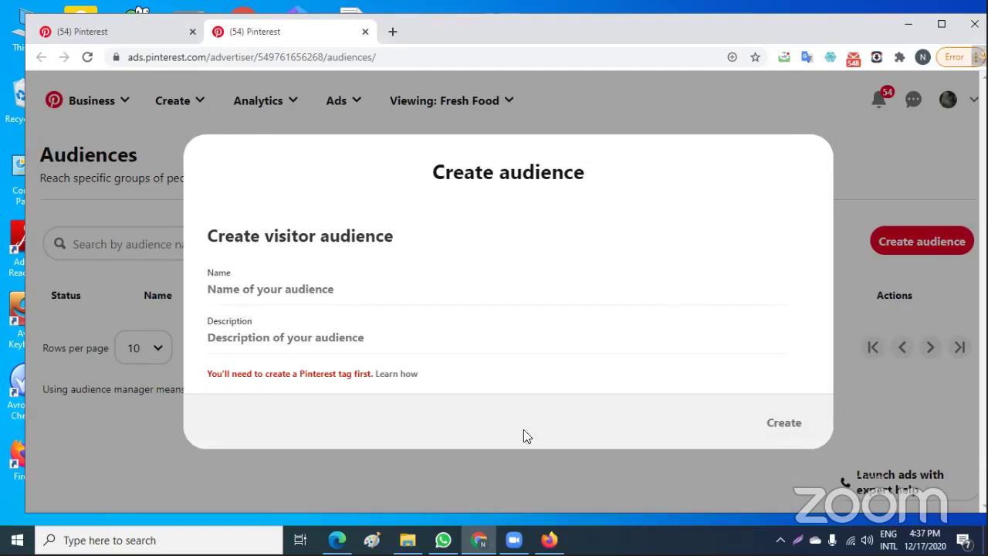
pyautogui.click(395, 379)
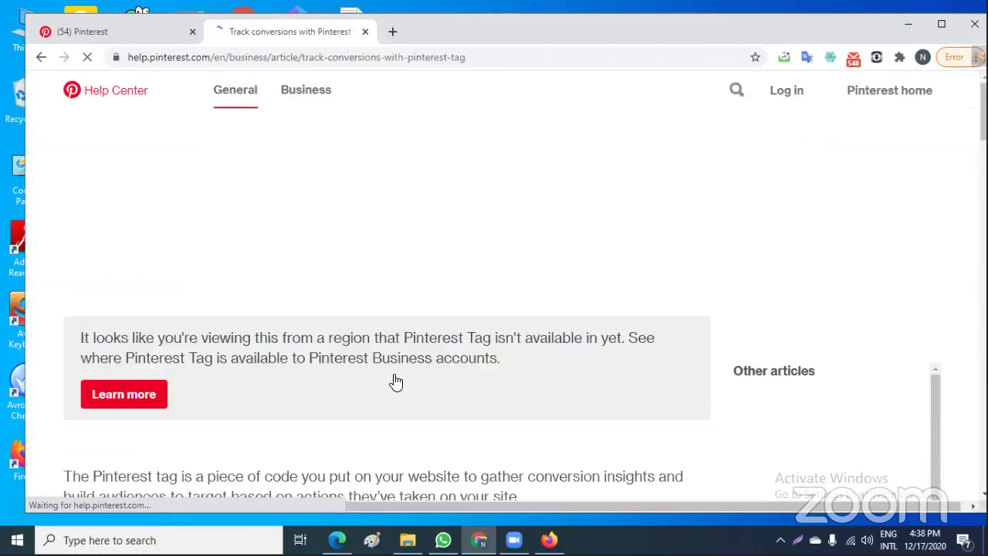
# Read through the Track conversions with Pinterest tag article, then return to the Ads Manager campaign tab
pyautogui.scroll(-3, 430, 335)
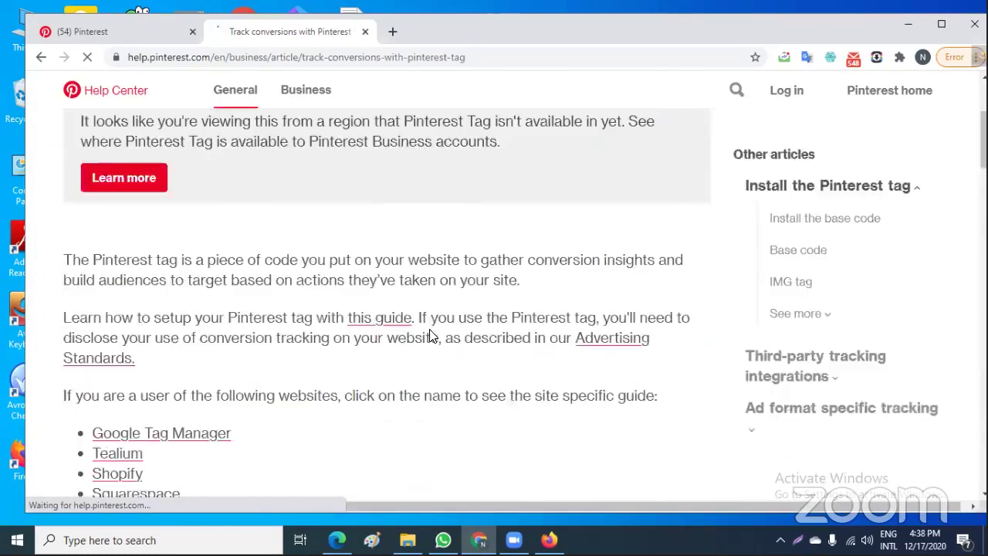
pyautogui.scroll(2, 430, 335)
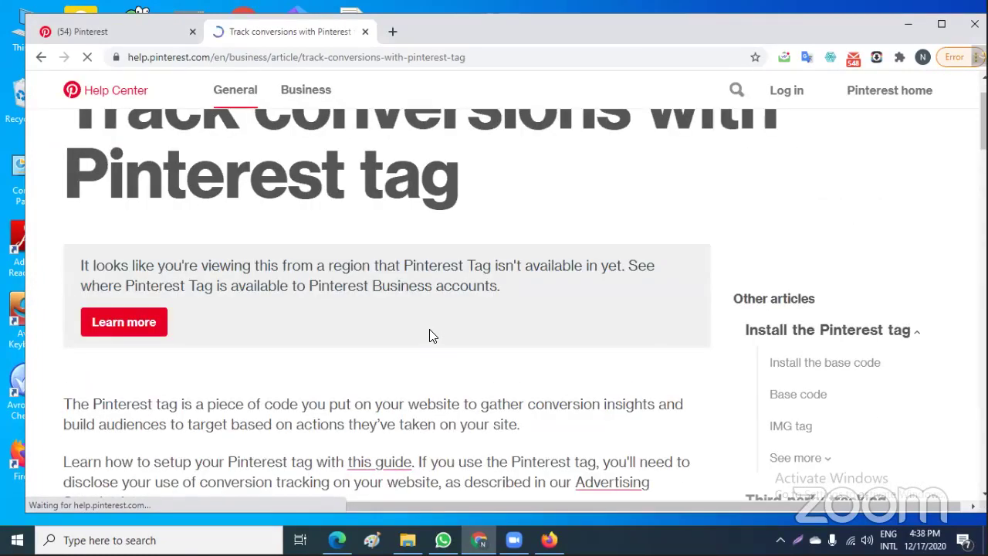
pyautogui.scroll(1, 429, 329)
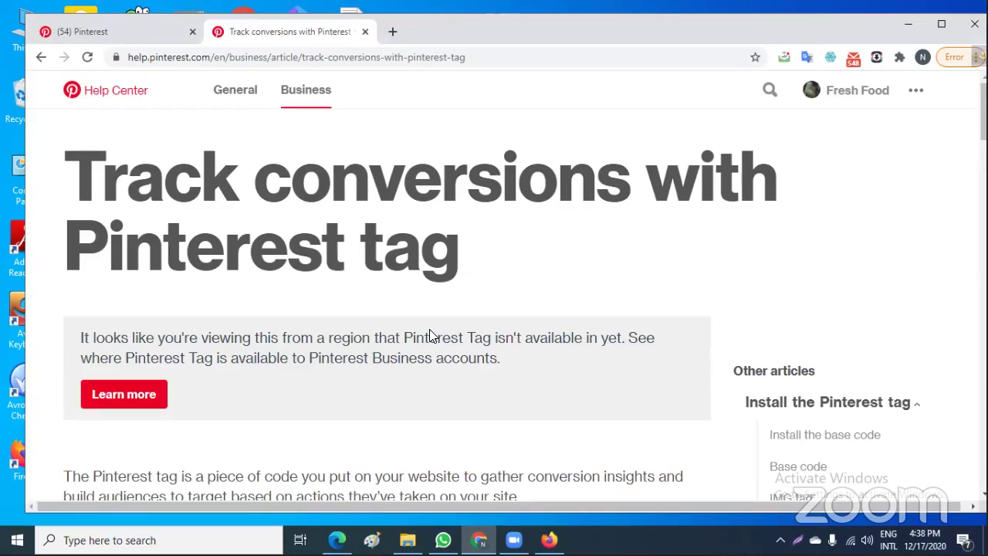
pyautogui.scroll(-10, 430, 335)
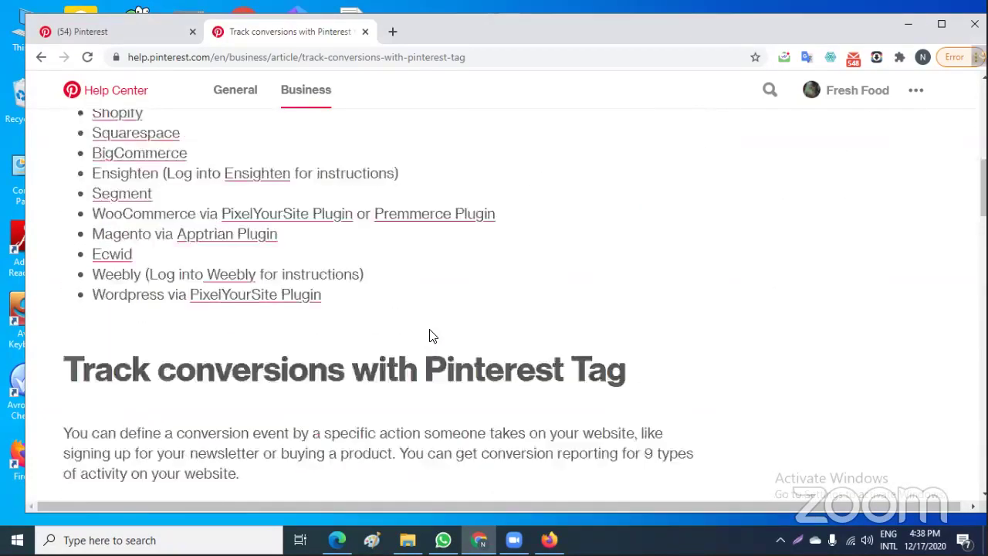
pyautogui.scroll(-3, 430, 335)
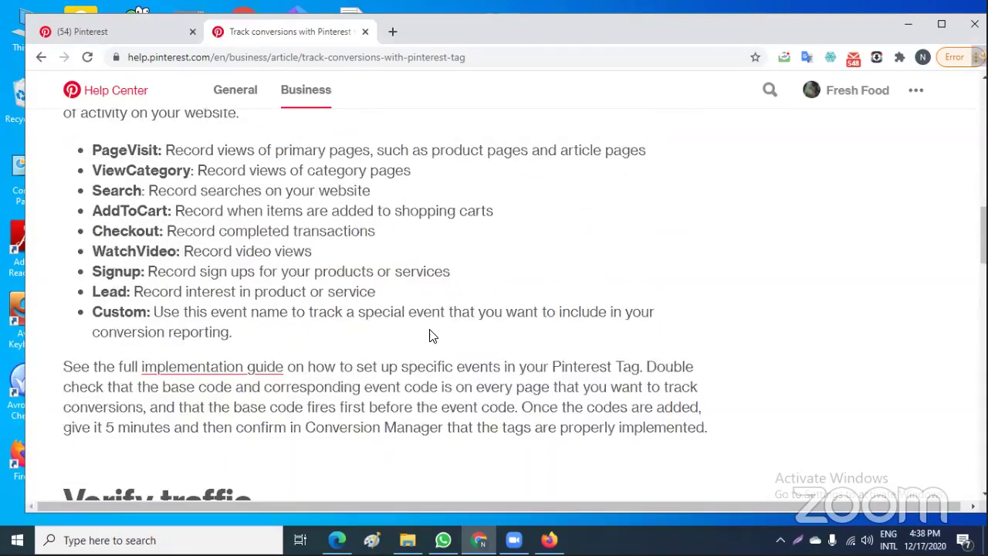
pyautogui.scroll(-9, 433, 335)
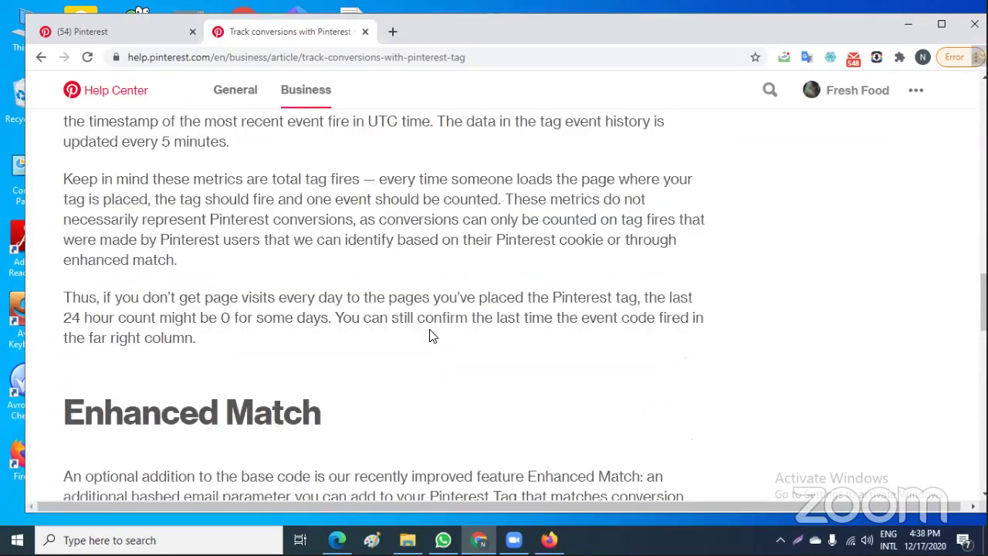
pyautogui.scroll(8, 430, 335)
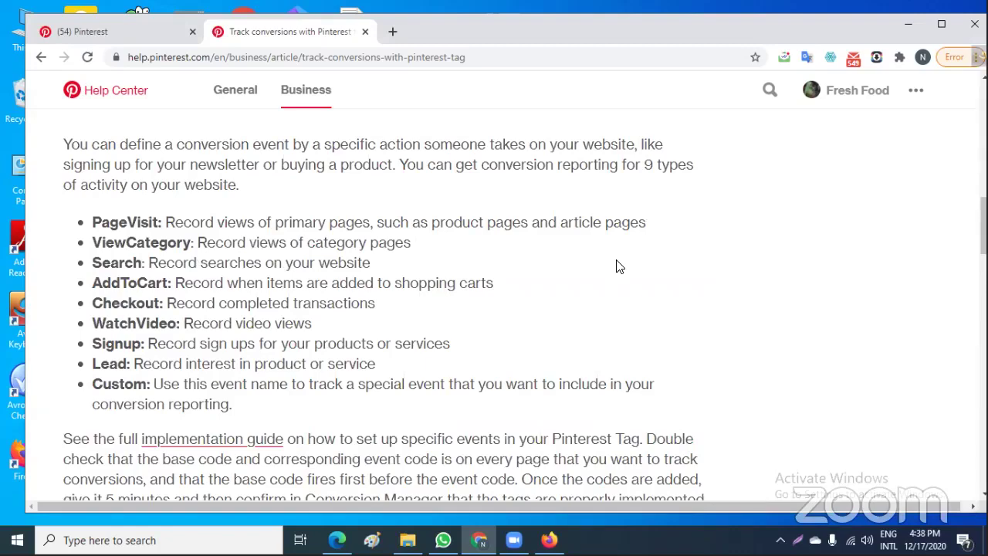
pyautogui.scroll(1, 498, 279)
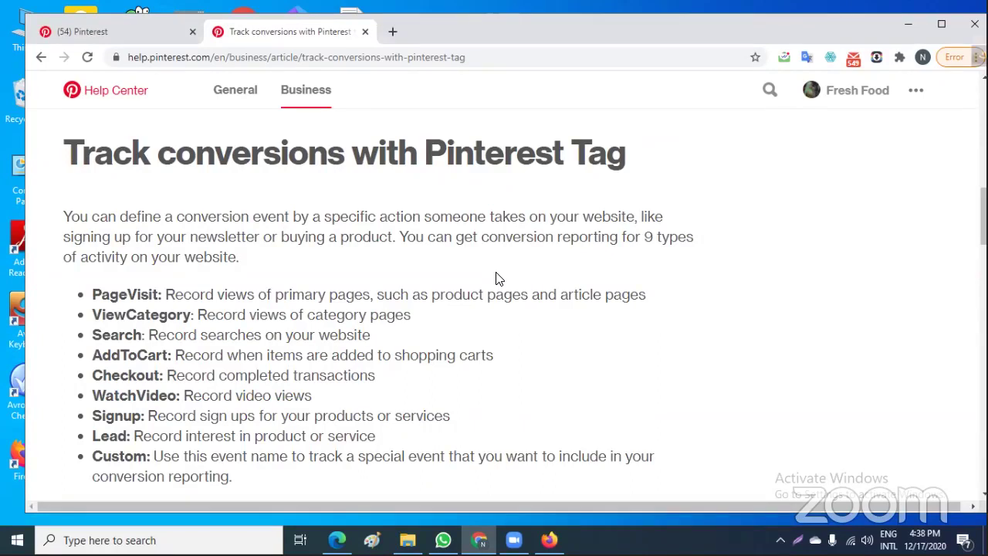
pyautogui.click(148, 30)
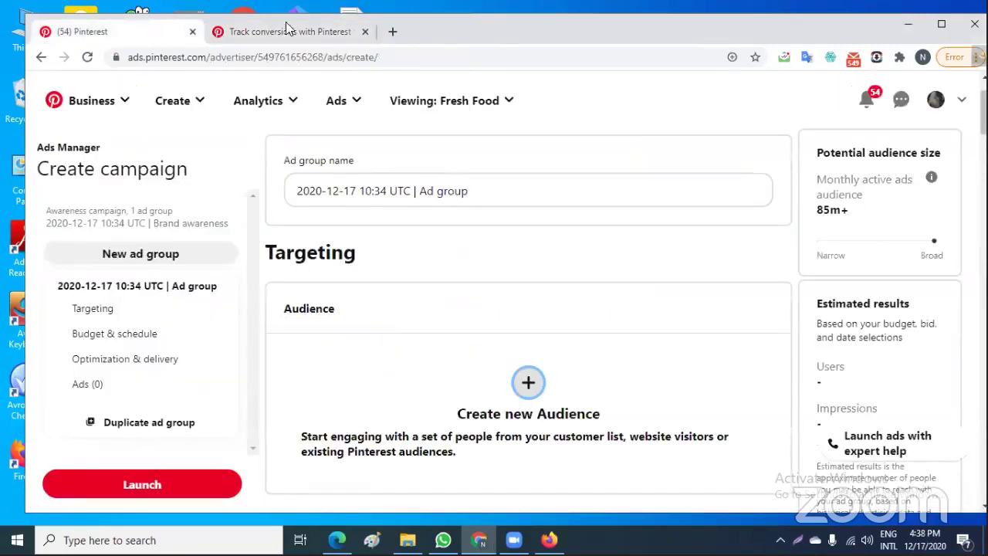
# Close the Track conversions help tab and open a new blank Chrome tab
pyautogui.click(364, 31)
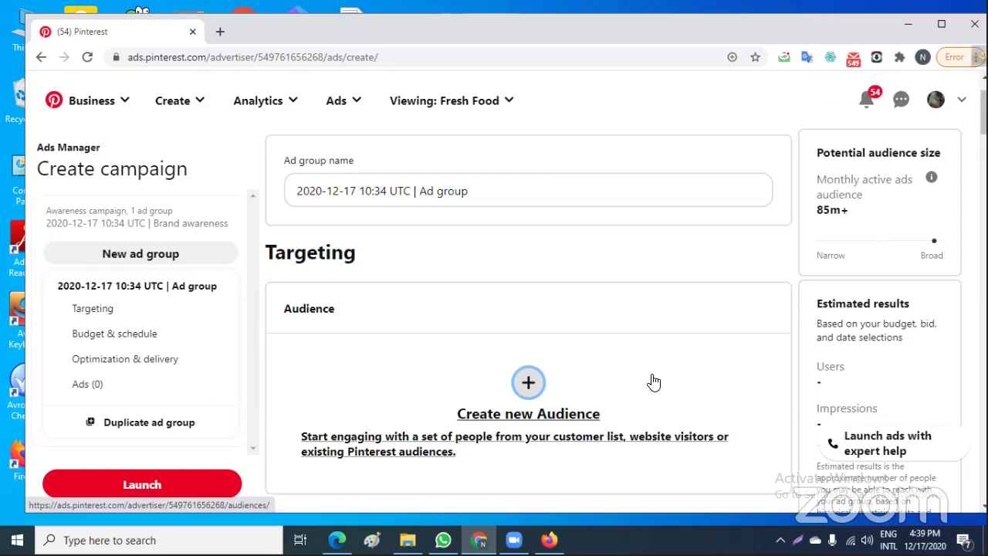
pyautogui.click(221, 32)
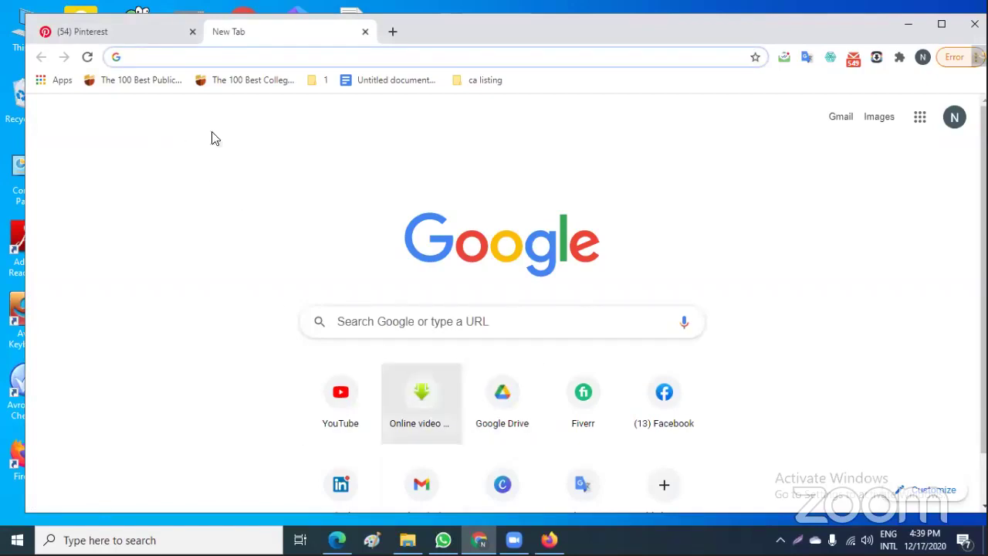
# Load pinterest.com from the address bar autocomplete to reach the Pinterest Business hub
pyautogui.write('p')
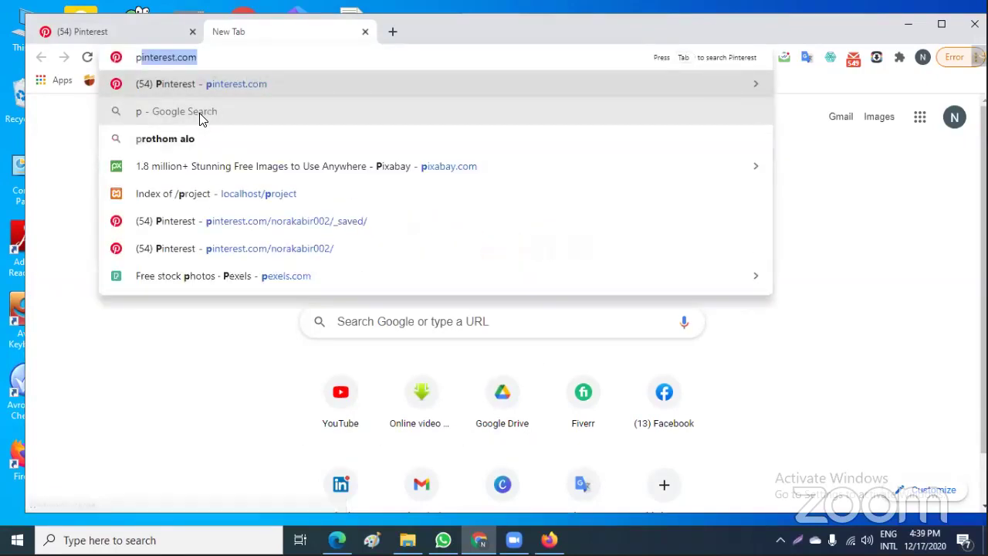
pyautogui.press('Return')
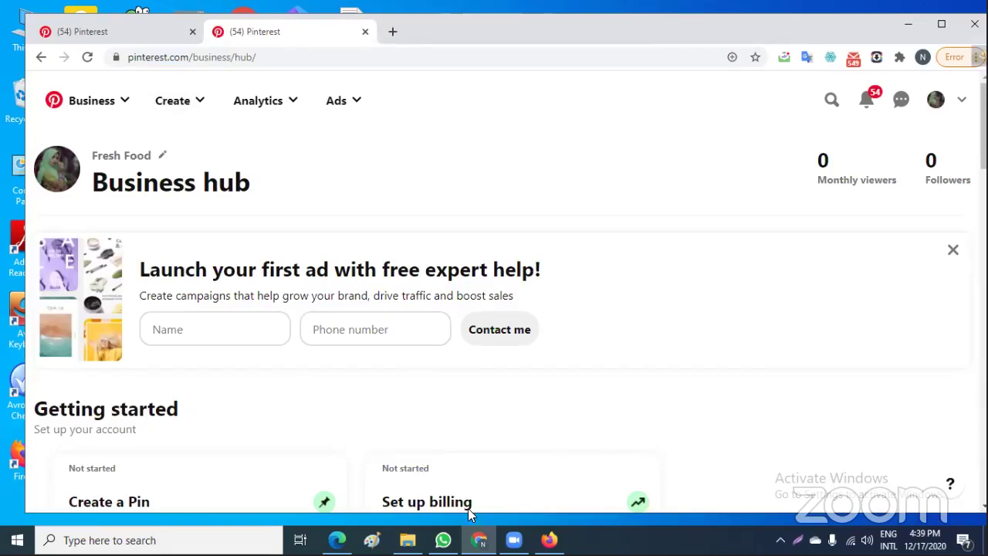
# Log into the My Blog wp-admin dashboard in a third tab, dismiss Save password, and return to Pinterest
pyautogui.click(392, 32)
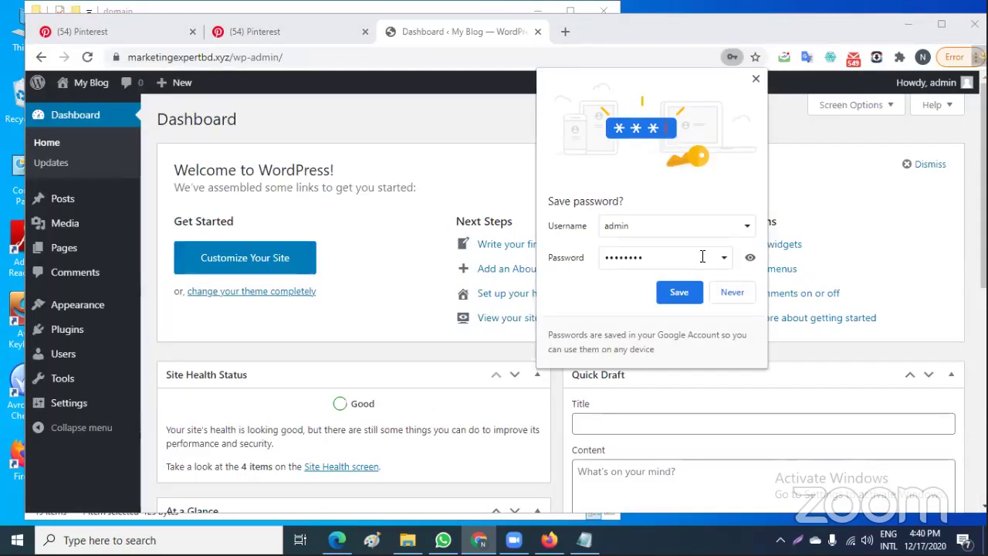
pyautogui.click(756, 79)
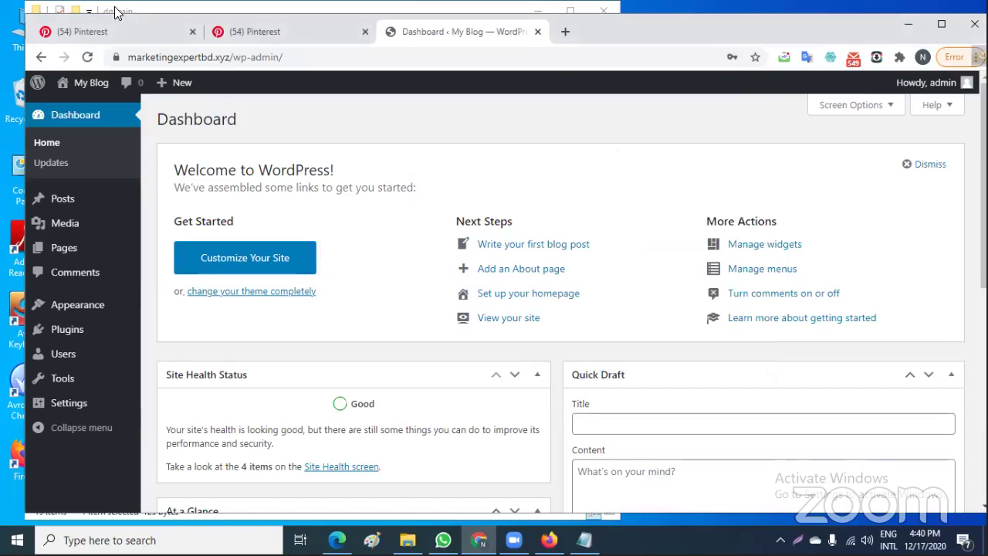
pyautogui.click(273, 31)
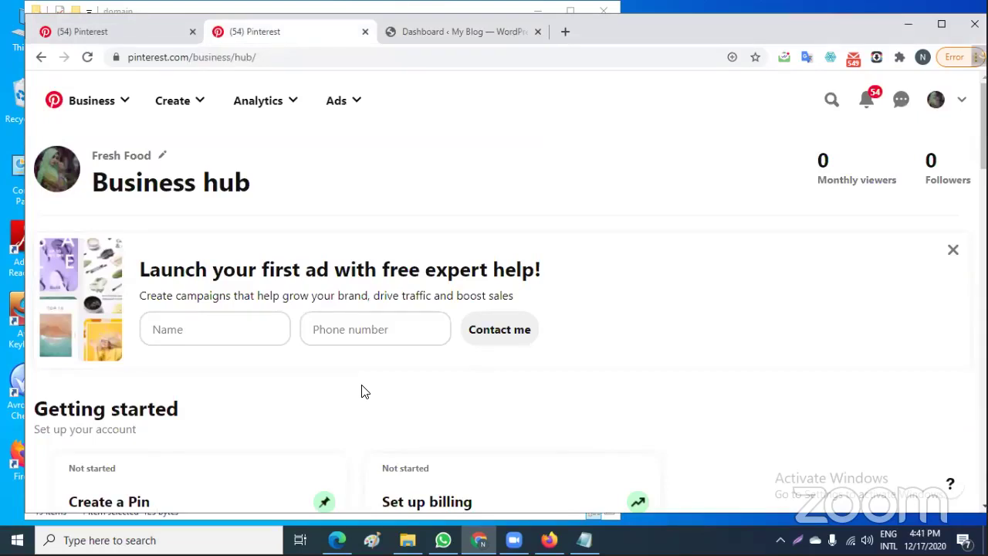
# Go to Pinterest account Settings > Claim and start claiming a website
pyautogui.click(962, 101)
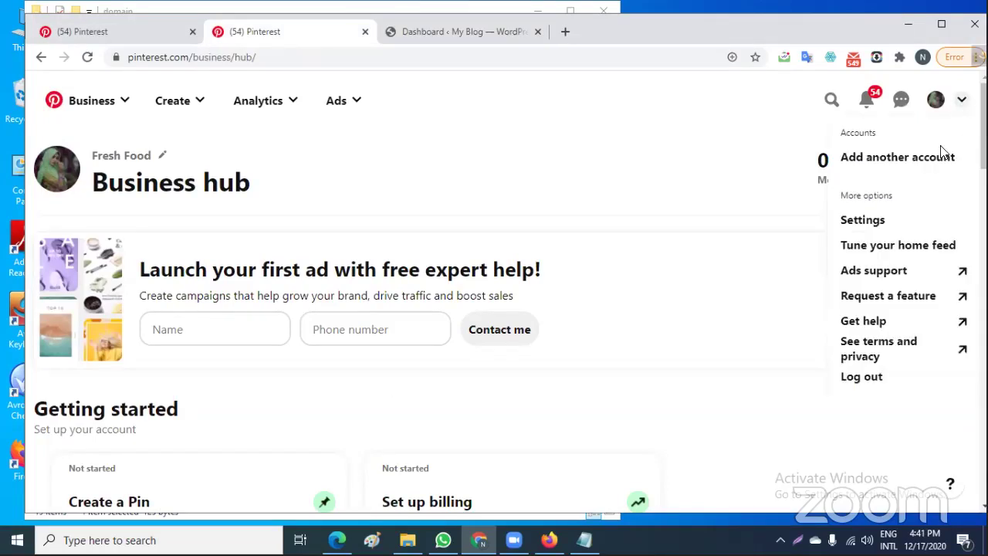
pyautogui.click(862, 220)
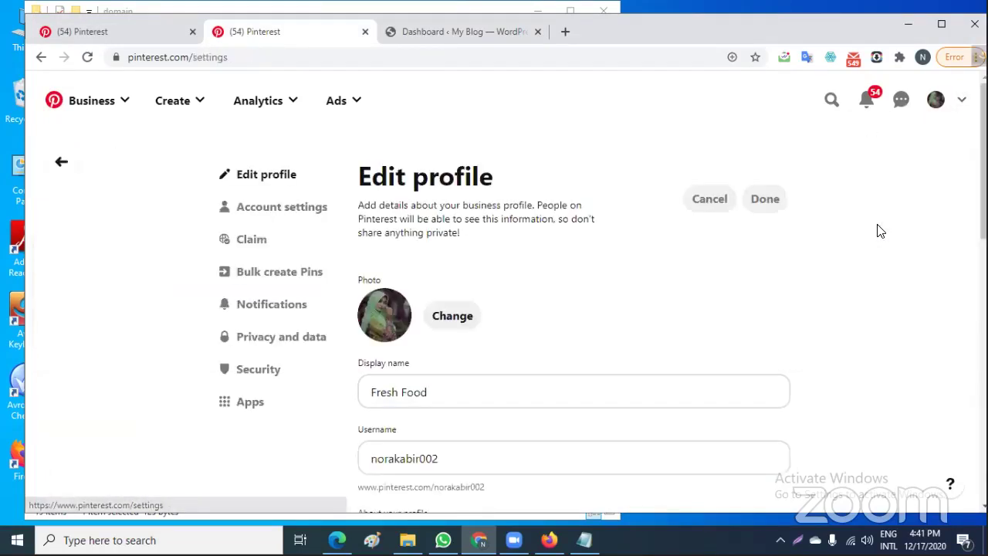
pyautogui.scroll(-2, 563, 270)
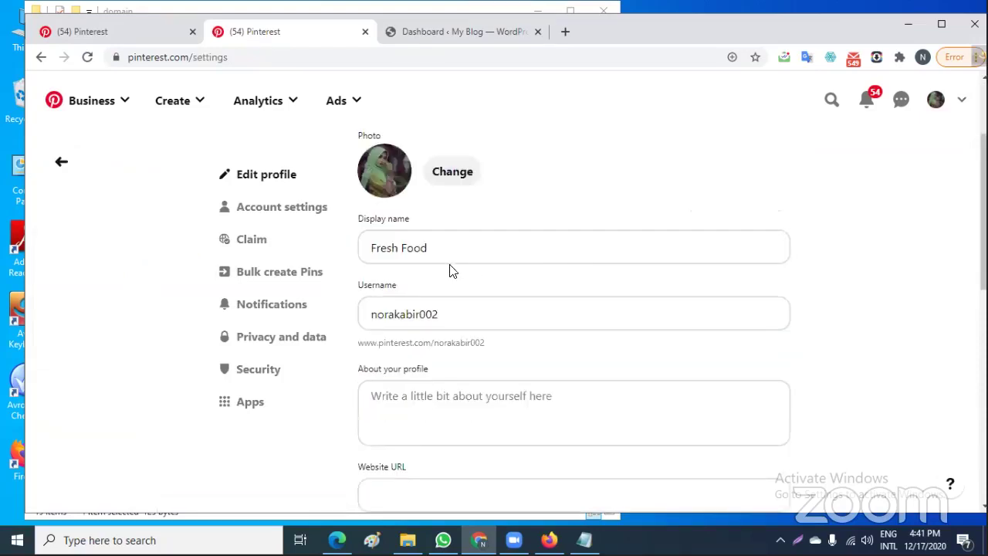
pyautogui.click(249, 241)
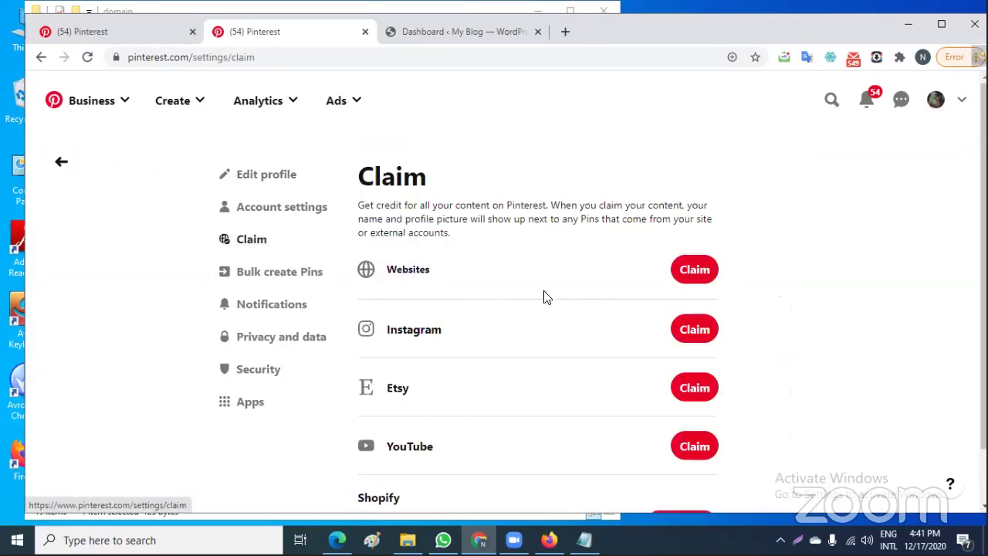
pyautogui.click(692, 269)
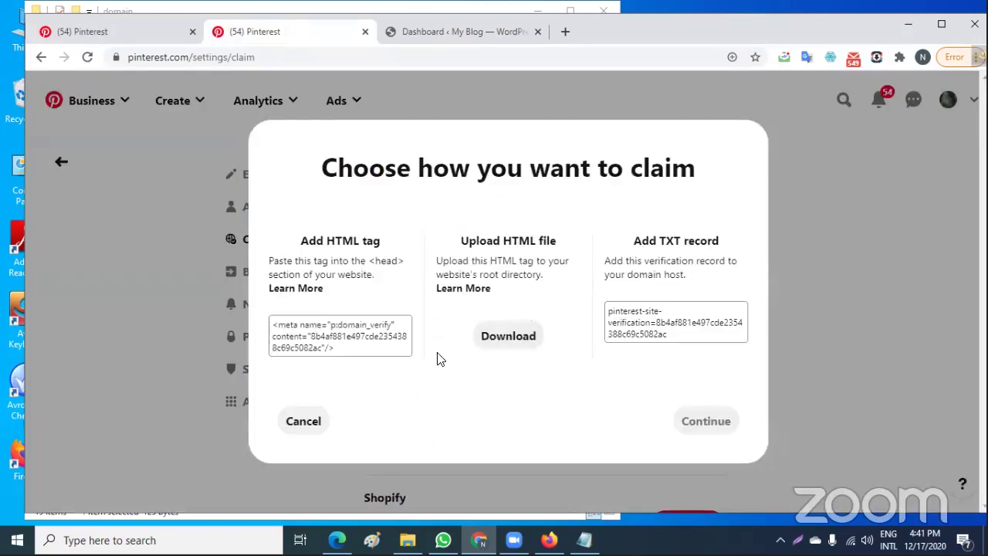
# Copy the HTML verification meta tag and switch to the WordPress dashboard tab
pyautogui.click(362, 336)
pyautogui.click(368, 345)
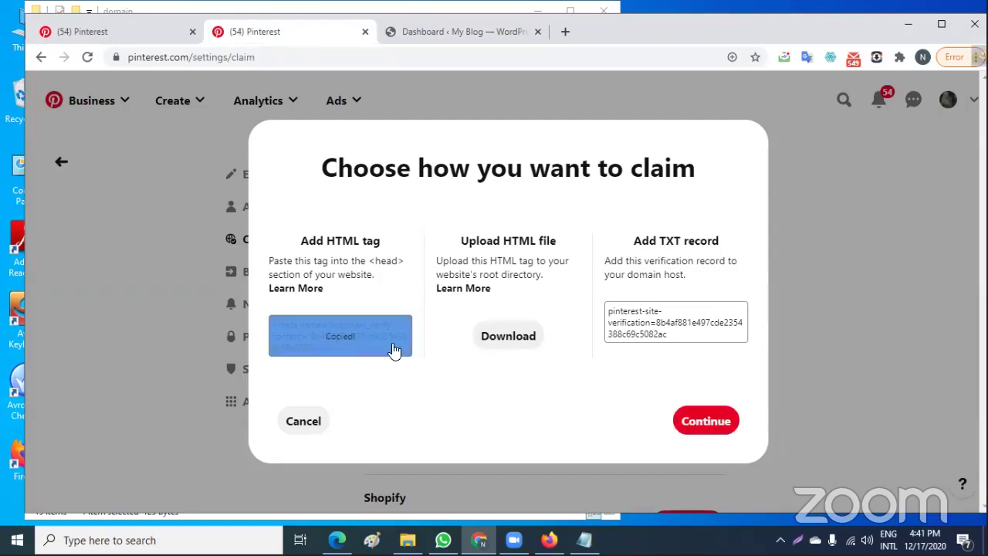
pyautogui.click(472, 33)
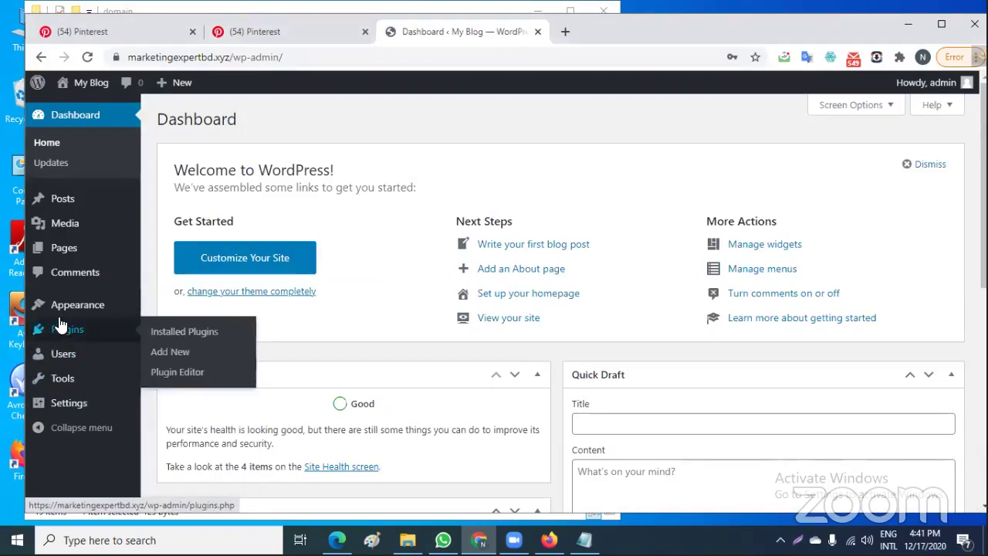
# Open Appearance > Theme Editor, then choose Go back on the Heads up warning
pyautogui.moveTo(70, 309)
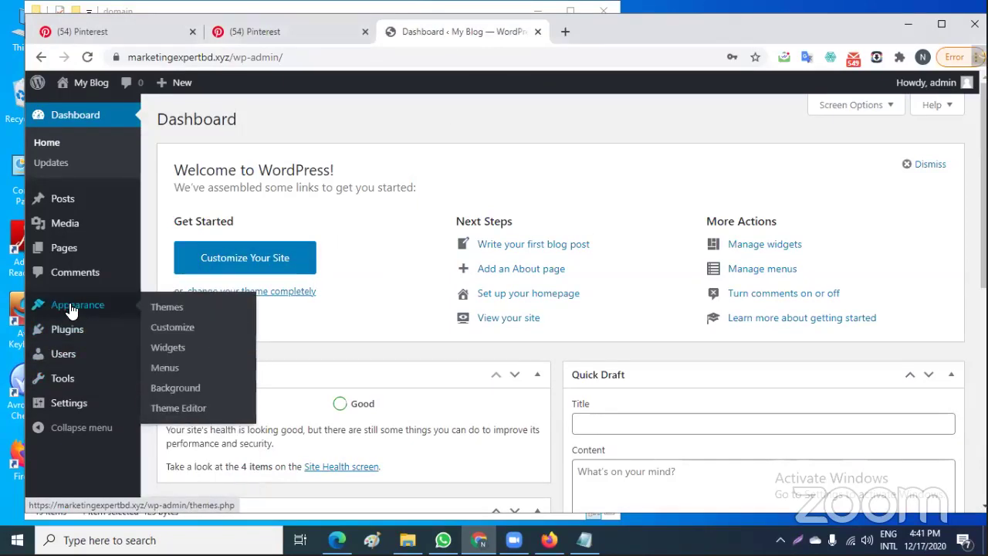
pyautogui.click(179, 410)
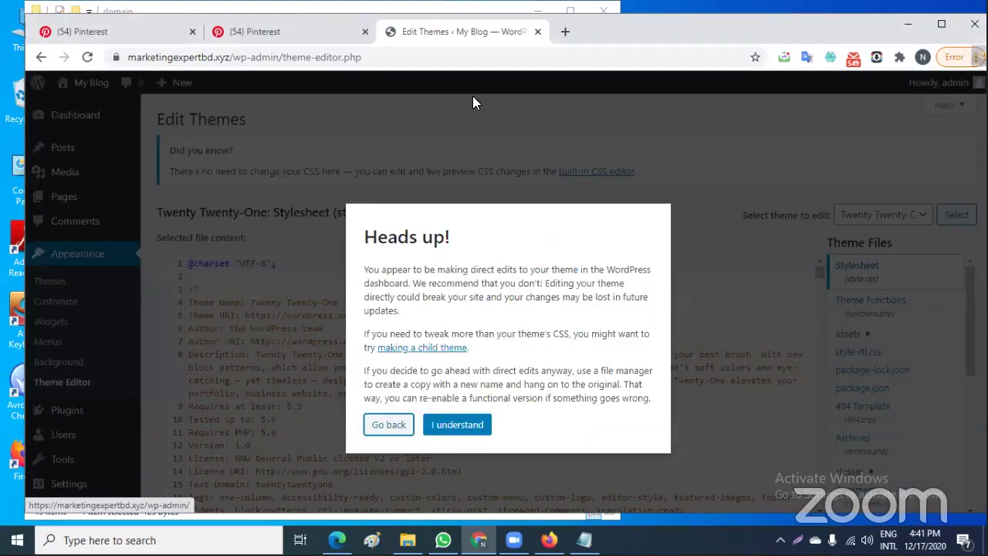
pyautogui.click(398, 430)
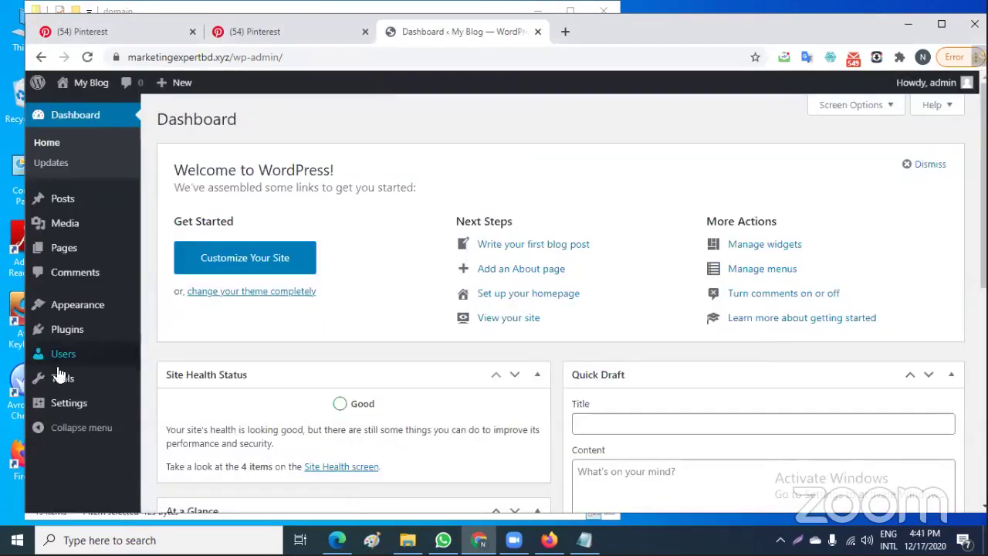
# Go to Plugins > Add New
pyautogui.moveTo(58, 381)
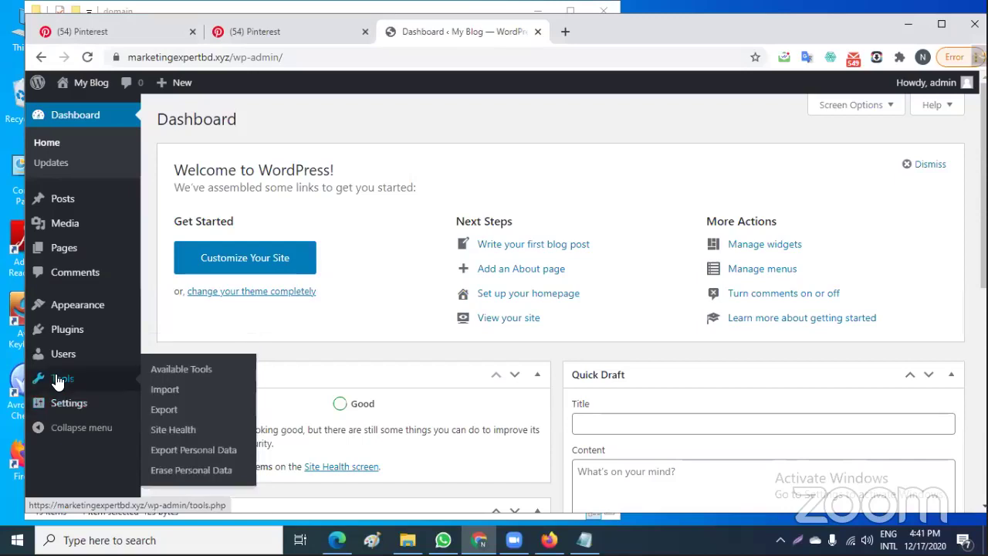
pyautogui.moveTo(63, 334)
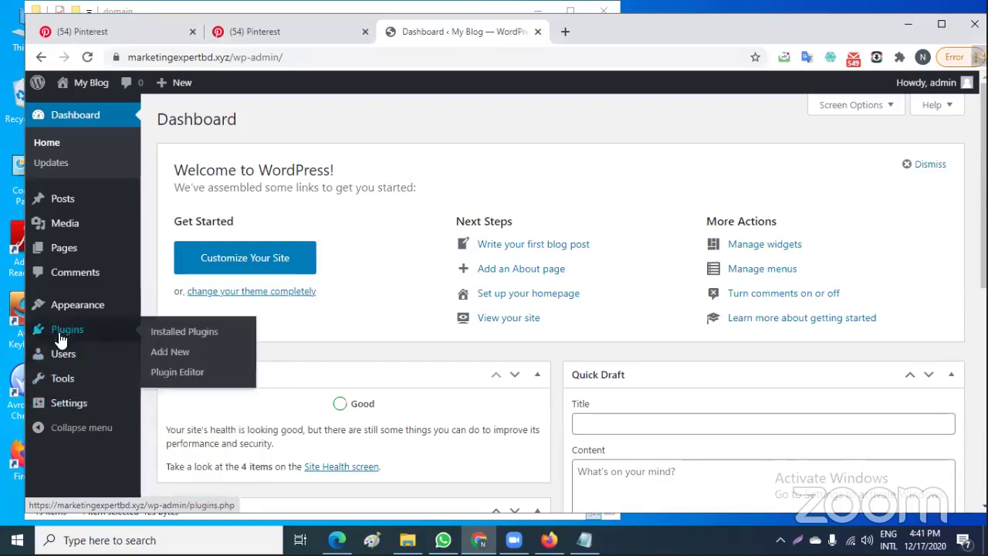
pyautogui.click(173, 354)
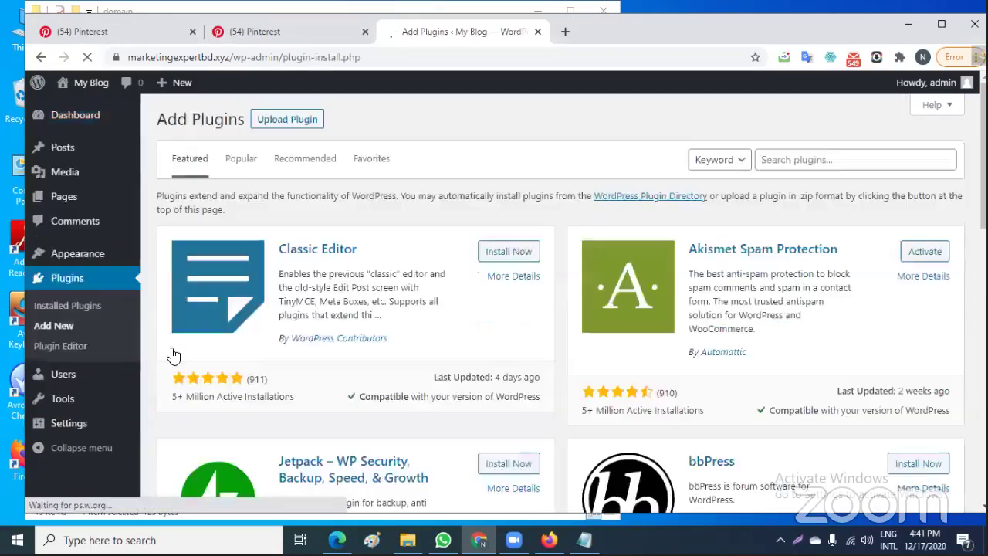
# Search plugins for 'insert header' and install Insert Headers and Footers
pyautogui.click(797, 159)
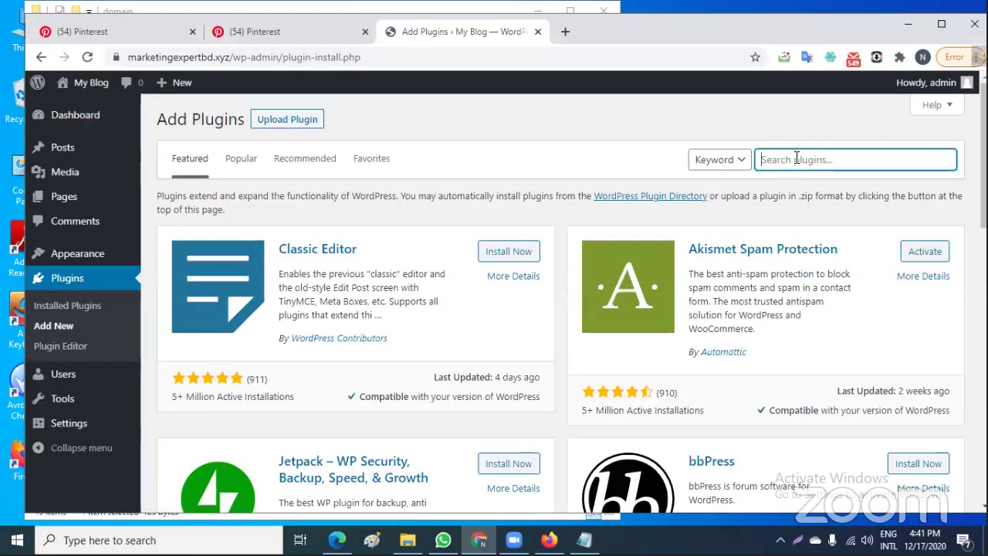
pyautogui.write('i')
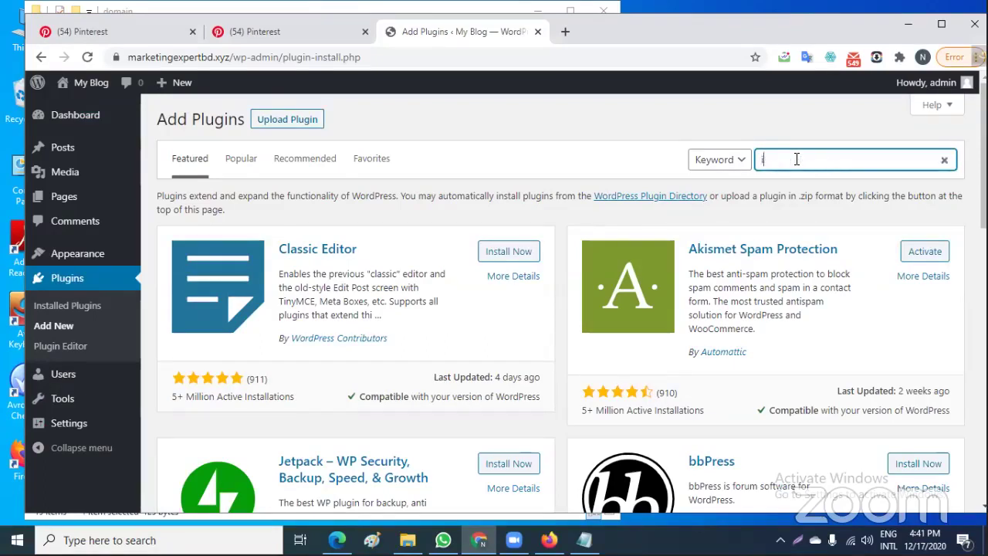
pyautogui.write('nsert head')
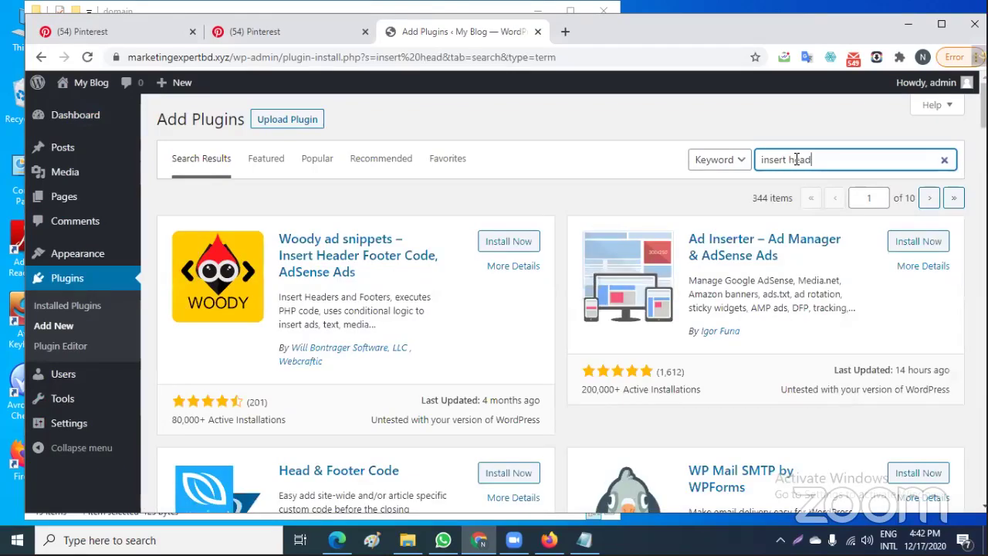
pyautogui.scroll(-4, 703, 278)
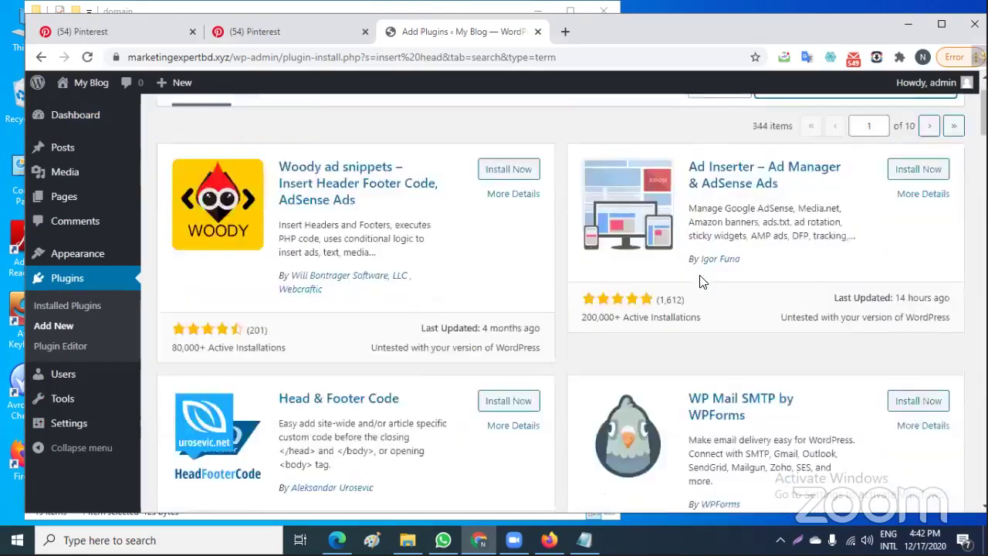
pyautogui.scroll(4, 702, 282)
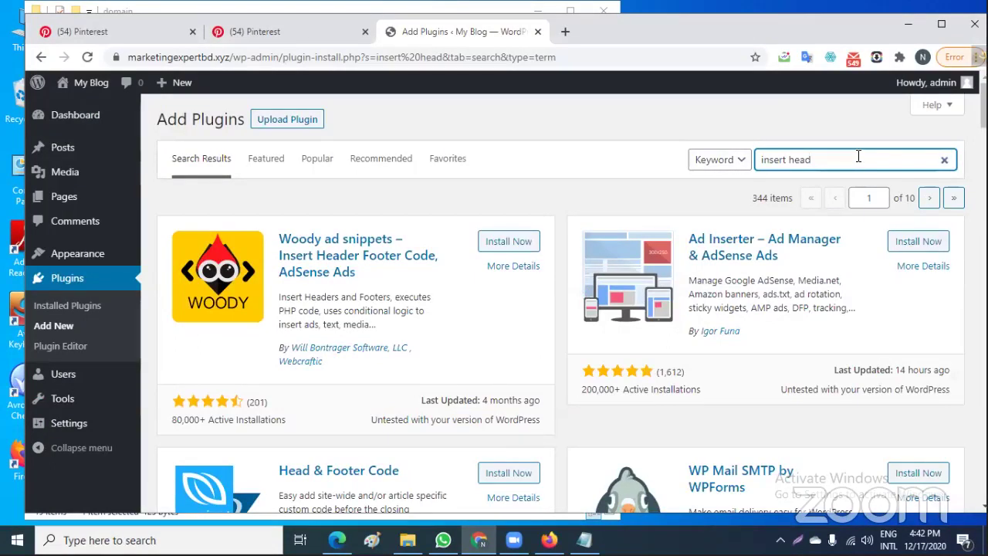
pyautogui.write('er')
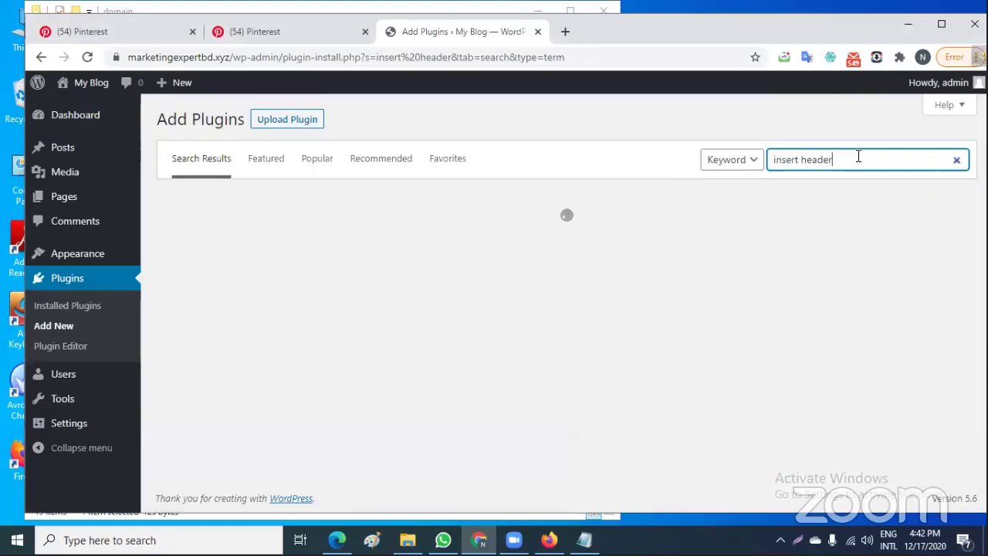
pyautogui.scroll(-3, 823, 255)
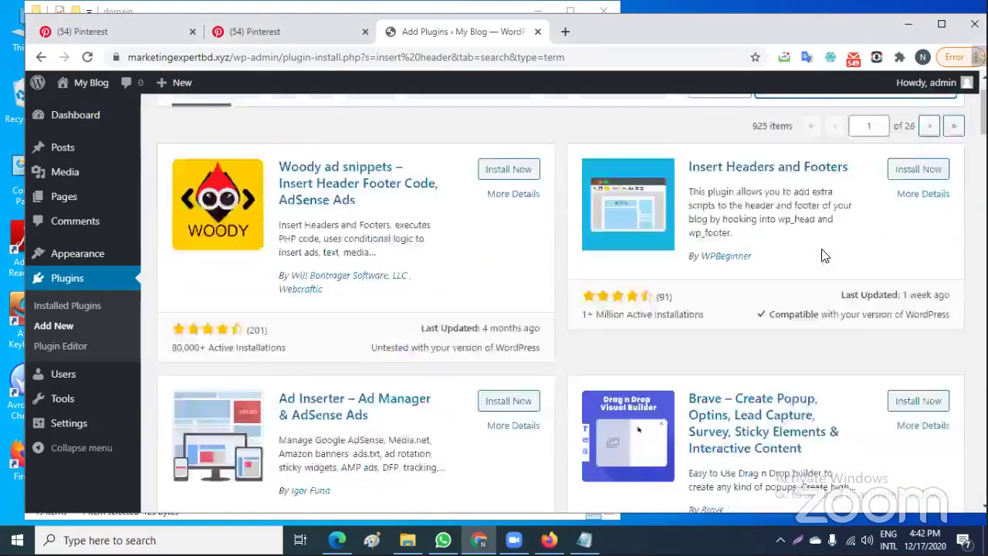
pyautogui.scroll(3, 823, 255)
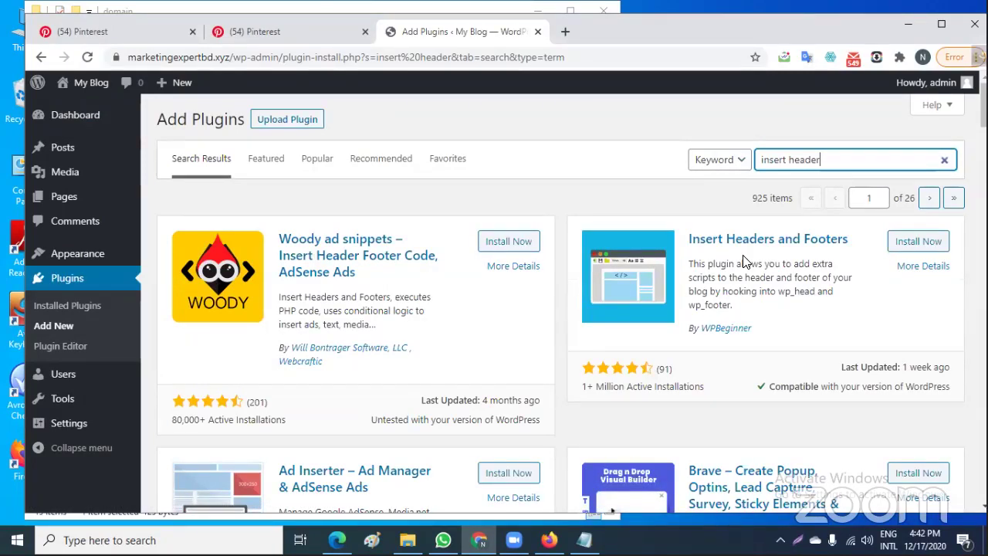
pyautogui.click(922, 242)
# Activate Insert Headers and Footers and open its page under Settings
pyautogui.click(925, 241)
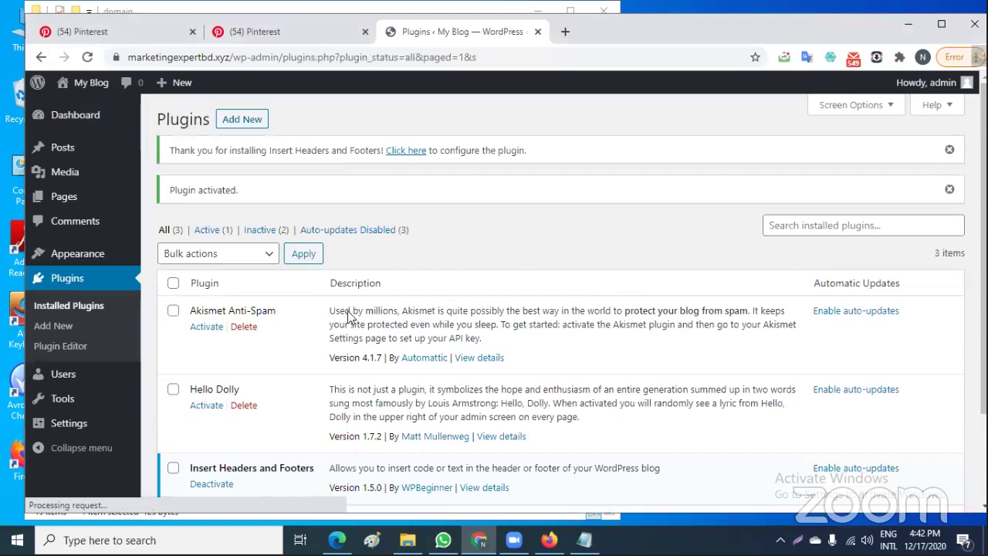
pyautogui.scroll(-3, 216, 342)
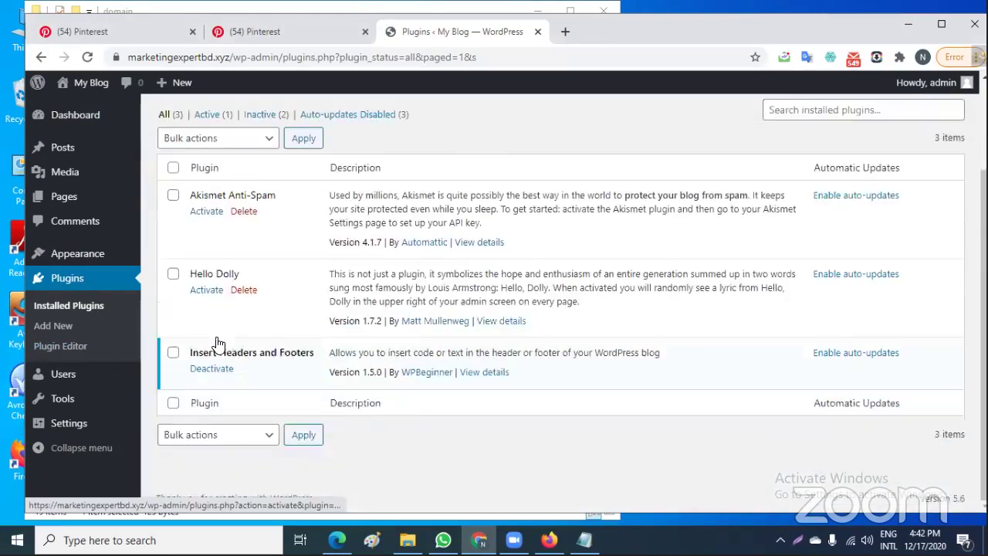
pyautogui.scroll(3, 224, 343)
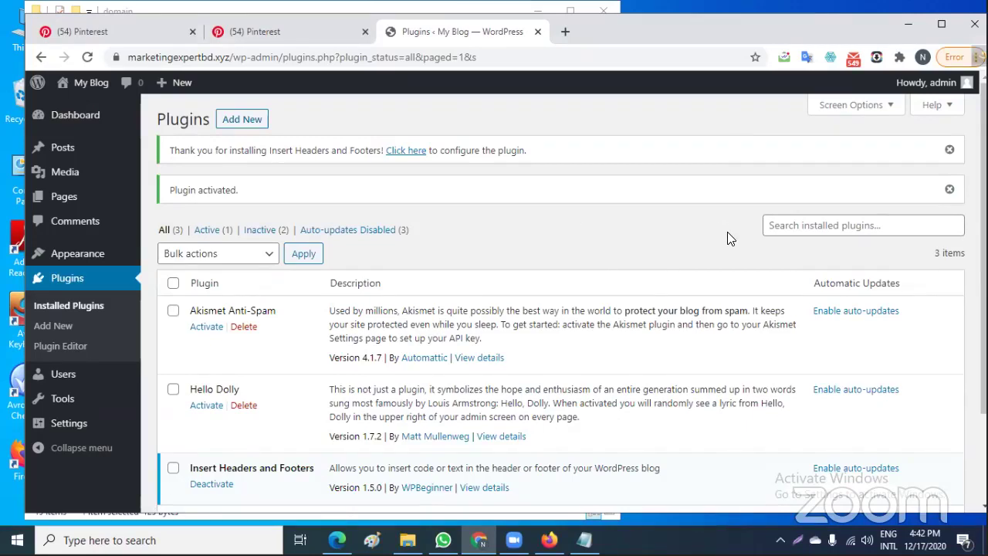
pyautogui.moveTo(62, 425)
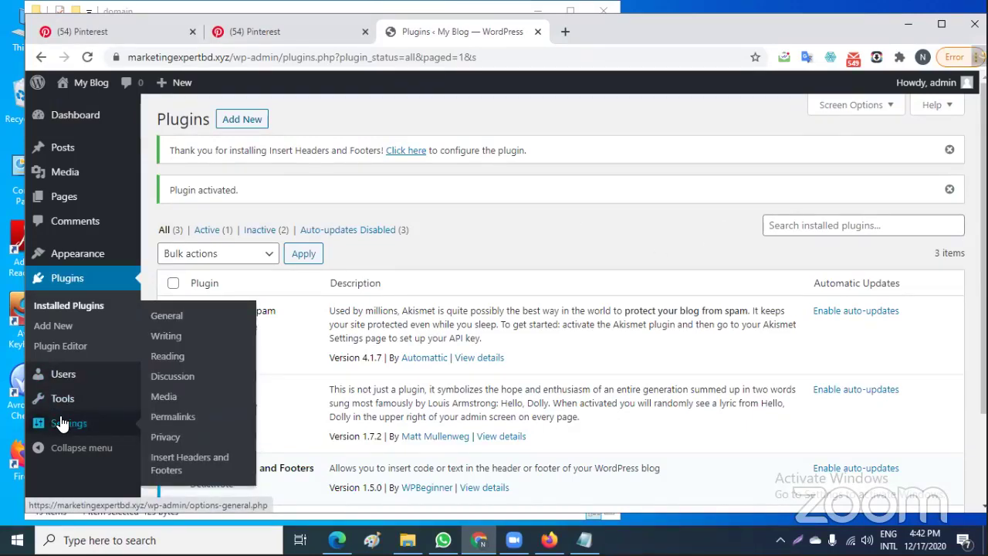
pyautogui.scroll(-2, 452, 259)
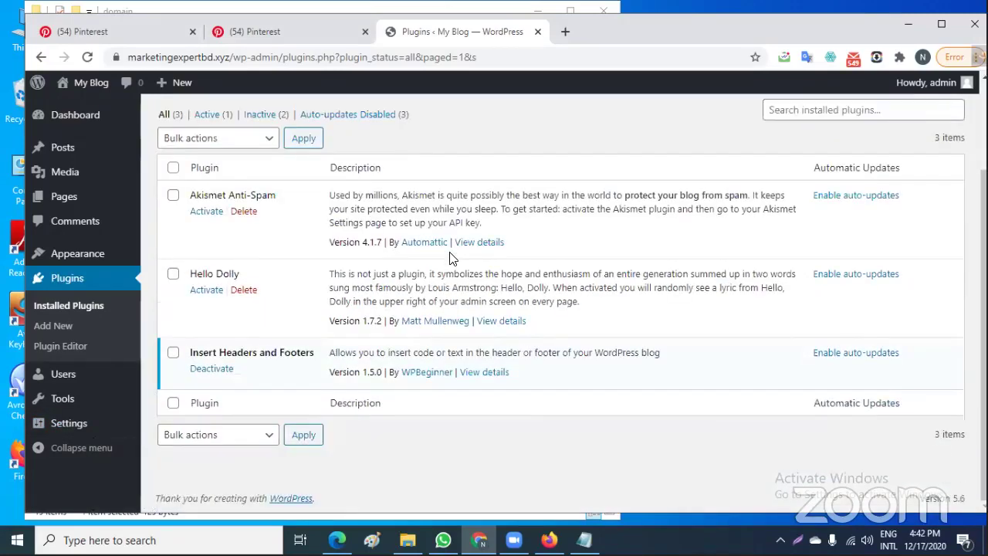
pyautogui.click(70, 430)
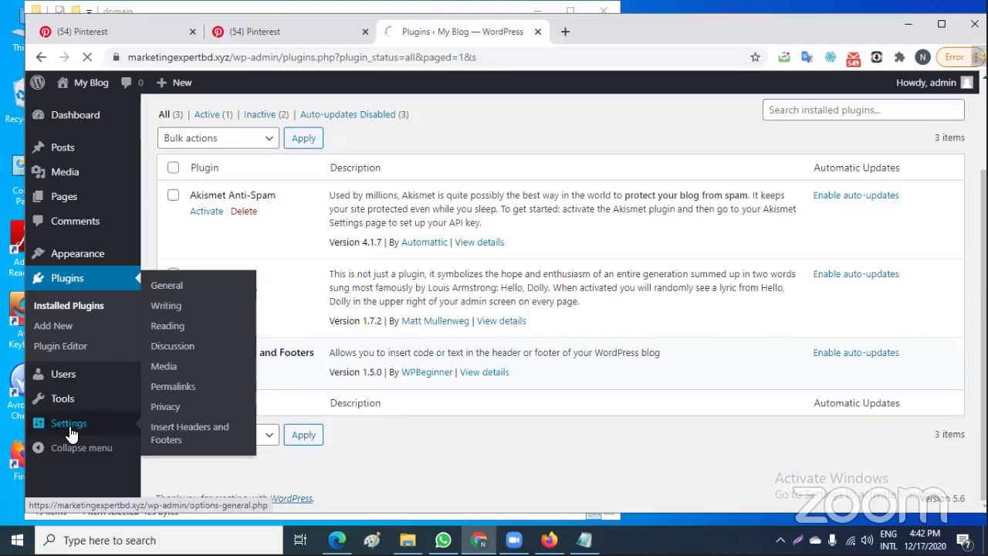
pyautogui.scroll(-2, 82, 432)
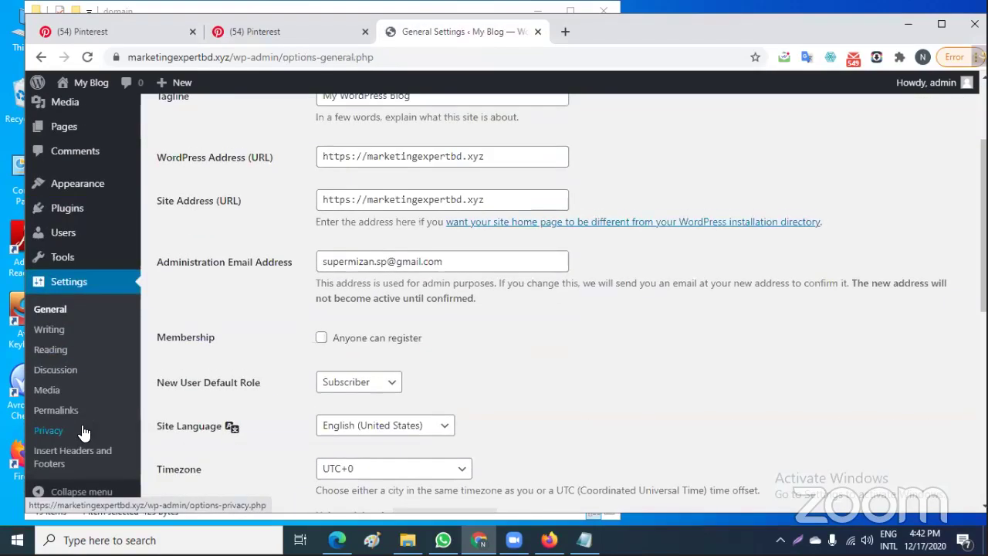
pyautogui.click(57, 463)
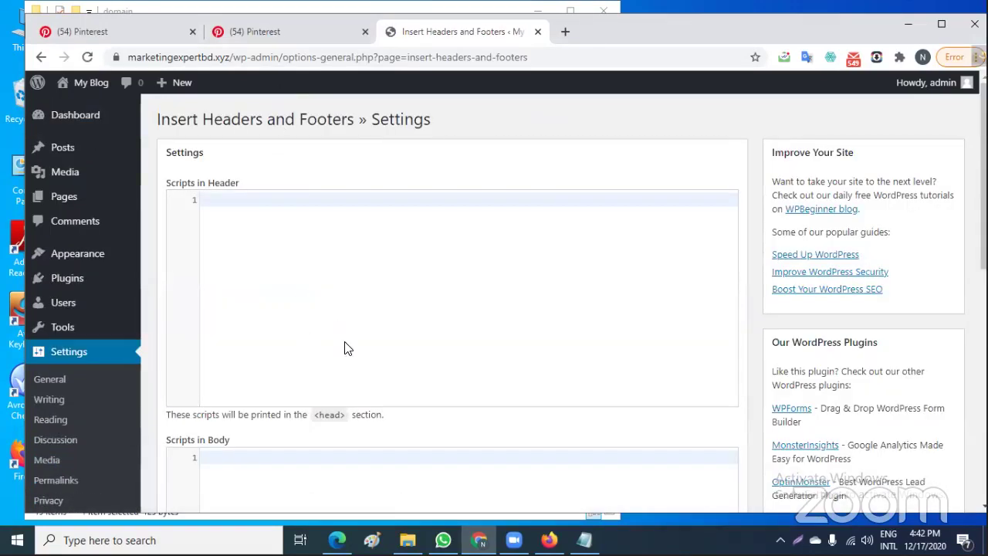
# Try pasting into Scripts in Header via right-click, then place the cursor on line 1
pyautogui.rightClick(276, 268)
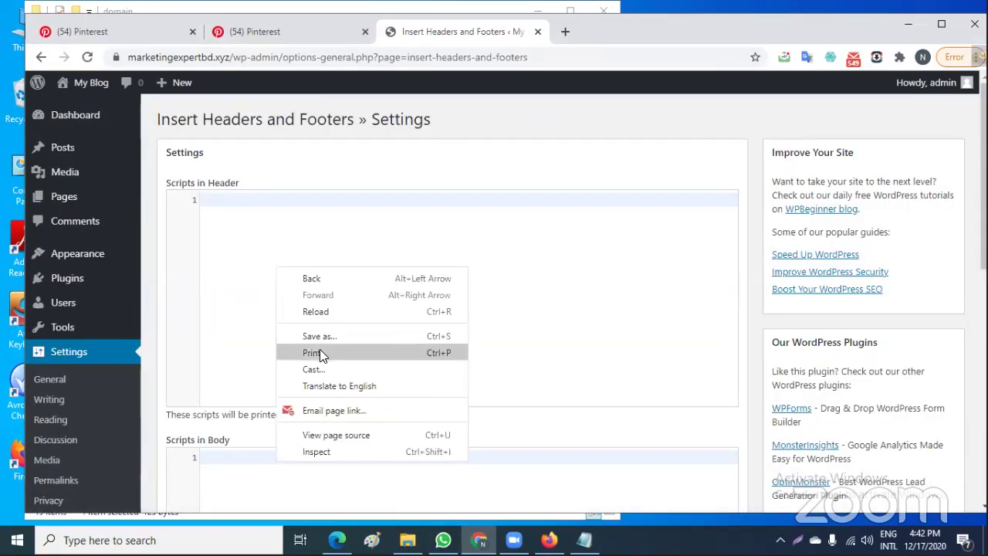
pyautogui.click(236, 293)
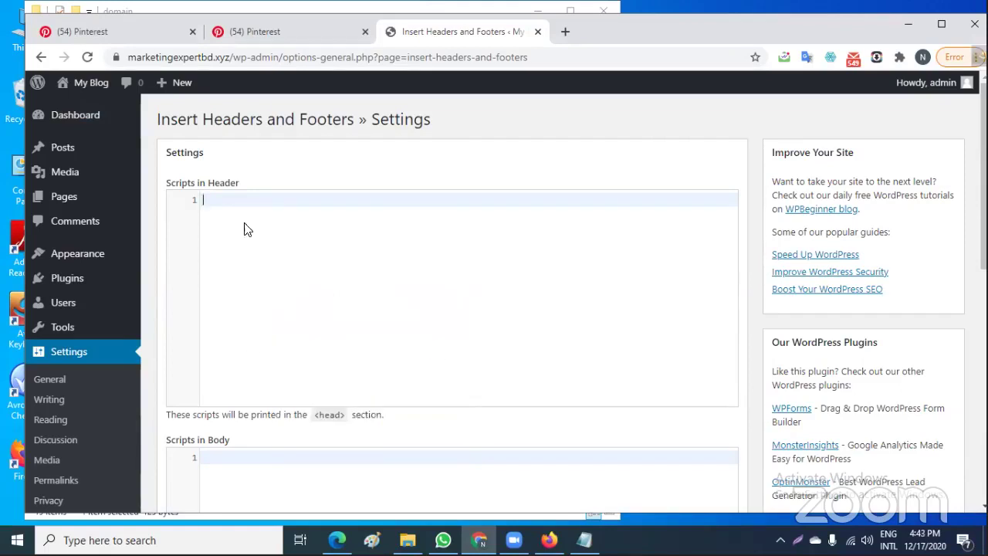
pyautogui.rightClick(296, 251)
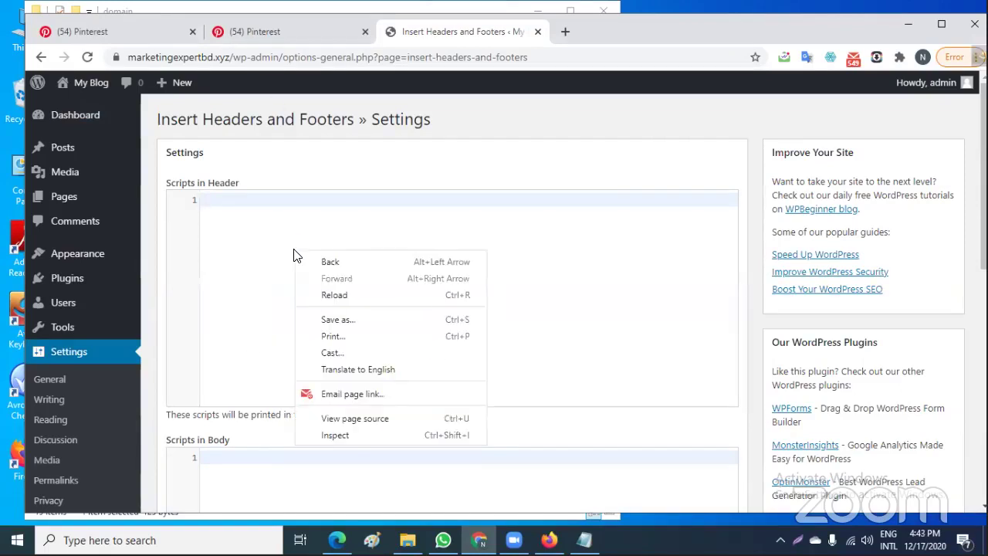
pyautogui.click(223, 281)
# Copy Pinterest's HTML verification tag, paste it into Scripts in Header, and save
pyautogui.click(261, 17)
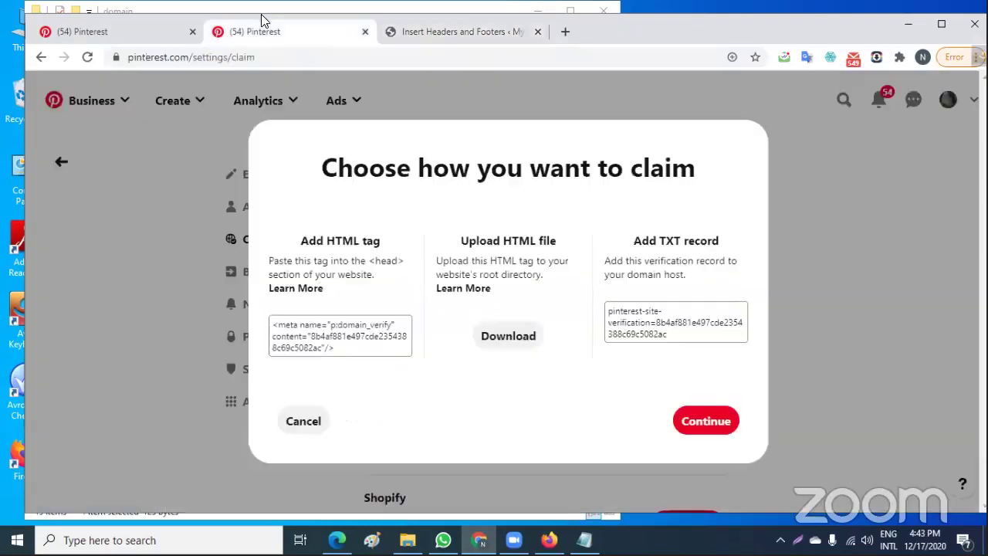
pyautogui.click(321, 334)
pyautogui.click(461, 29)
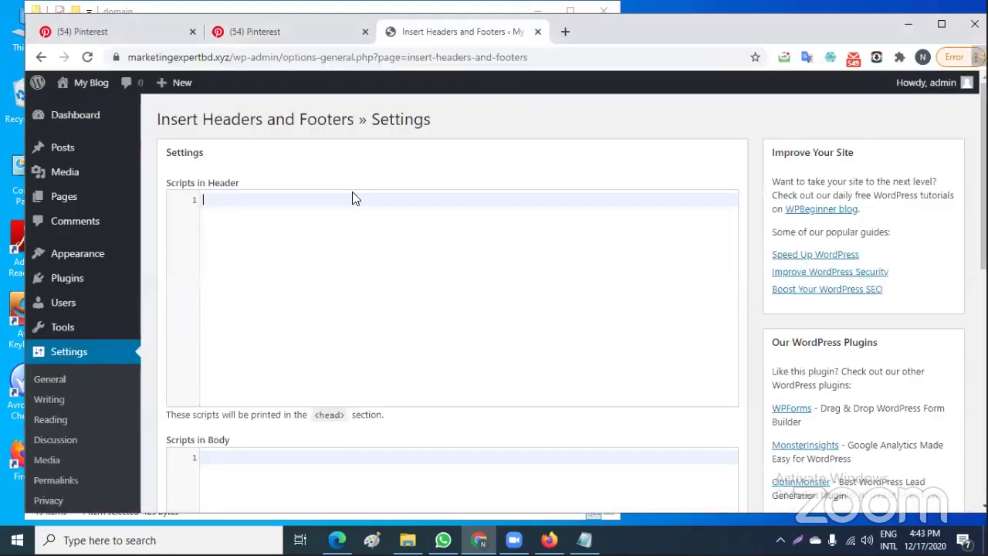
pyautogui.write('<meta name="p:domain_verify" content="8b4af881e497cde2354388c69c5082ac"/>')
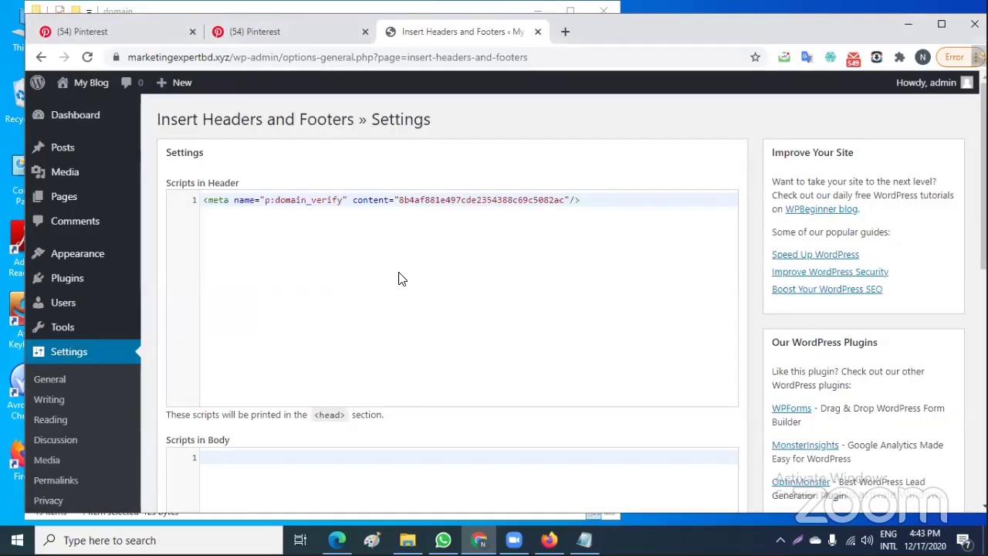
pyautogui.scroll(-7, 400, 278)
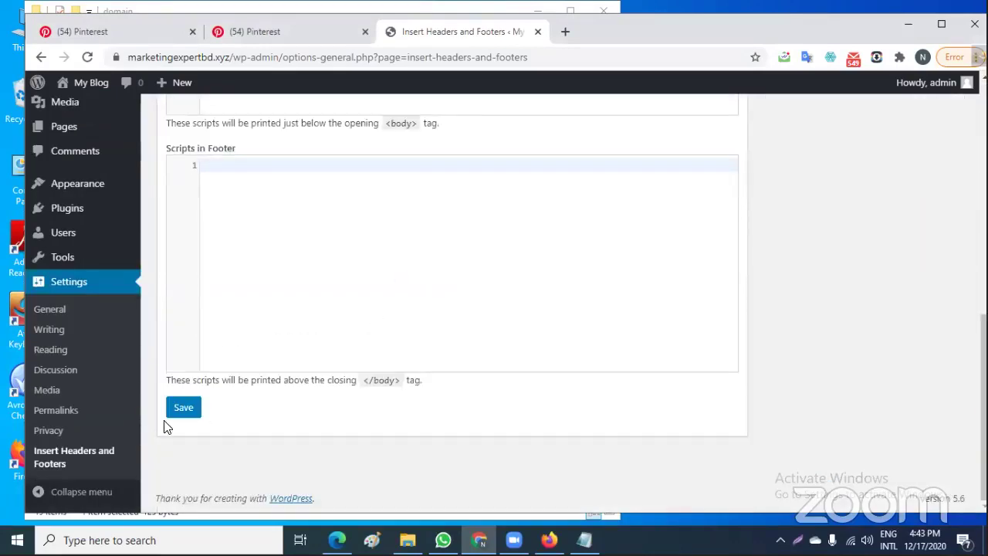
pyautogui.click(176, 407)
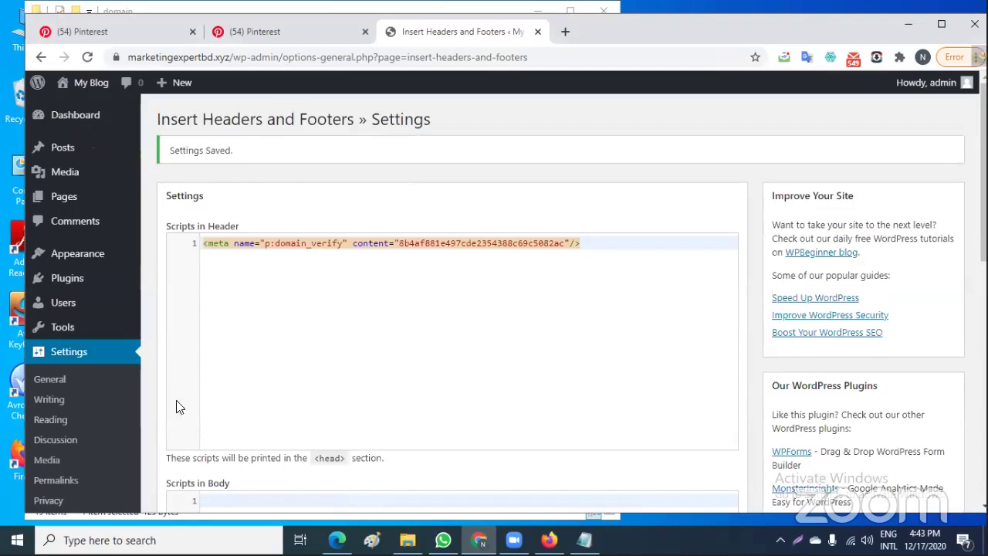
# Advance the Pinterest site claim to verification and copy the site address from the WordPress tab
pyautogui.click(284, 28)
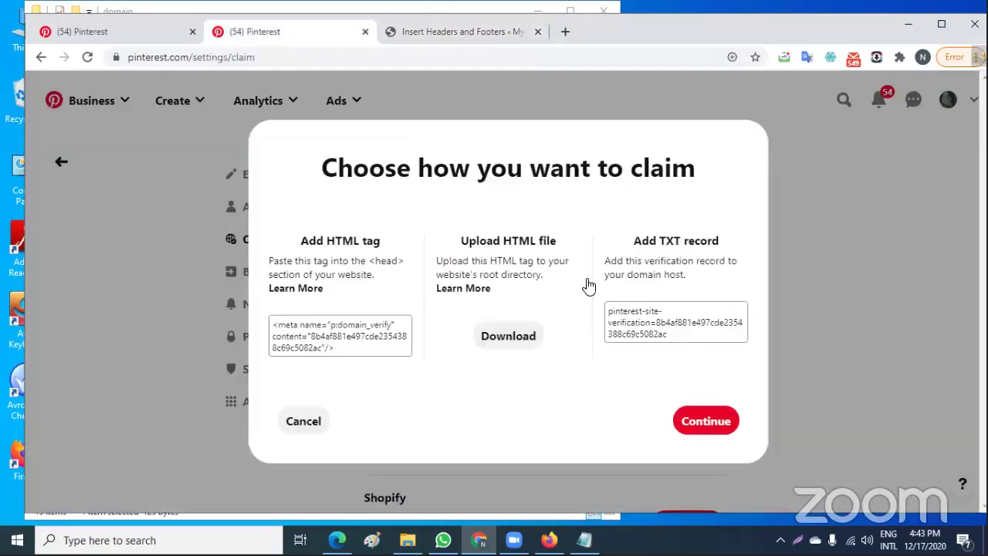
pyautogui.click(703, 420)
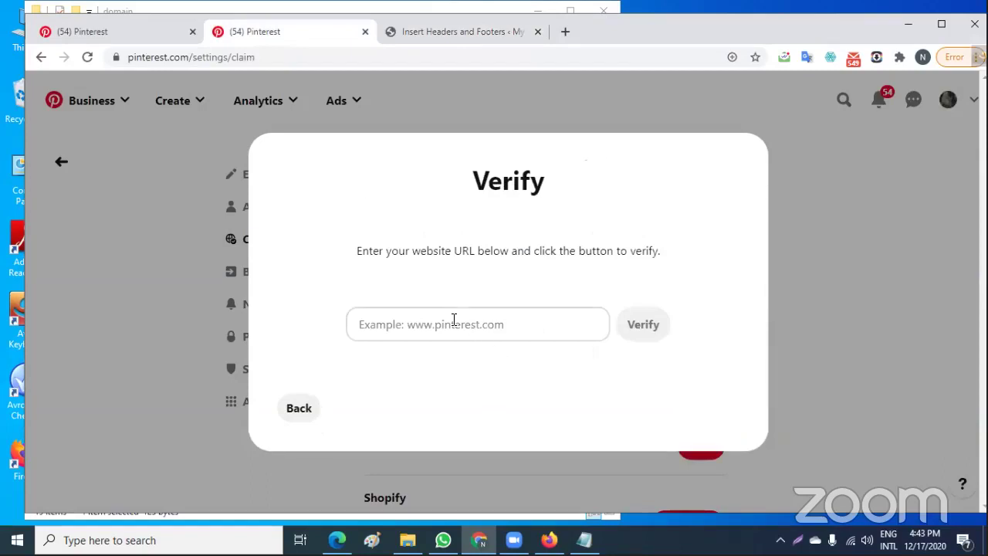
pyautogui.click(443, 30)
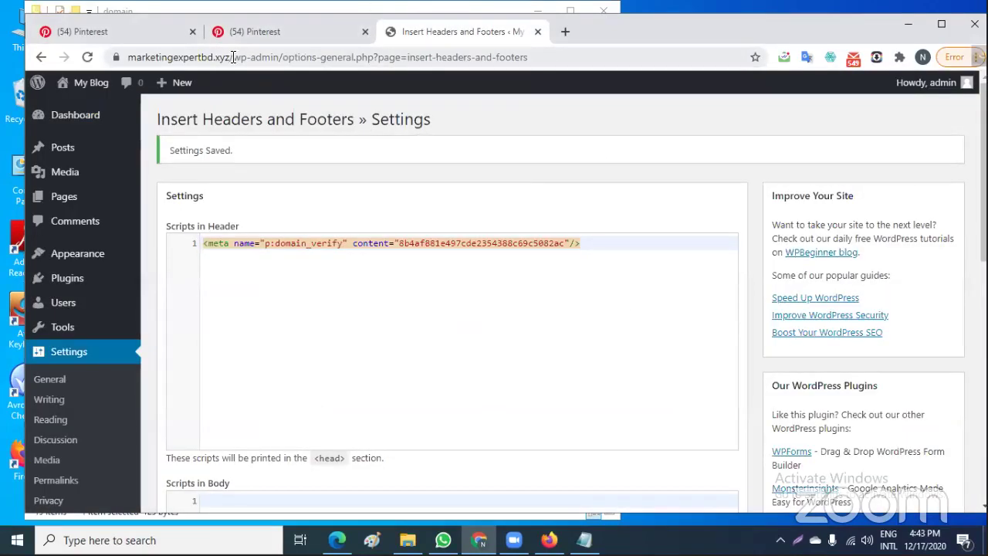
pyautogui.moveTo(233, 57); pyautogui.dragTo(127, 64)
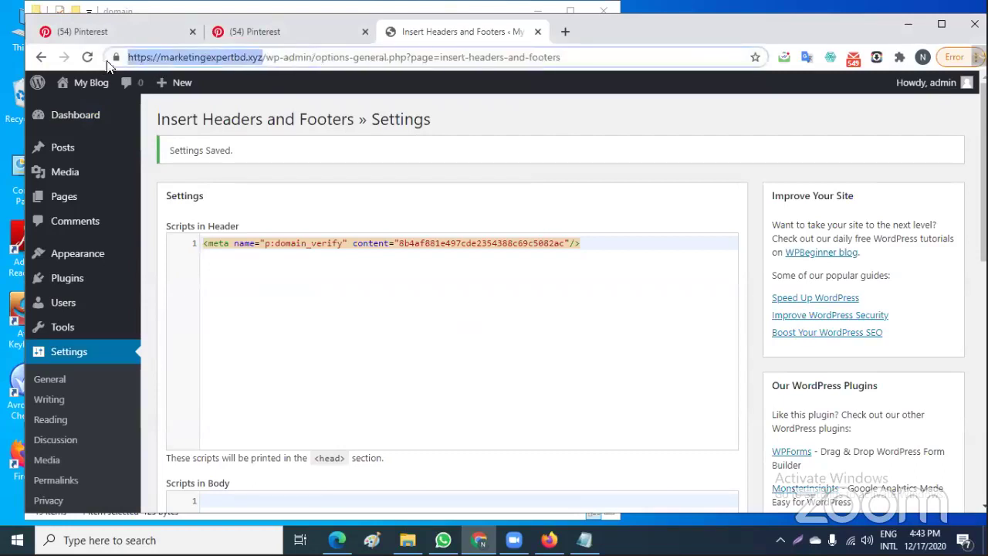
pyautogui.rightClick(190, 54)
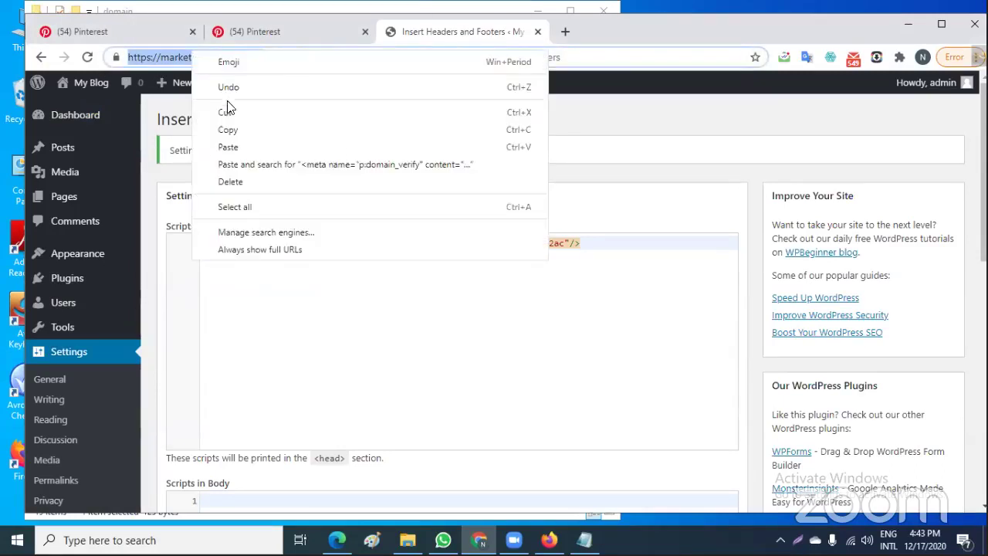
pyautogui.click(230, 130)
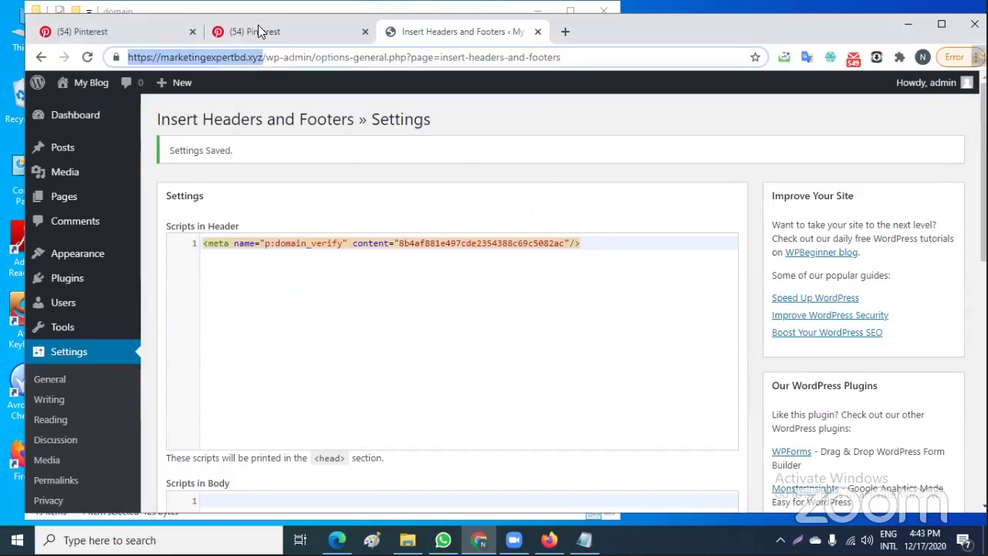
# Paste marketingexpertbd.xyz into Pinterest's Verify field and verify the website
pyautogui.click(257, 31)
pyautogui.click(432, 324)
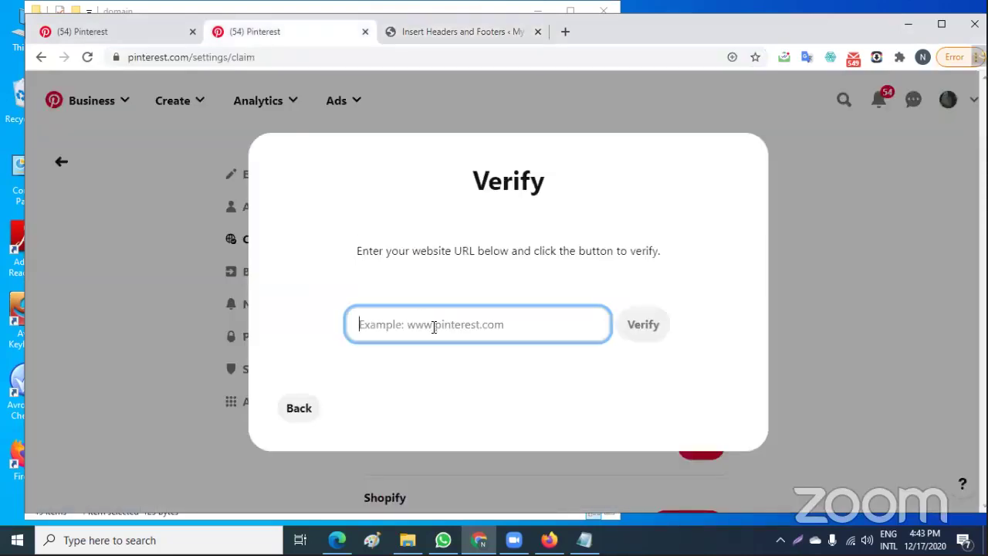
pyautogui.rightClick(434, 325)
pyautogui.click(454, 197)
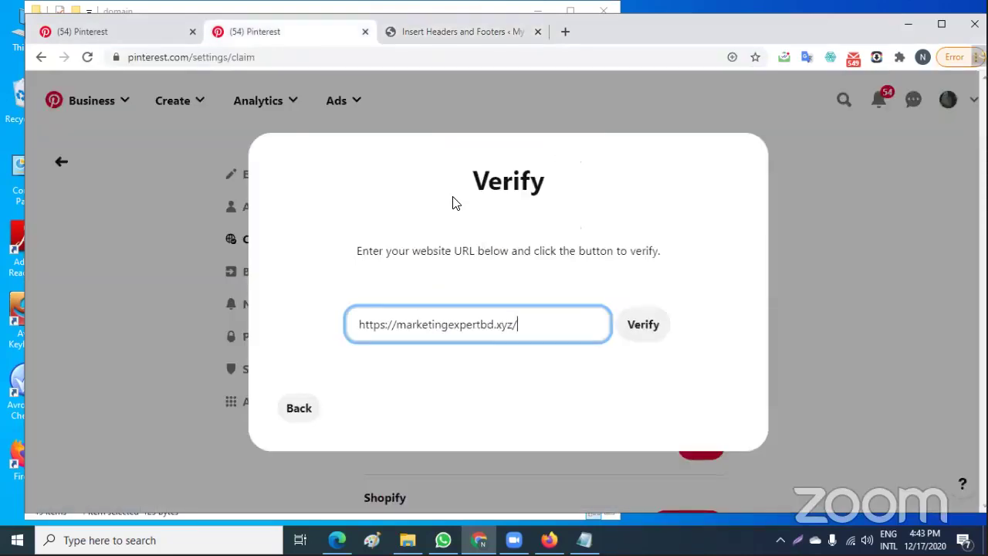
pyautogui.click(641, 324)
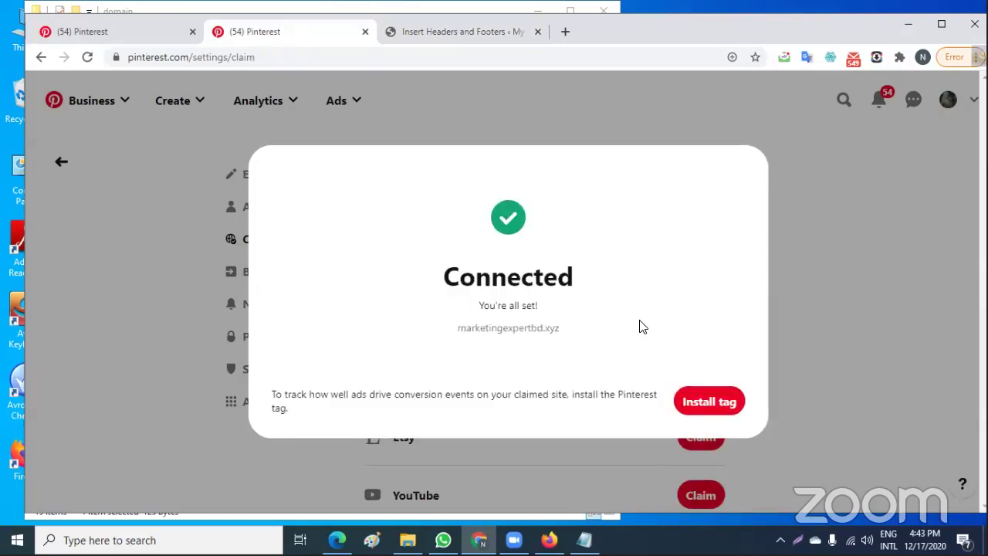
pyautogui.click(699, 404)
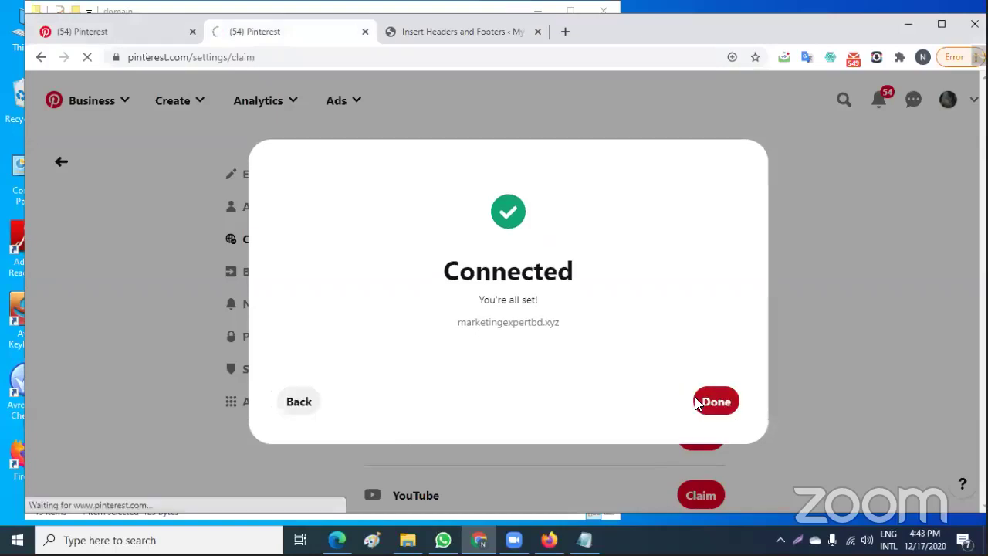
# Close the Connected confirmation and scroll down to the Install your Pinterest tag options
pyautogui.click(710, 400)
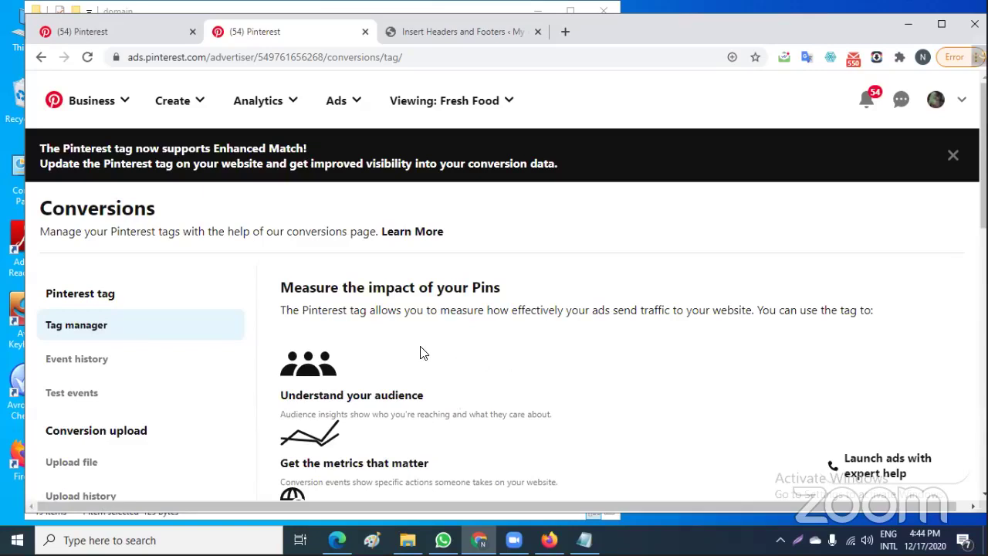
pyautogui.scroll(-1, 659, 371)
pyautogui.scroll(-1, 659, 371)
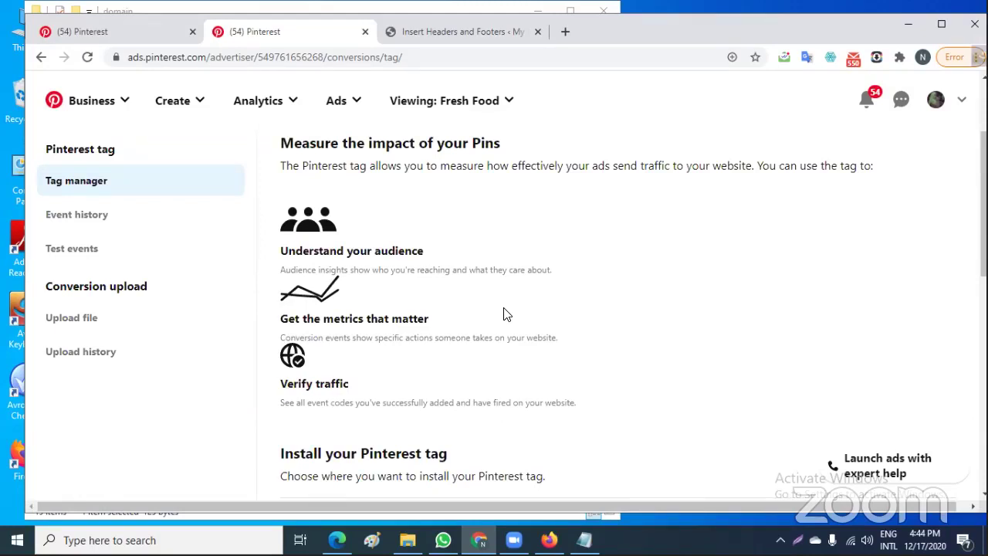
pyautogui.scroll(-2, 506, 399)
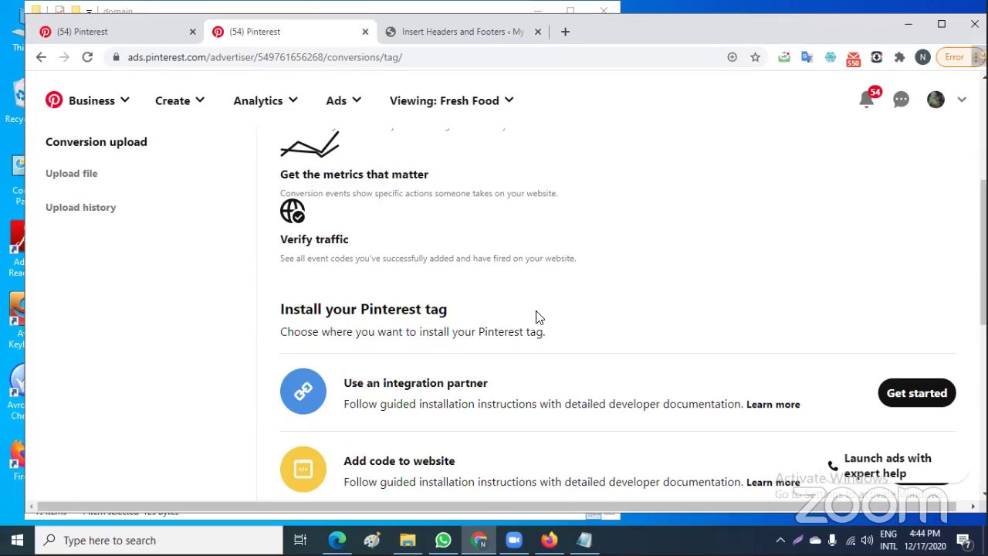
pyautogui.scroll(-3, 539, 317)
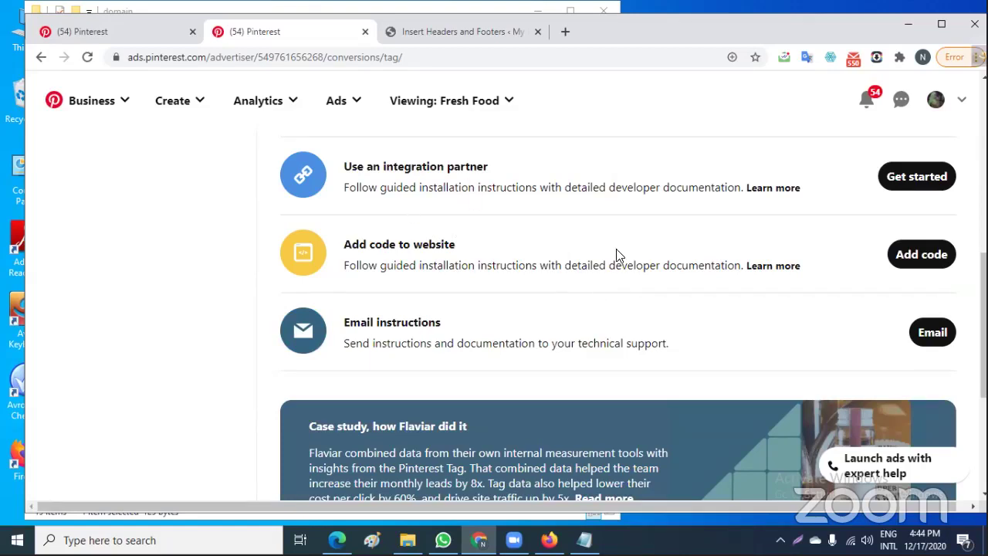
# Choose to add the tag code manually and attempt to select the base code
pyautogui.click(919, 259)
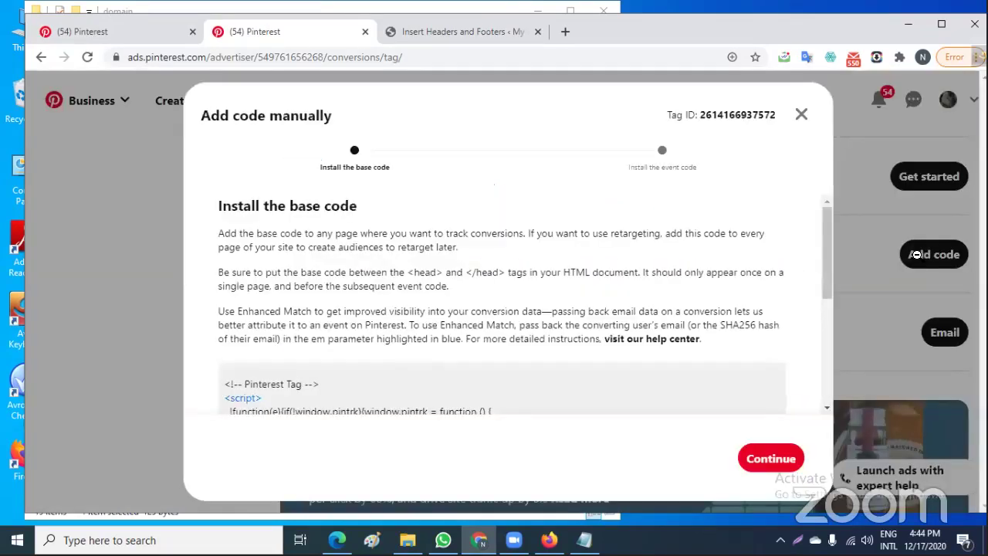
pyautogui.scroll(-2, 730, 267)
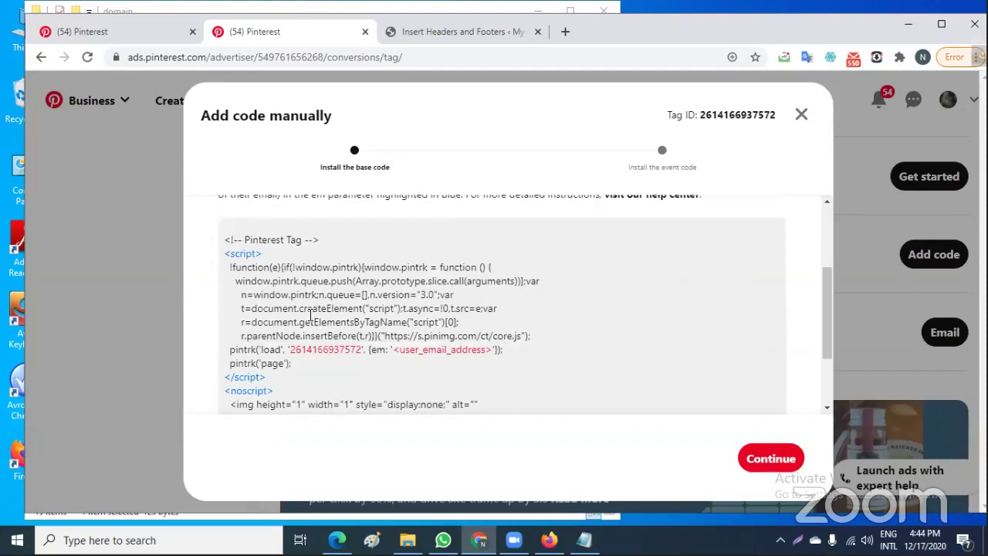
pyautogui.scroll(-2, 404, 273)
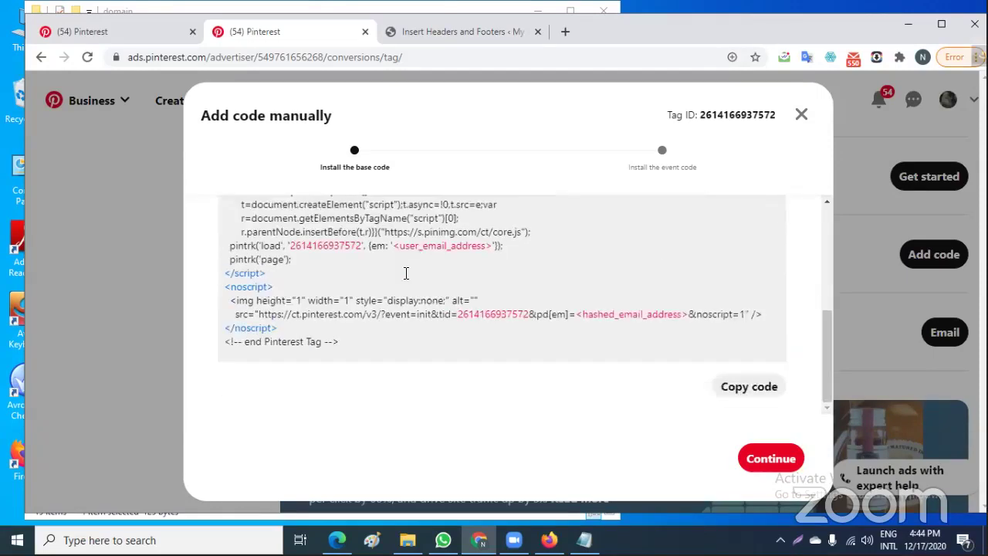
pyautogui.scroll(3, 279, 255)
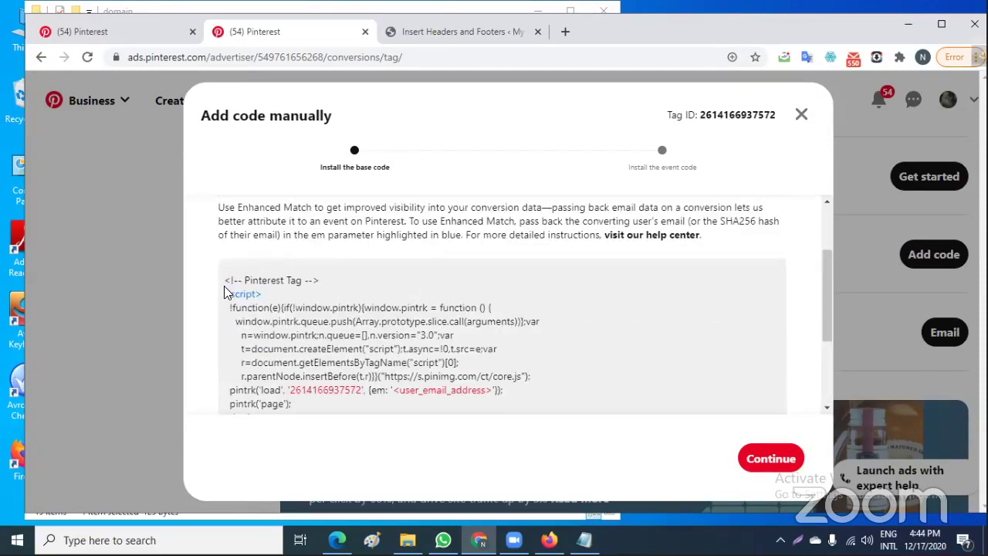
pyautogui.moveTo(224, 280); pyautogui.dragTo(291, 402)
pyautogui.click(618, 276)
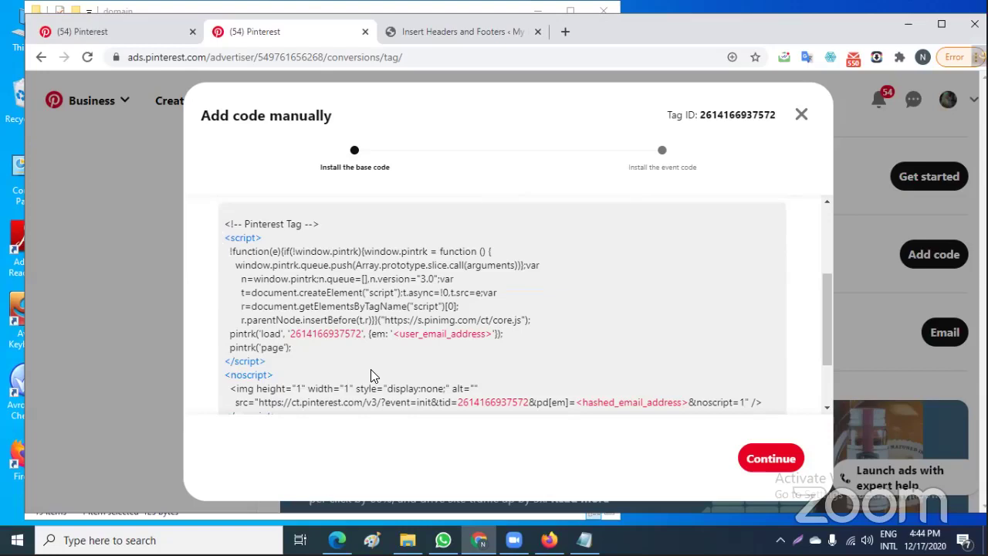
pyautogui.hotkey('ctrl', 'a')
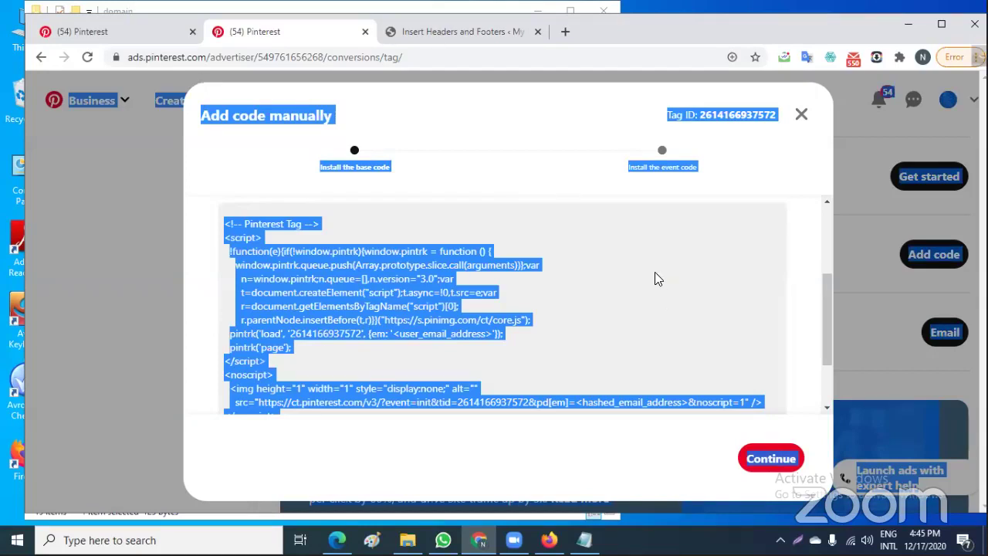
pyautogui.click(568, 240)
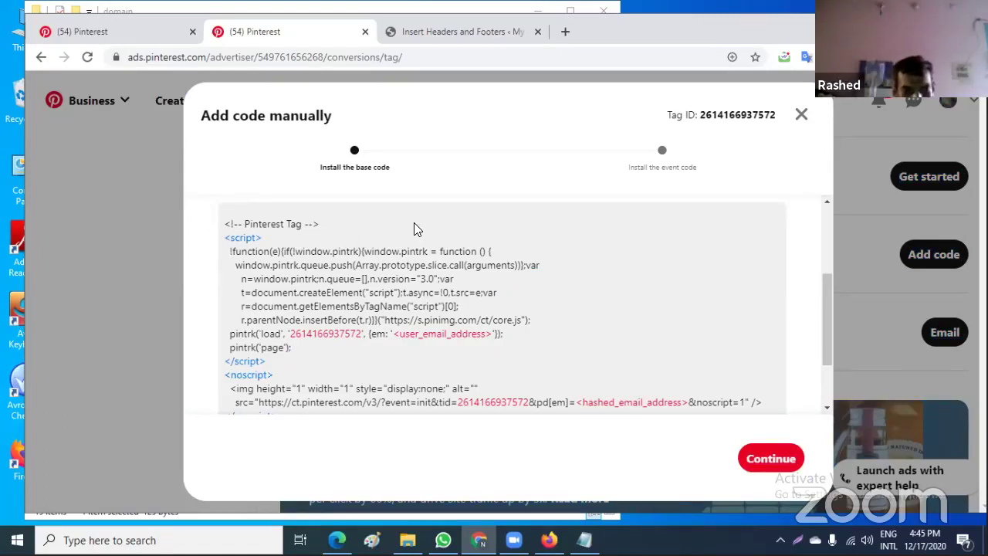
pyautogui.hotkey('ctrl', 'a')
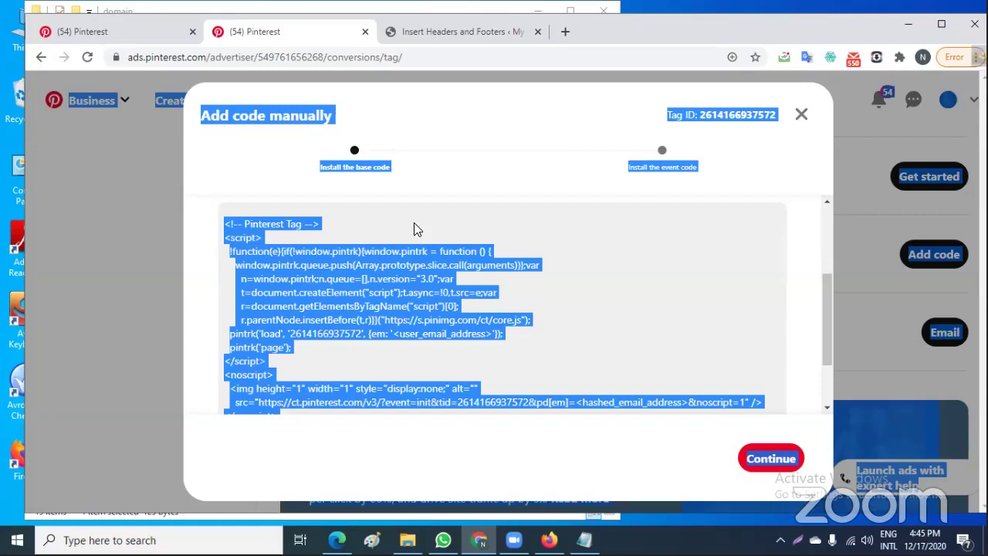
pyautogui.click(657, 282)
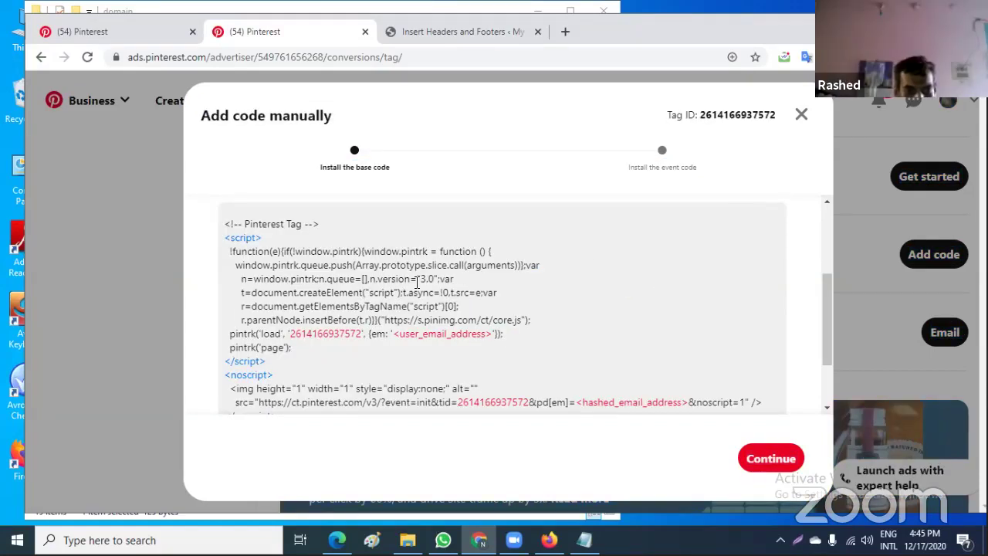
pyautogui.hotkey('ctrl', 'a')
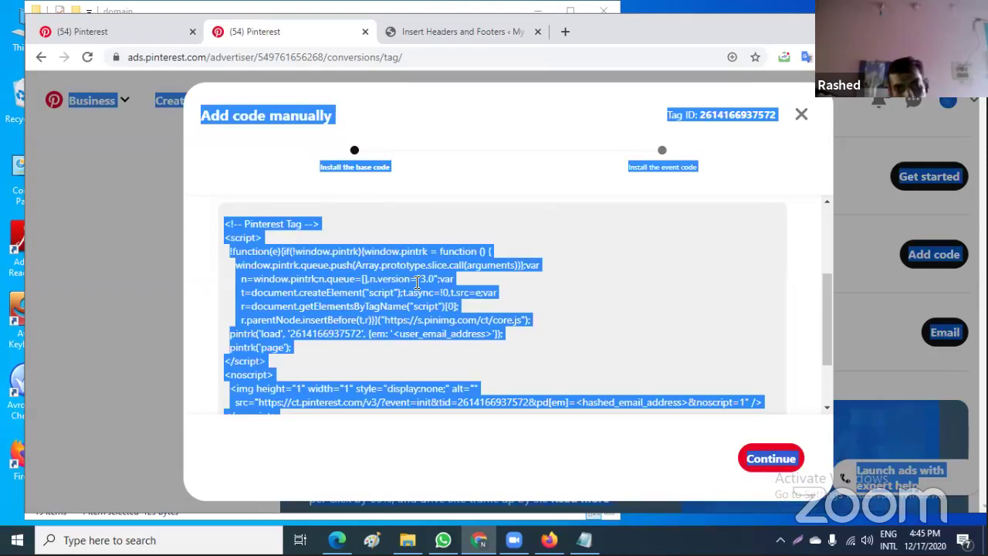
pyautogui.click(585, 227)
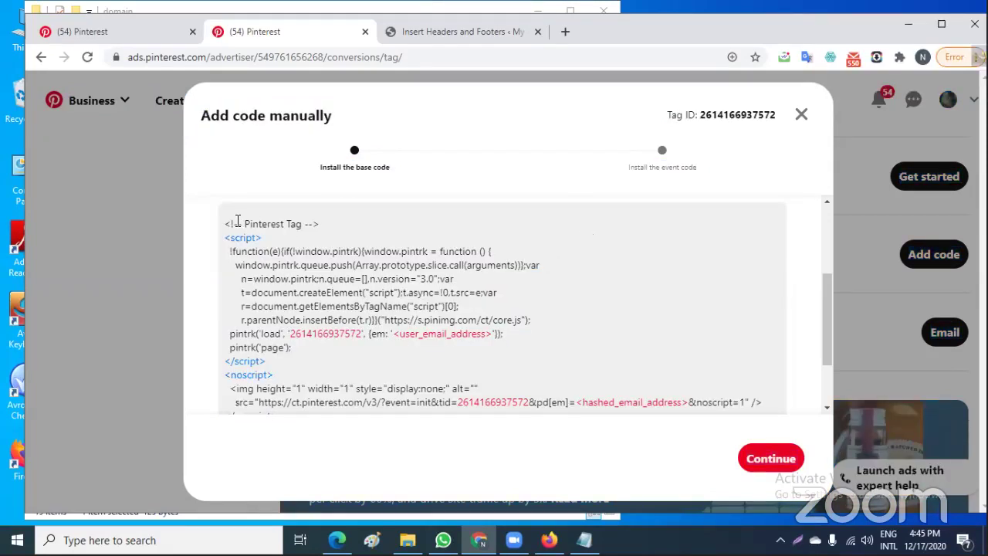
# Copy the Pinterest tag base code and advance to the Install the event code step
pyautogui.moveTo(227, 224); pyautogui.dragTo(391, 357)
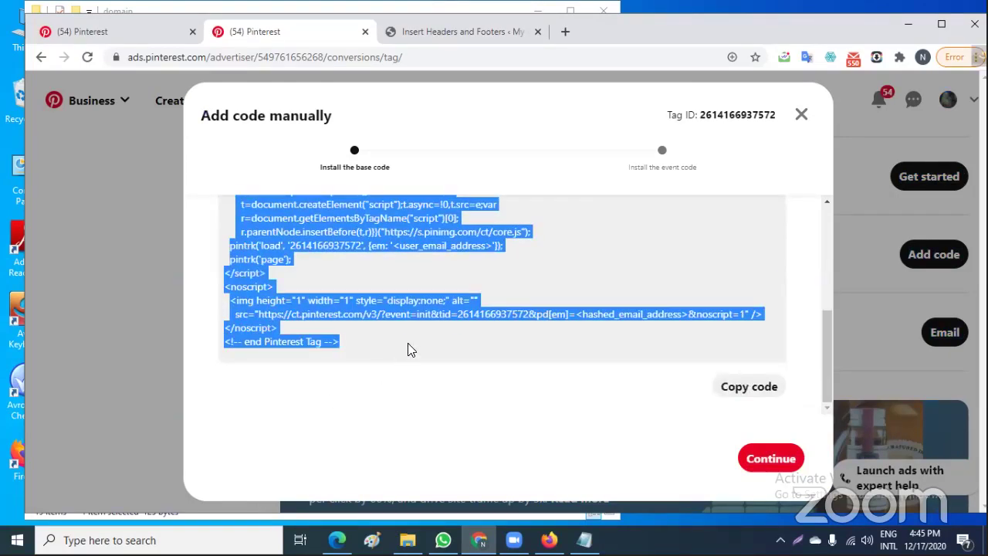
pyautogui.rightClick(304, 225)
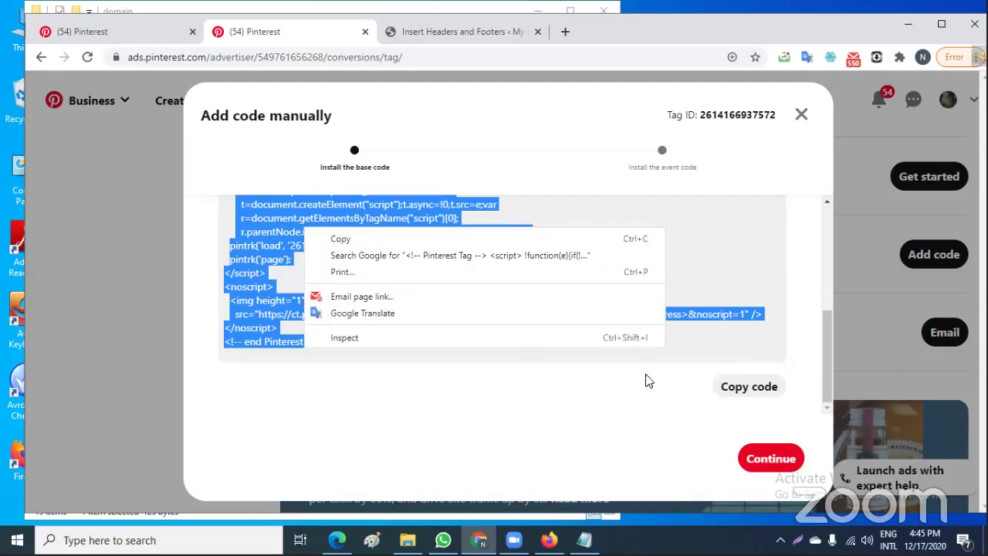
pyautogui.click(688, 339)
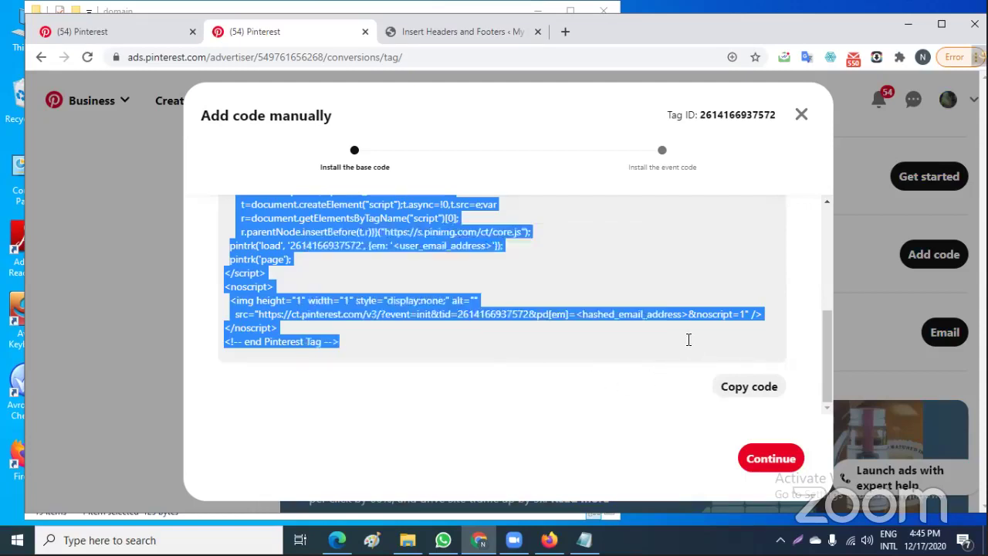
pyautogui.click(738, 392)
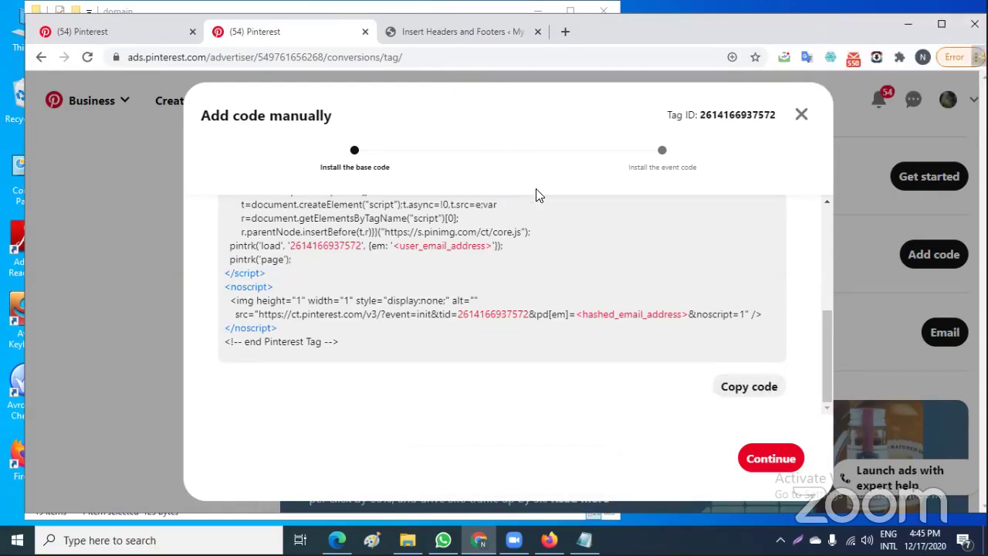
pyautogui.click(775, 461)
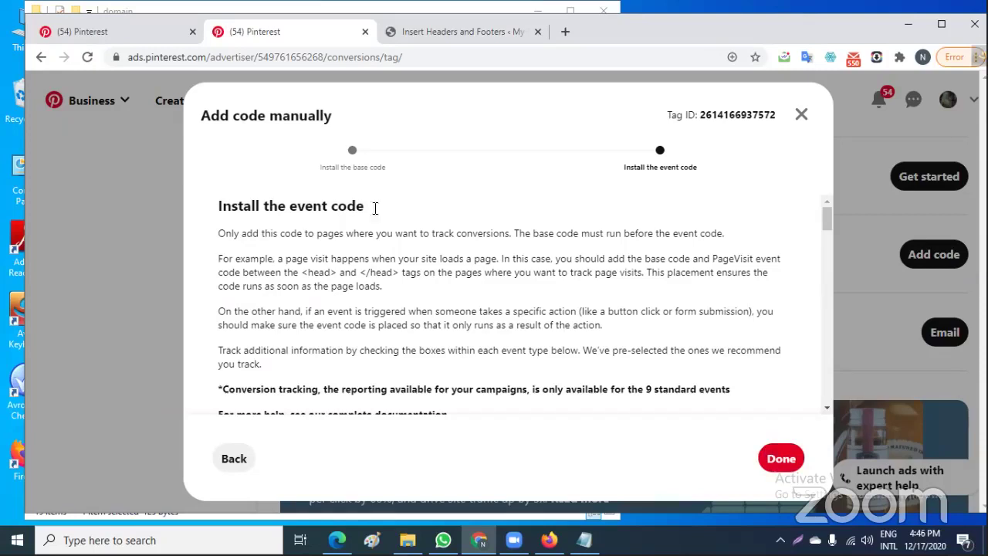
# Paste the Pinterest base code on line 2 of Scripts in Header, below the meta tag, and save
pyautogui.click(463, 29)
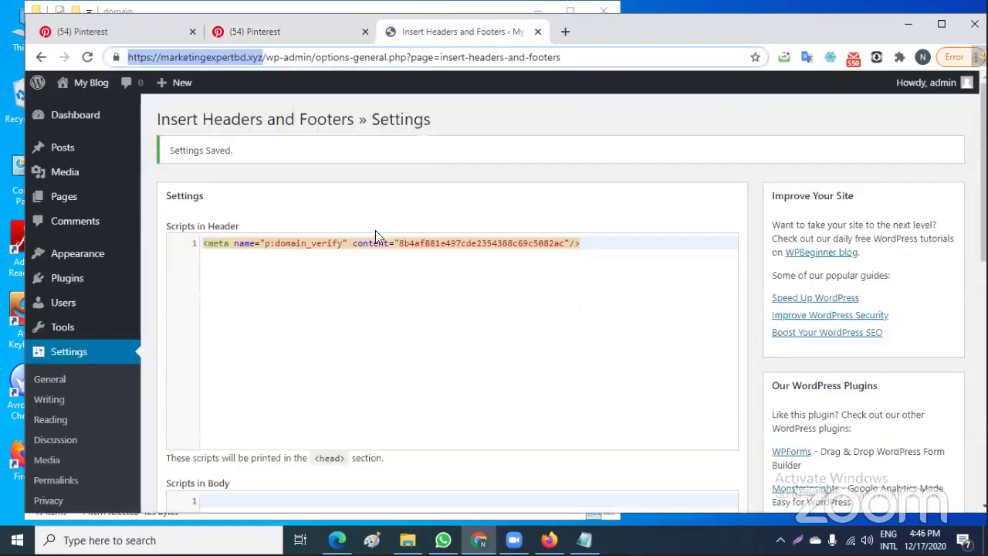
pyautogui.click(257, 324)
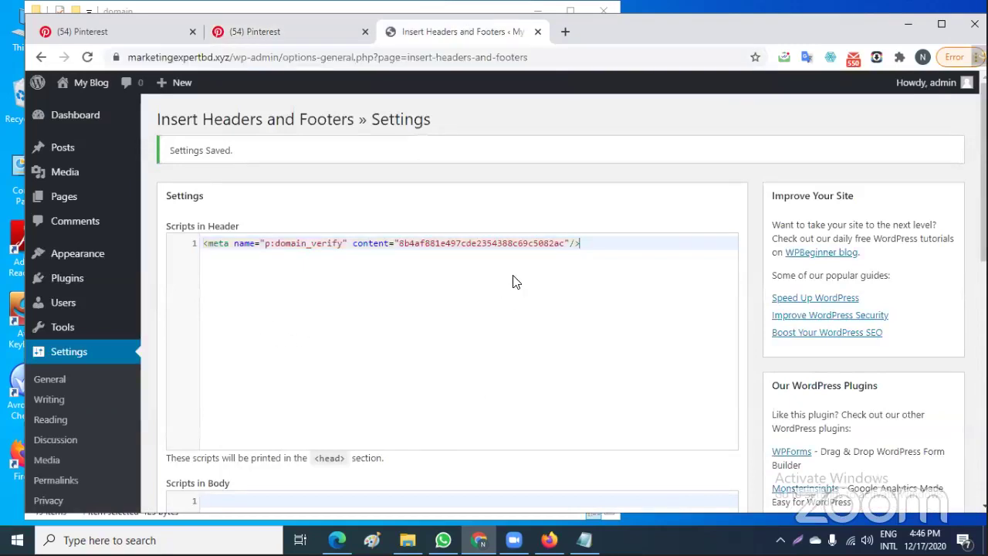
pyautogui.press('Return')
pyautogui.press('Return')
pyautogui.press('Return')
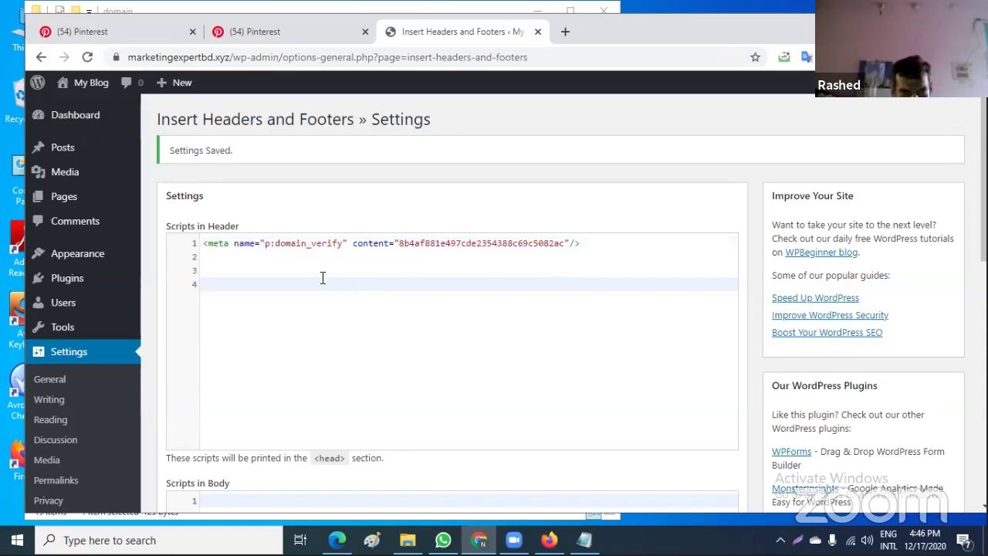
pyautogui.click(209, 256)
pyautogui.rightClick(210, 256)
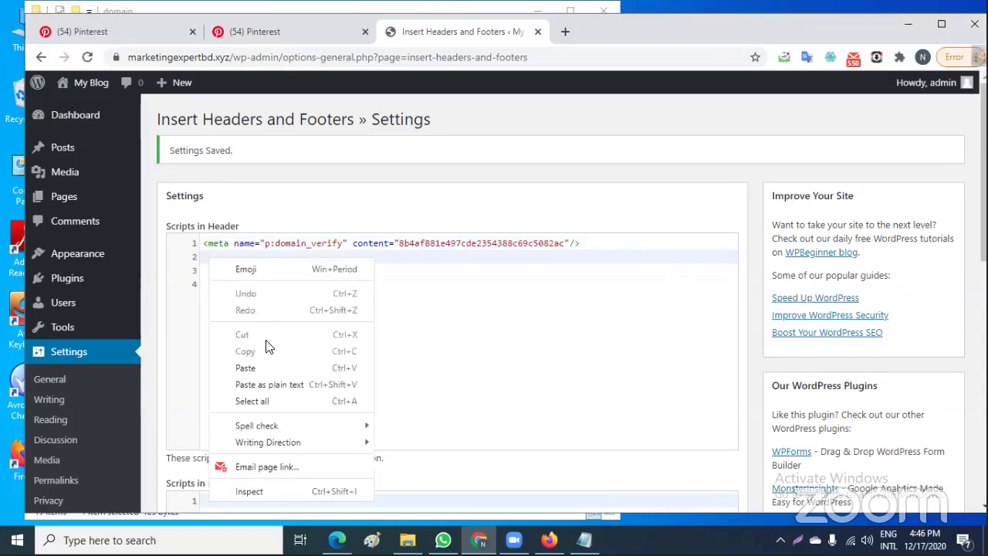
pyautogui.click(263, 366)
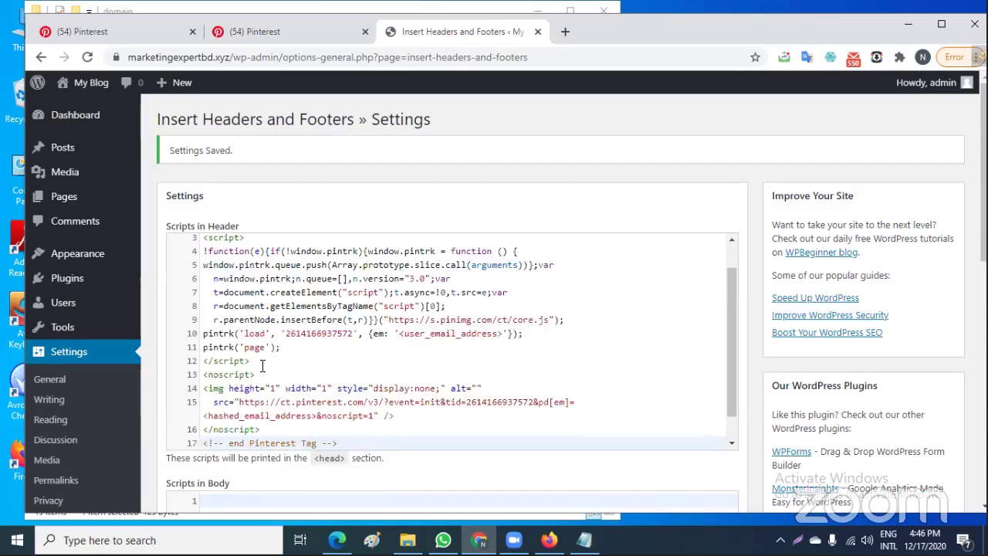
pyautogui.scroll(-1, 430, 369)
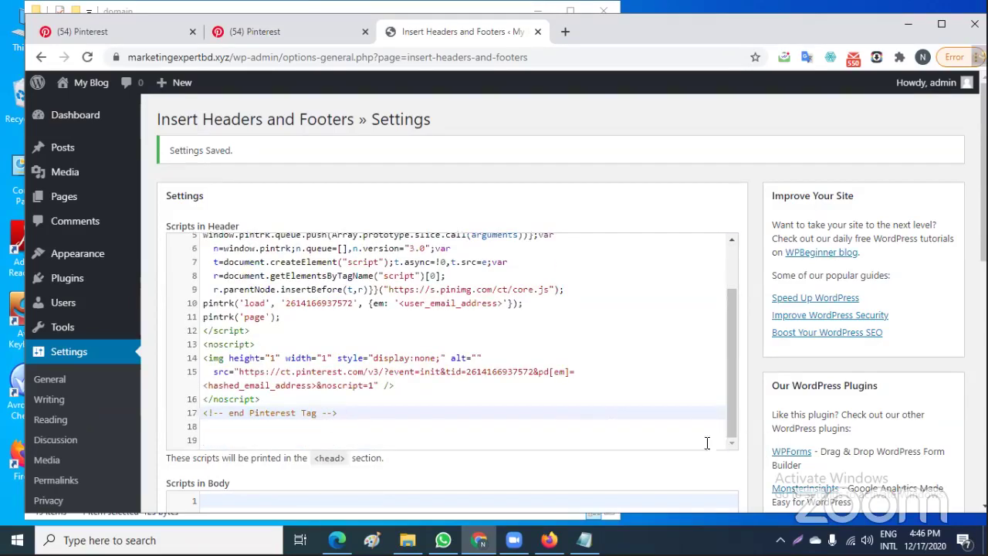
pyautogui.scroll(-7, 730, 470)
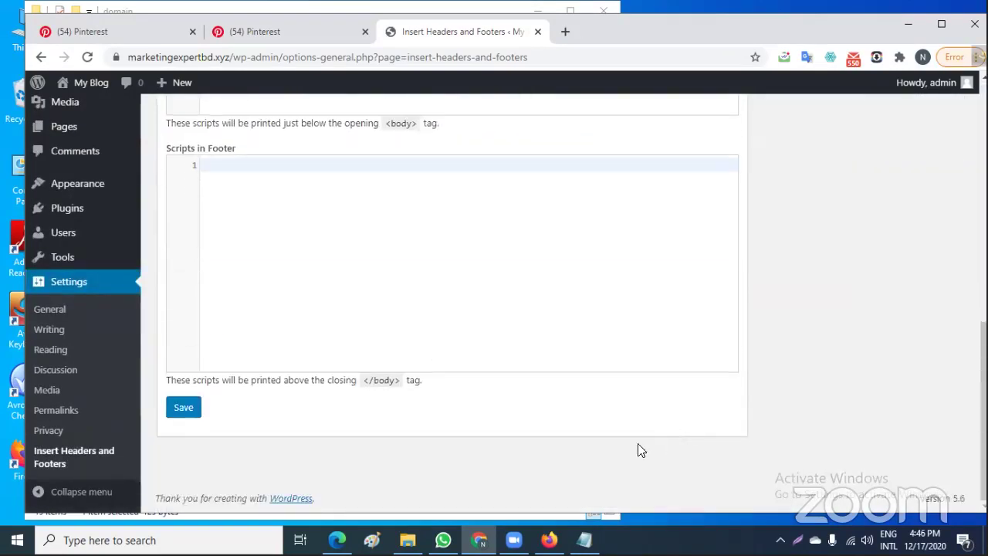
pyautogui.click(181, 409)
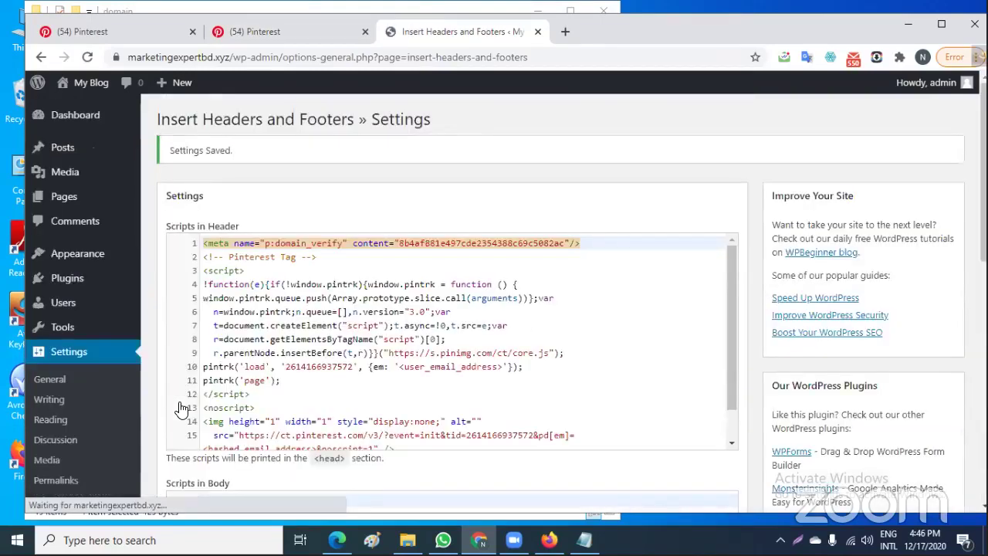
pyautogui.click(287, 31)
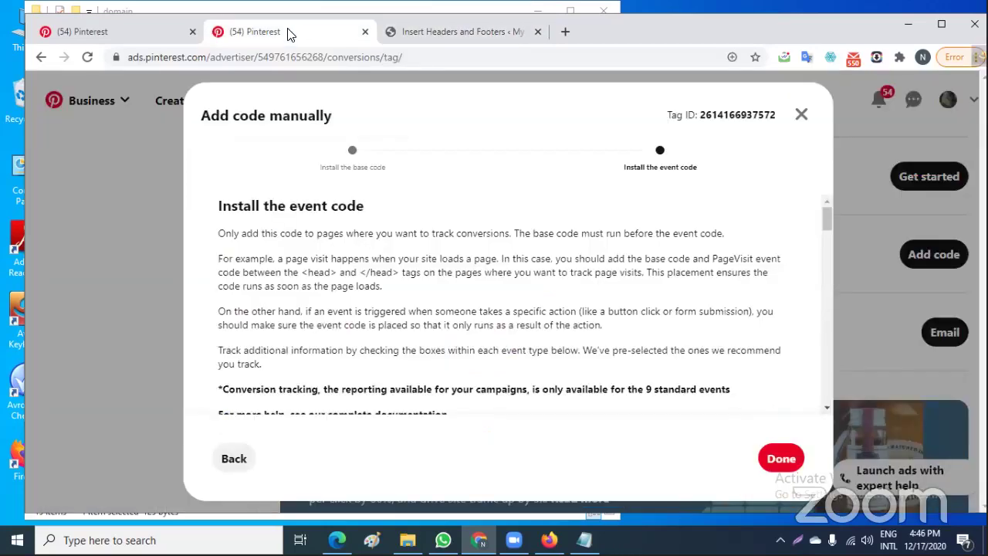
# Finish the Add code manually dialog and reload the Conversions page to check the tag status
pyautogui.click(780, 463)
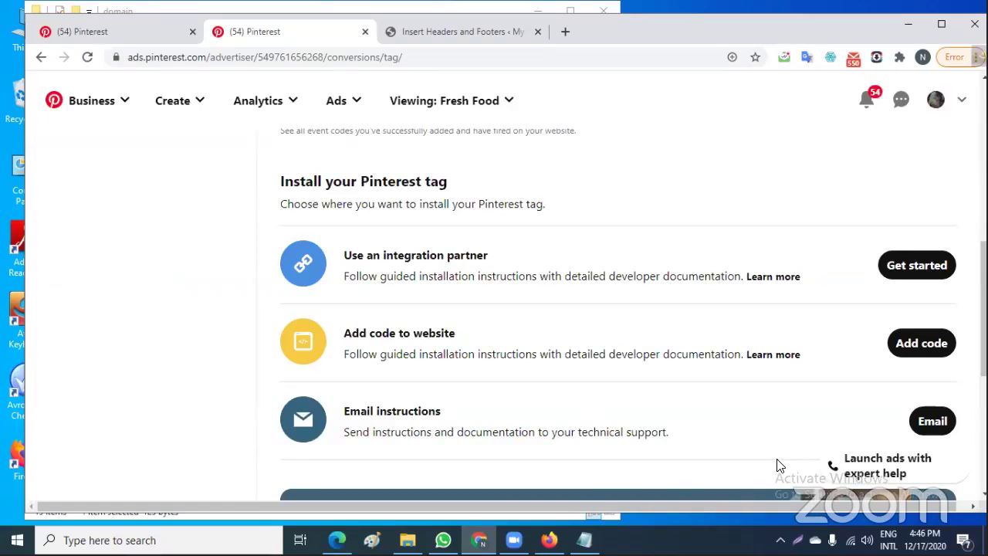
pyautogui.scroll(-3, 638, 368)
pyautogui.scroll(1, 638, 370)
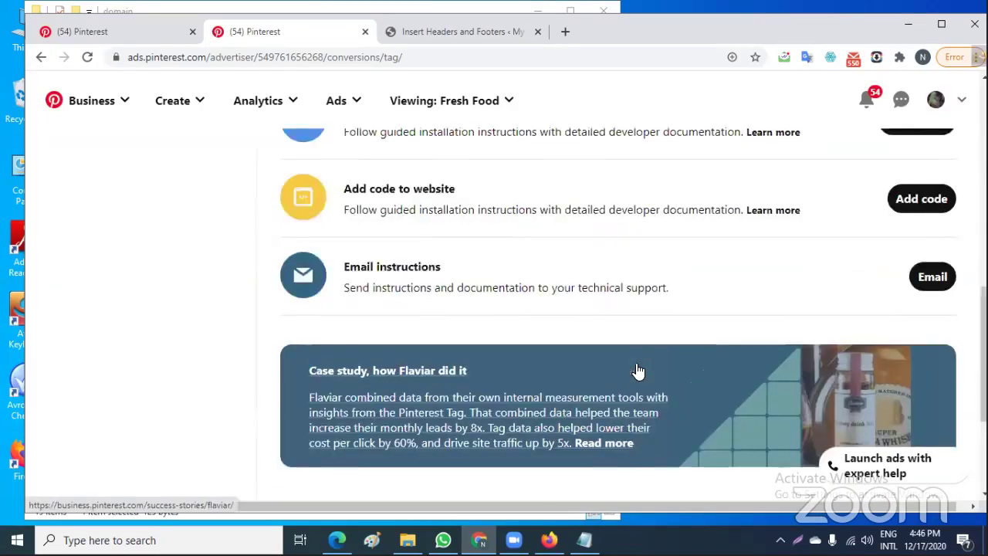
pyautogui.scroll(1, 638, 371)
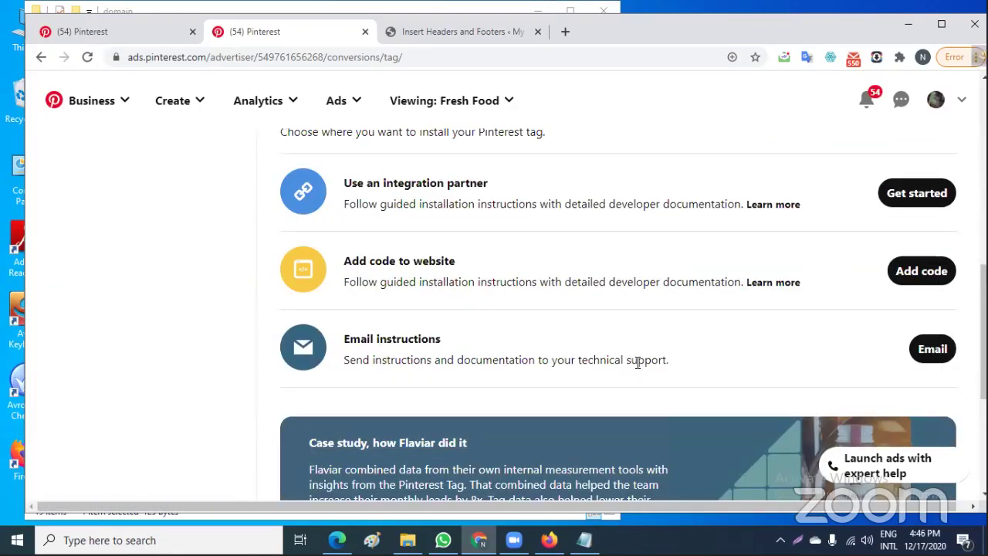
pyautogui.click(88, 57)
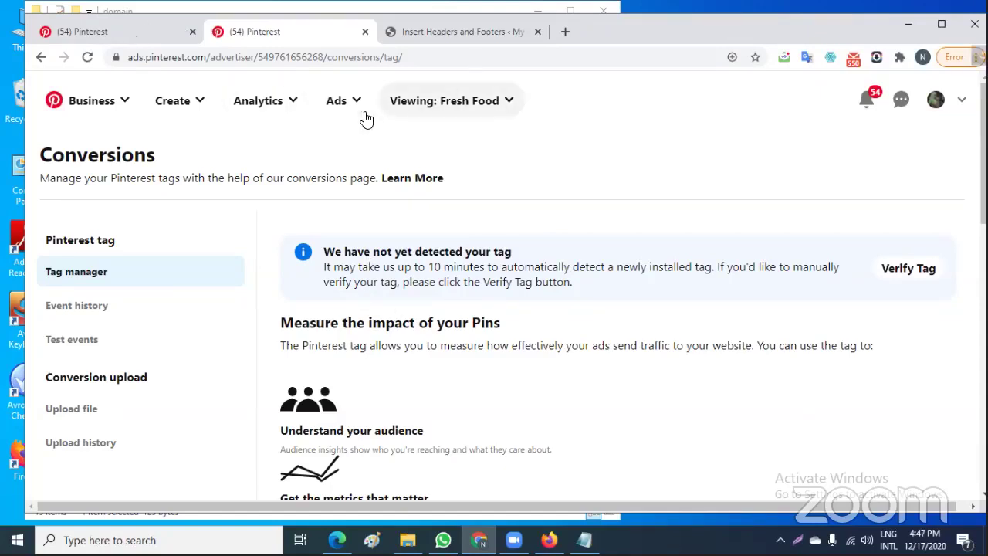
# Start a new engagement audience from pins on marketingexpertbd.xyz and continue to its details form
pyautogui.click(133, 34)
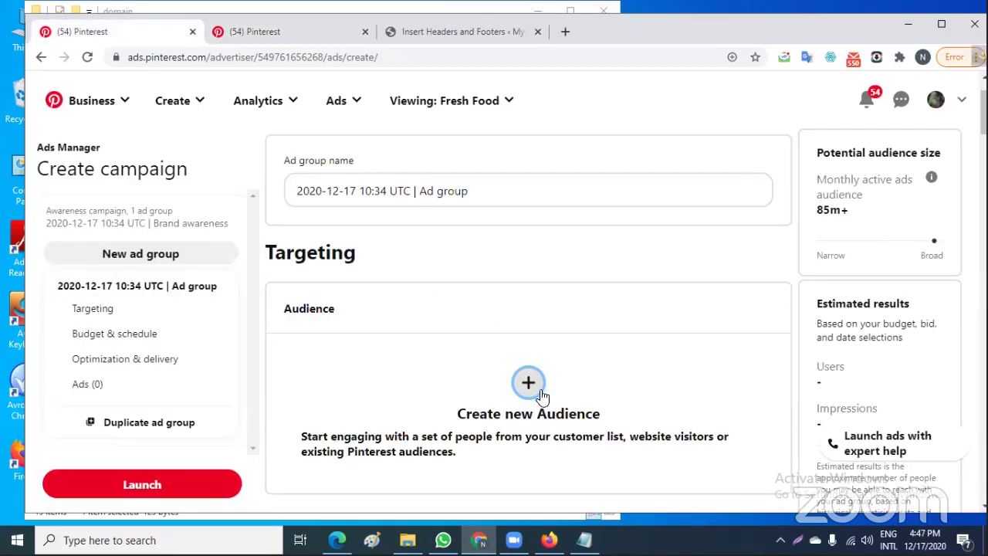
pyautogui.click(541, 419)
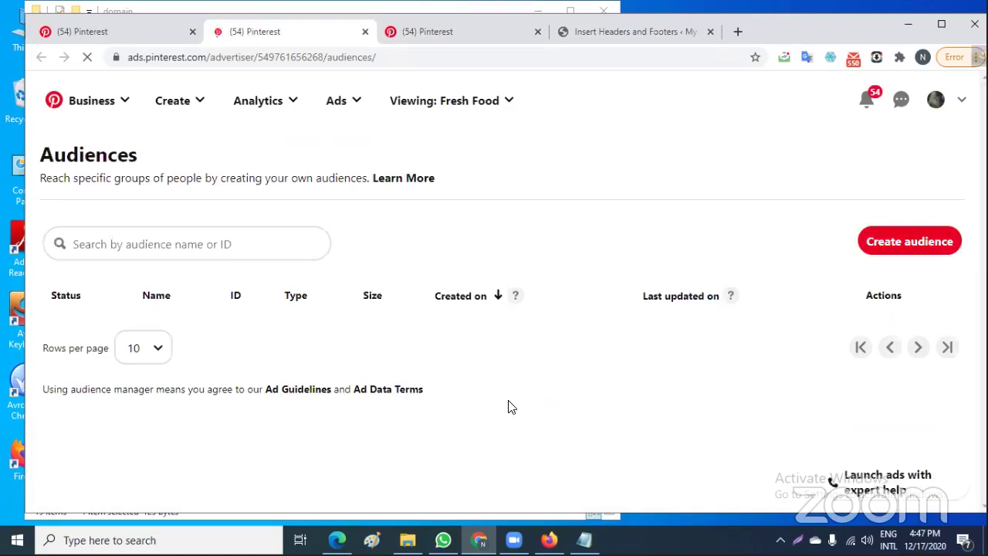
pyautogui.click(890, 243)
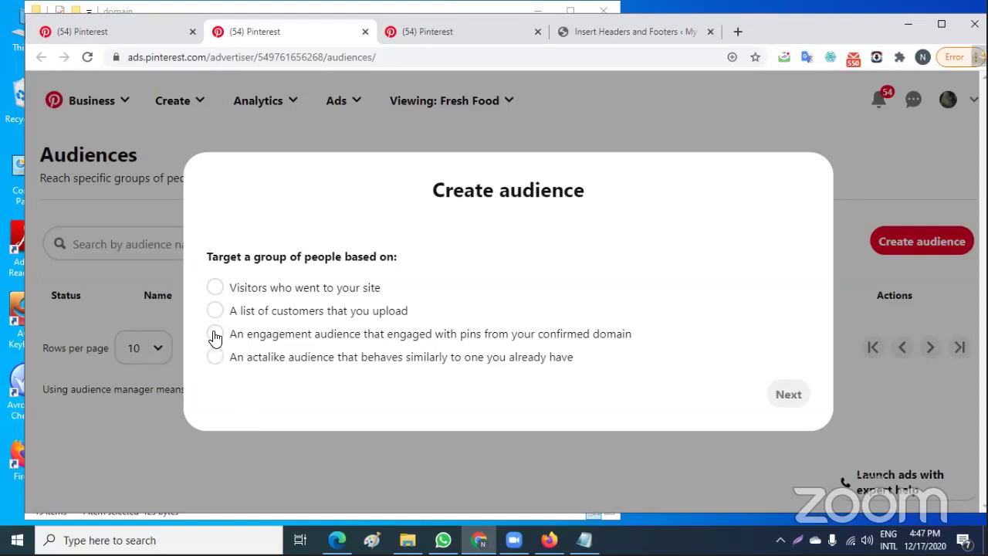
pyautogui.click(214, 334)
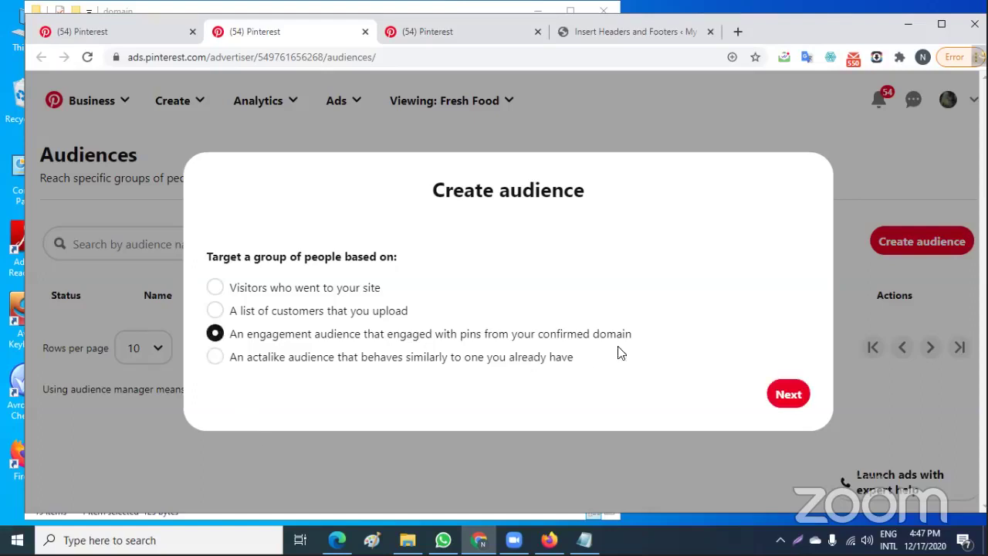
pyautogui.click(774, 394)
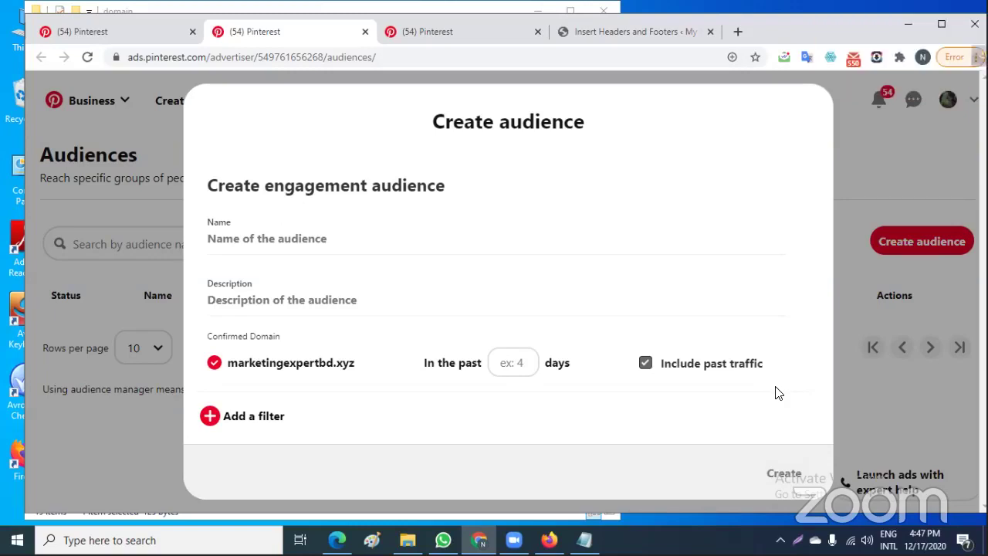
# Name the engagement audience 'new offer'
pyautogui.click(272, 236)
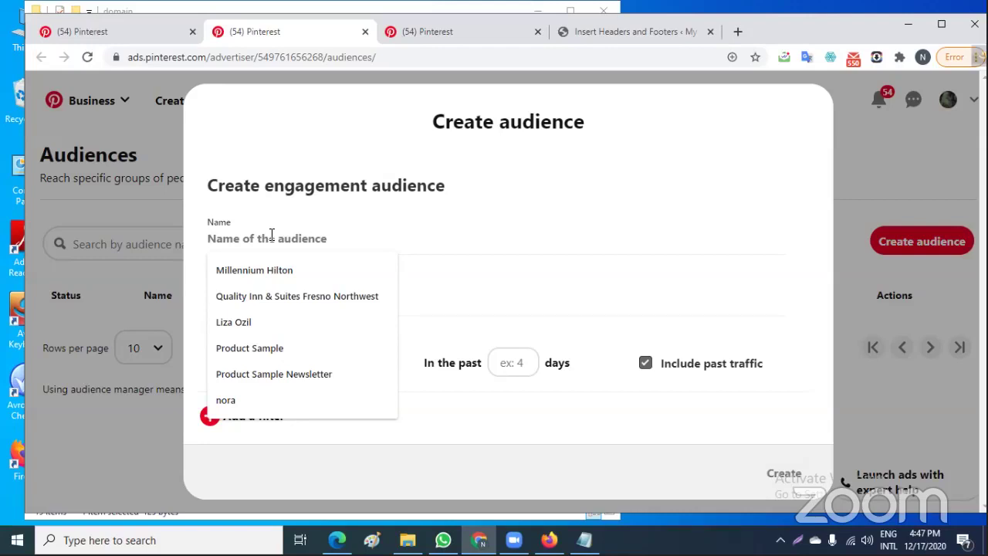
pyautogui.write('n')
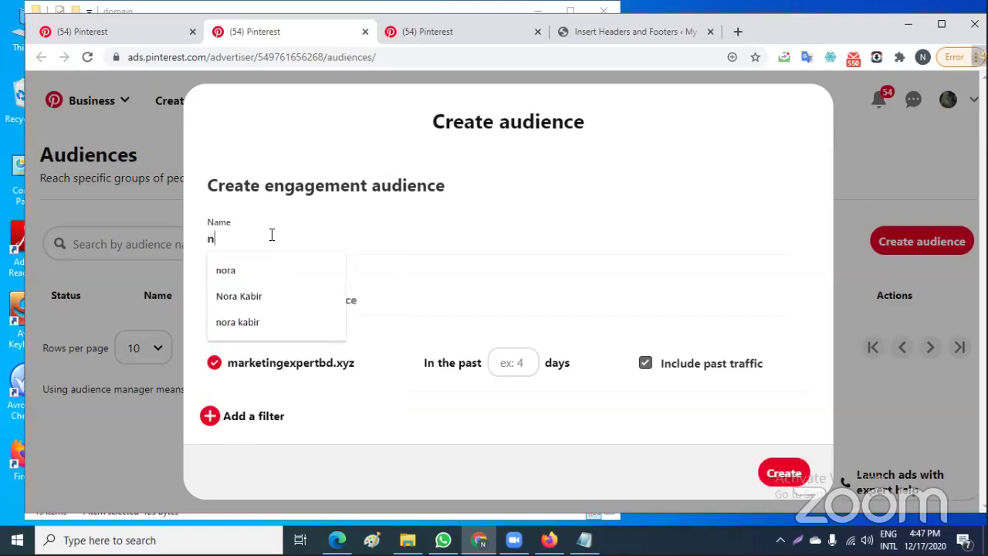
pyautogui.write('i=e')
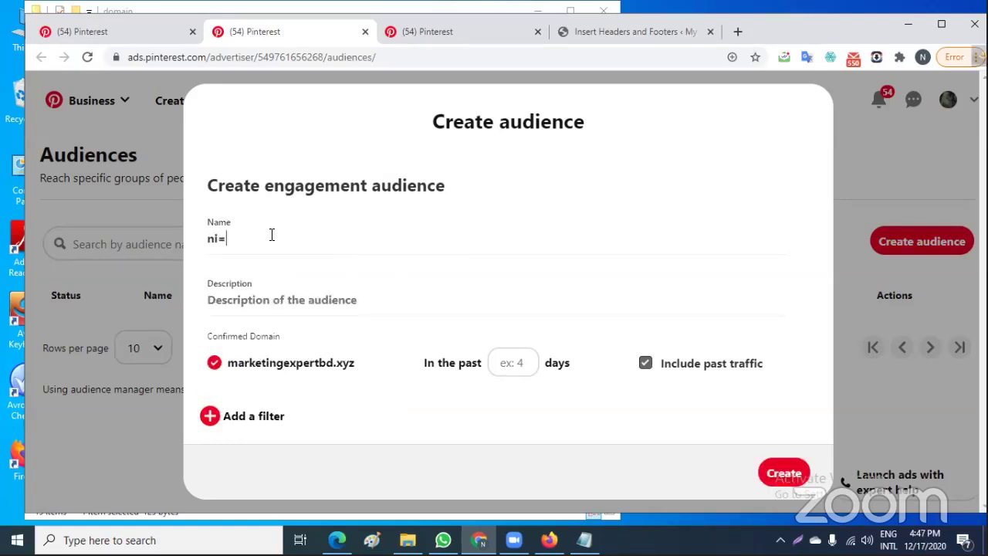
pyautogui.press('BackSpace')
pyautogui.press('BackSpace')
pyautogui.press('BackSpace')
pyautogui.write('ew')
pyautogui.write(' s')
pyautogui.press('BackSpace')
pyautogui.write('offer')
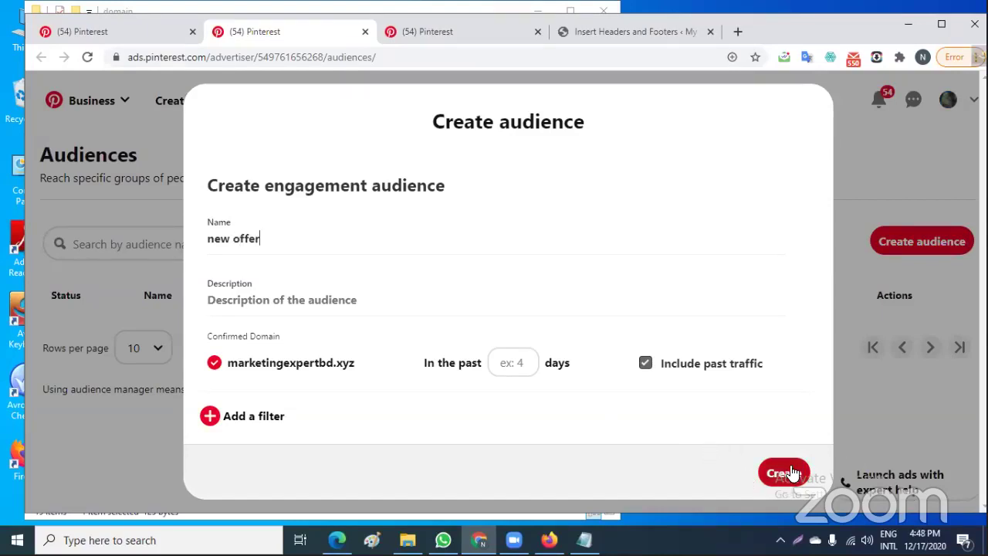
# Enter the description 'our new offer coming soon', correcting the misspelled 'comming'
pyautogui.click(294, 299)
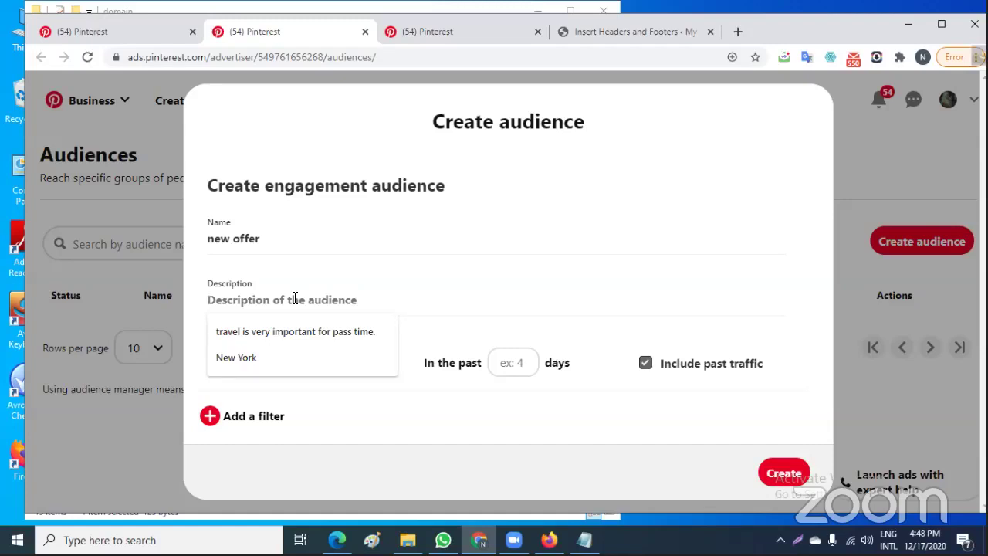
pyautogui.write('our')
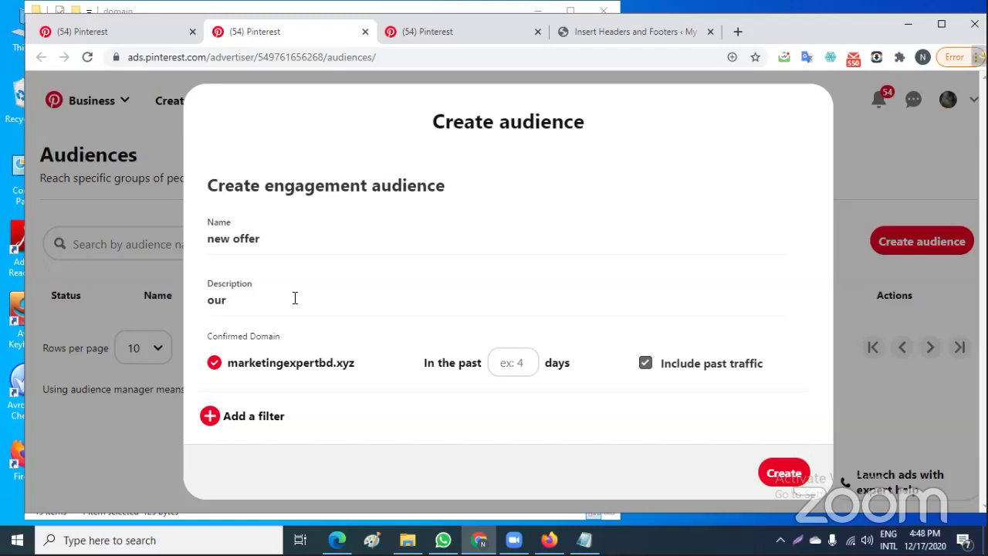
pyautogui.write('new offer comming')
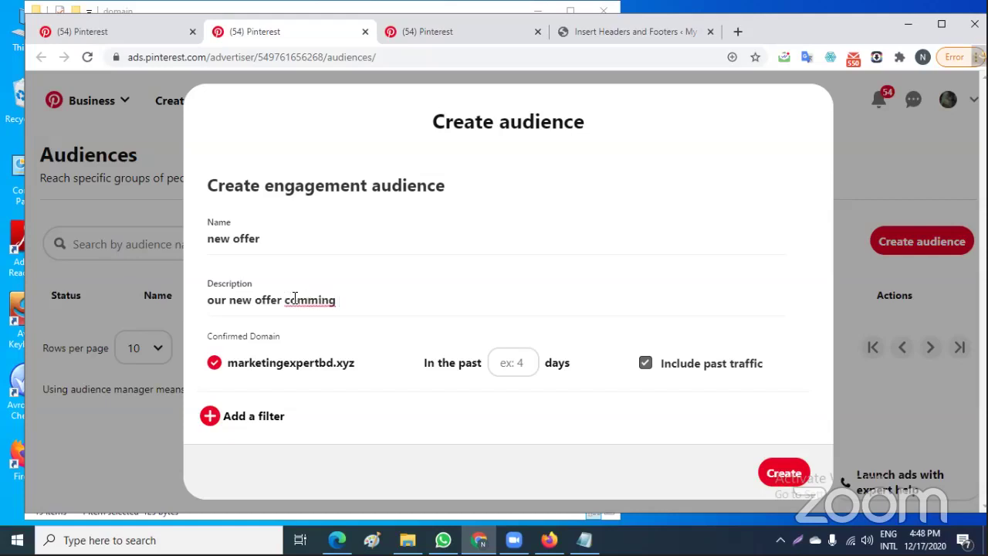
pyautogui.click(321, 301)
pyautogui.rightClick(321, 301)
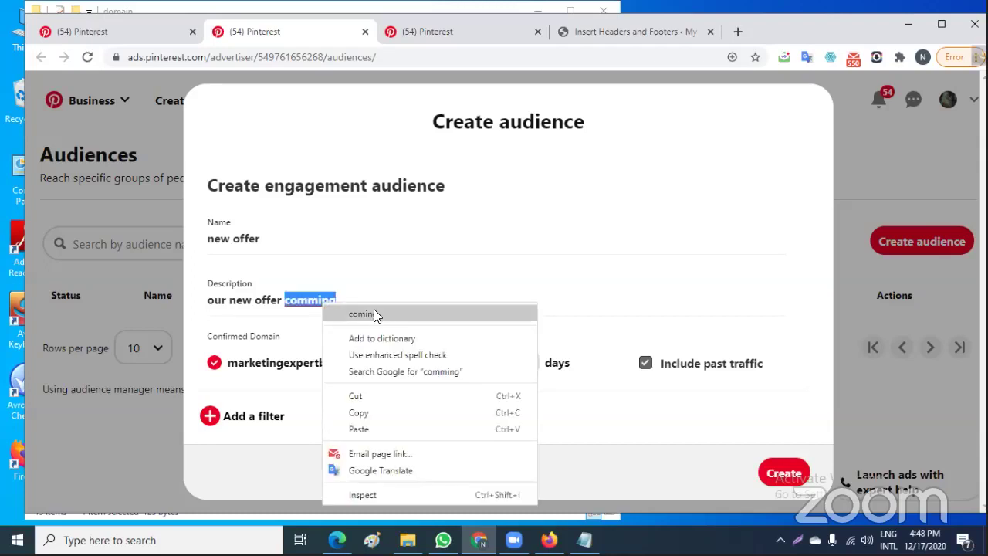
pyautogui.click(374, 309)
pyautogui.write('s')
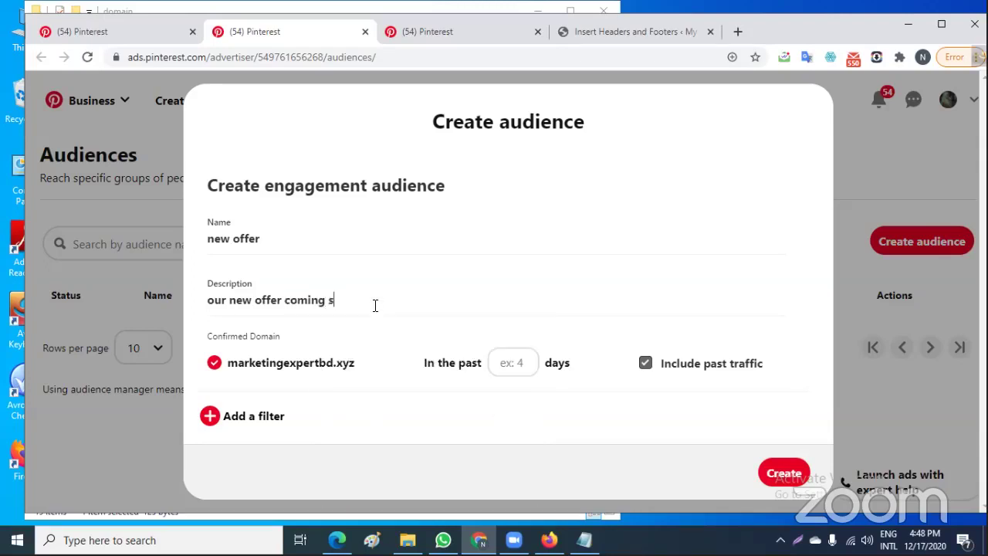
pyautogui.write('oon')
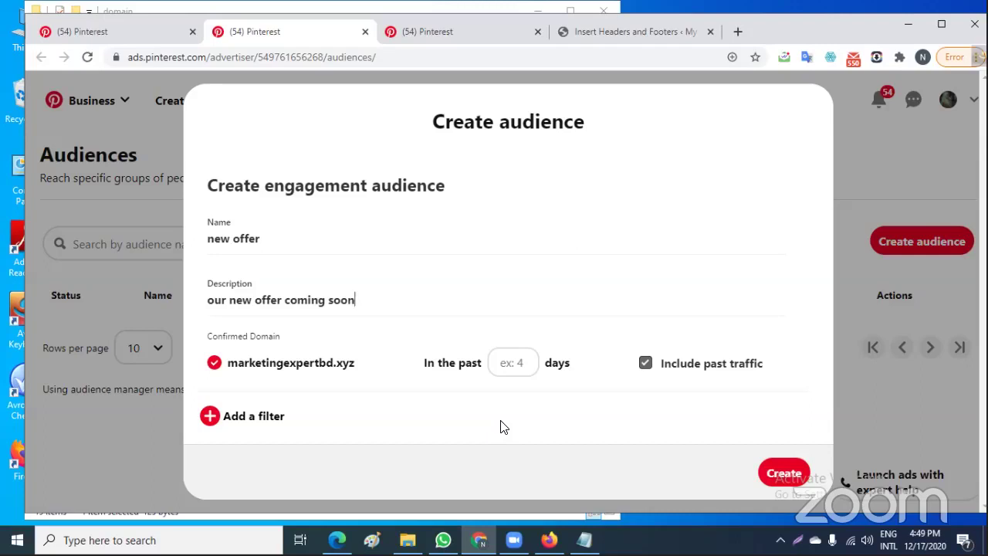
# Set the 'new offer' engagement audience to cover the past 90 days and create it
pyautogui.click(521, 363)
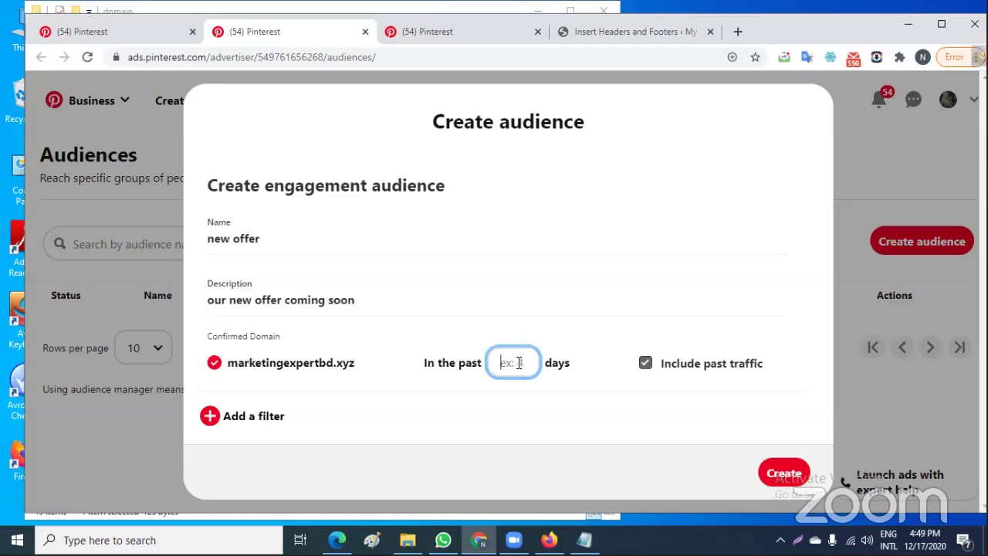
pyautogui.write('90')
pyautogui.click(209, 415)
pyautogui.scroll(-1, 395, 414)
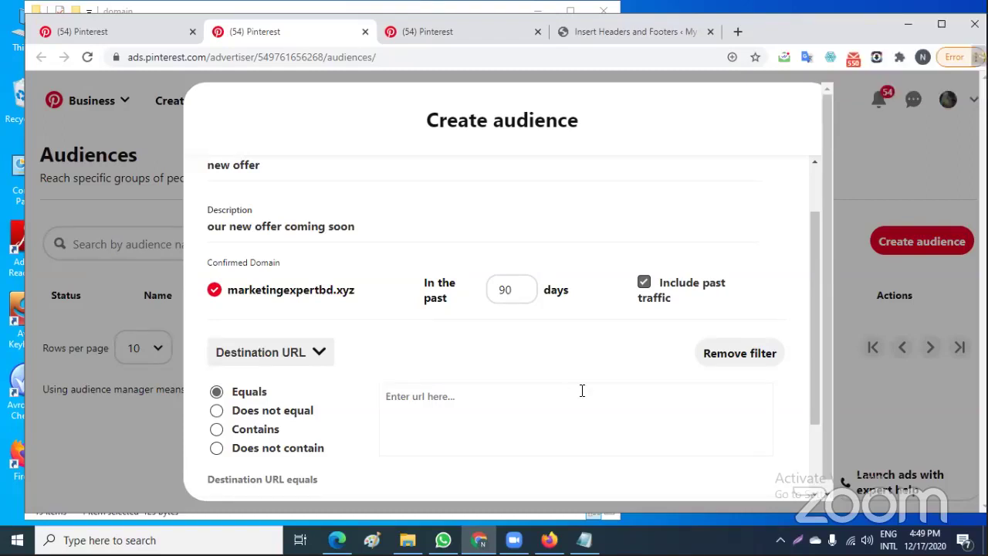
pyautogui.scroll(-2, 582, 390)
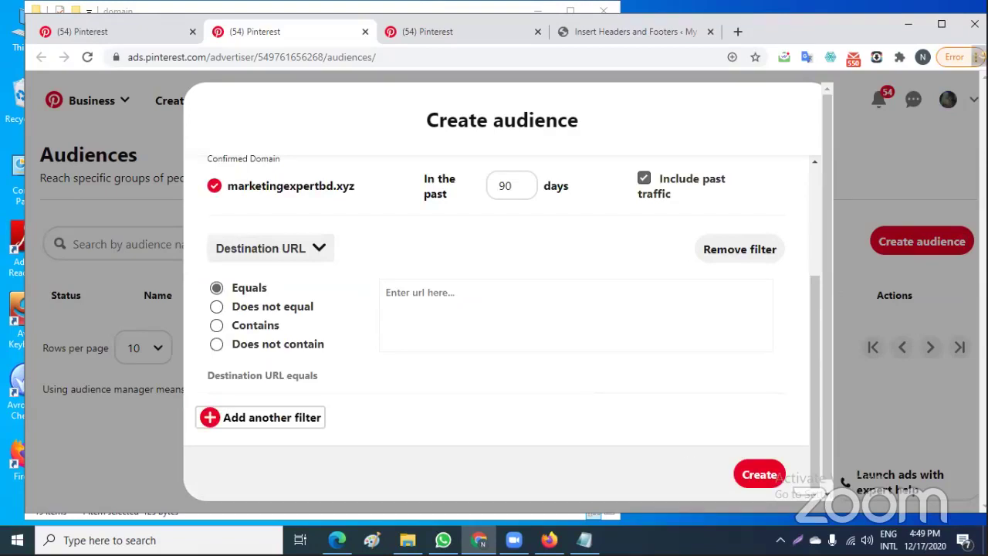
pyautogui.click(761, 474)
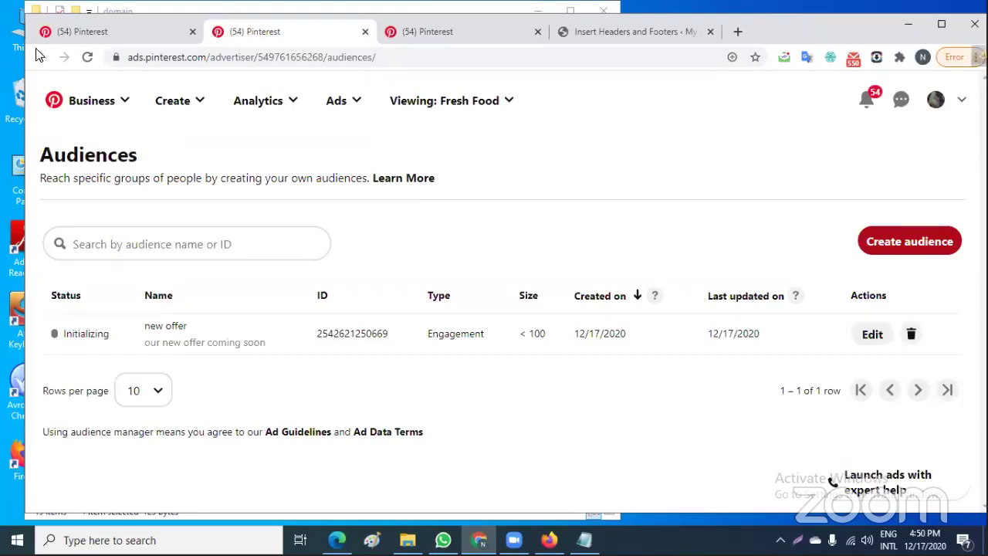
# Reload the campaign tab, resume the Brand awareness draft and continue to Ad group details
pyautogui.click(102, 31)
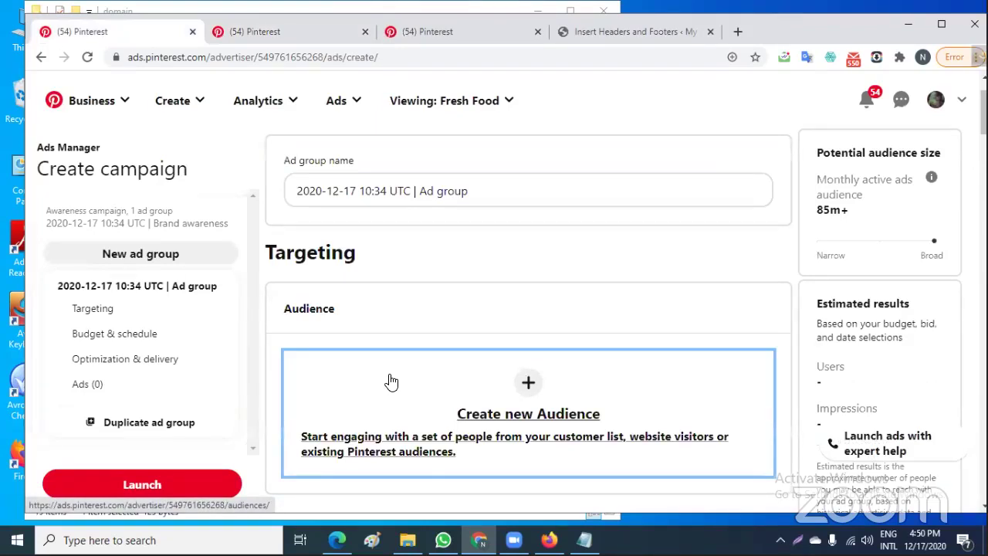
pyautogui.click(88, 59)
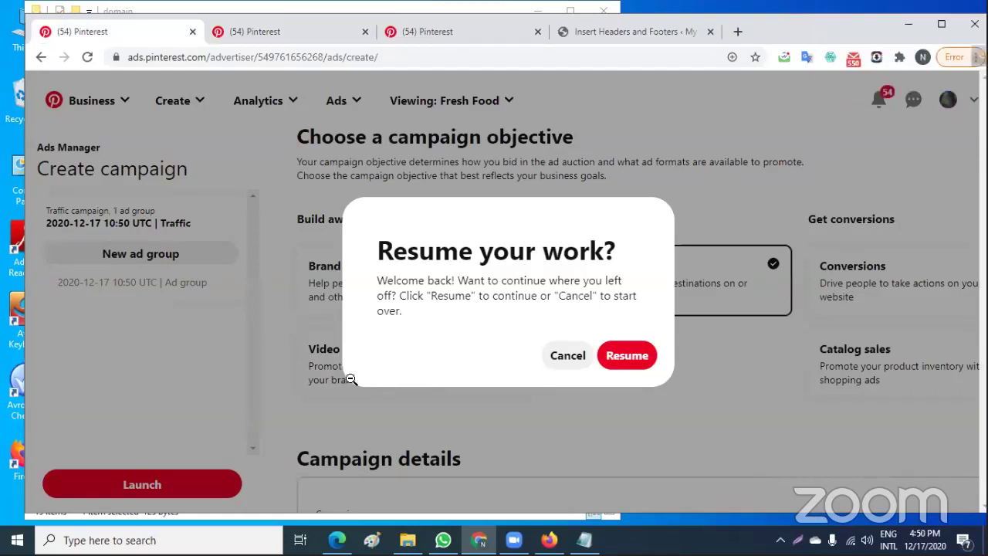
pyautogui.click(631, 355)
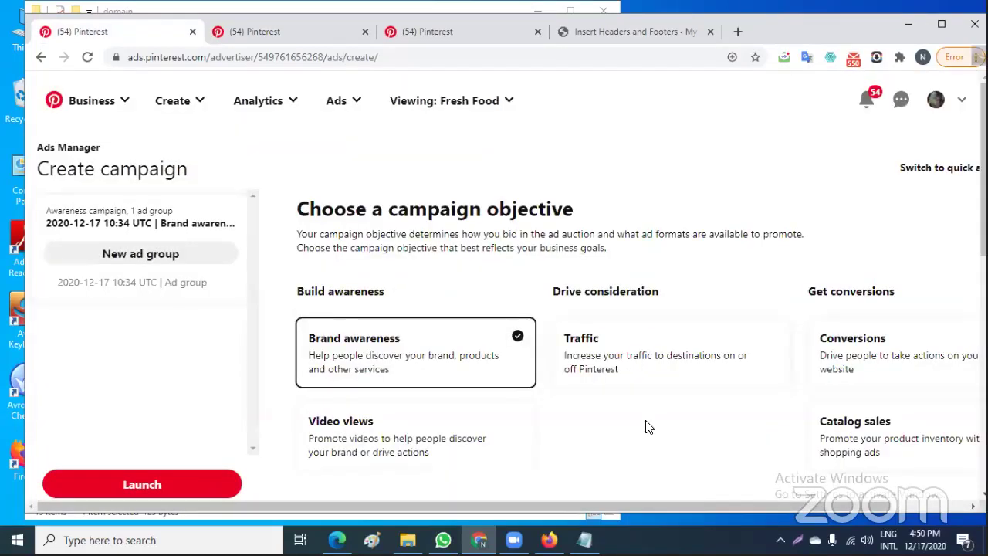
pyautogui.scroll(-4, 649, 427)
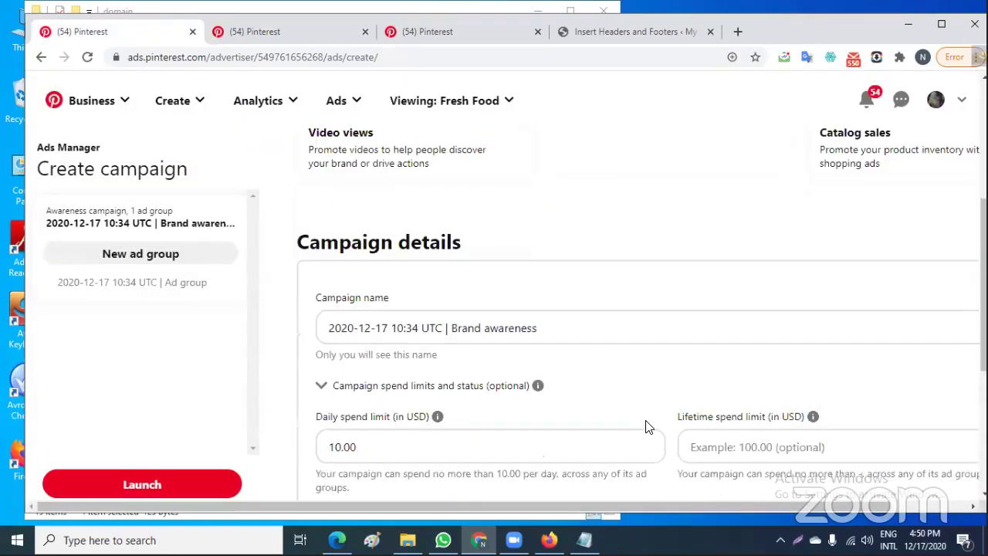
pyautogui.scroll(-4, 649, 427)
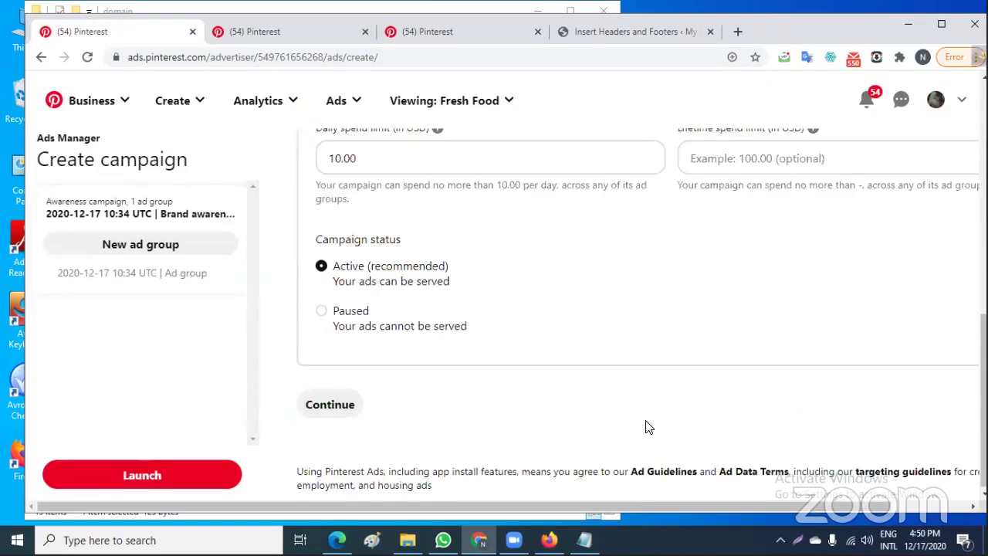
pyautogui.scroll(-1, 648, 427)
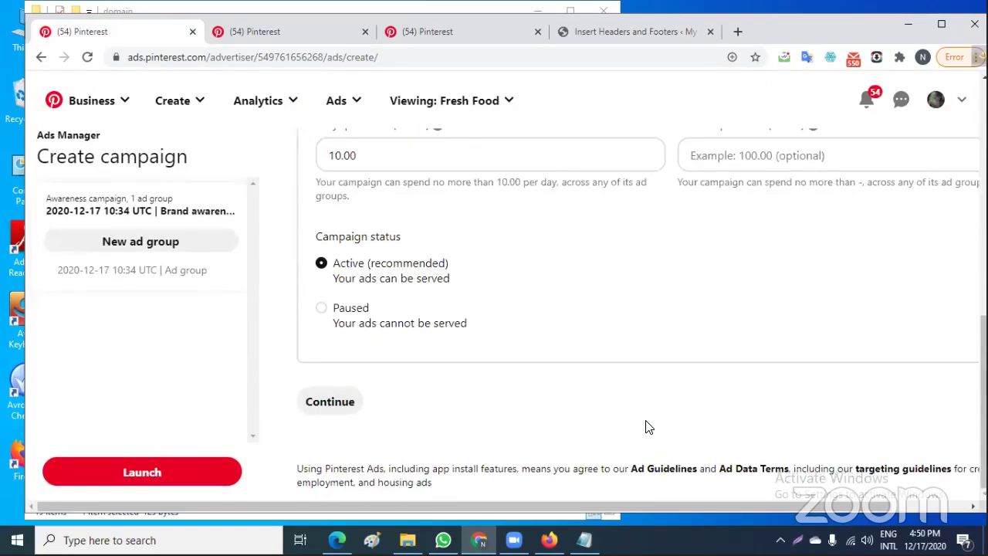
pyautogui.click(330, 402)
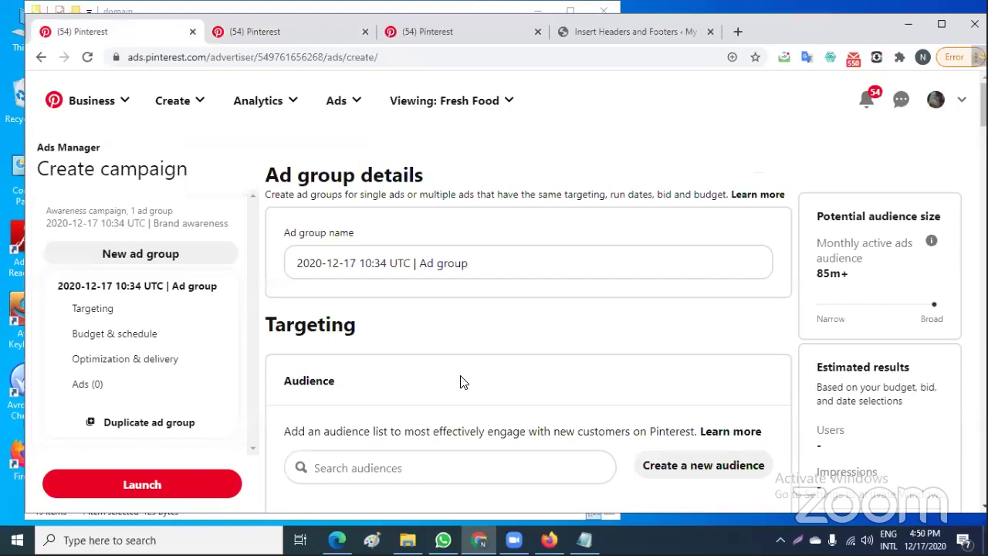
# Include the 'new offer' audience in ad group targeting and open audience creation in another tab
pyautogui.scroll(-2, 460, 382)
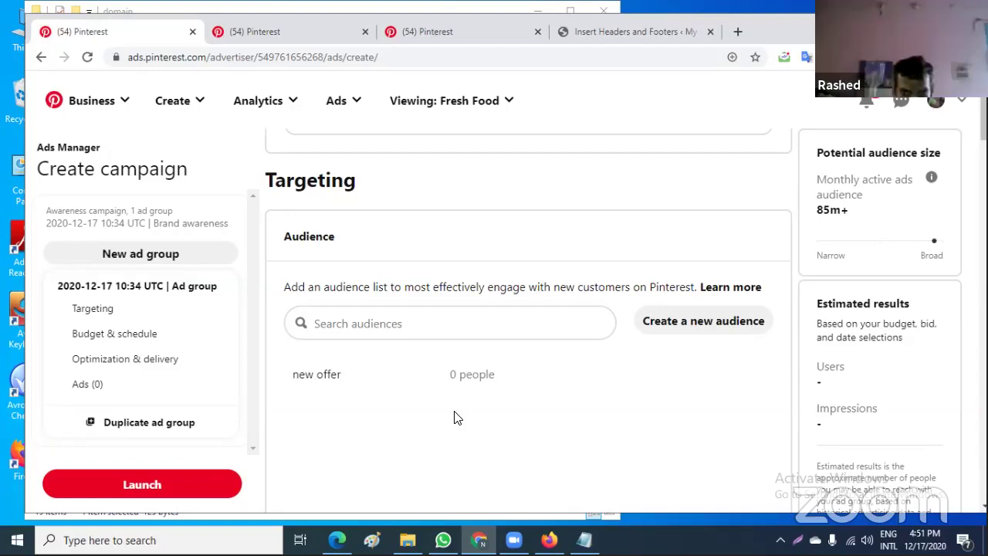
pyautogui.click(308, 377)
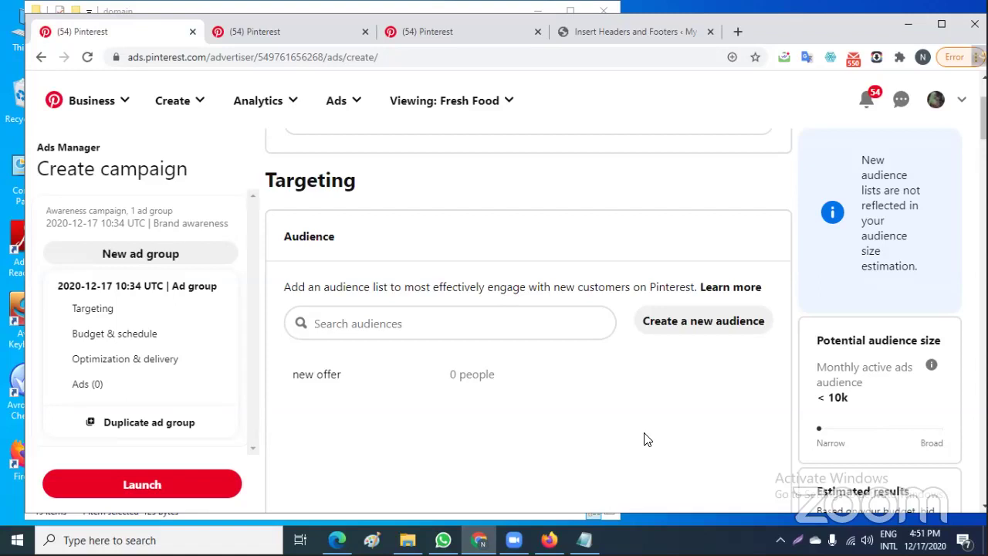
pyautogui.click(678, 327)
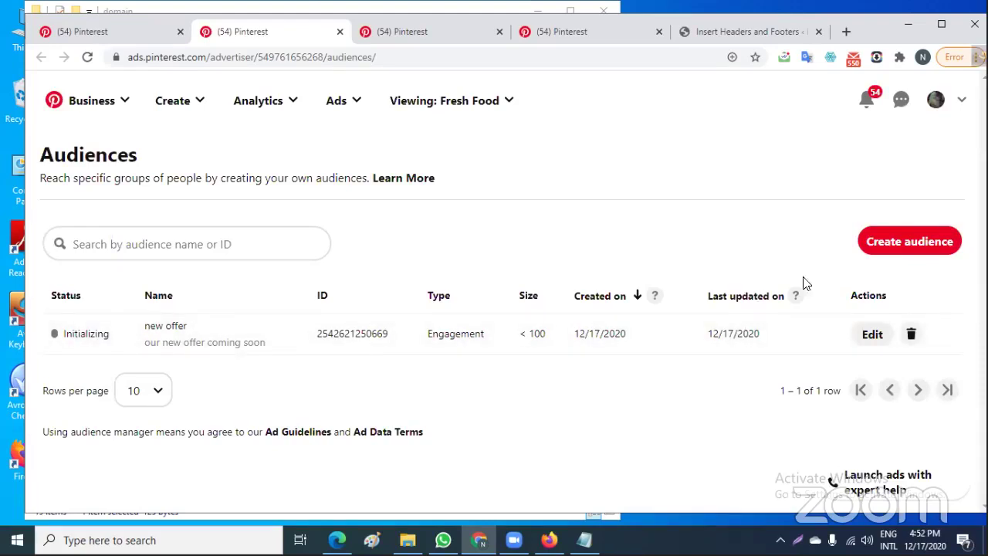
pyautogui.click(930, 241)
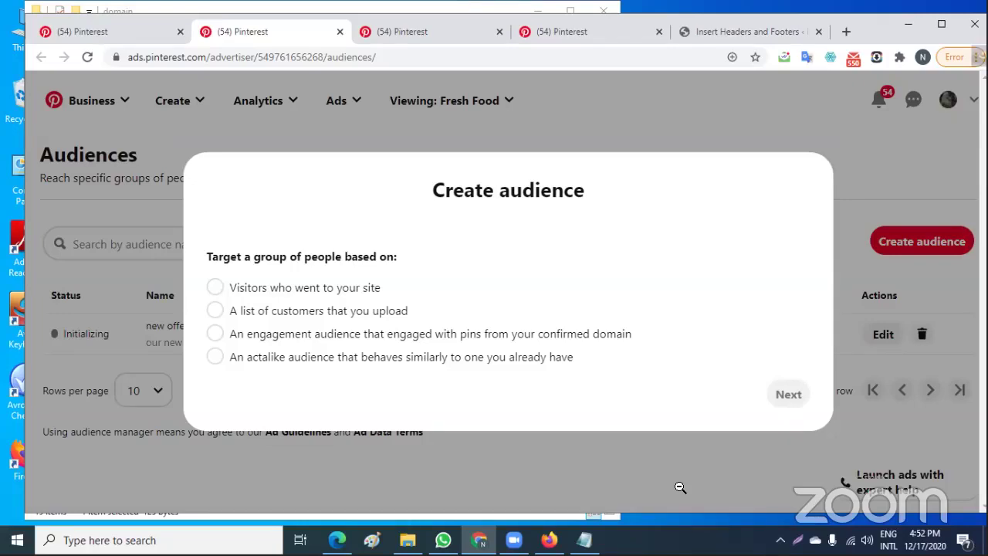
pyautogui.click(214, 335)
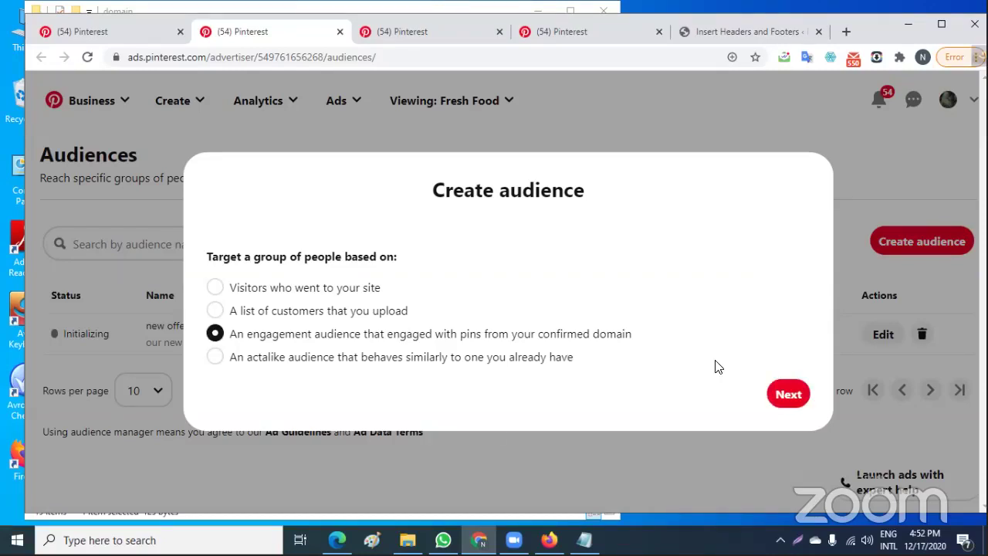
pyautogui.click(798, 393)
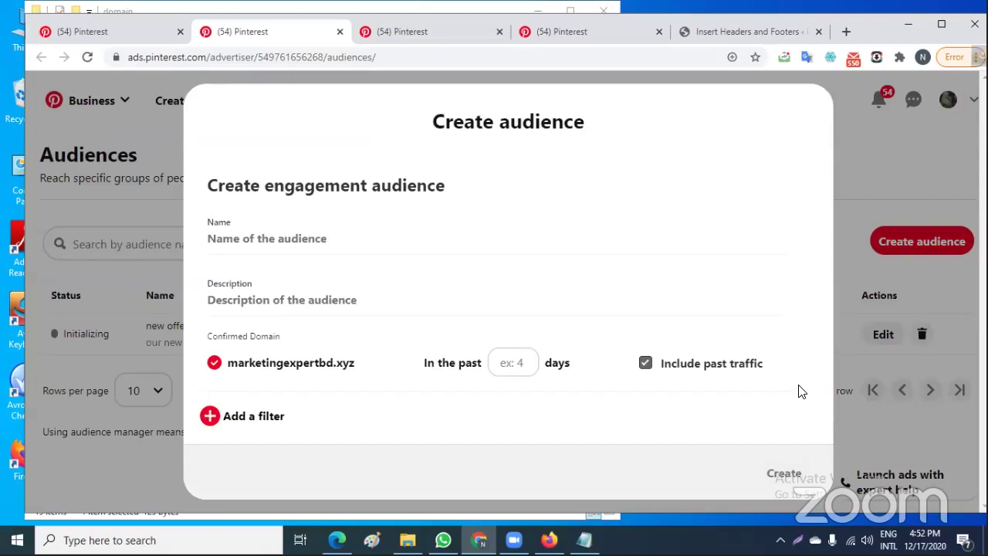
pyautogui.click(251, 240)
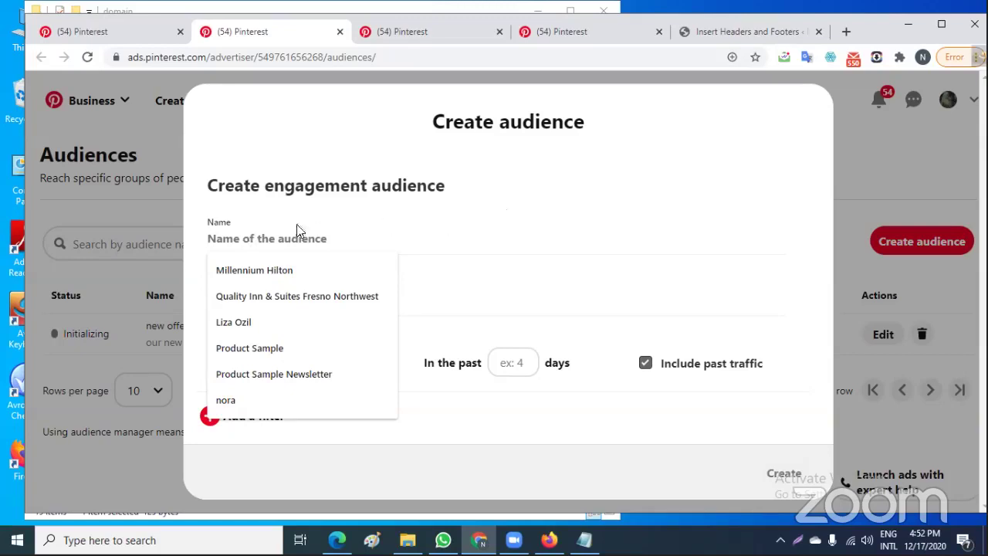
pyautogui.click(528, 447)
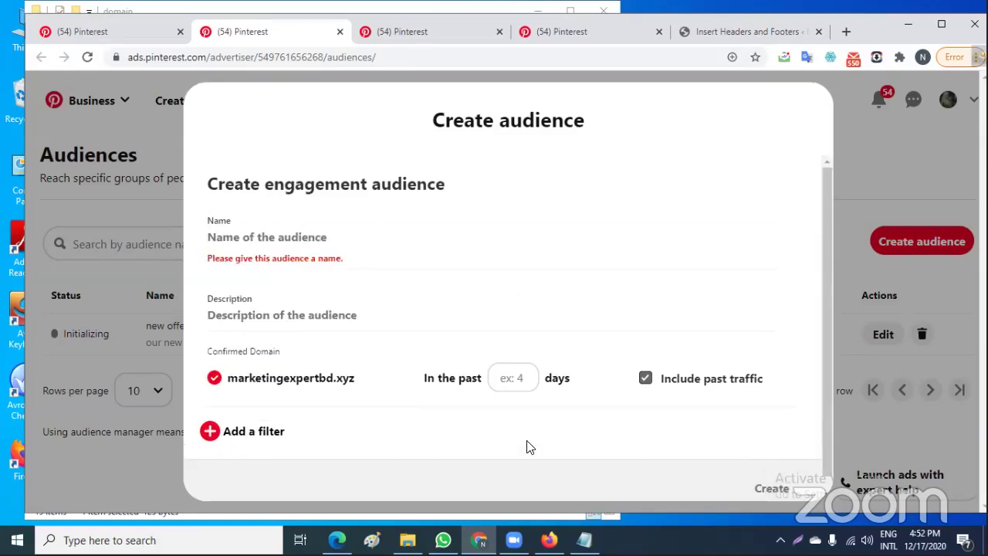
pyautogui.click(890, 151)
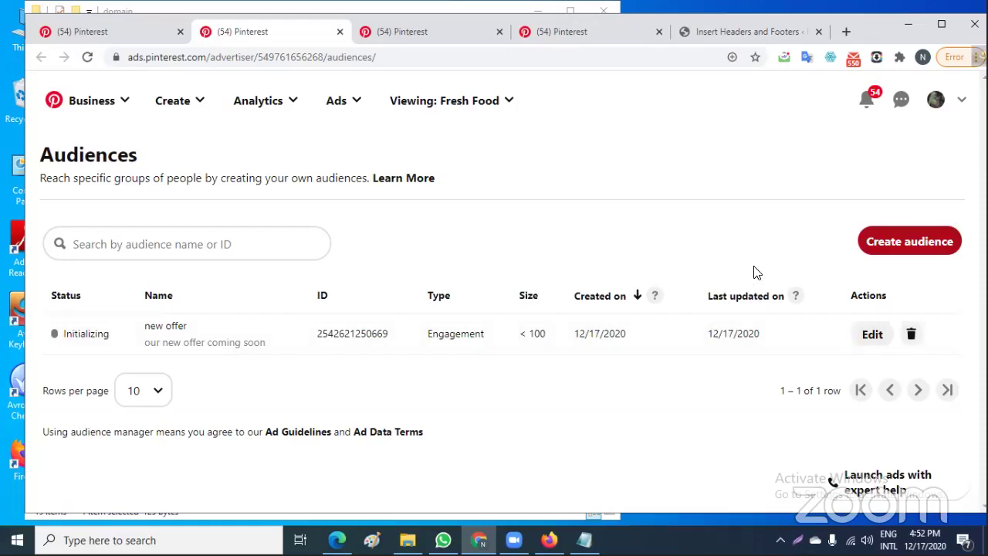
# Back on the campaign draft, check Architecture and Children's Fashion as targeting interests
pyautogui.click(119, 29)
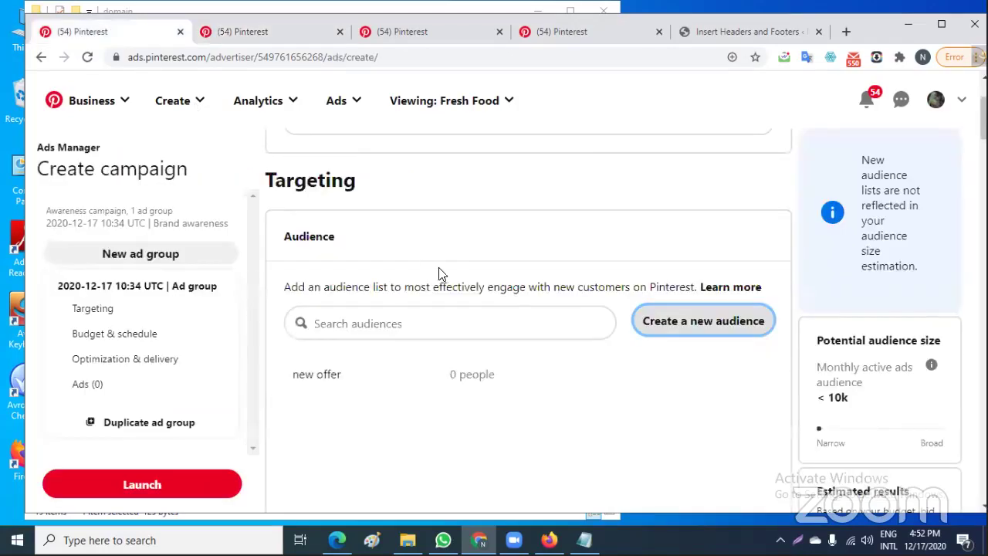
pyautogui.scroll(-10, 491, 321)
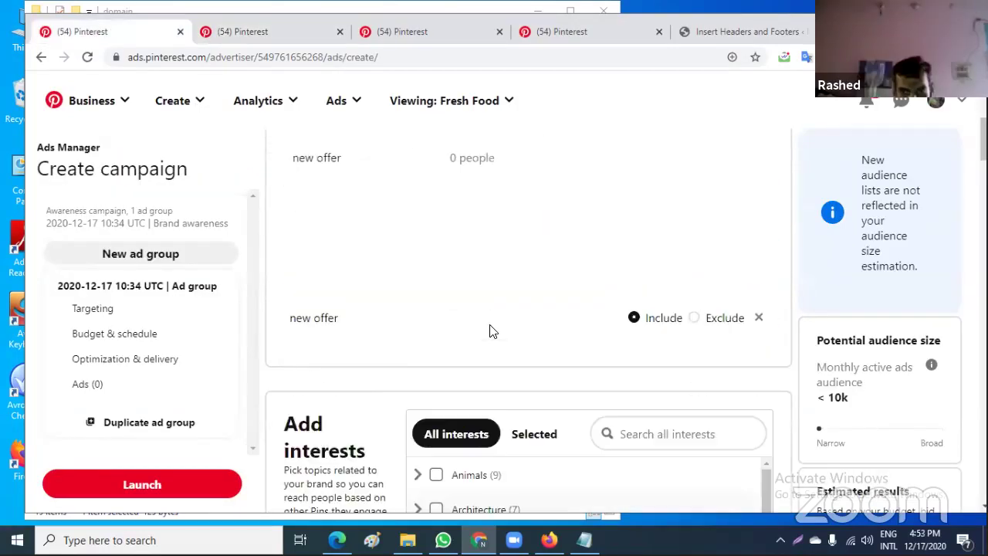
pyautogui.scroll(4, 491, 330)
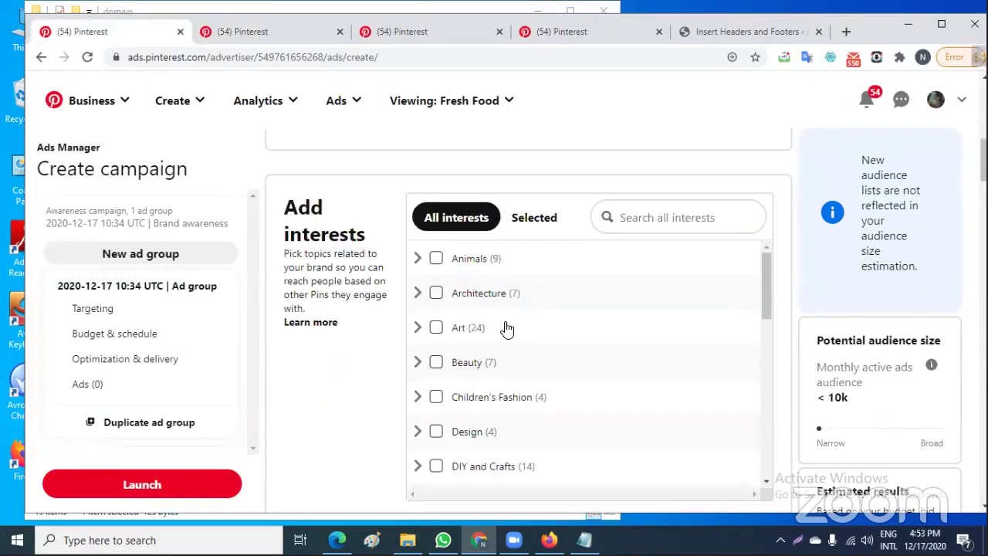
pyautogui.click(437, 294)
pyautogui.click(436, 398)
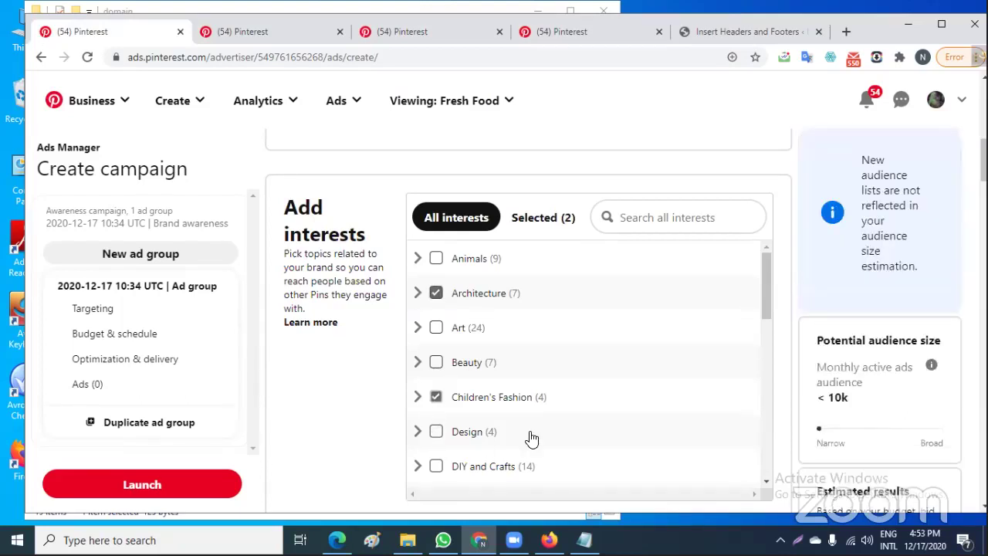
pyautogui.scroll(-1, 529, 437)
pyautogui.scroll(1, 530, 437)
pyautogui.scroll(3, 608, 303)
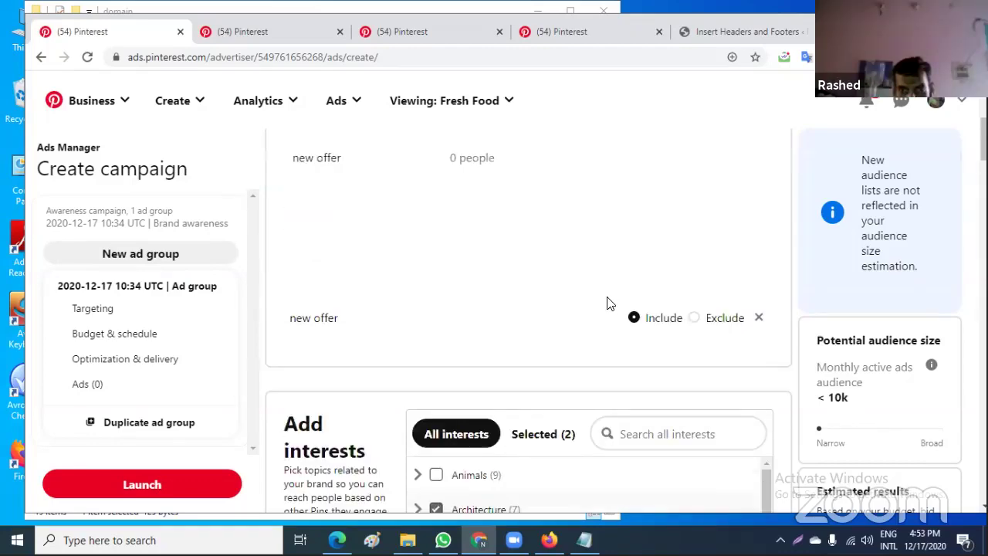
pyautogui.scroll(3, 607, 304)
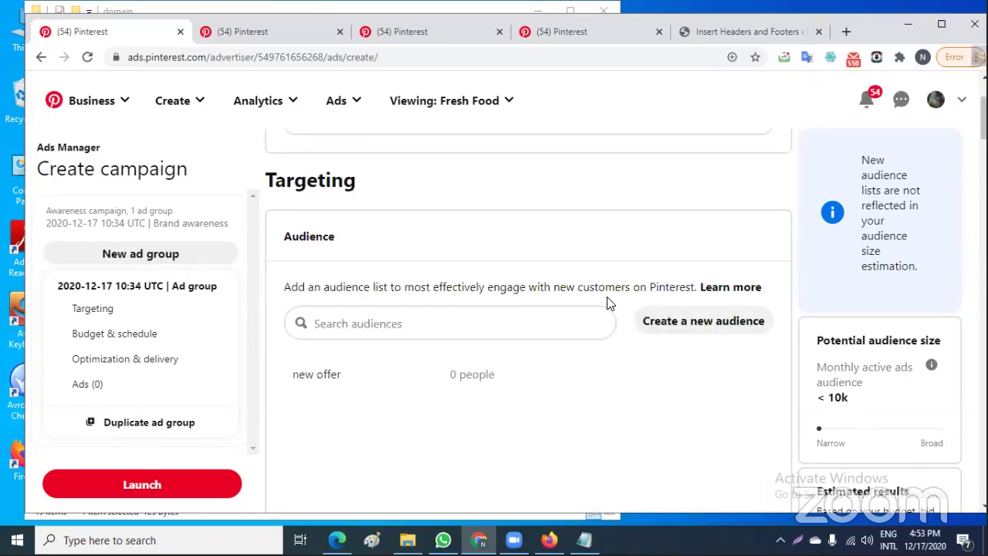
# Find the Keywords section and search related keywords for 'travel'
pyautogui.scroll(-7, 607, 304)
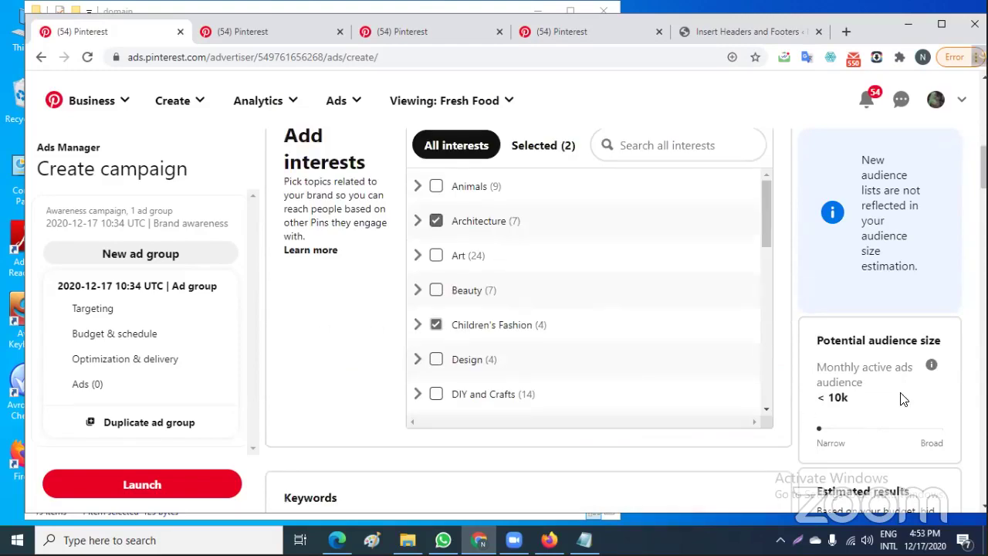
pyautogui.scroll(-2, 907, 397)
pyautogui.scroll(2, 907, 397)
pyautogui.scroll(-2, 924, 507)
pyautogui.scroll(2, 924, 507)
pyautogui.scroll(-1, 924, 508)
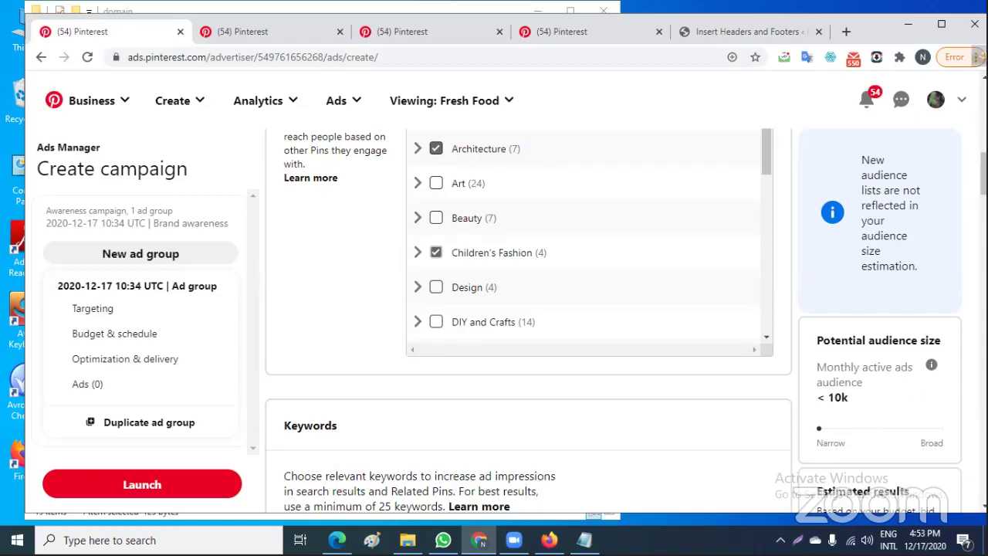
pyautogui.scroll(-4, 528, 321)
pyautogui.scroll(4, 528, 321)
pyautogui.scroll(-4, 528, 321)
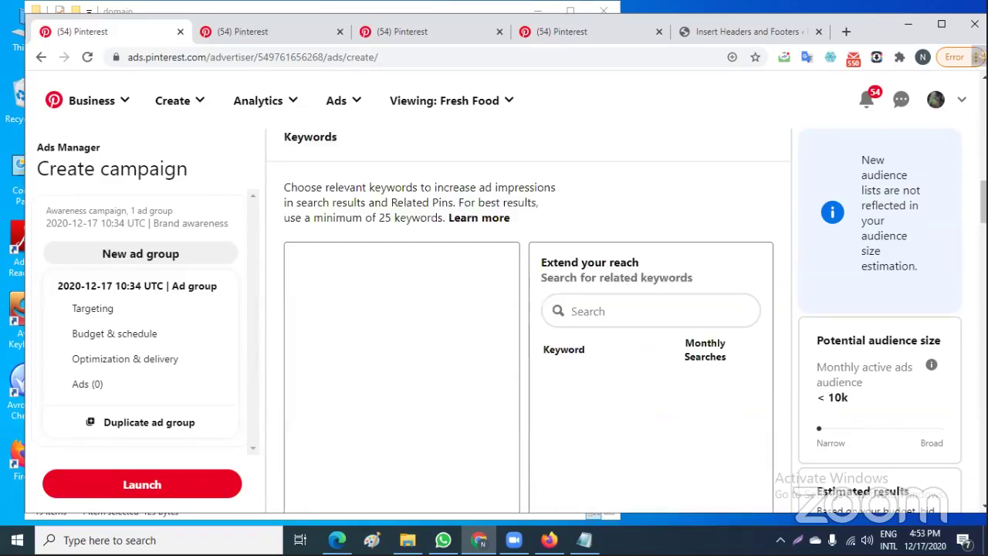
pyautogui.scroll(-1, 528, 320)
pyautogui.scroll(1, 527, 321)
pyautogui.scroll(-10, 528, 320)
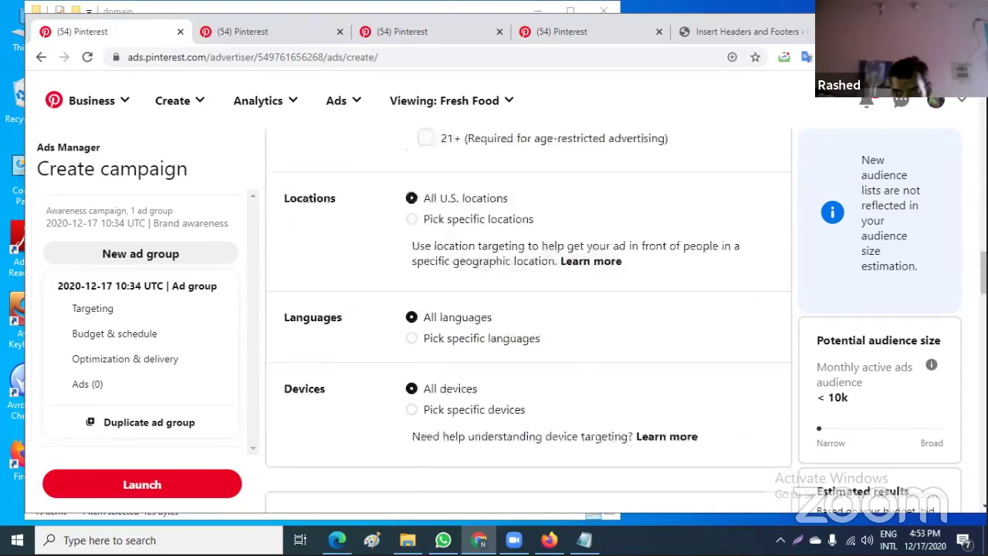
pyautogui.scroll(-5, 528, 320)
pyautogui.scroll(1, 528, 320)
pyautogui.scroll(-1, 528, 321)
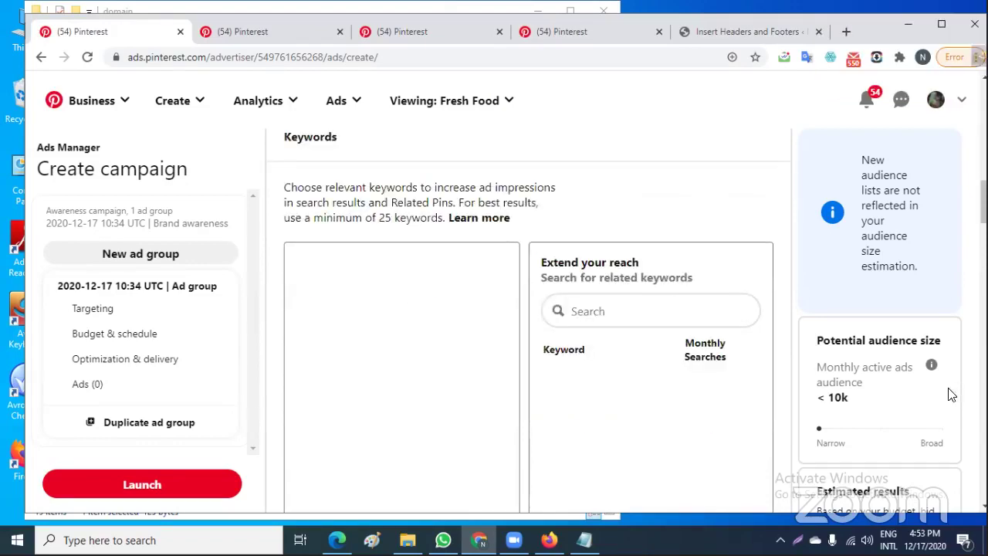
pyautogui.scroll(-4, 951, 393)
pyautogui.scroll(-3, 956, 394)
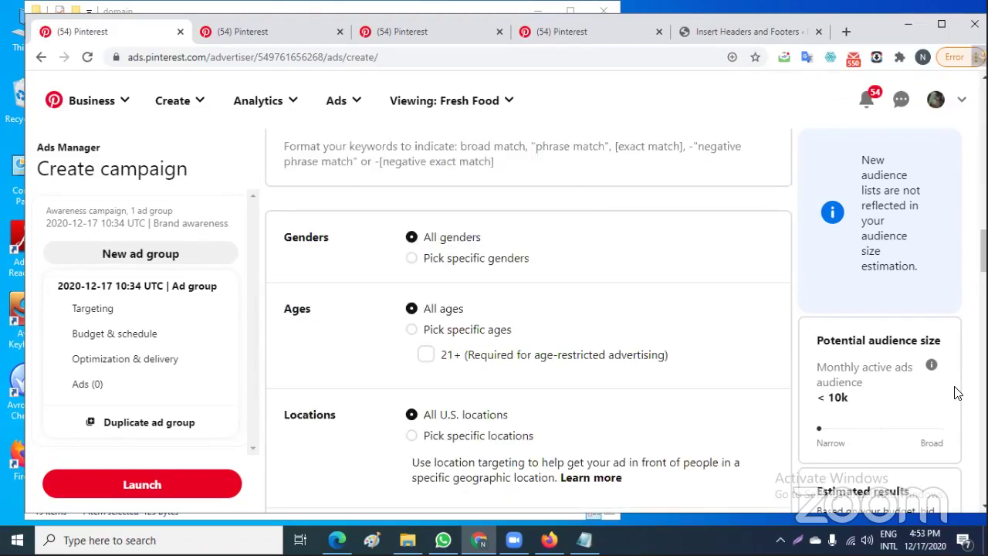
pyautogui.scroll(5, 957, 394)
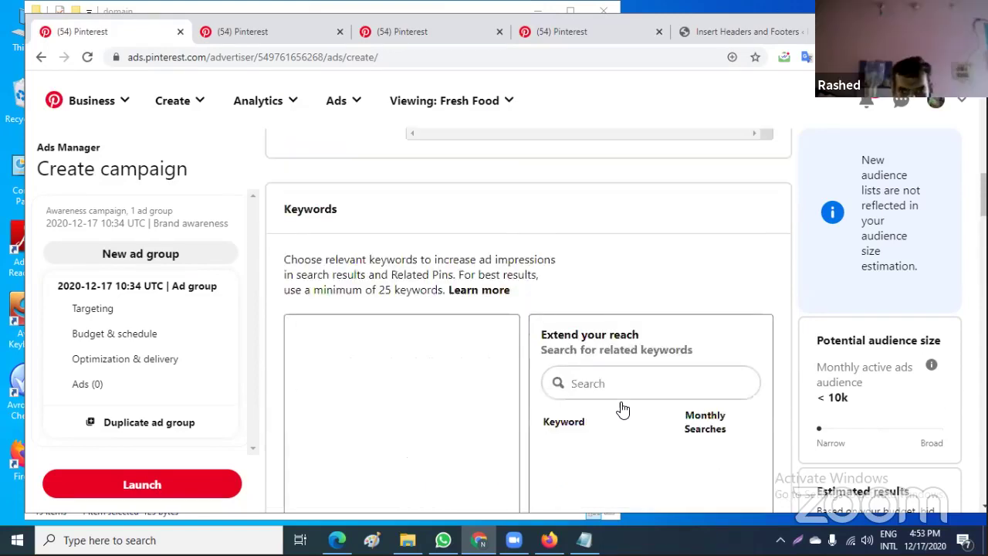
pyautogui.click(590, 382)
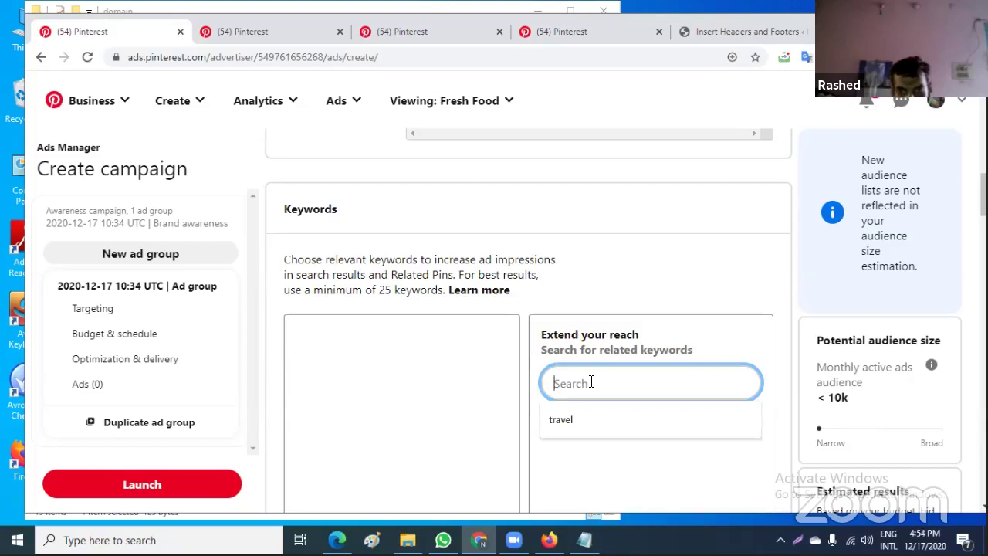
pyautogui.click(577, 423)
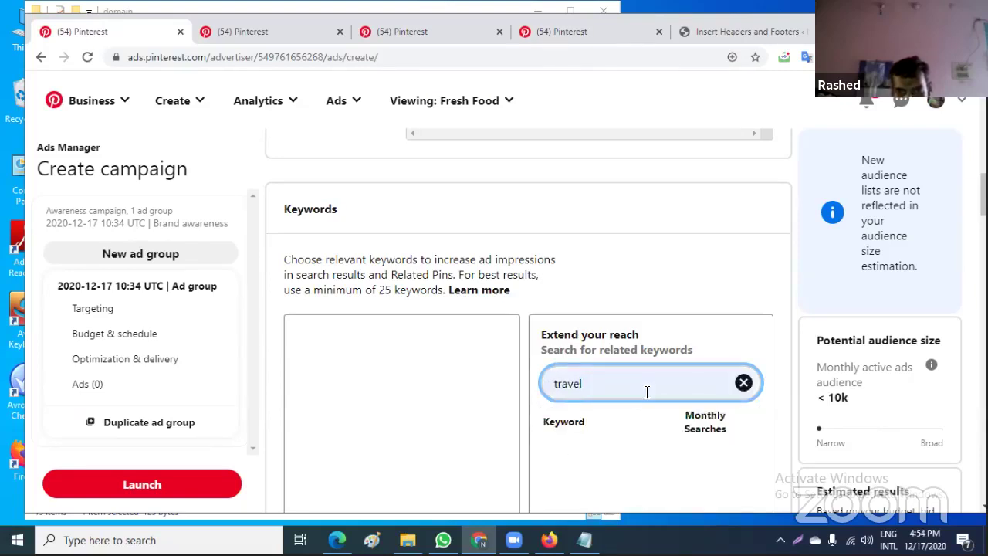
pyautogui.scroll(-1, 647, 409)
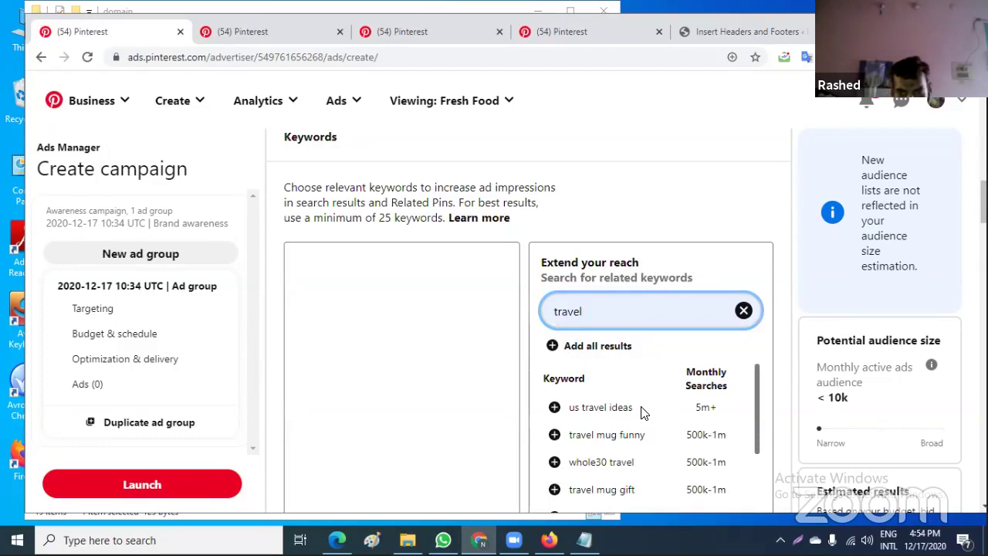
# Add us travel ideas, travel mug funny, travel the world, our travels, underrated travel destinations, travel packing hacks
pyautogui.click(554, 409)
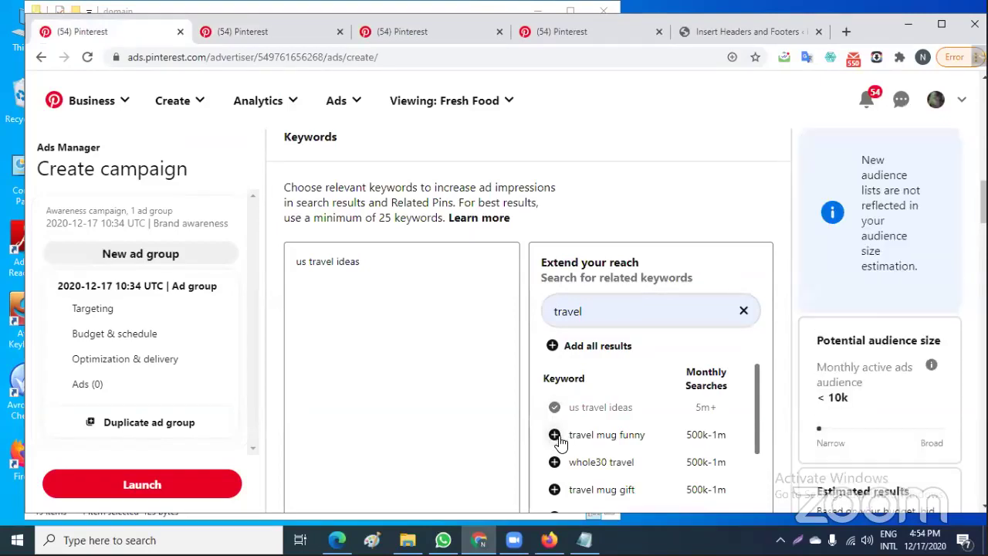
pyautogui.click(554, 435)
pyautogui.scroll(-5, 640, 419)
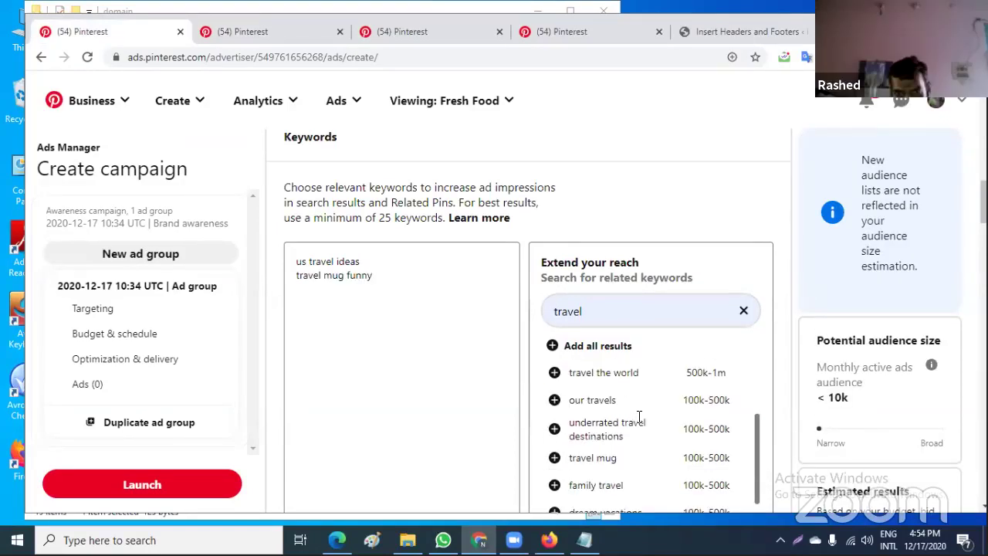
pyautogui.click(554, 372)
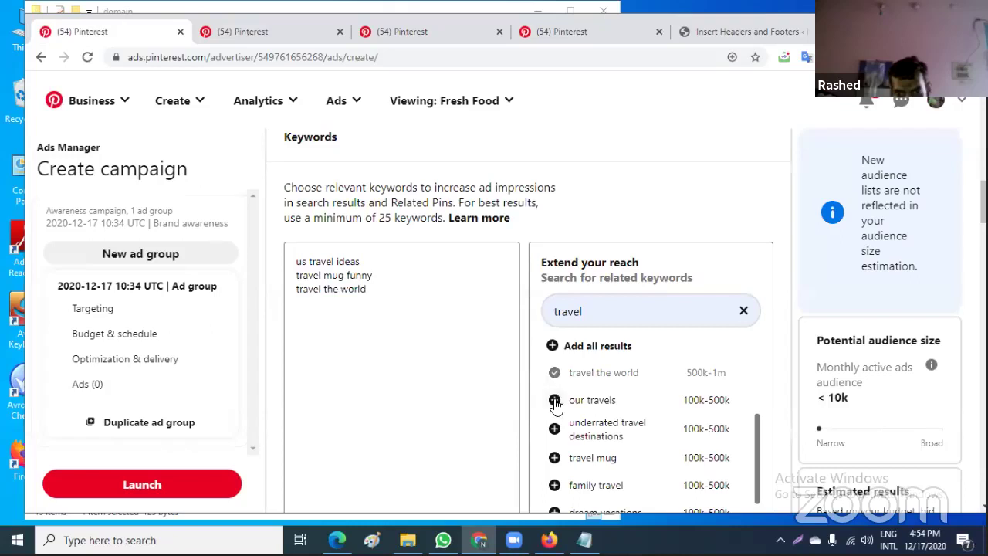
pyautogui.click(554, 400)
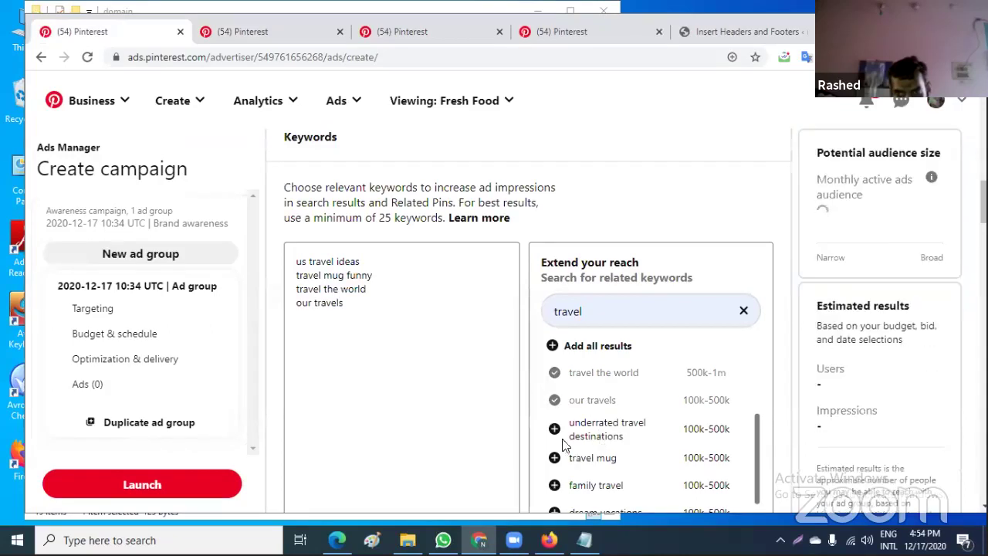
pyautogui.click(556, 433)
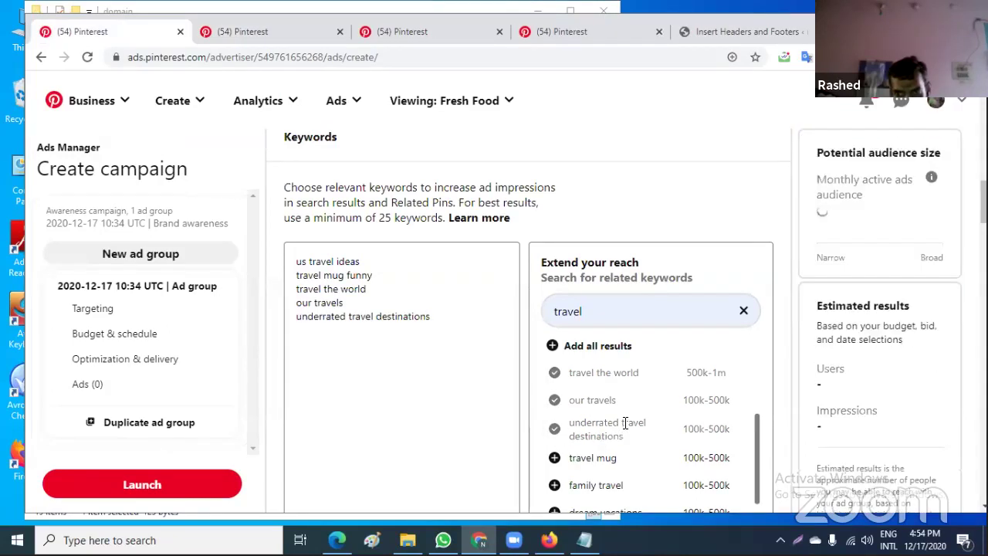
pyautogui.scroll(-3, 566, 437)
pyautogui.click(555, 423)
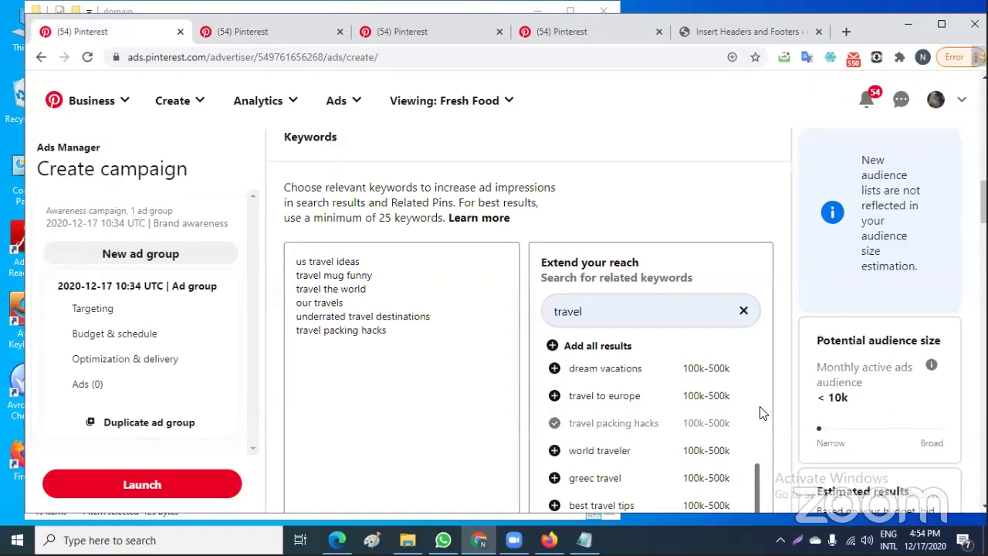
pyautogui.scroll(-5, 779, 407)
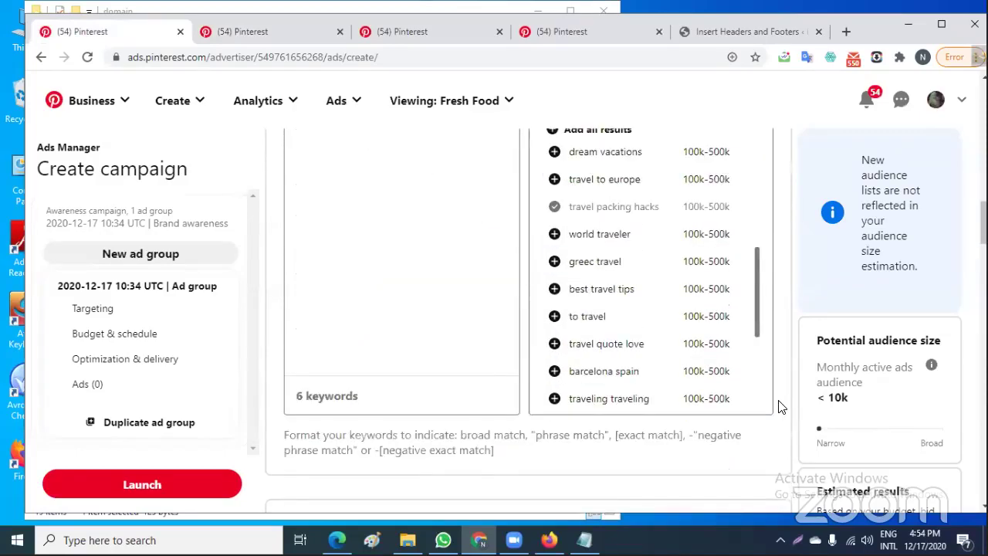
pyautogui.scroll(-2, 780, 407)
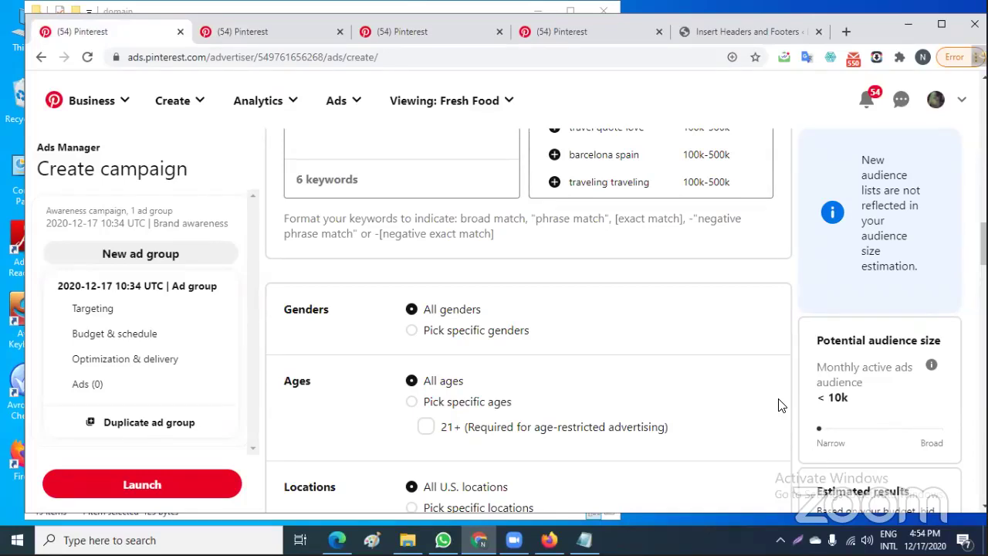
pyautogui.scroll(-1, 778, 405)
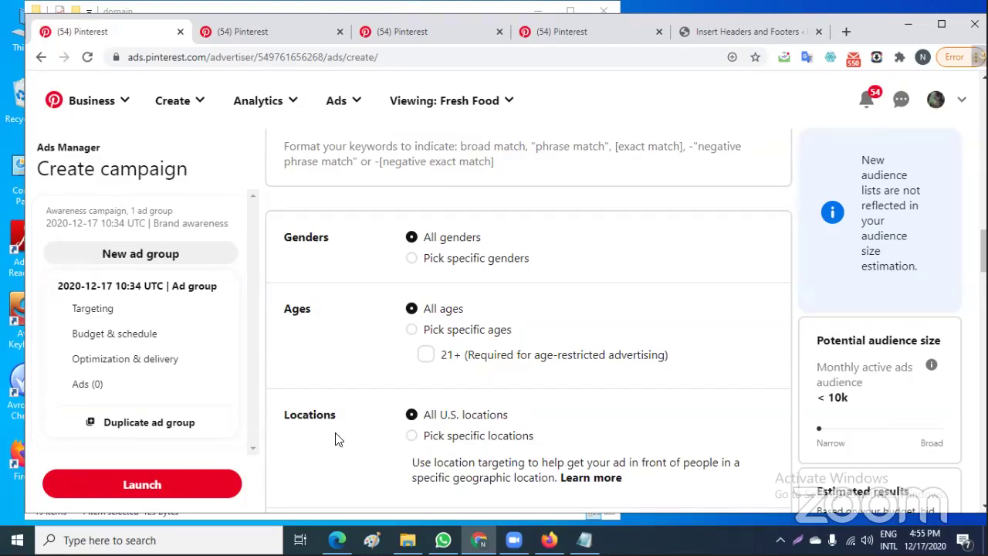
pyautogui.scroll(-1, 335, 437)
pyautogui.scroll(-2, 363, 404)
pyautogui.scroll(-1, 364, 407)
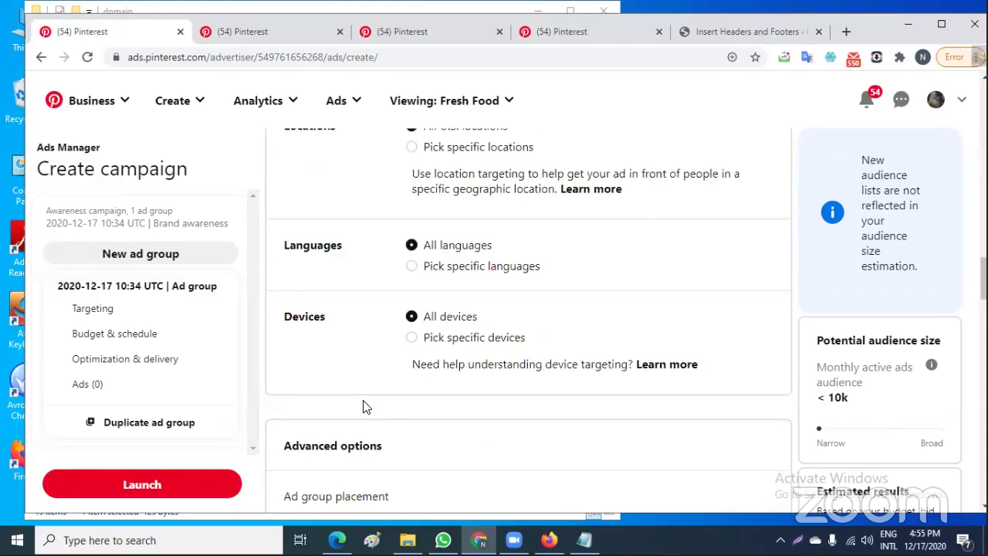
pyautogui.scroll(-2, 366, 408)
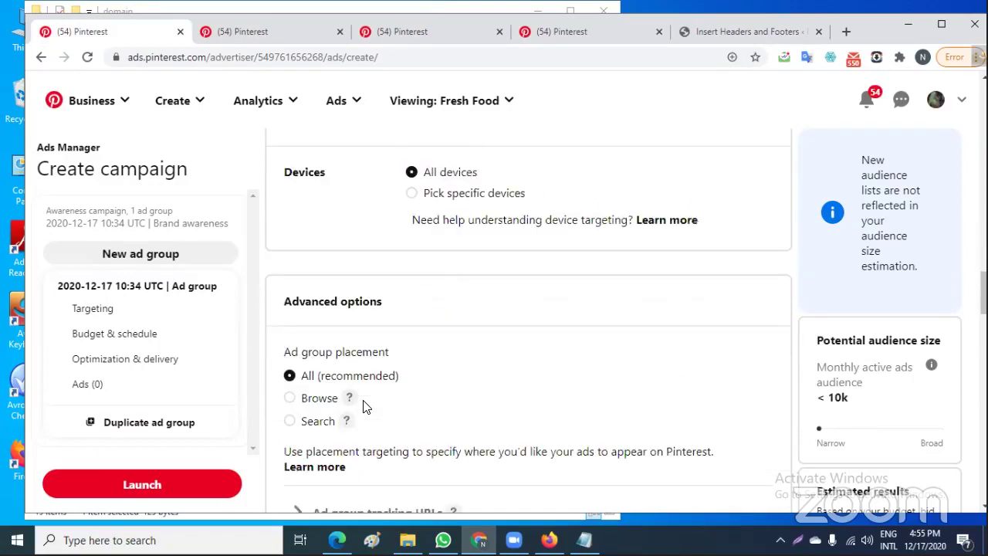
pyautogui.scroll(-1, 501, 405)
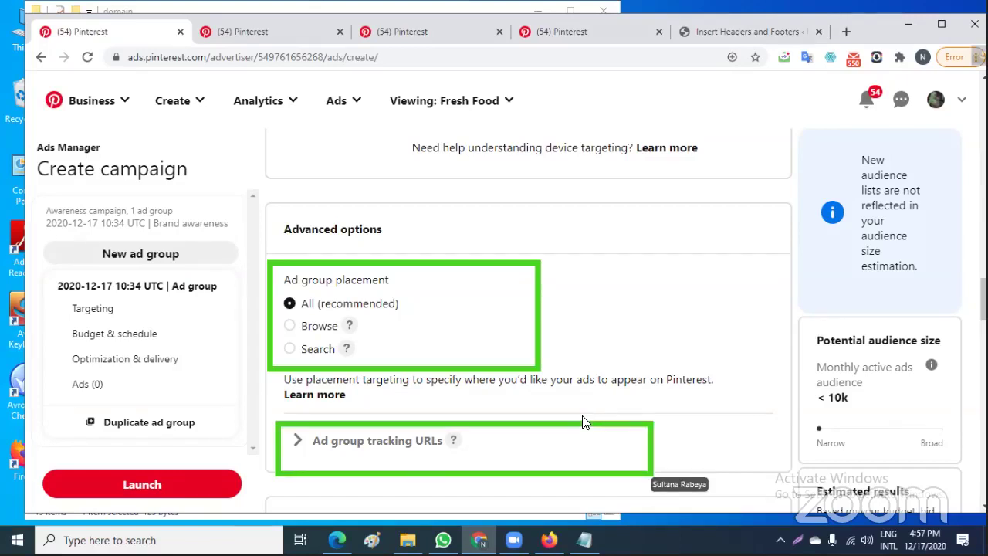
# Expand Ad group tracking URLs and review the Event Type options, keeping Clicks with no URL
pyautogui.click(404, 447)
pyautogui.scroll(-1, 514, 443)
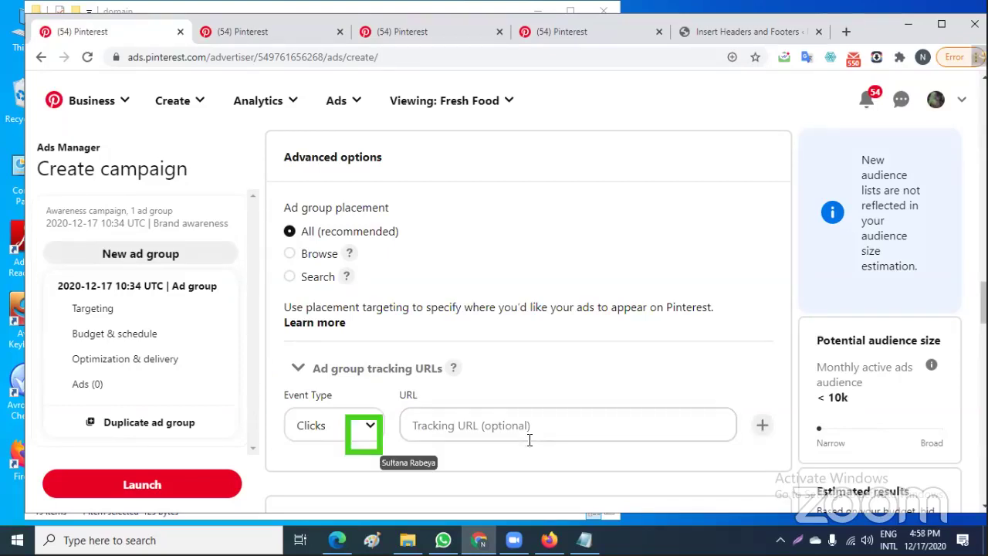
pyautogui.click(370, 430)
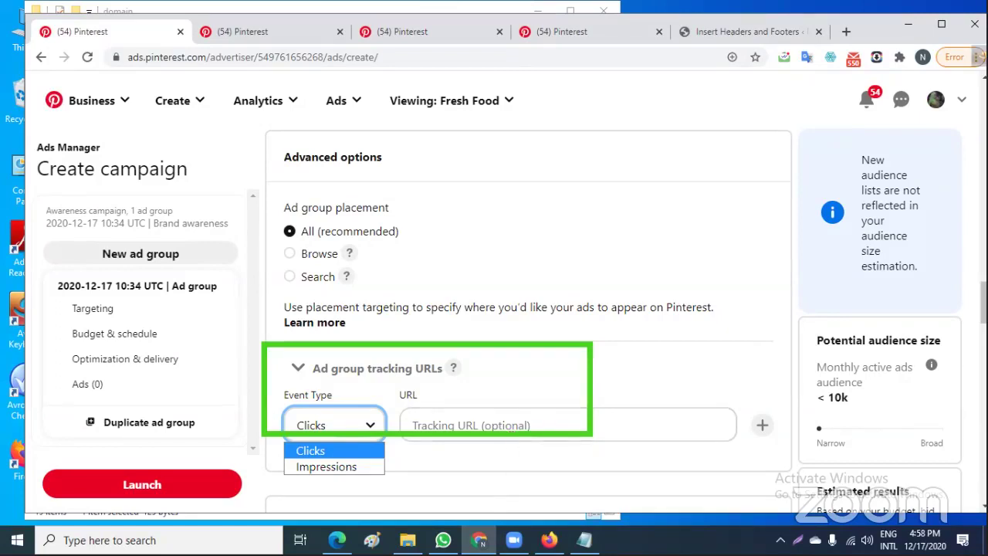
pyautogui.moveTo(478, 540)
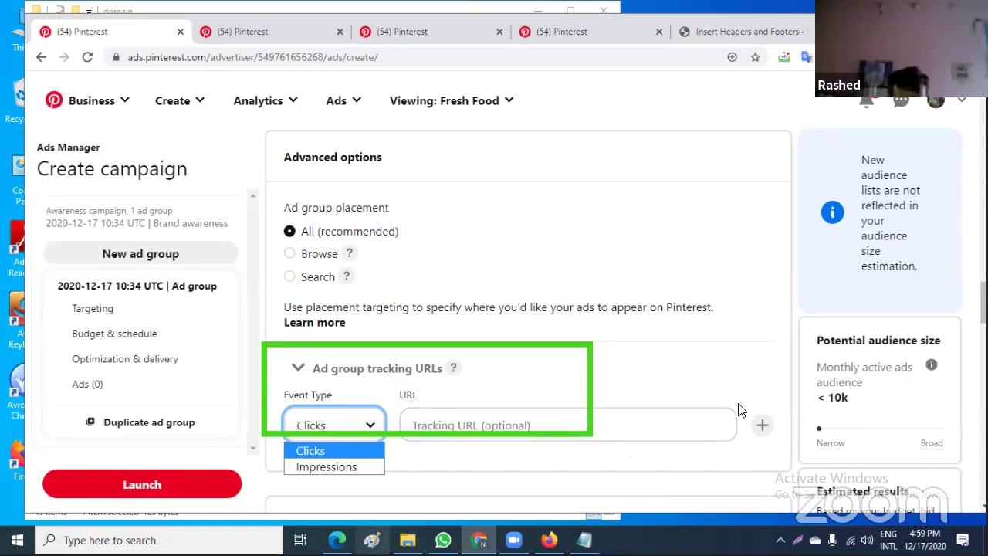
pyautogui.scroll(-2, 738, 410)
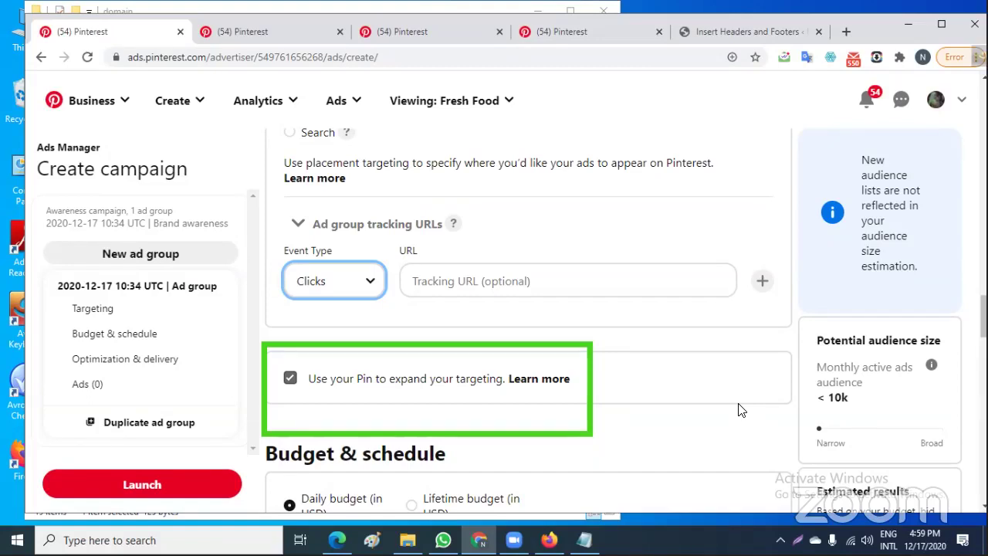
# Enter a daily budget of 10.00 USD for the ad group
pyautogui.scroll(-2, 739, 410)
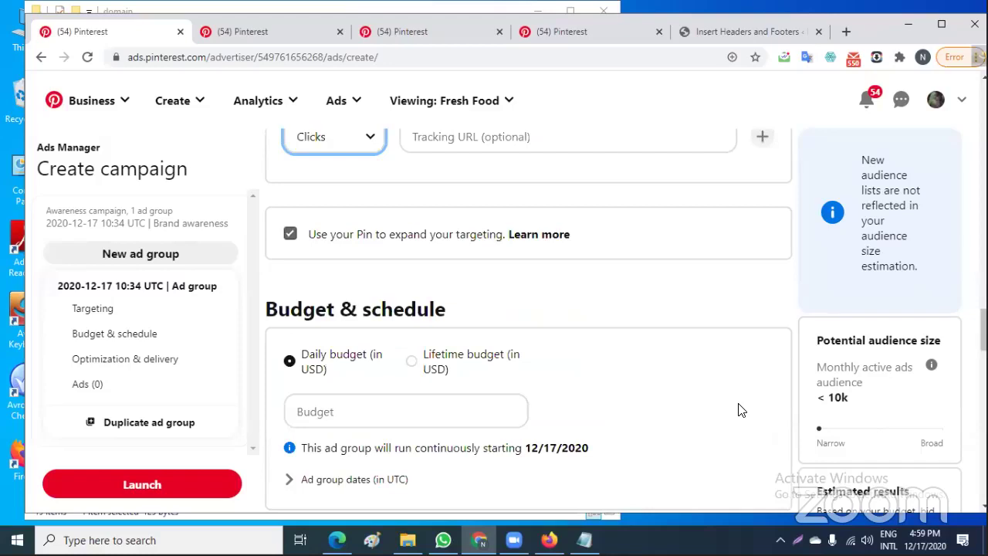
pyautogui.scroll(-1, 739, 410)
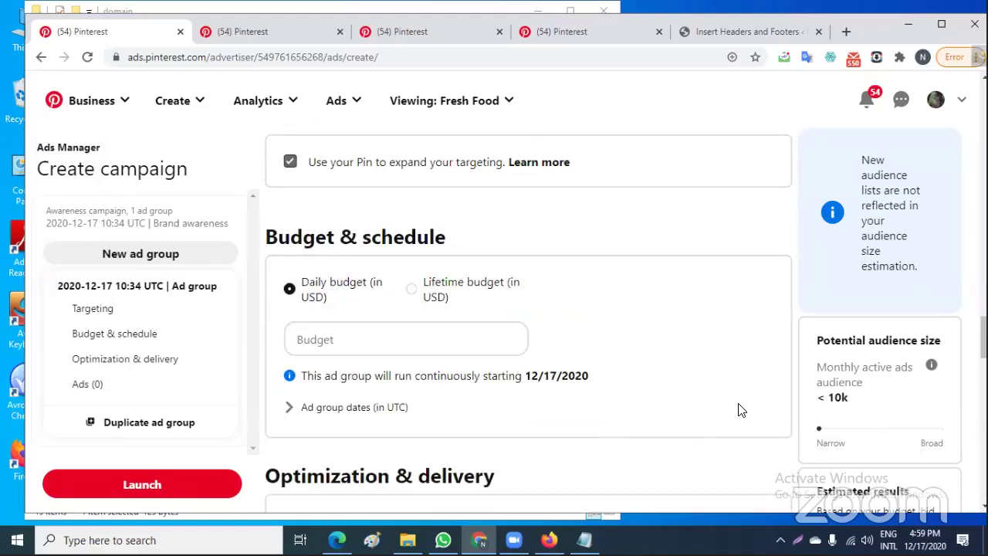
pyautogui.click(372, 330)
pyautogui.write('10')
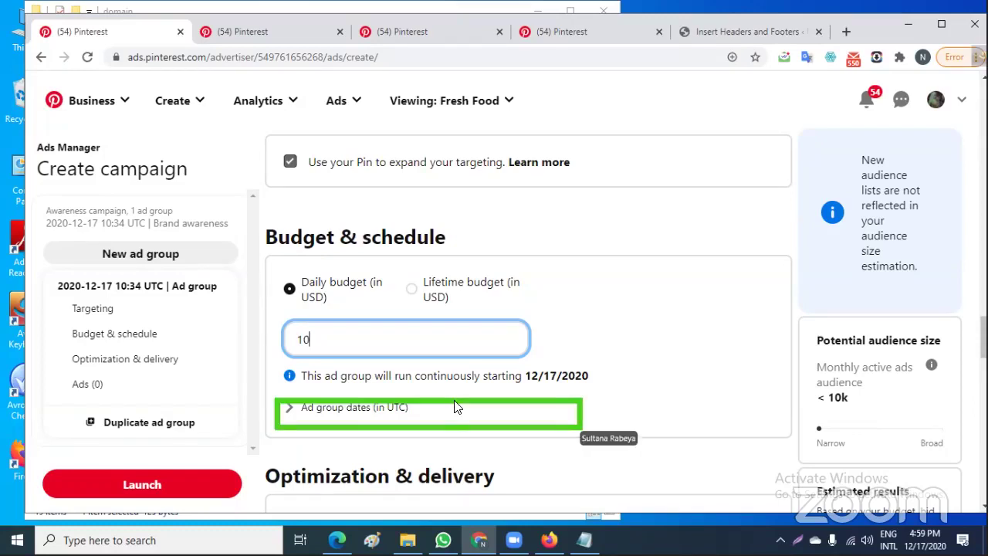
pyautogui.click(368, 413)
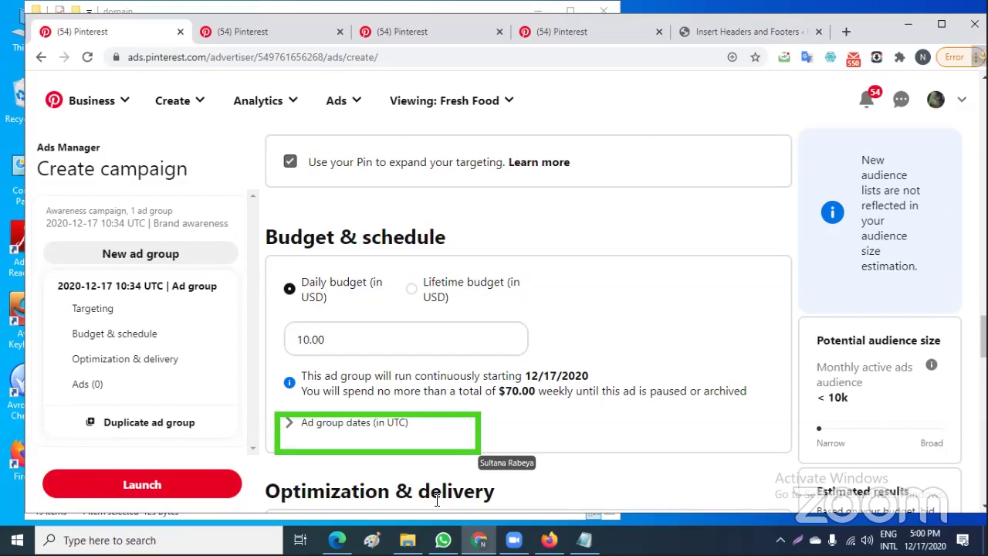
# Set the ad group end date to December 21, 2020
pyautogui.click(290, 424)
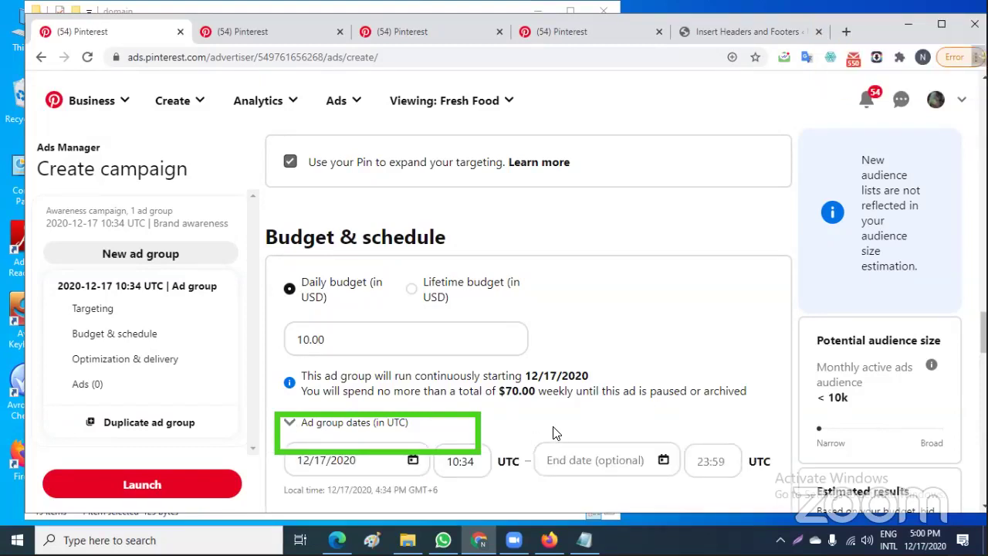
pyautogui.scroll(-1, 552, 433)
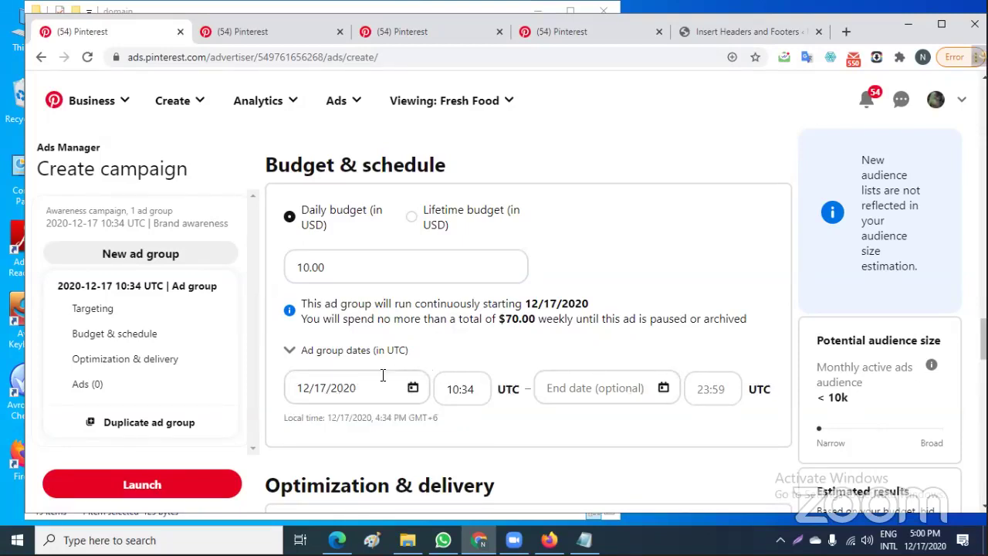
pyautogui.click(611, 384)
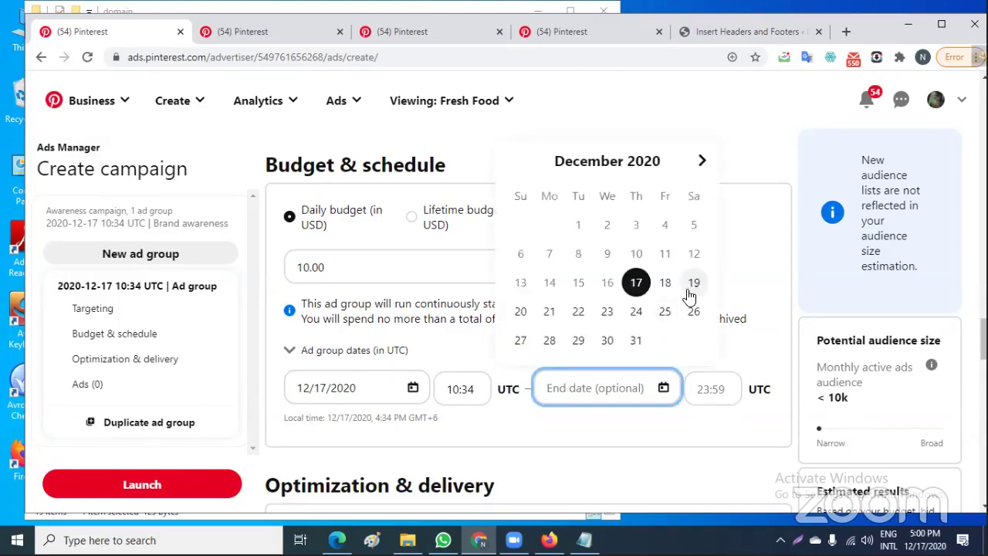
pyautogui.click(545, 312)
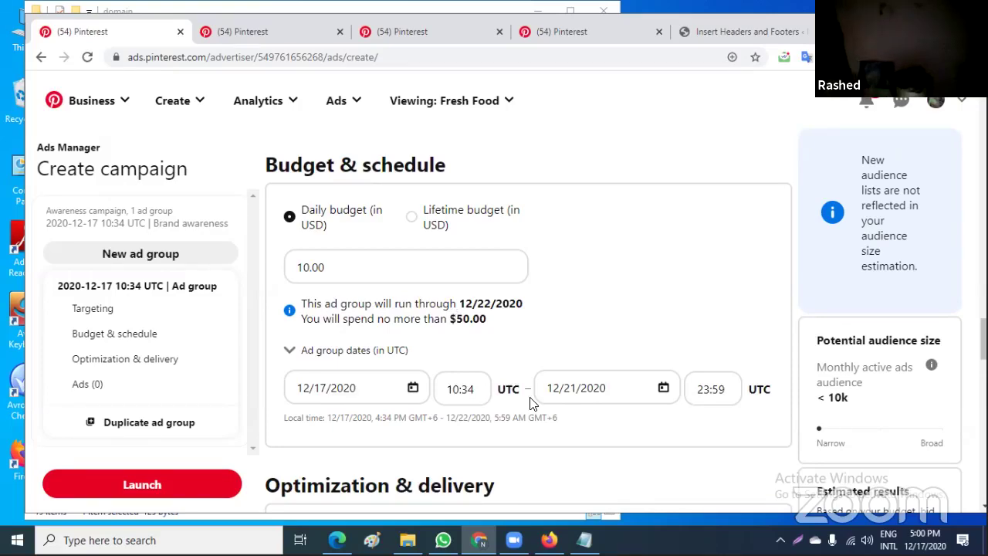
pyautogui.scroll(-3, 530, 401)
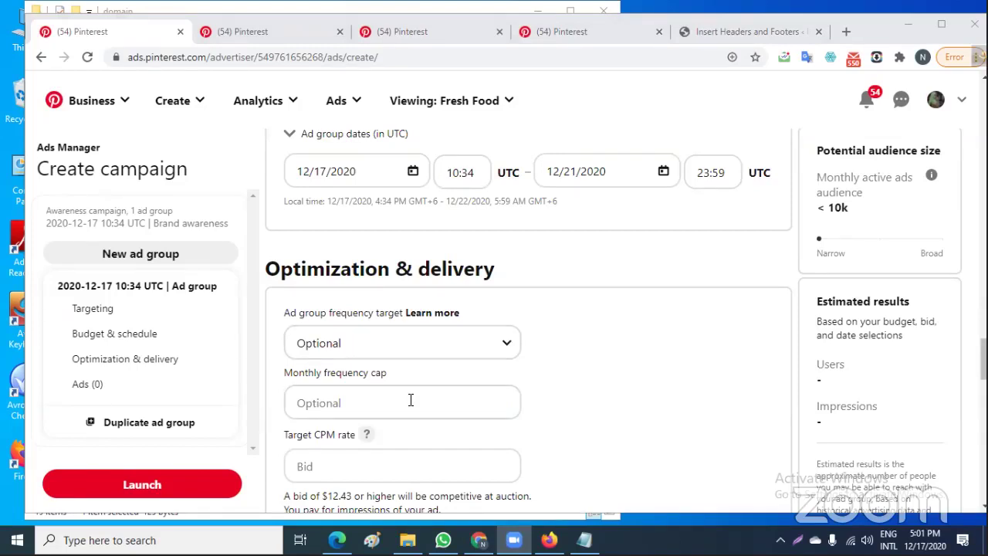
# Choose Weekly as the ad group frequency target, leaving bid empty and pacing Standard
pyautogui.click(485, 342)
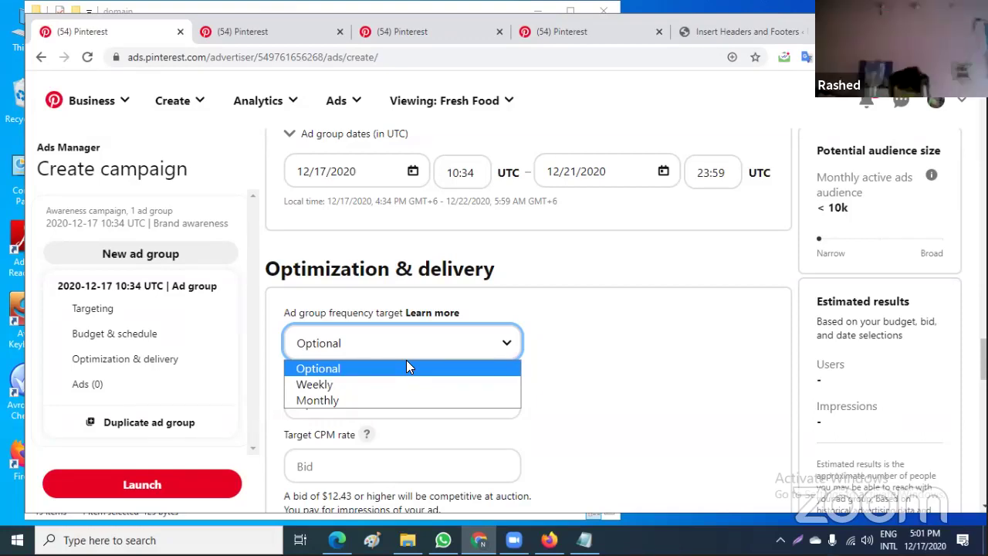
pyautogui.click(340, 385)
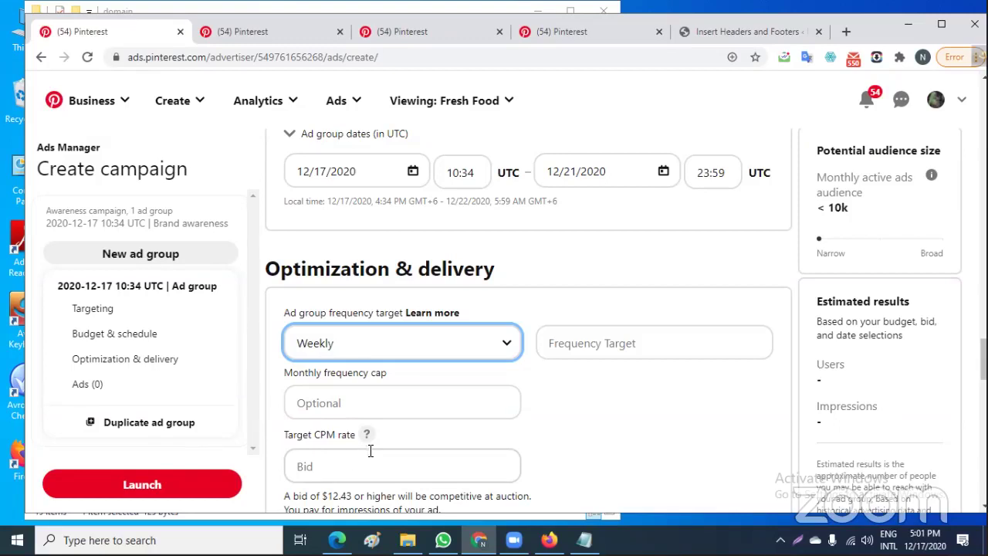
pyautogui.scroll(-1, 368, 448)
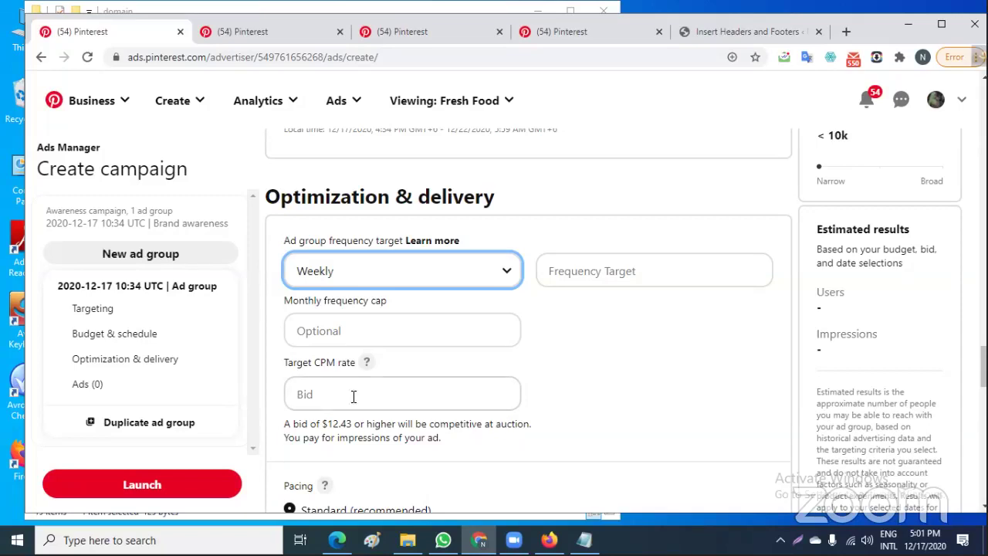
pyautogui.scroll(-1, 432, 425)
pyautogui.scroll(-1, 435, 430)
pyautogui.scroll(-1, 434, 430)
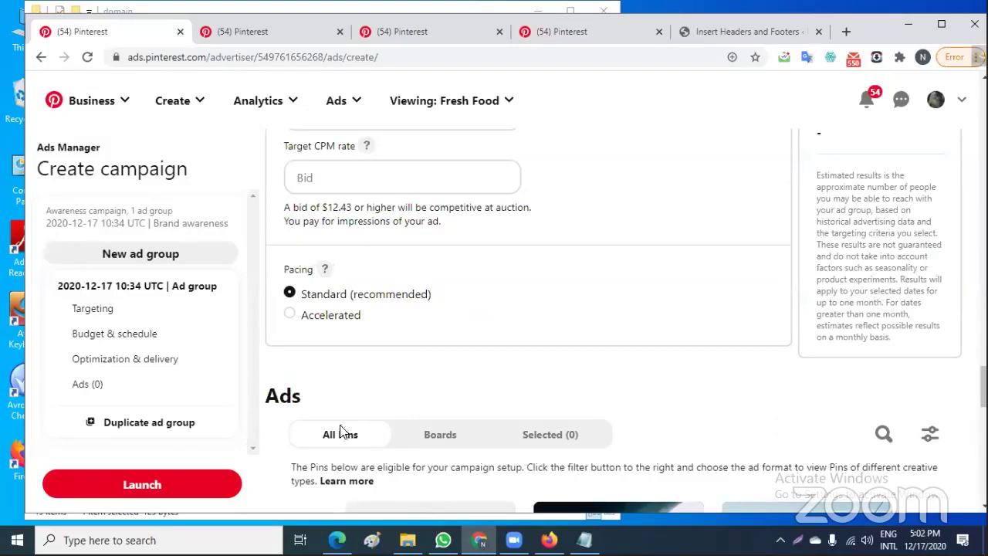
# Select the USA waterfall pin, browse the other pins, then deselect it, leaving 0 ads
pyautogui.scroll(-3, 403, 353)
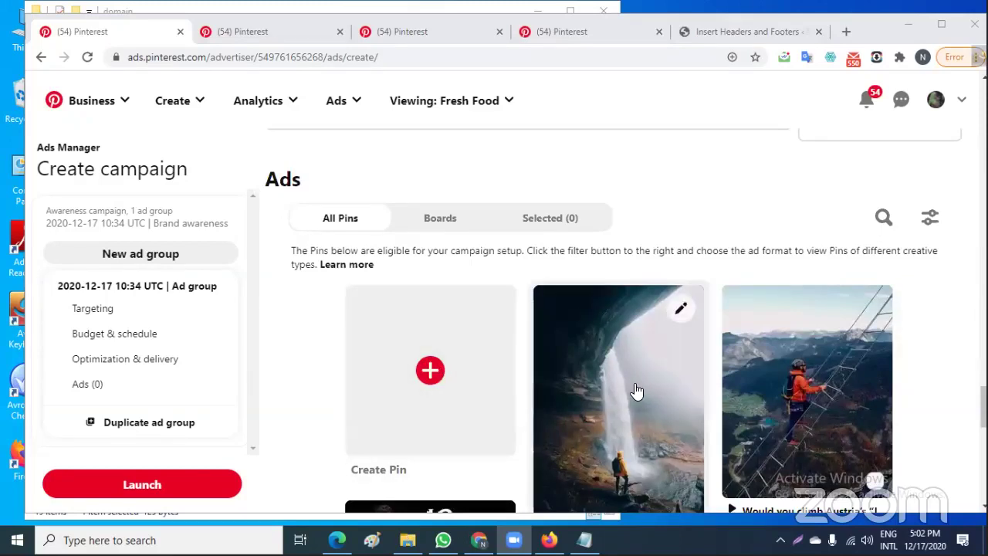
pyautogui.click(664, 441)
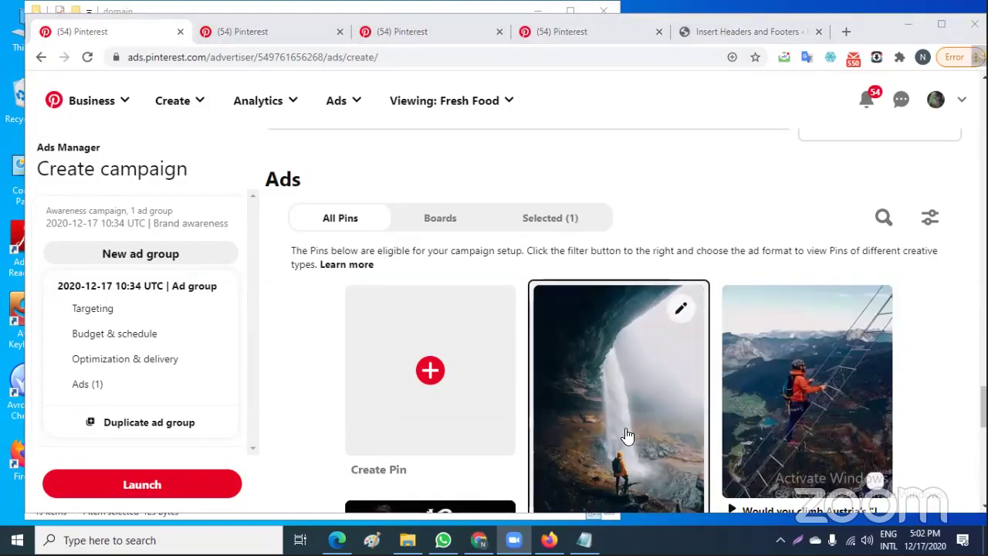
pyautogui.scroll(-2, 627, 436)
pyautogui.scroll(-2, 627, 436)
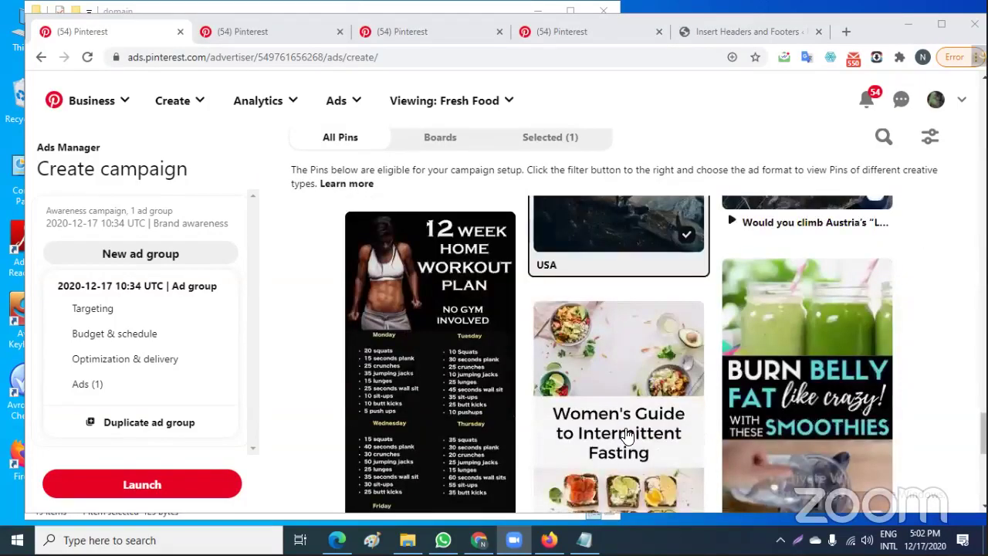
pyautogui.scroll(-5, 627, 436)
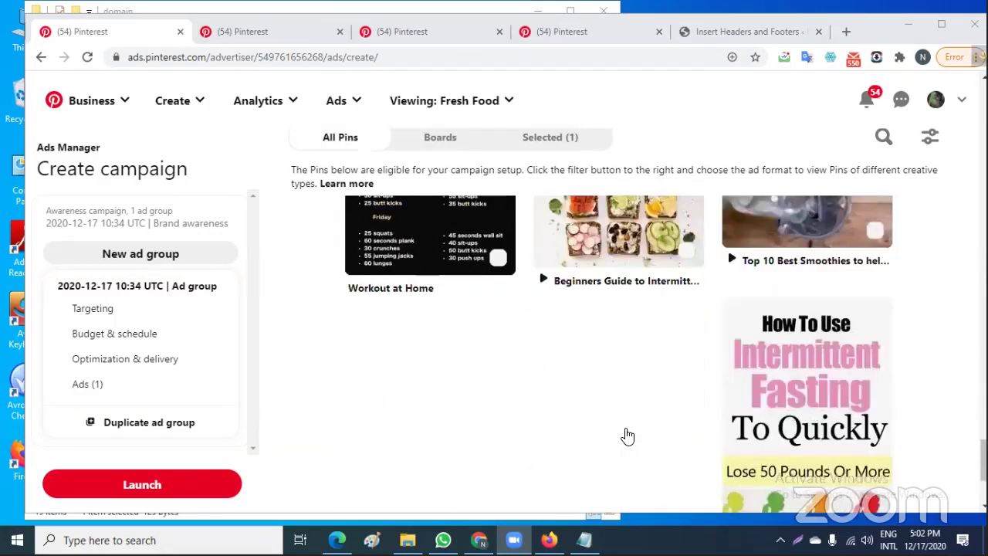
pyautogui.scroll(4, 627, 436)
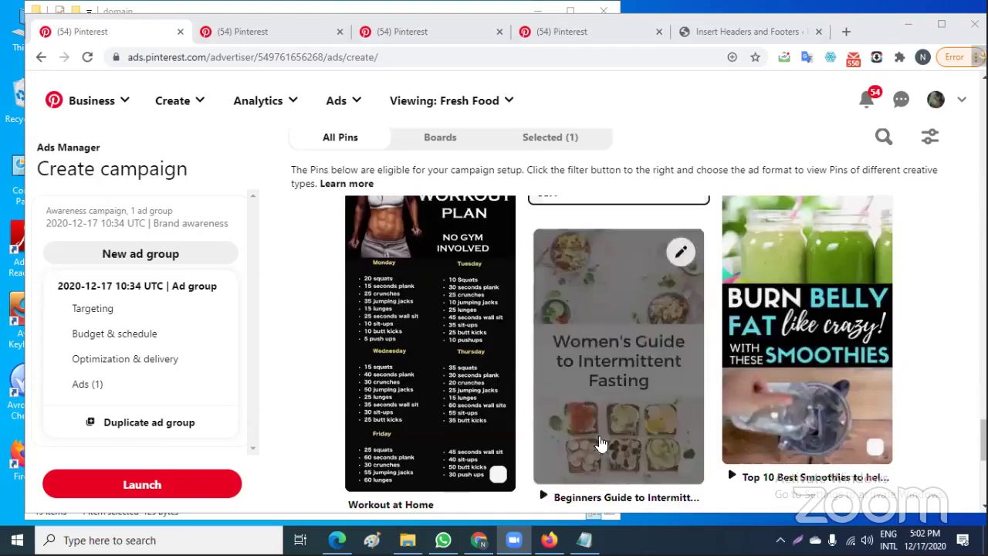
pyautogui.scroll(4, 622, 446)
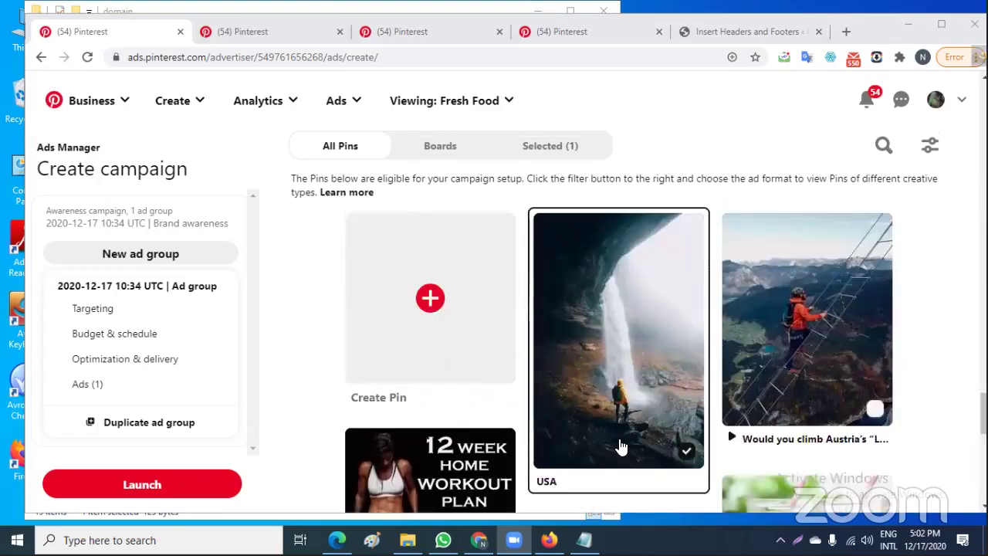
pyautogui.scroll(-1, 621, 446)
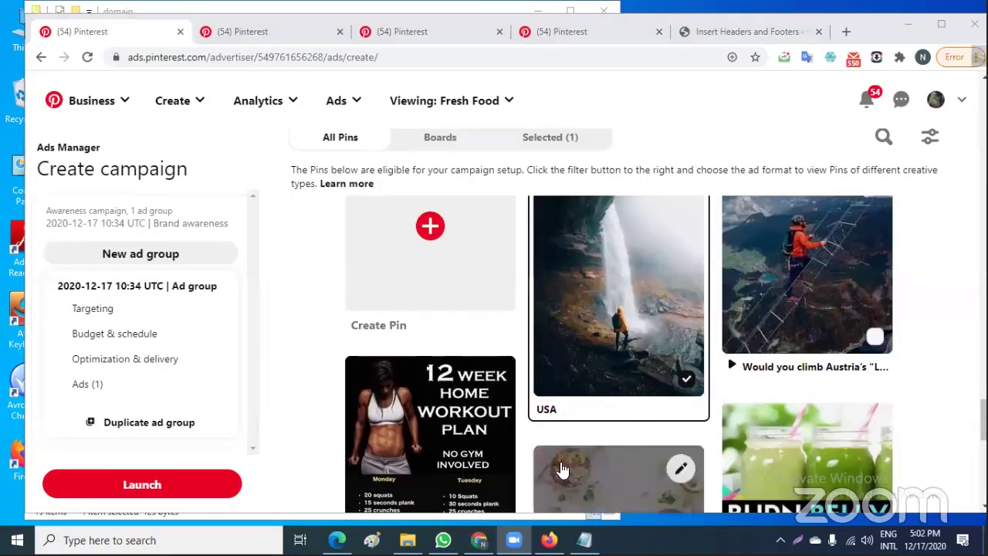
pyautogui.scroll(1, 623, 467)
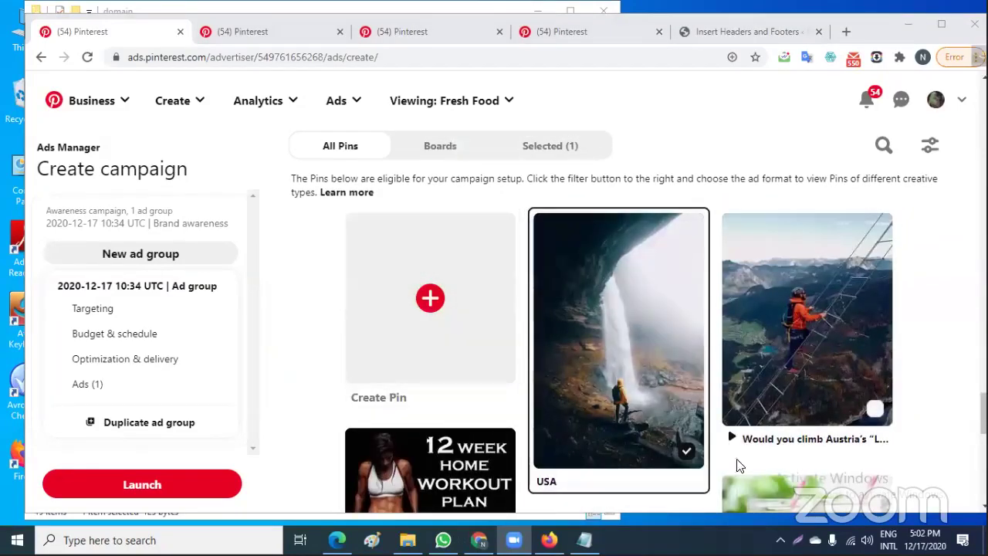
pyautogui.click(681, 453)
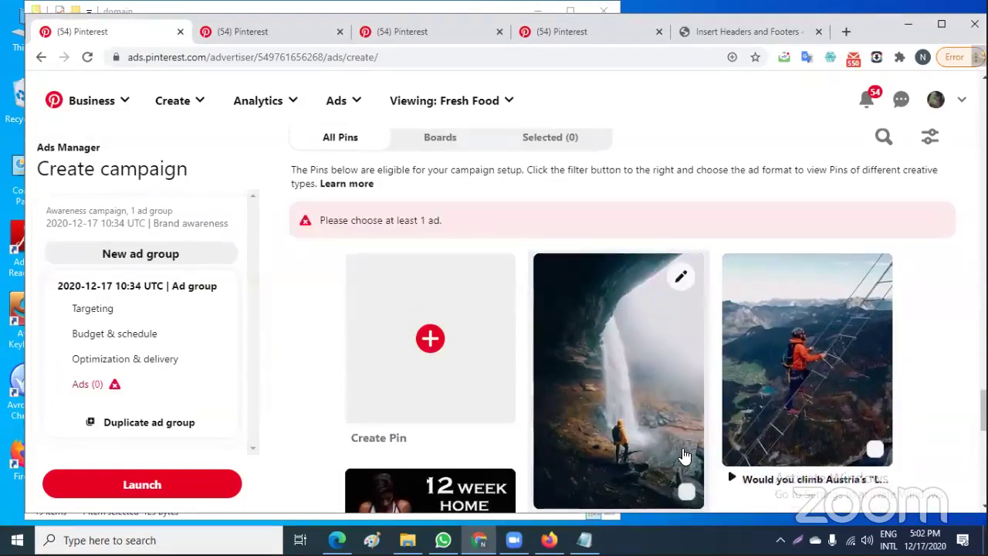
# Start a new Pin in the pin builder and bring up the file picker for its image
pyautogui.click(431, 357)
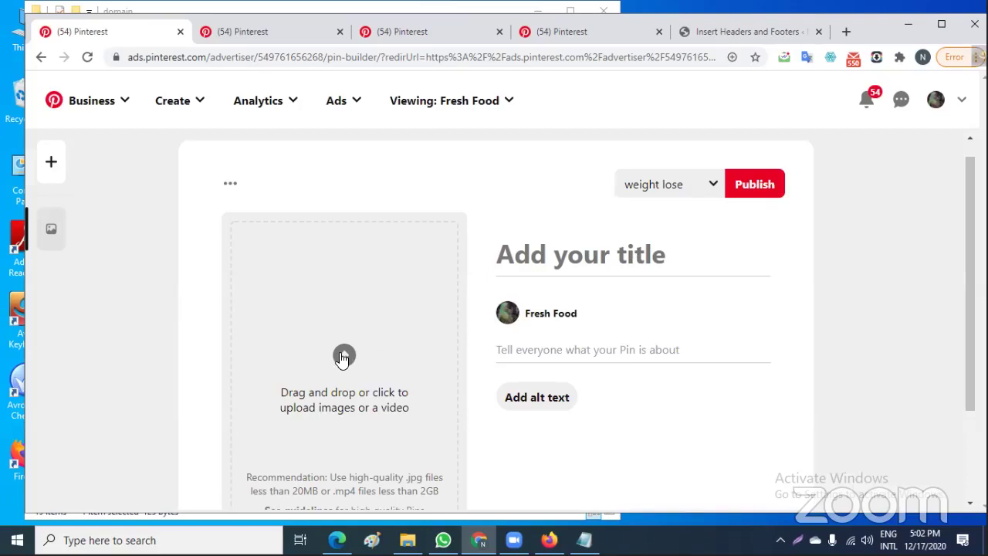
pyautogui.click(343, 357)
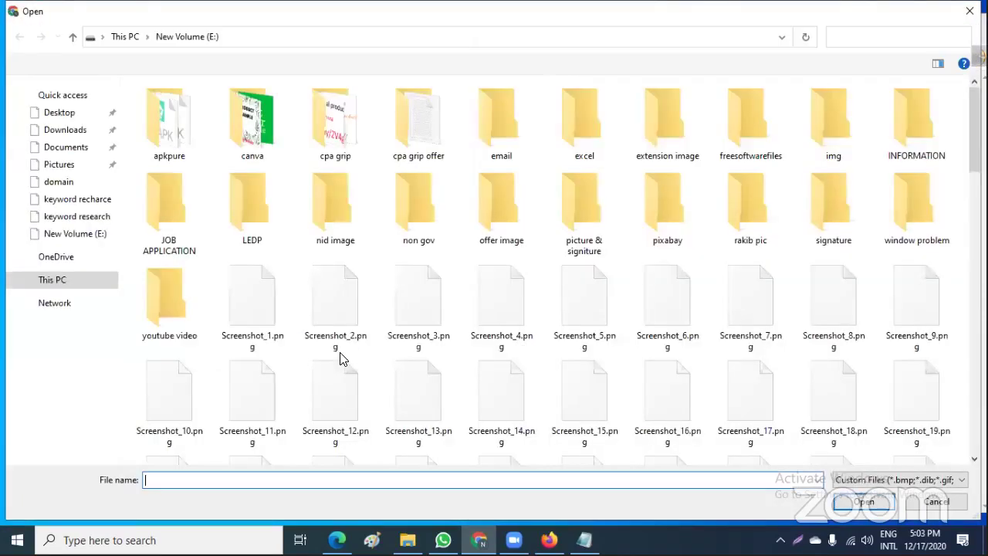
# Upload Simple St. Patrick's Day Event Flyer.png from the canva folder on E: as the Pin image
pyautogui.click(252, 207)
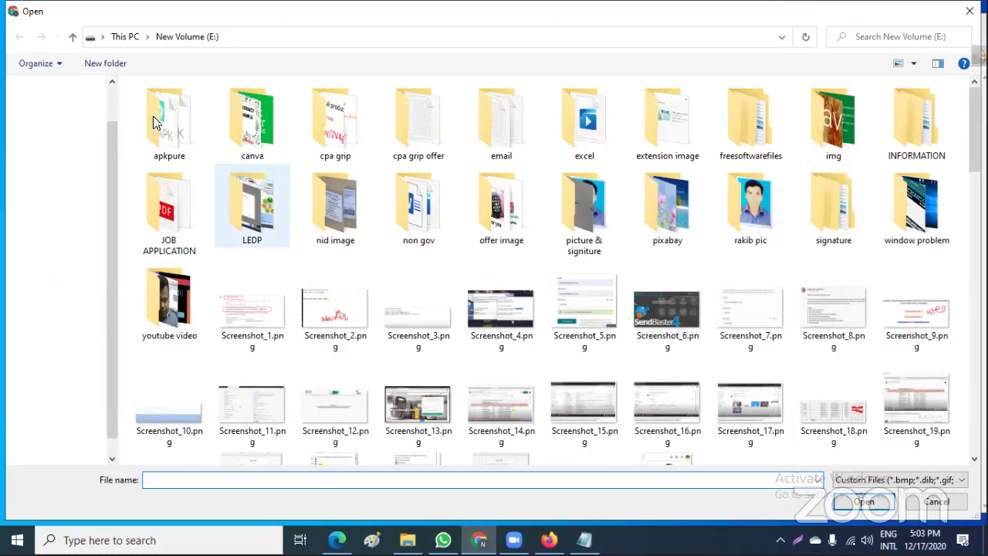
pyautogui.doubleClick(265, 147)
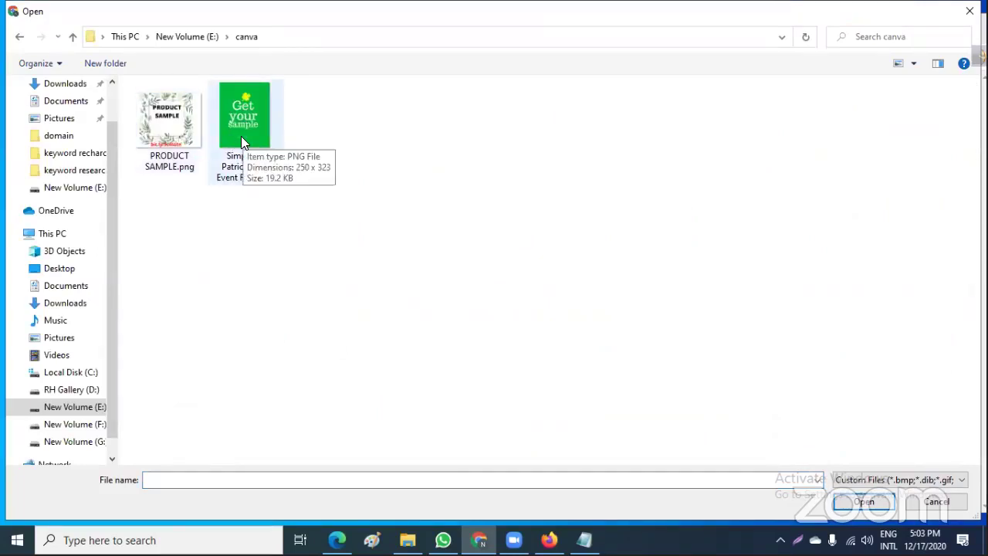
pyautogui.click(241, 136)
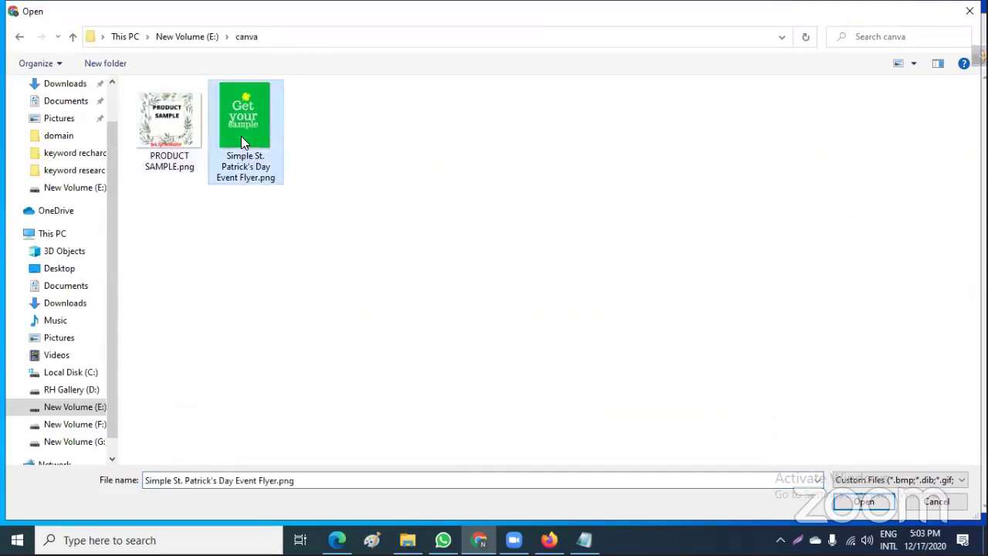
pyautogui.click(864, 503)
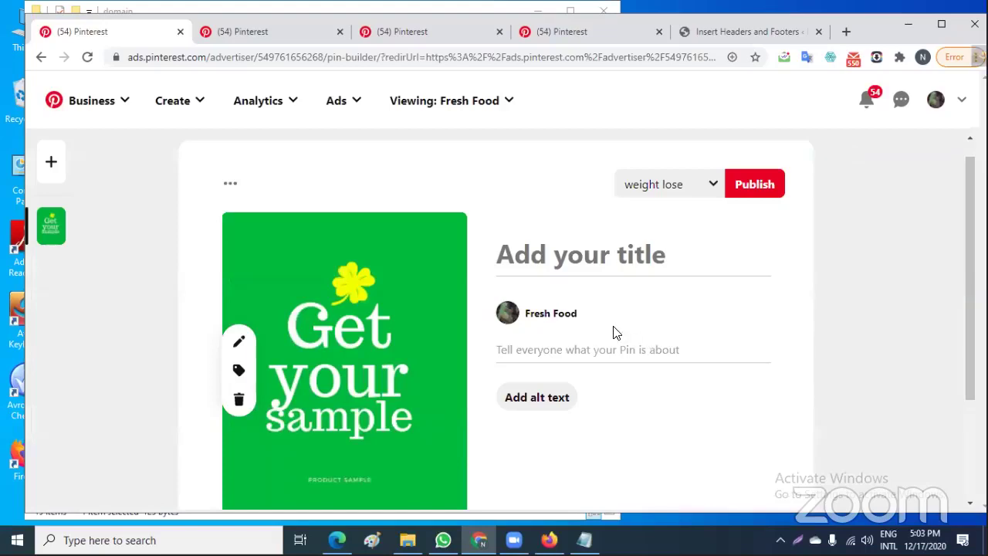
# Title the new Pin 'your free sample'
pyautogui.scroll(-1, 602, 331)
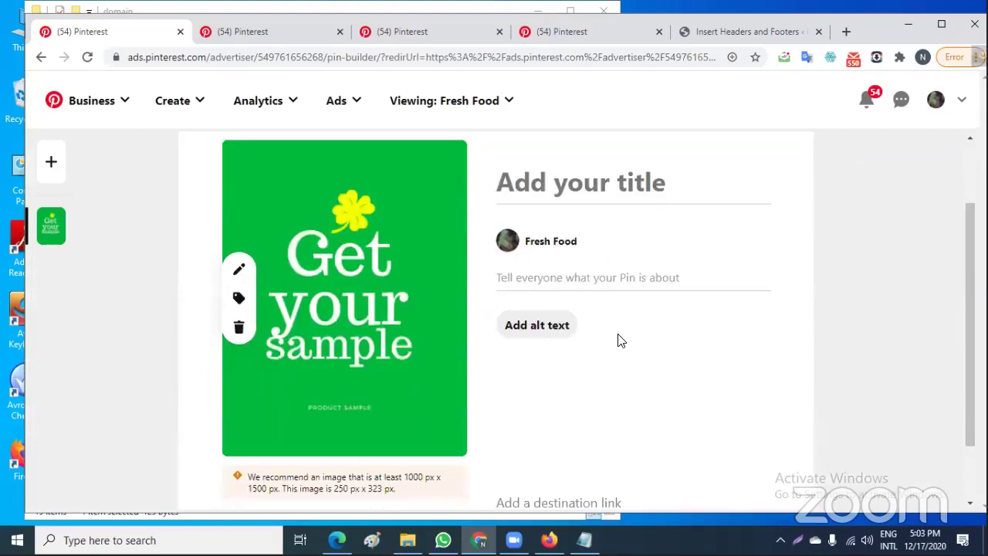
pyautogui.scroll(1, 629, 348)
pyautogui.scroll(-1, 630, 348)
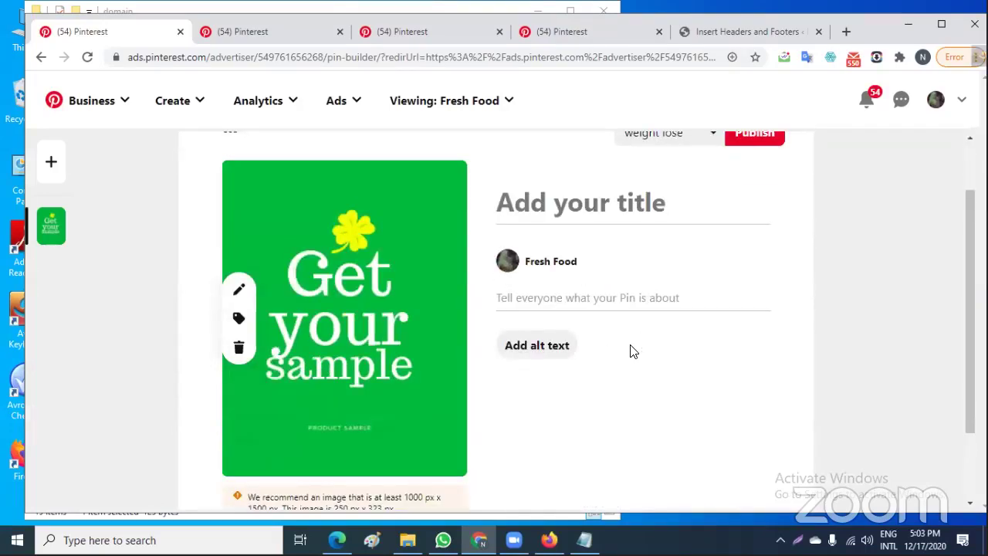
pyautogui.scroll(1, 647, 332)
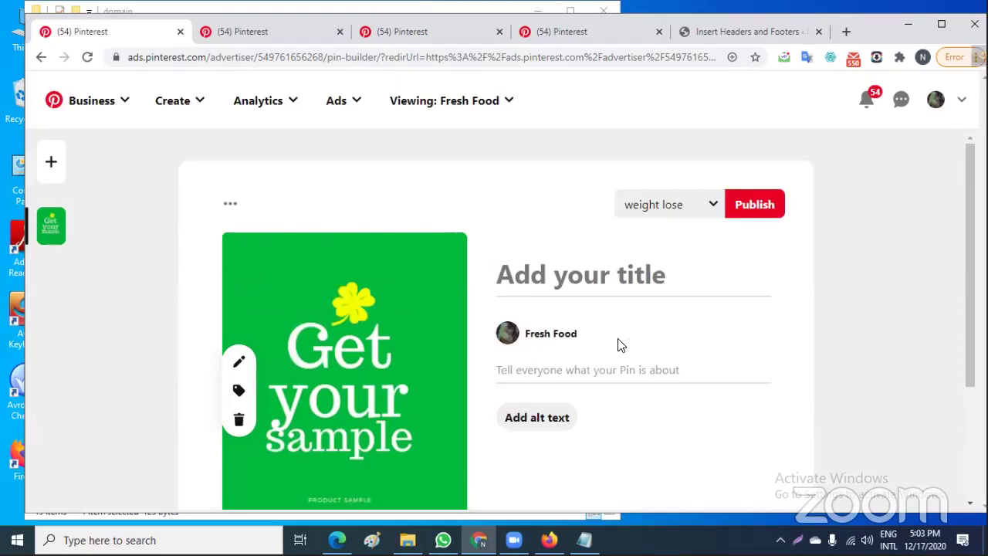
pyautogui.click(528, 363)
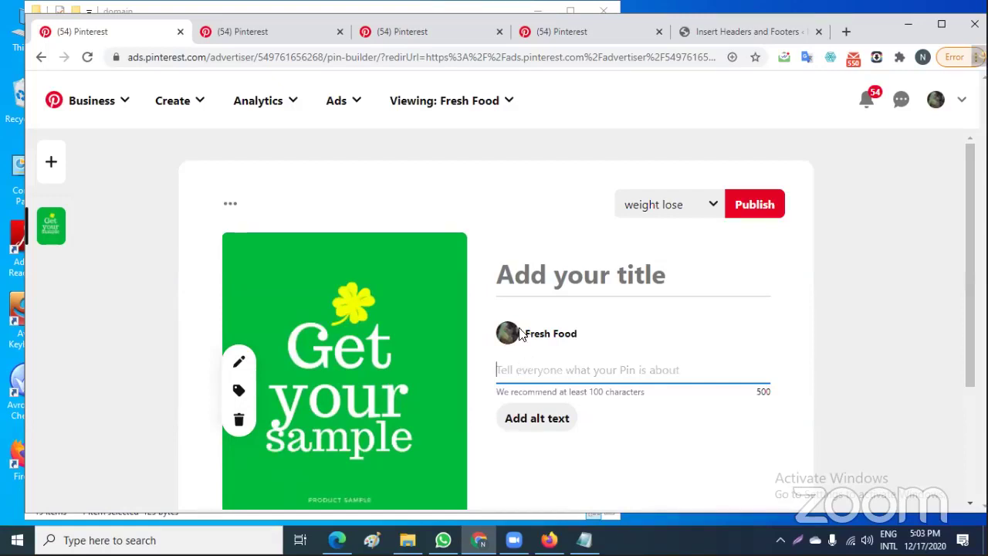
pyautogui.click(542, 274)
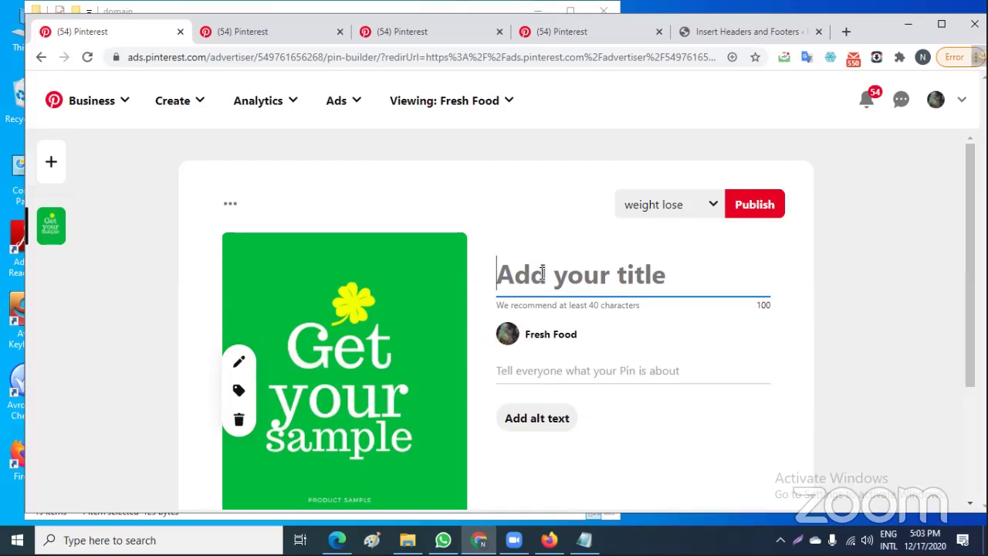
pyautogui.write('y')
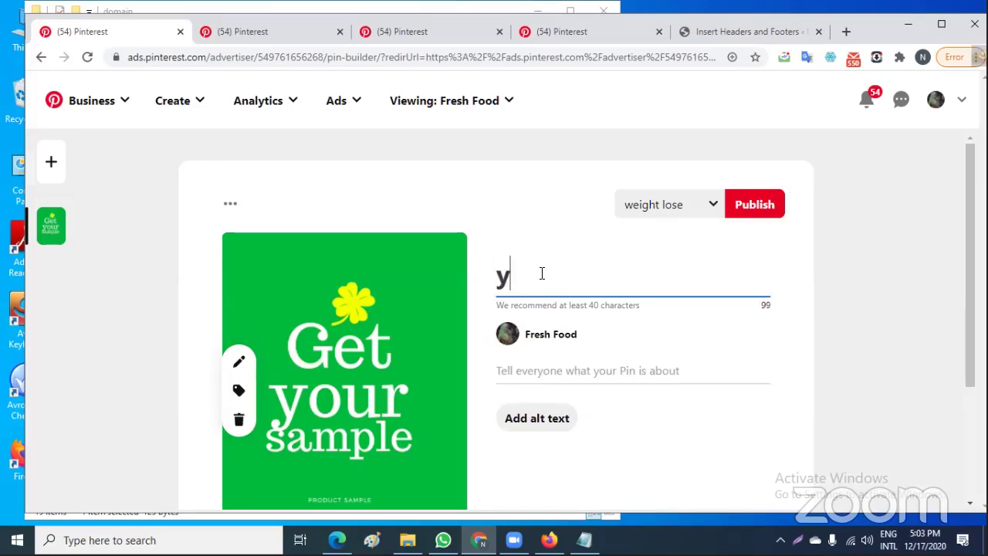
pyautogui.write('our fr')
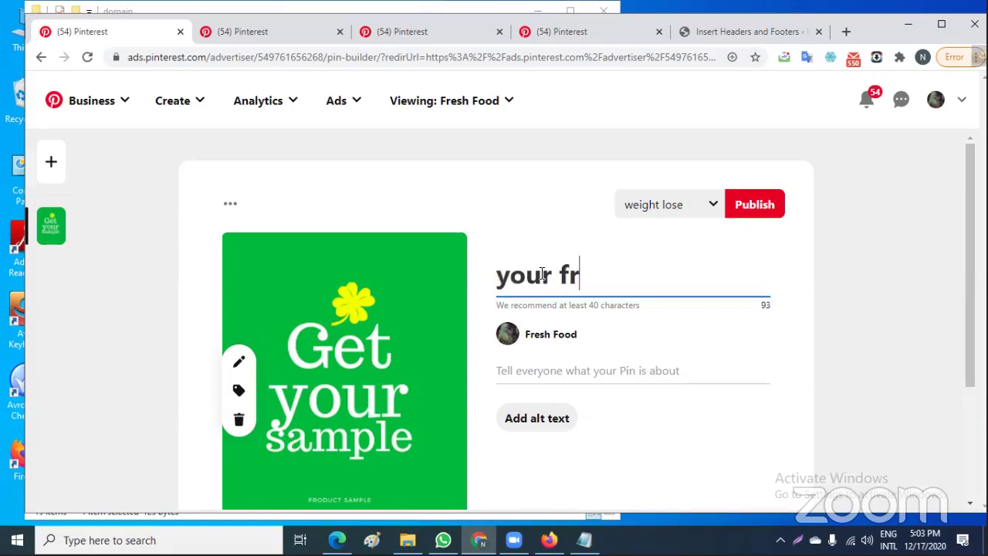
pyautogui.write('ee sam')
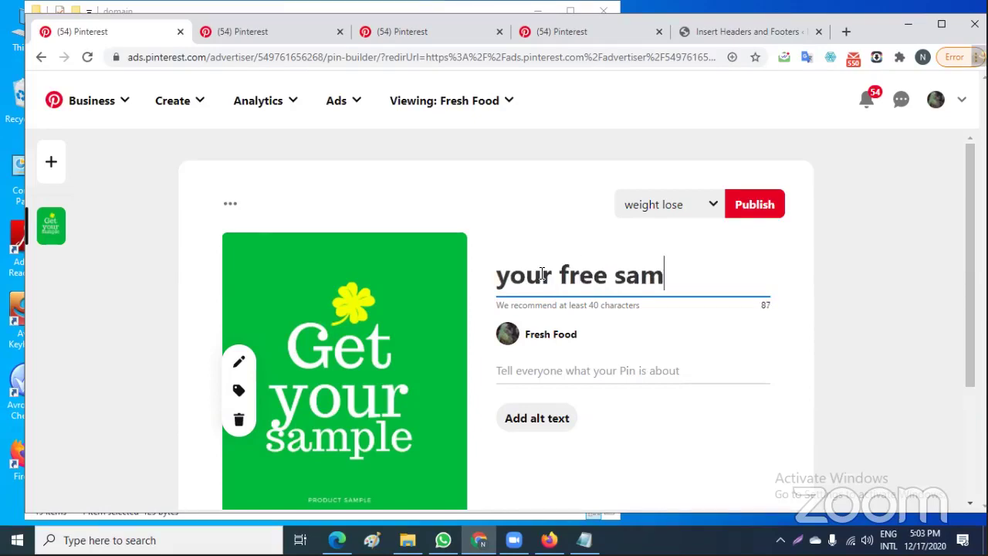
pyautogui.write('ple')
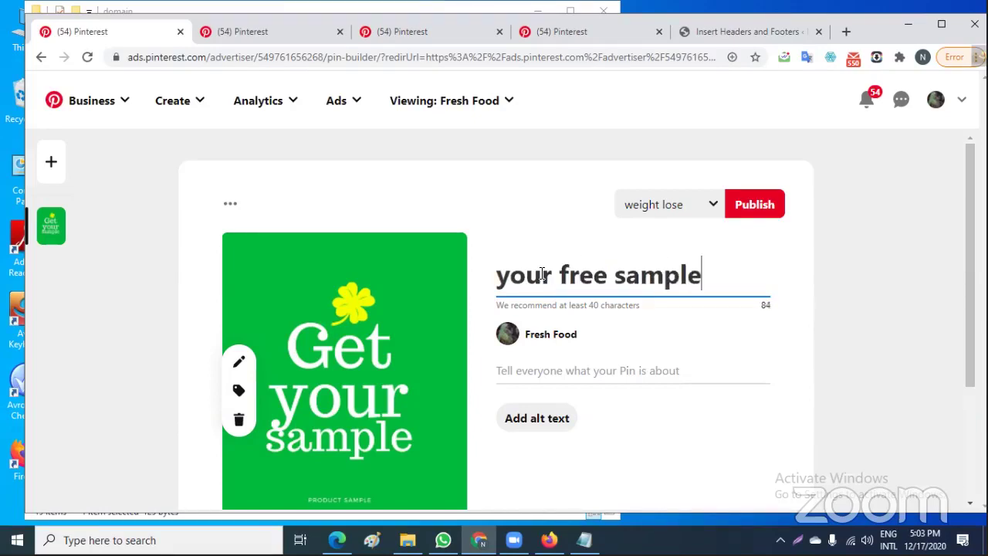
pyautogui.click(538, 371)
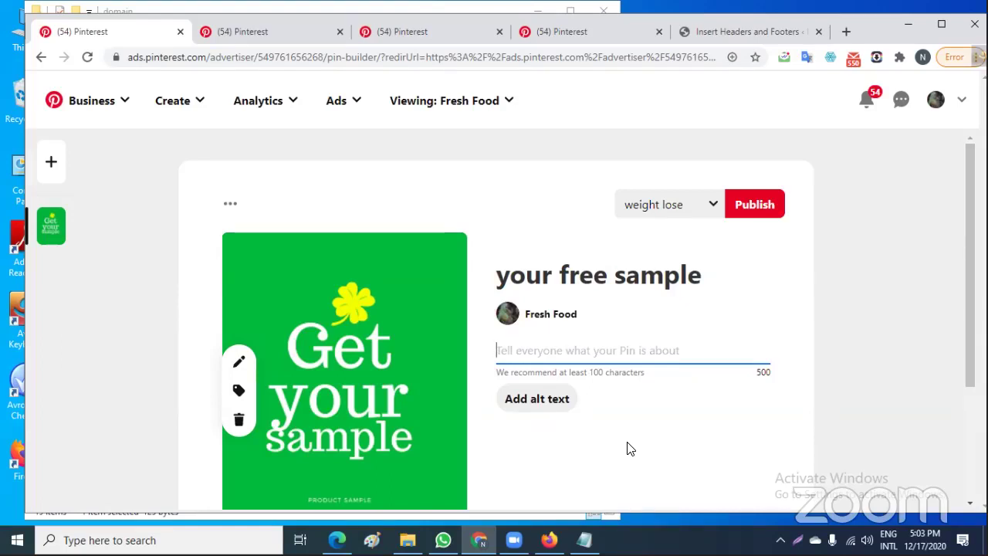
# Write the Pin description 'to get your free sample you need to visit our page'
pyautogui.write('to g')
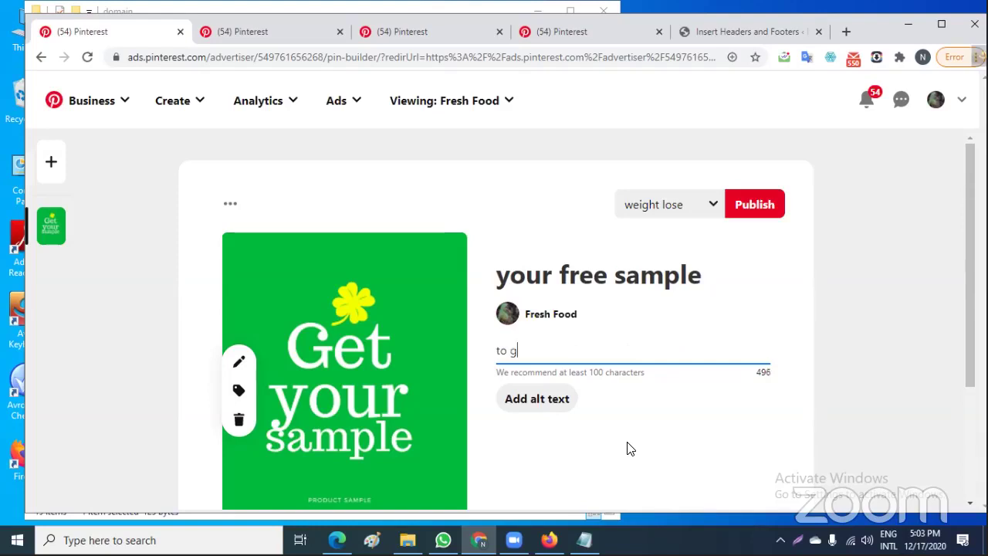
pyautogui.write('et yo')
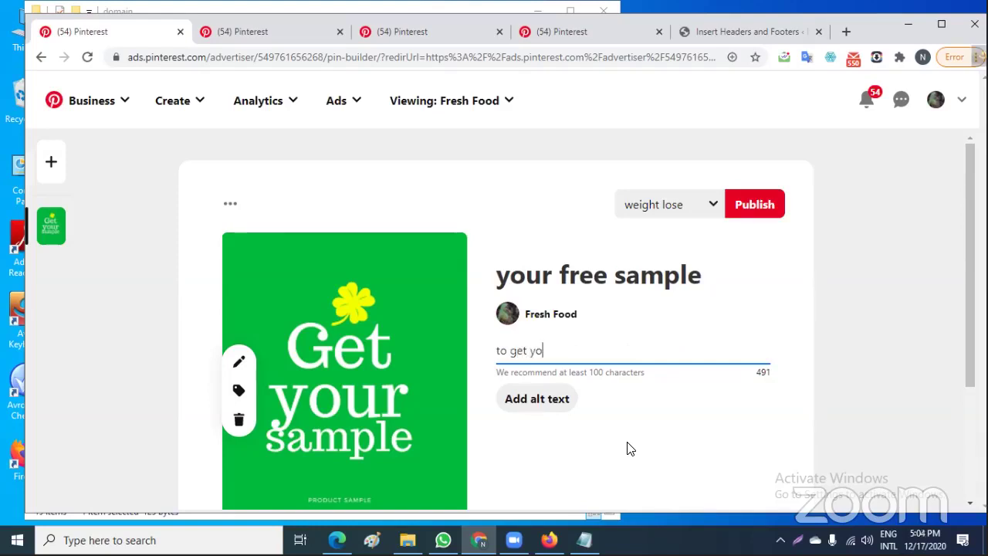
pyautogui.write('ur free sa')
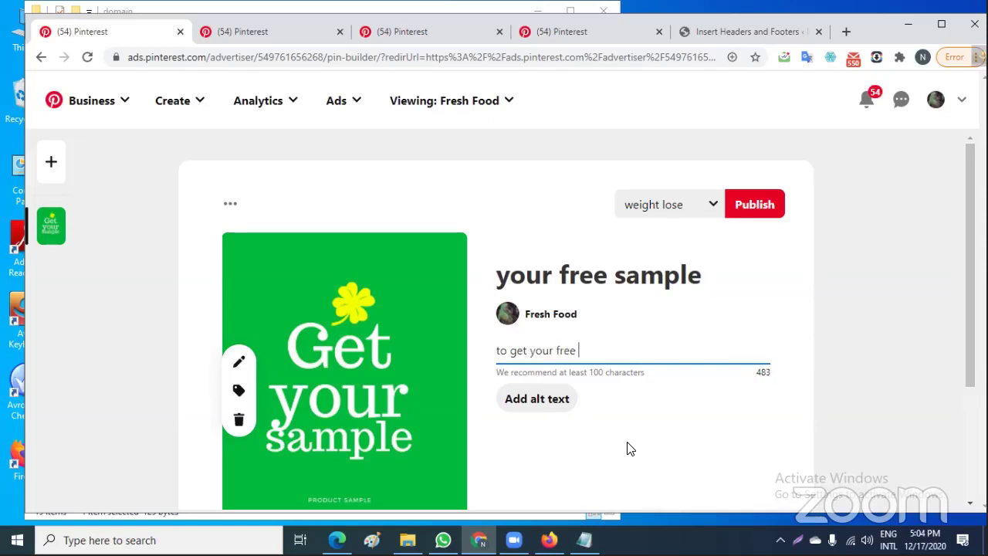
pyautogui.write('mple you have')
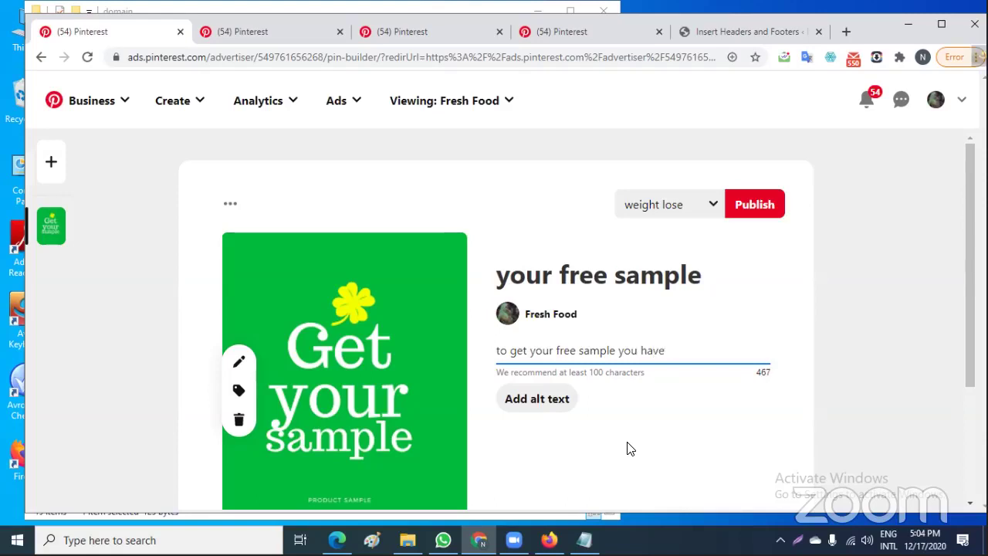
pyautogui.press('BackSpace')
pyautogui.press('BackSpace')
pyautogui.press('BackSpace')
pyautogui.press('BackSpace')
pyautogui.press('BackSpace')
pyautogui.write('need to vis')
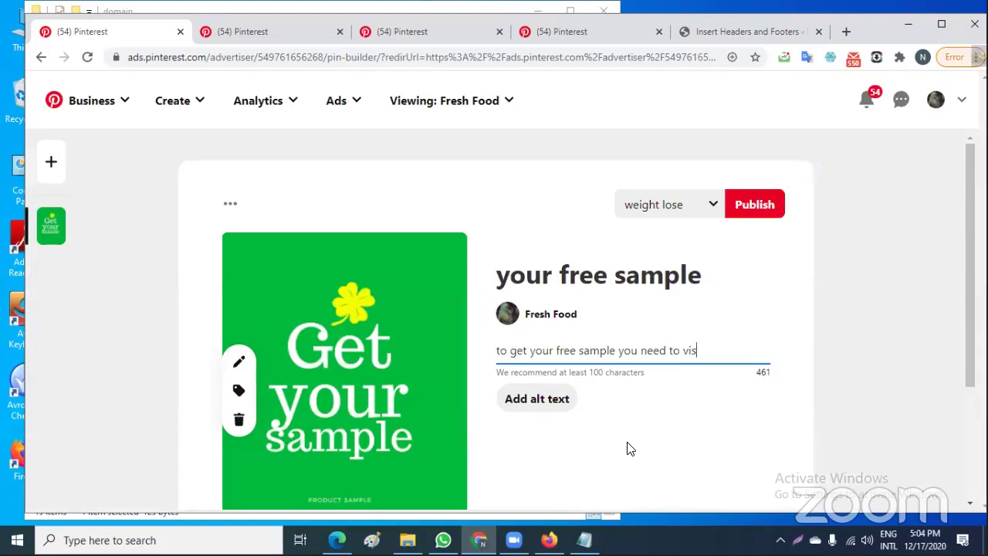
pyautogui.write('it our pa')
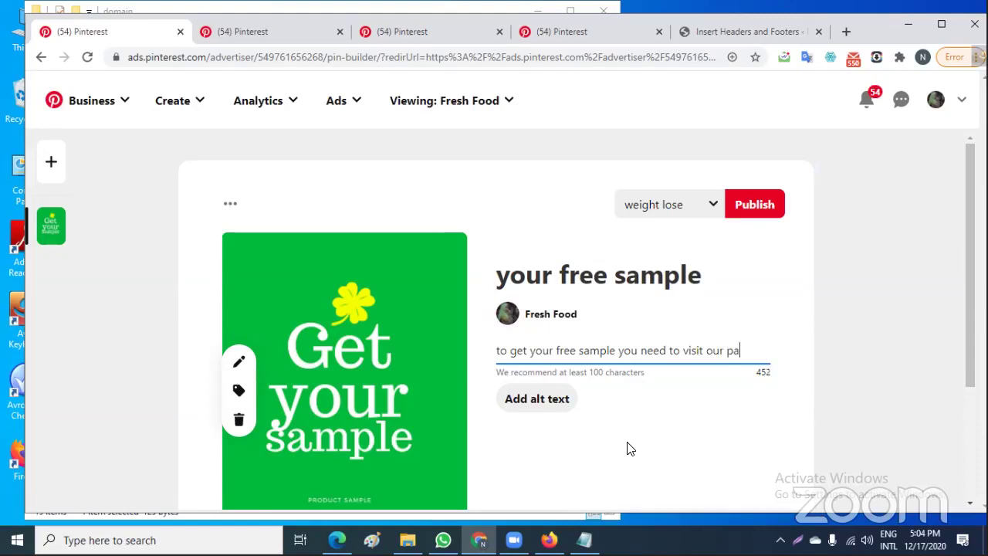
pyautogui.write('ge')
pyautogui.scroll(-2, 629, 448)
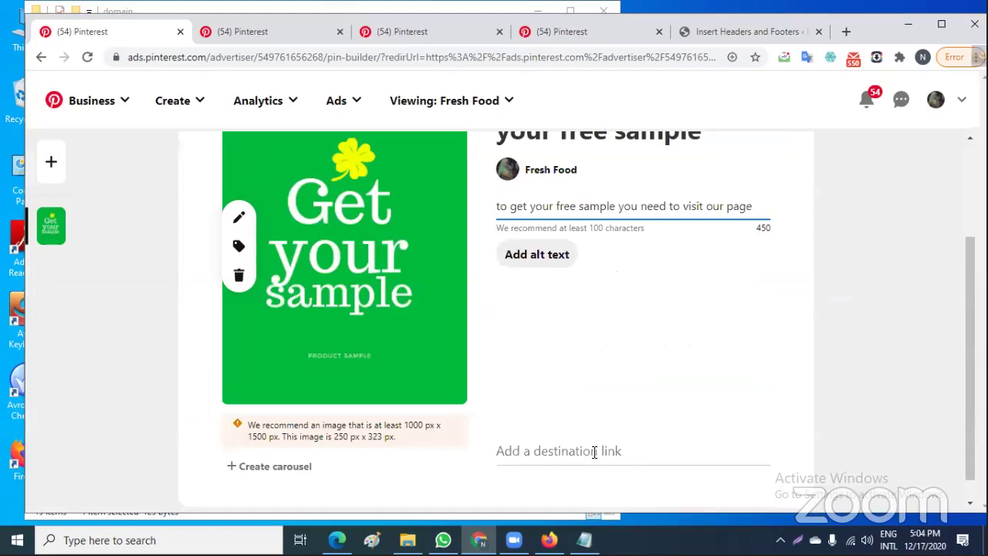
pyautogui.click(593, 451)
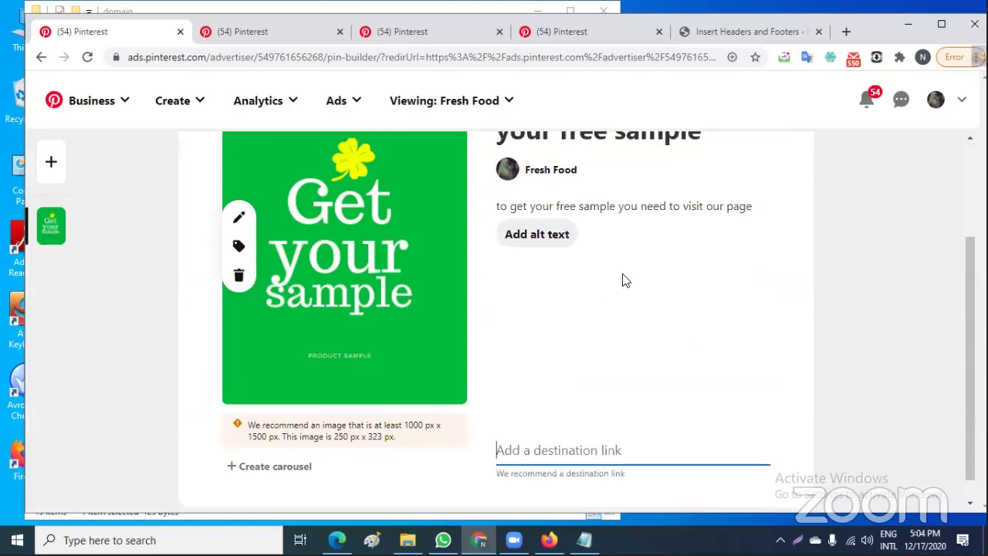
pyautogui.click(756, 33)
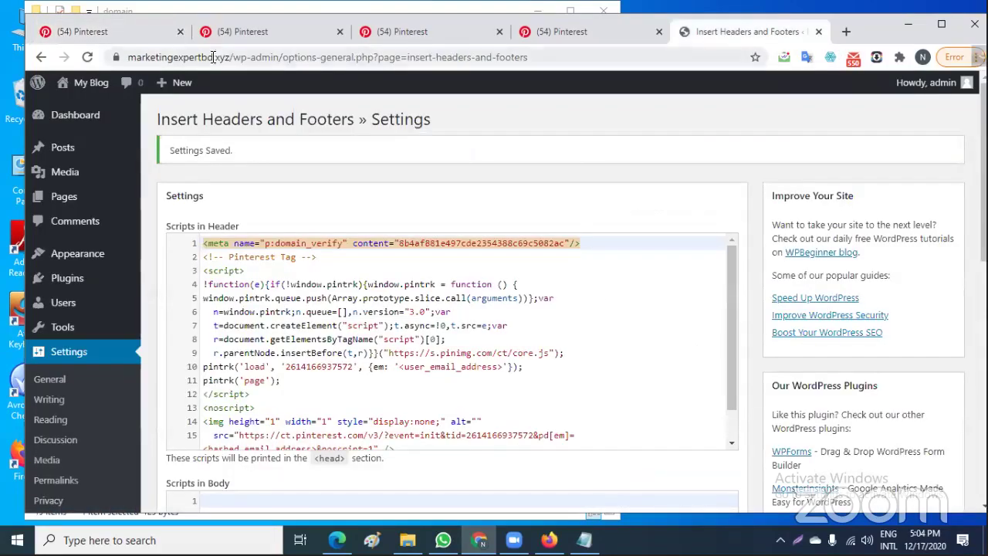
pyautogui.moveTo(232, 57); pyautogui.dragTo(128, 58)
pyautogui.rightClick(164, 58)
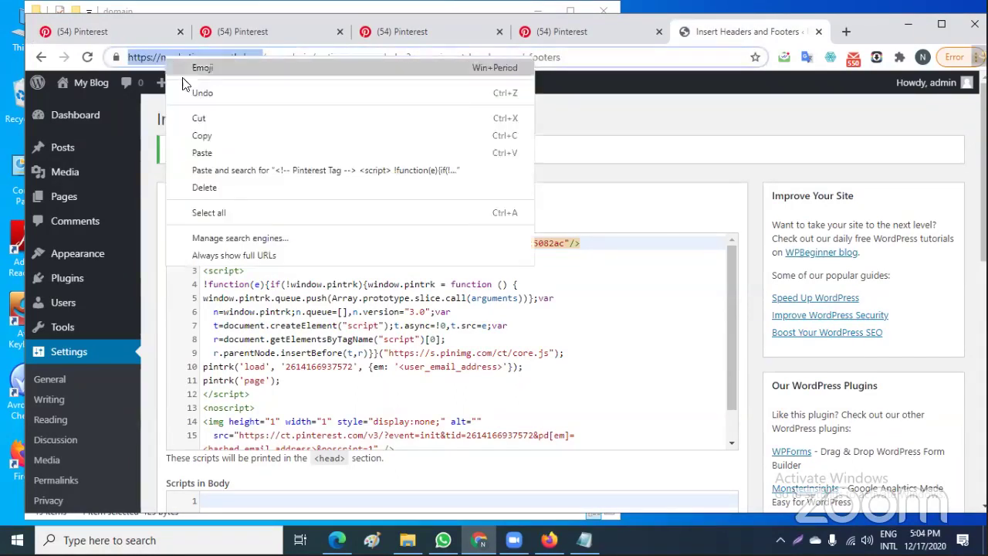
pyautogui.click(202, 134)
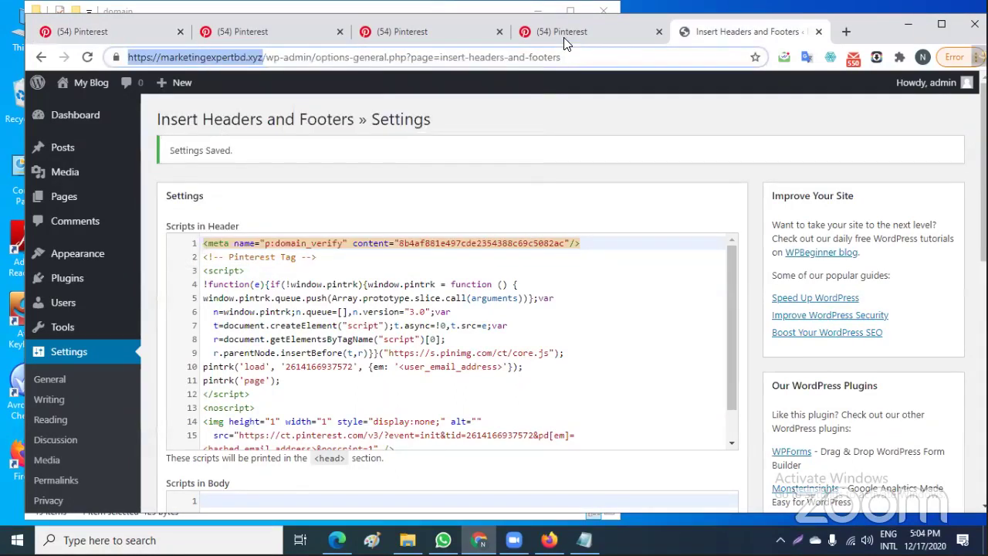
pyautogui.click(136, 37)
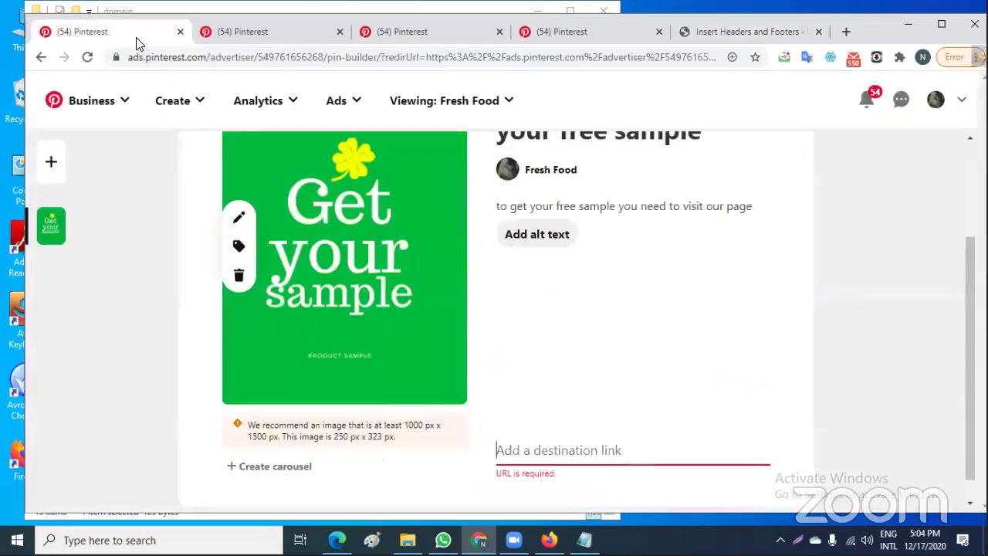
pyautogui.rightClick(565, 449)
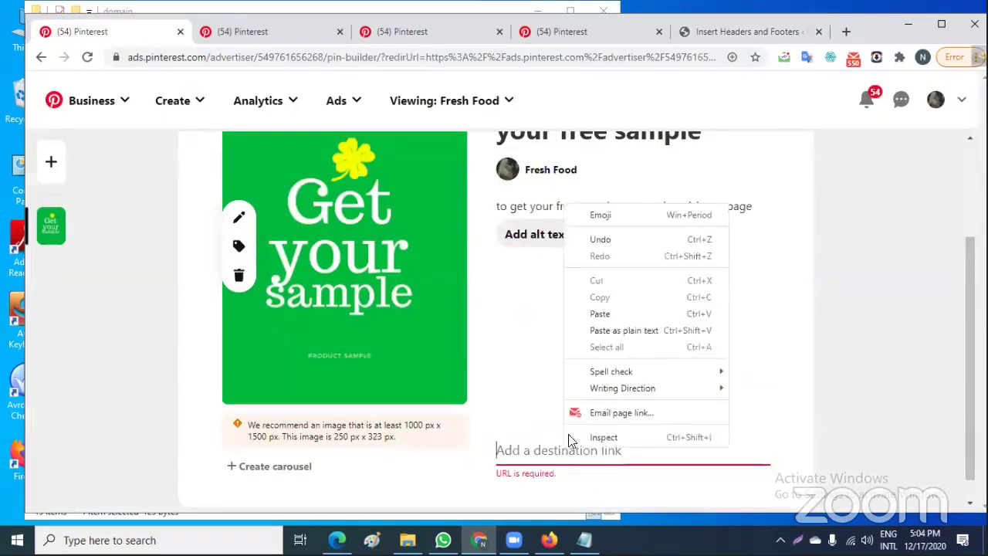
pyautogui.click(599, 314)
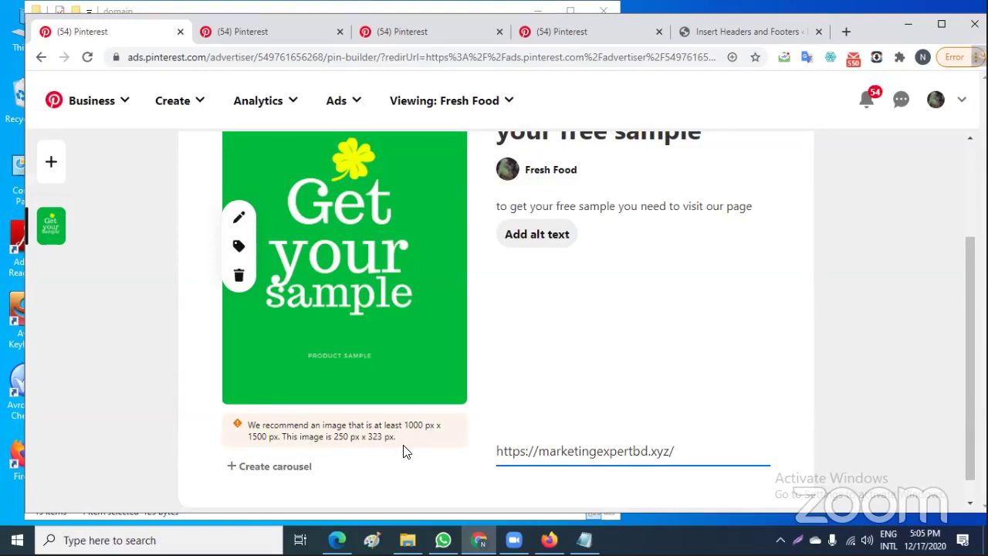
pyautogui.scroll(-1, 699, 410)
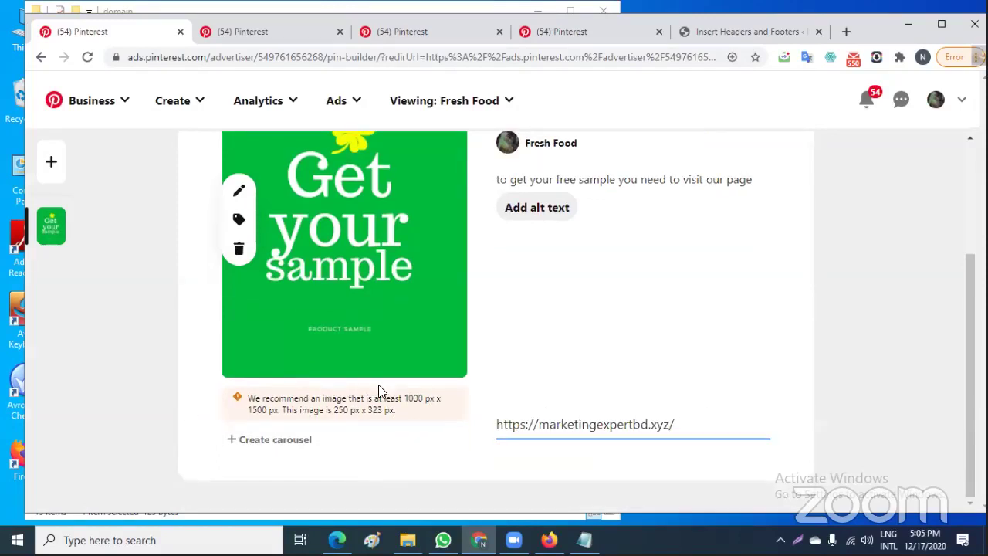
pyautogui.scroll(2, 378, 384)
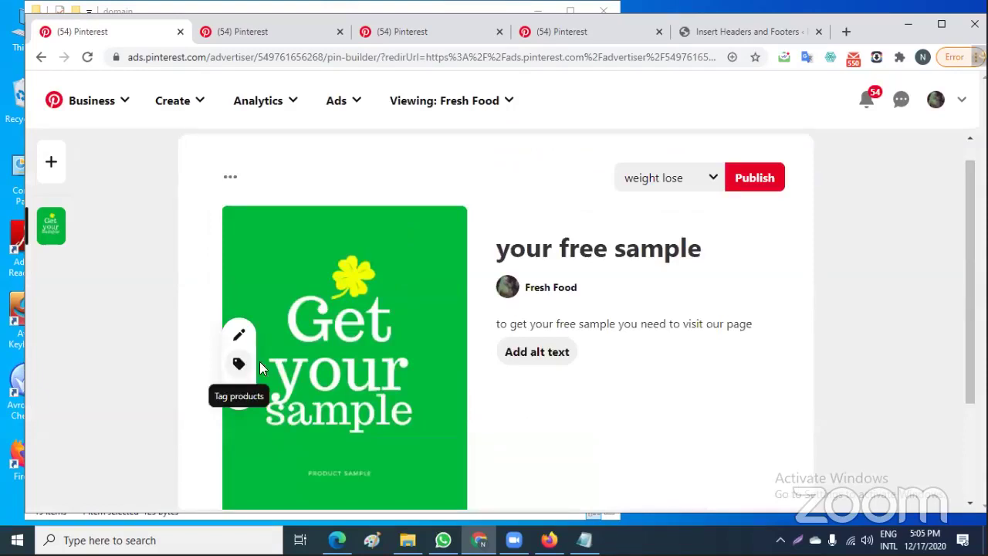
# Add the alt text 'your free sample' to the Pin
pyautogui.click(546, 354)
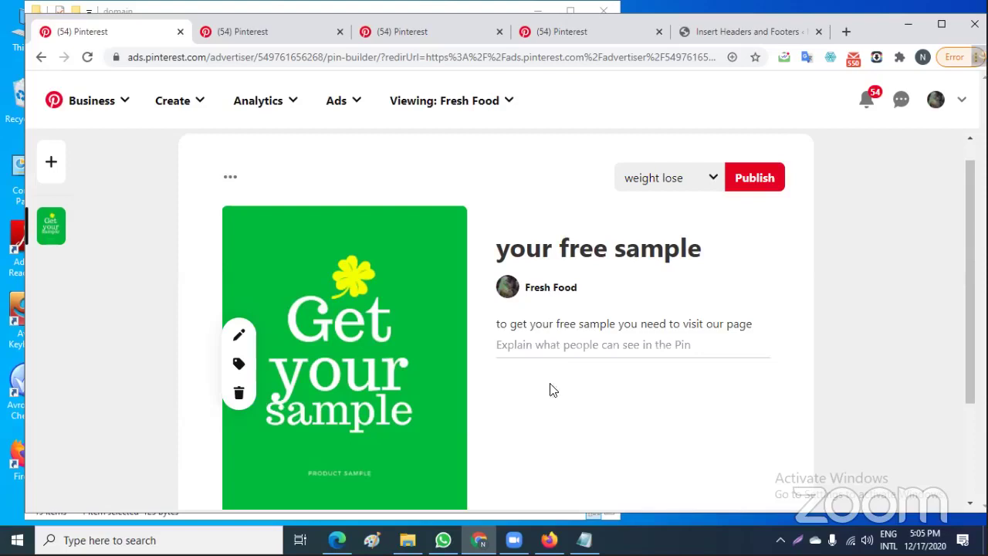
pyautogui.click(547, 342)
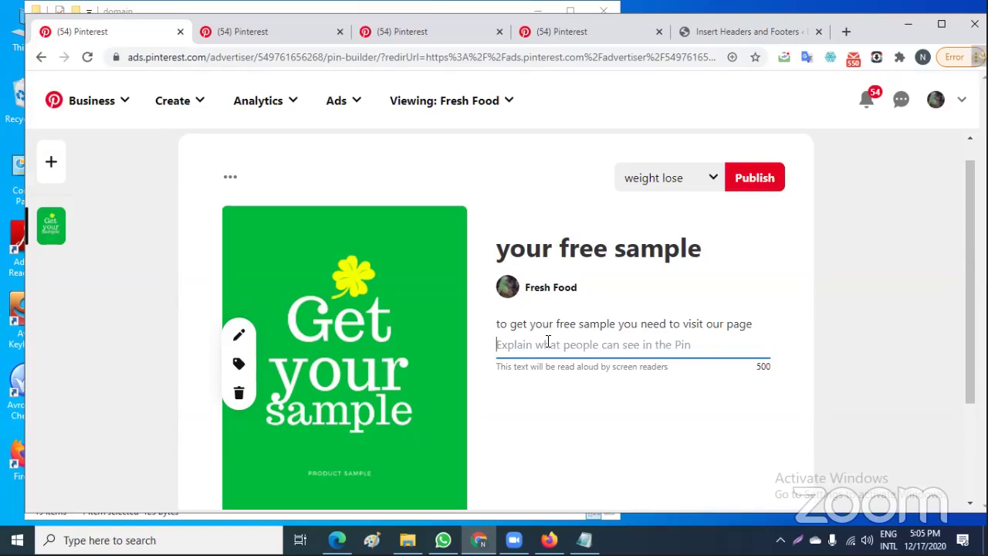
pyautogui.write('y')
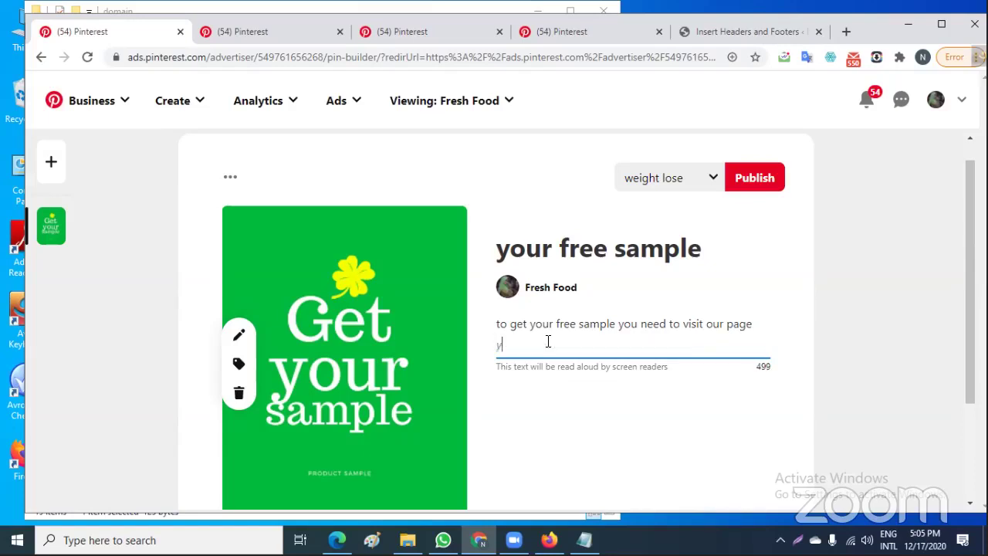
pyautogui.write('our free sample')
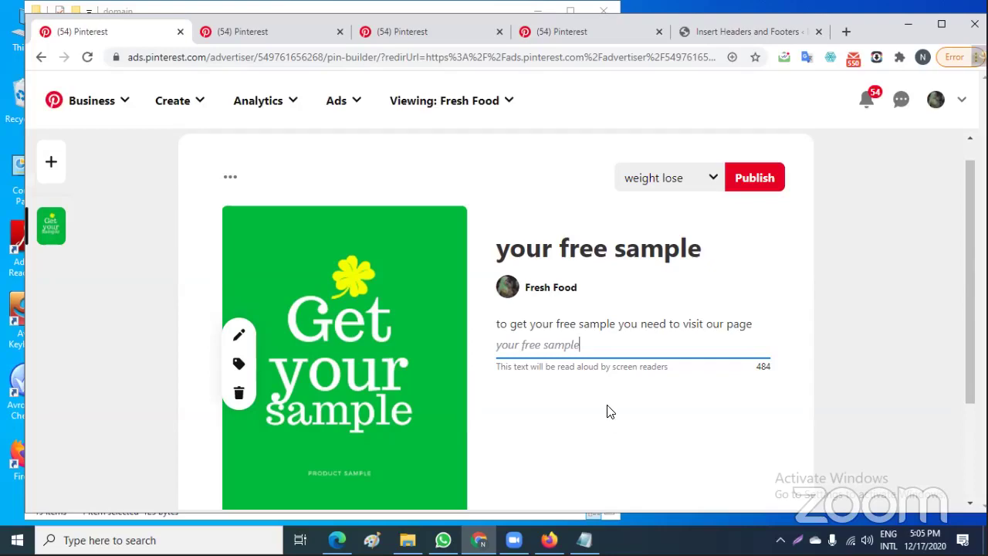
# Bring up the board dropdown next to Publish to choose where to save the Pin
pyautogui.scroll(-2, 610, 413)
pyautogui.scroll(2, 610, 414)
pyautogui.scroll(-2, 610, 415)
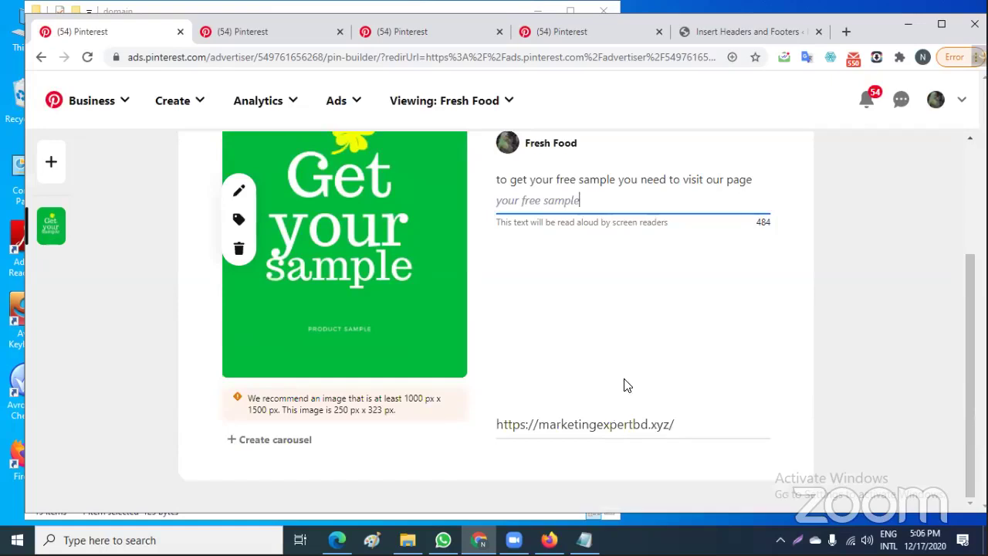
pyautogui.scroll(1, 624, 386)
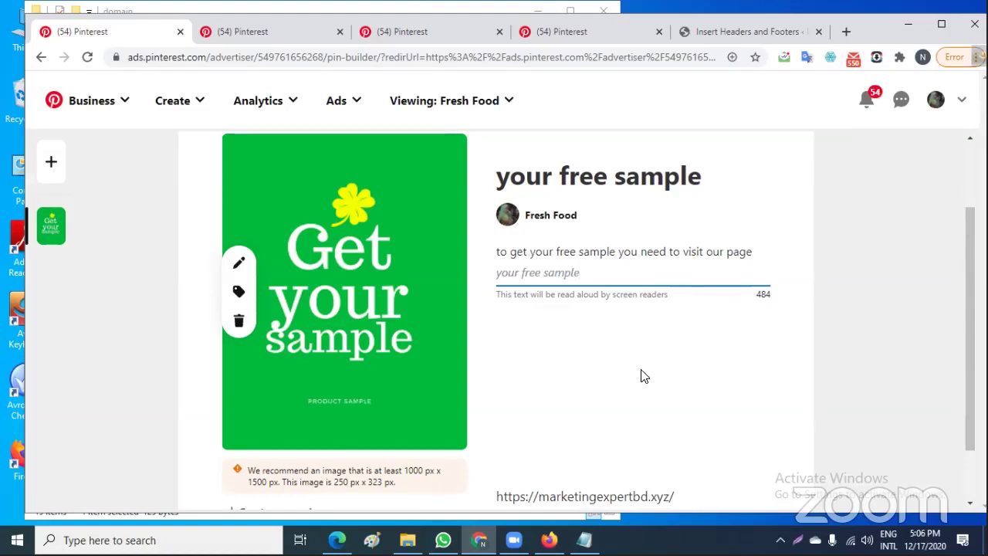
pyautogui.scroll(2, 613, 399)
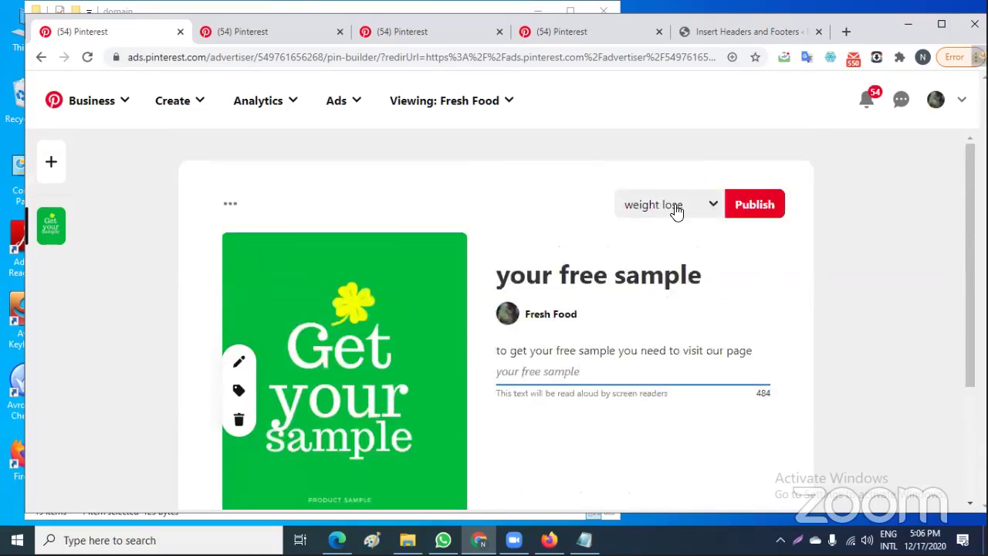
pyautogui.click(709, 205)
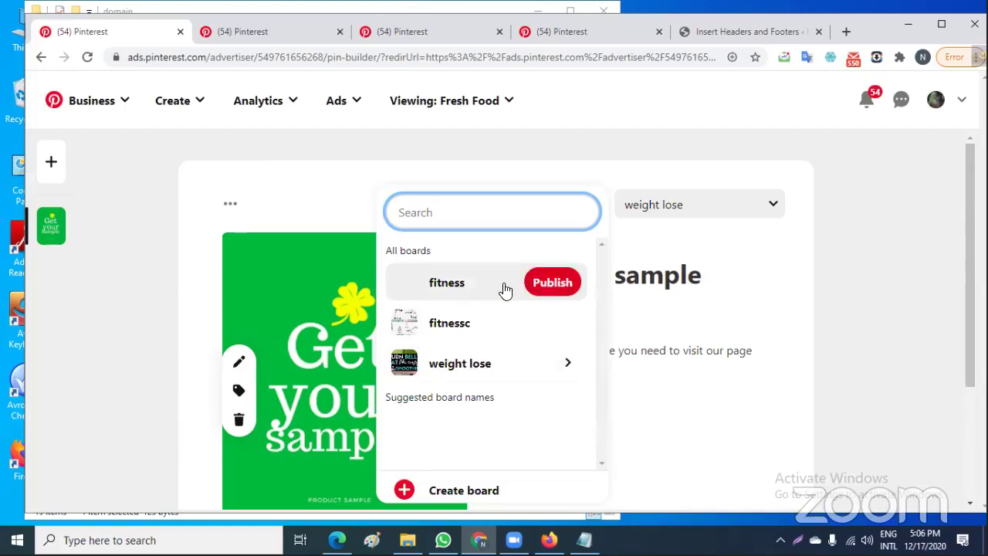
# Save the Pin to the 'fitness' board and publish it
pyautogui.click(465, 286)
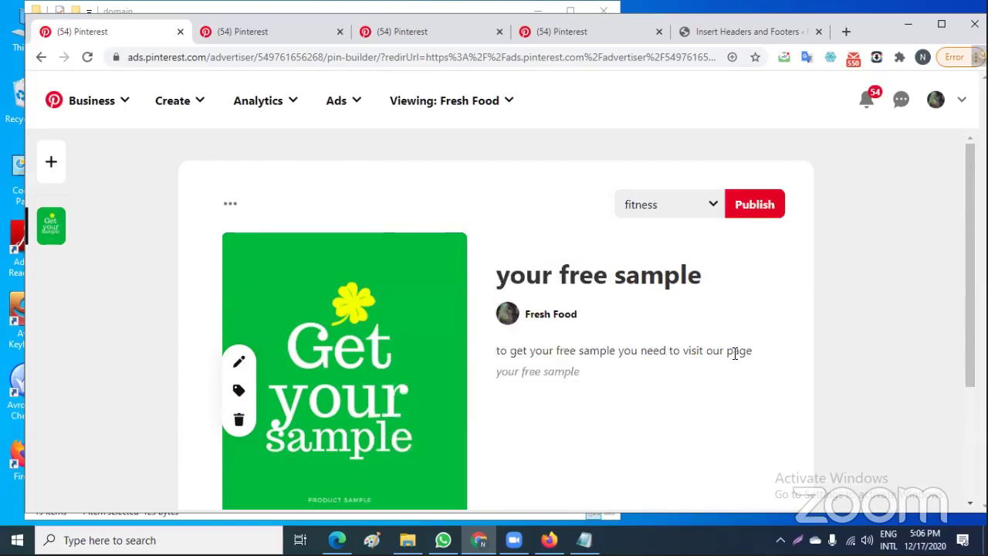
pyautogui.click(755, 206)
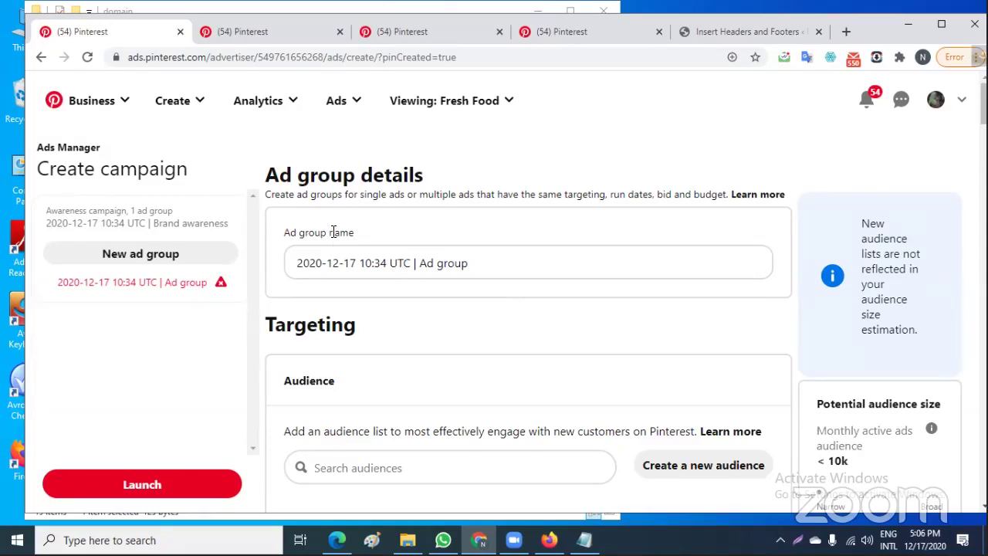
# Replace 'Ad group' at the end of the ad group name with 'ctg batch fakibaz of the year'
pyautogui.click(467, 265)
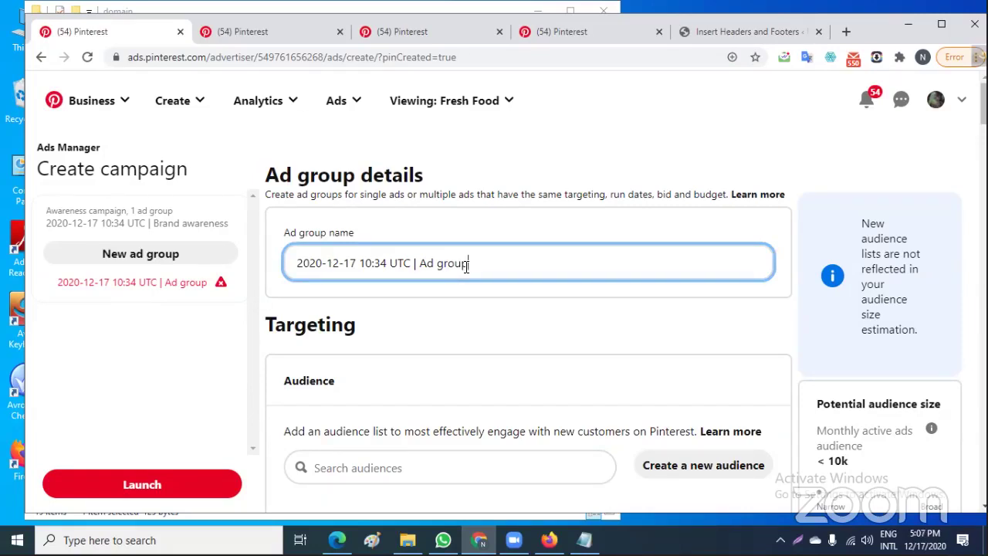
pyautogui.press('BackSpace')
pyautogui.press('BackSpace')
pyautogui.press('BackSpace')
pyautogui.press('BackSpace')
pyautogui.press('BackSpace')
pyautogui.press('BackSpace')
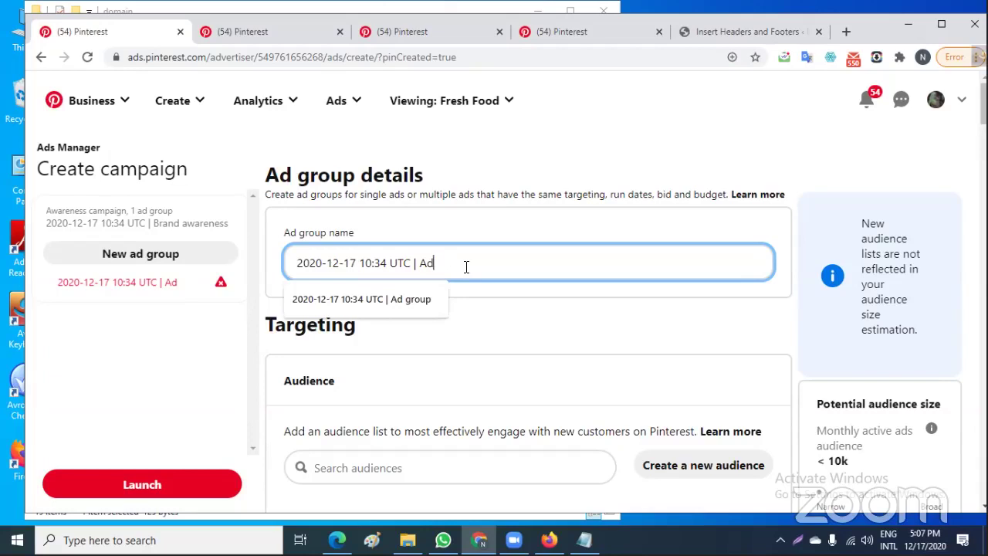
pyautogui.press('BackSpace')
pyautogui.press('BackSpace')
pyautogui.write('ct')
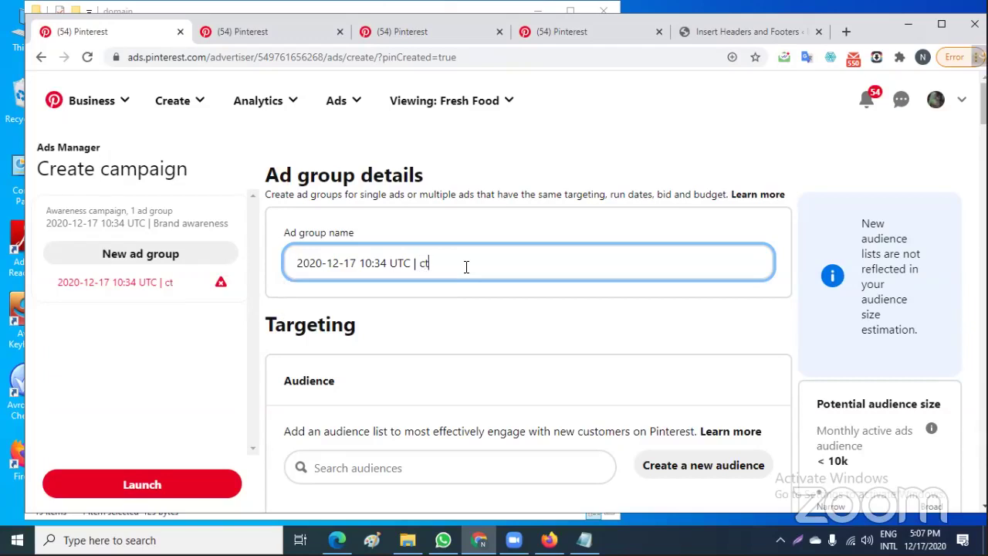
pyautogui.write('g')
pyautogui.press('BackSpace')
pyautogui.write('g batch')
pyautogui.write('fakiba')
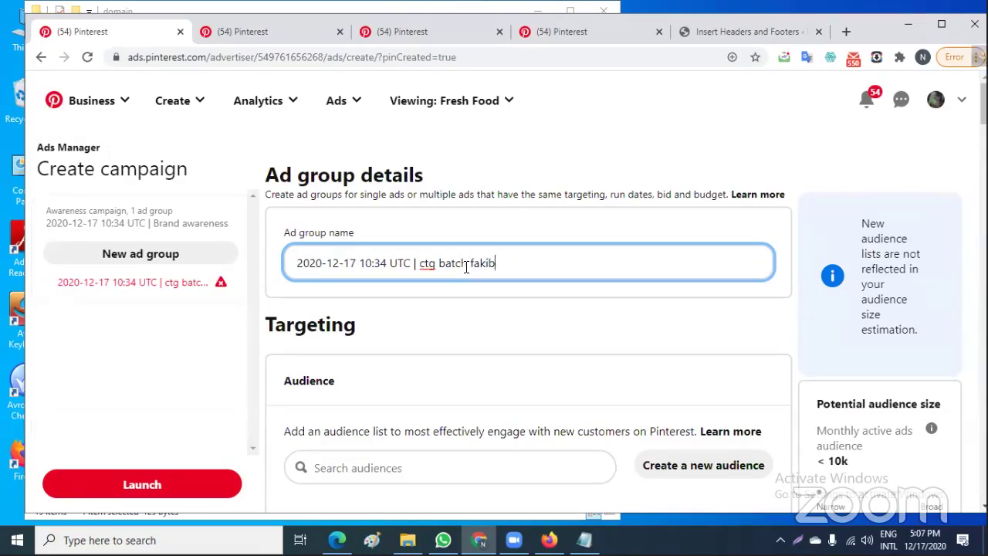
pyautogui.write('z of the year')
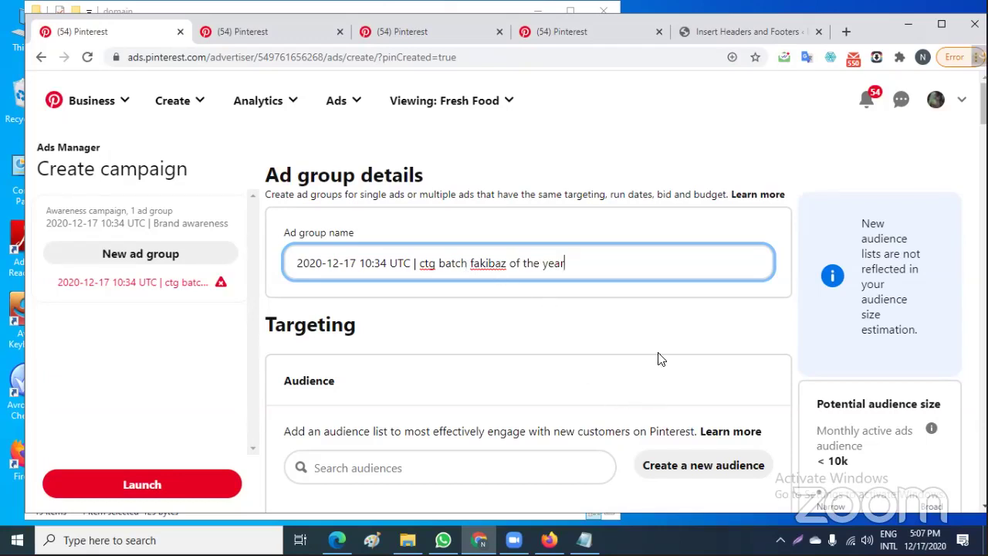
pyautogui.scroll(-2, 513, 387)
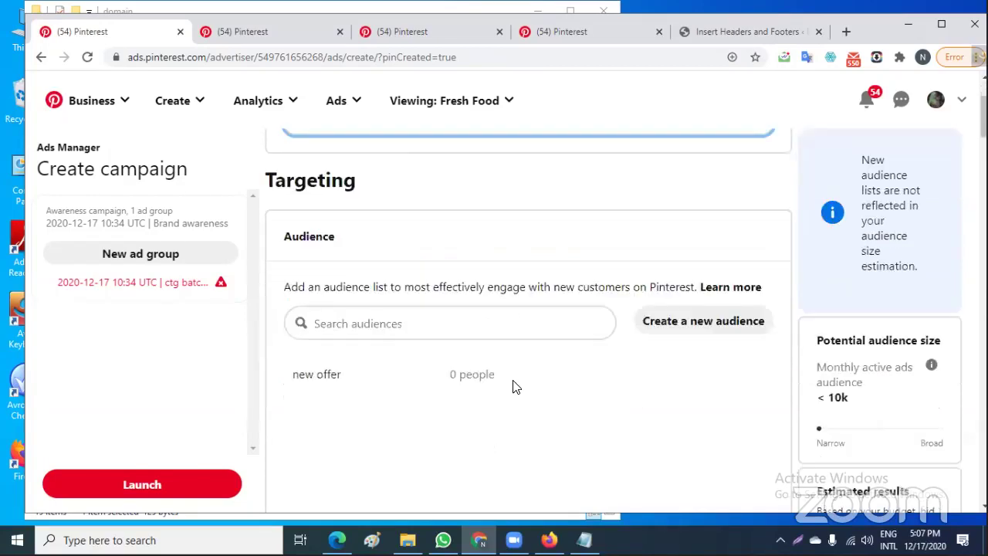
pyautogui.scroll(2, 516, 387)
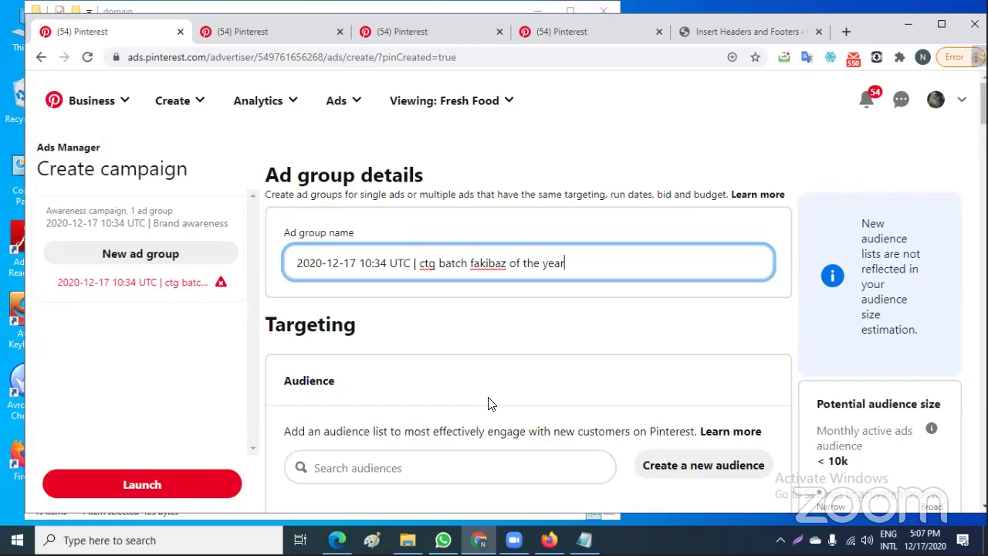
pyautogui.scroll(-2, 463, 408)
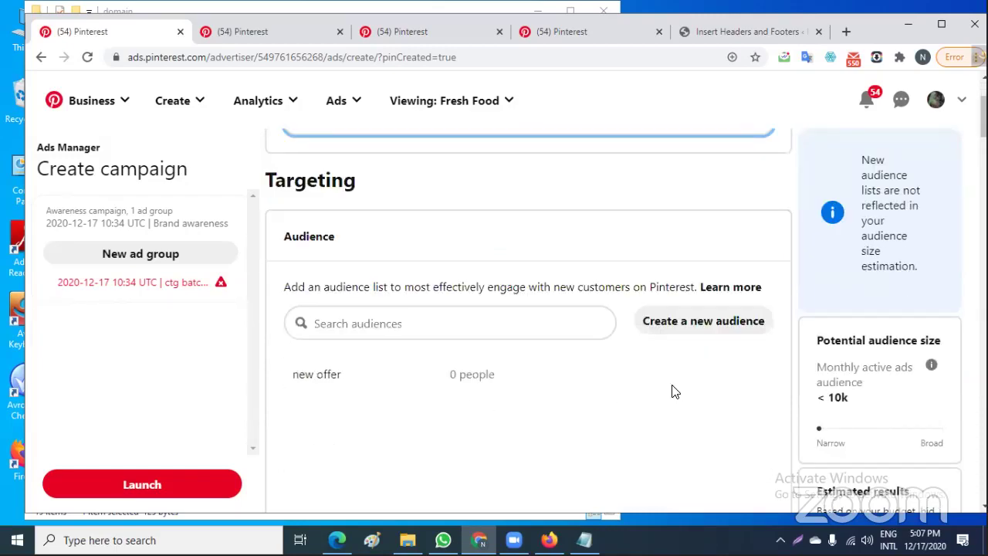
pyautogui.scroll(-5, 672, 391)
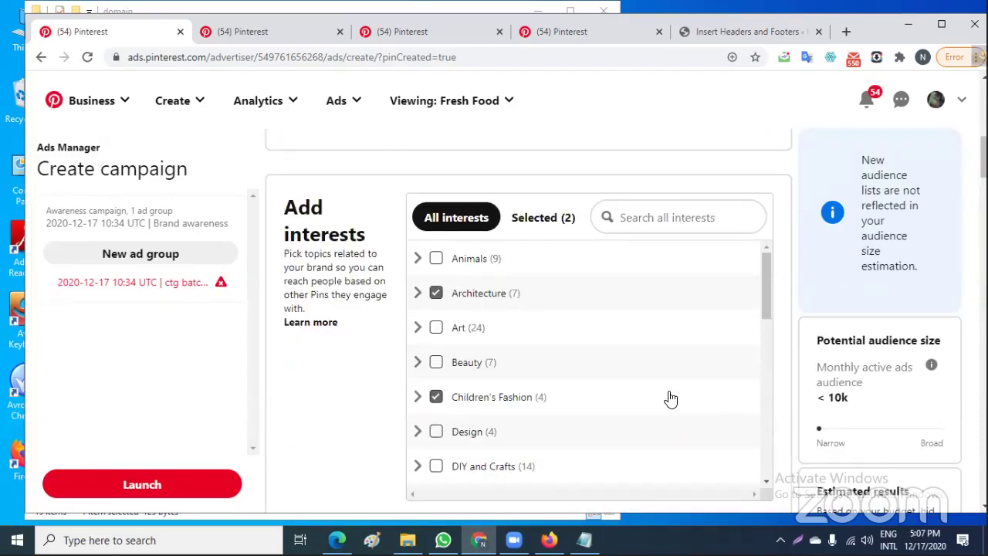
pyautogui.scroll(-7, 670, 398)
pyautogui.scroll(-2, 670, 399)
pyautogui.scroll(4, 672, 398)
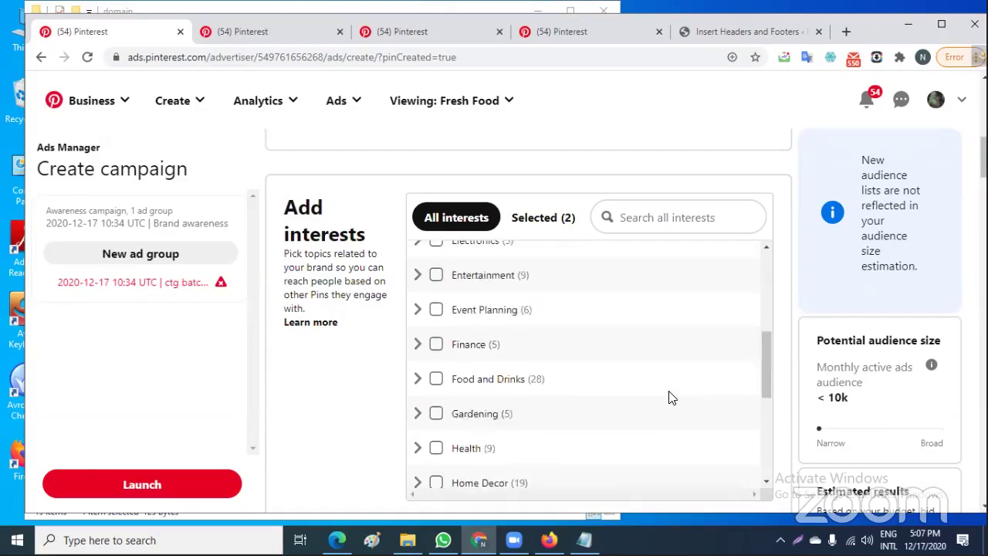
pyautogui.scroll(4, 670, 397)
pyautogui.scroll(-9, 670, 396)
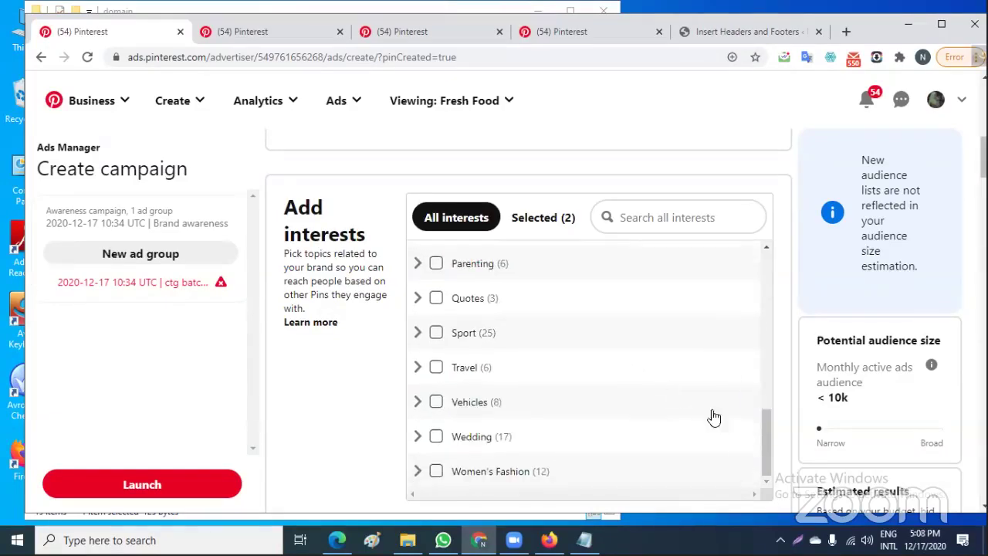
pyautogui.scroll(-5, 778, 435)
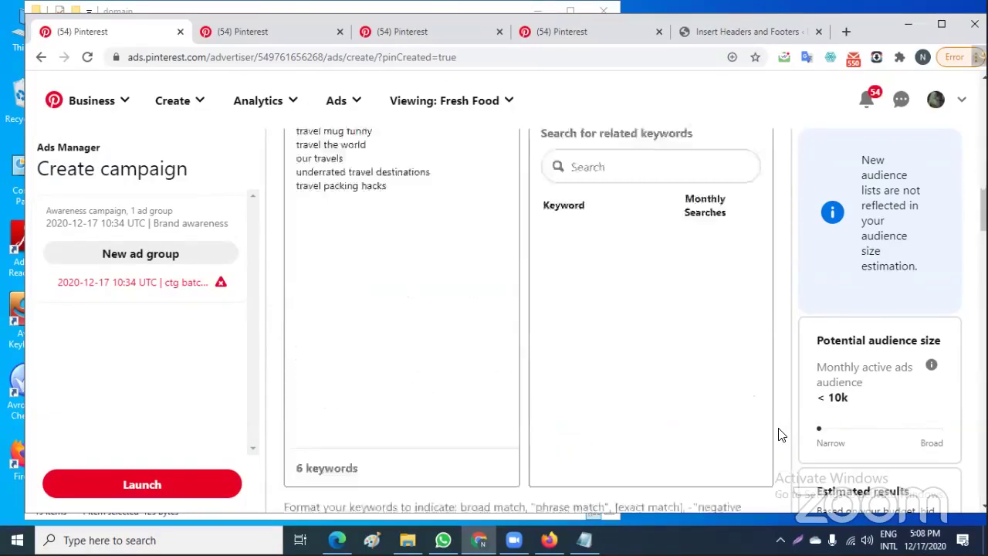
pyautogui.scroll(-15, 778, 435)
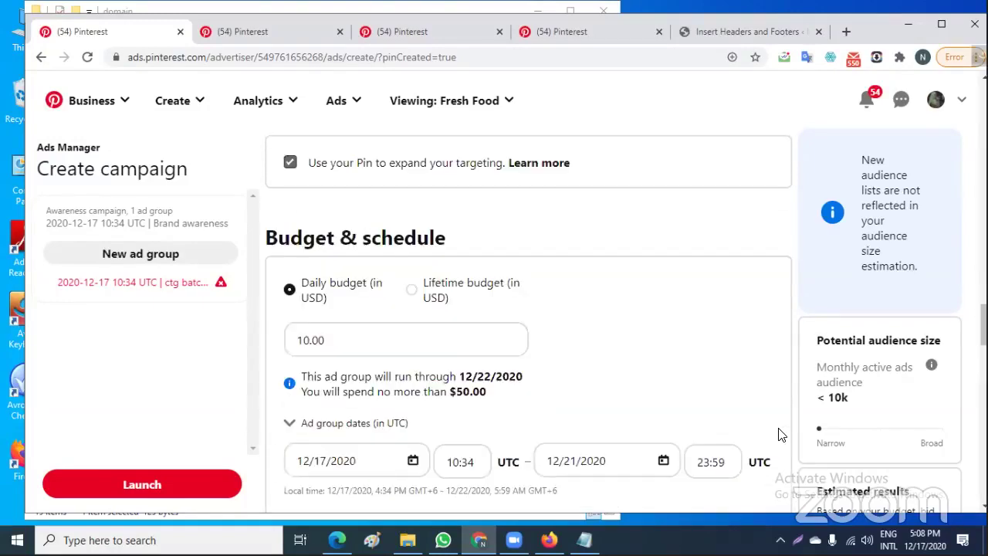
pyautogui.scroll(-4, 778, 435)
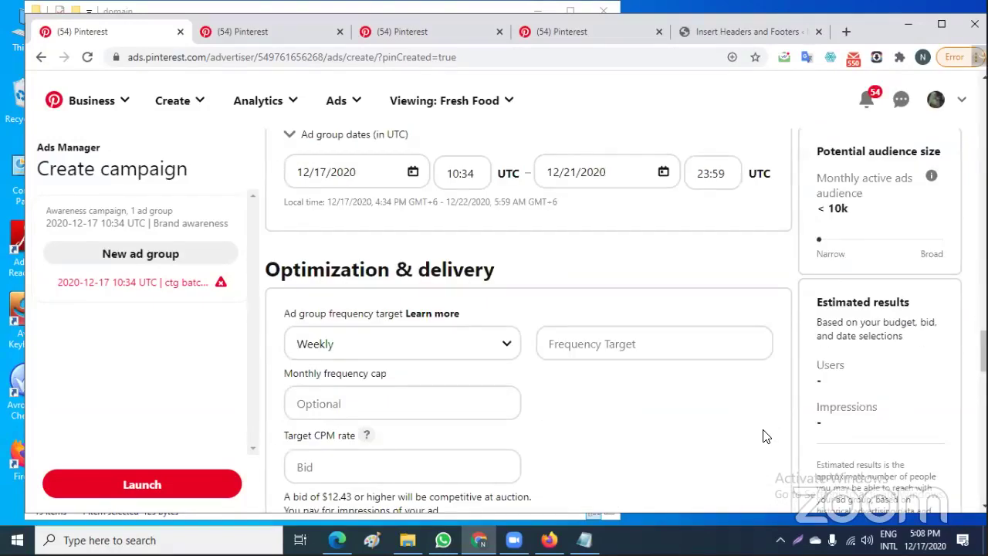
pyautogui.scroll(-6, 778, 435)
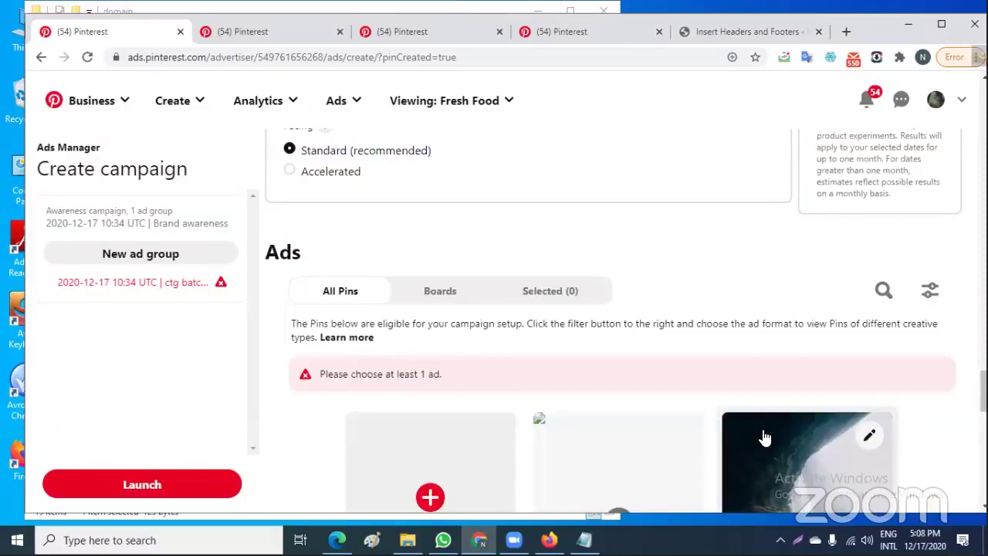
# Select the USA waterfall pin in the Ads grid as the ad group's ad
pyautogui.scroll(-2, 764, 438)
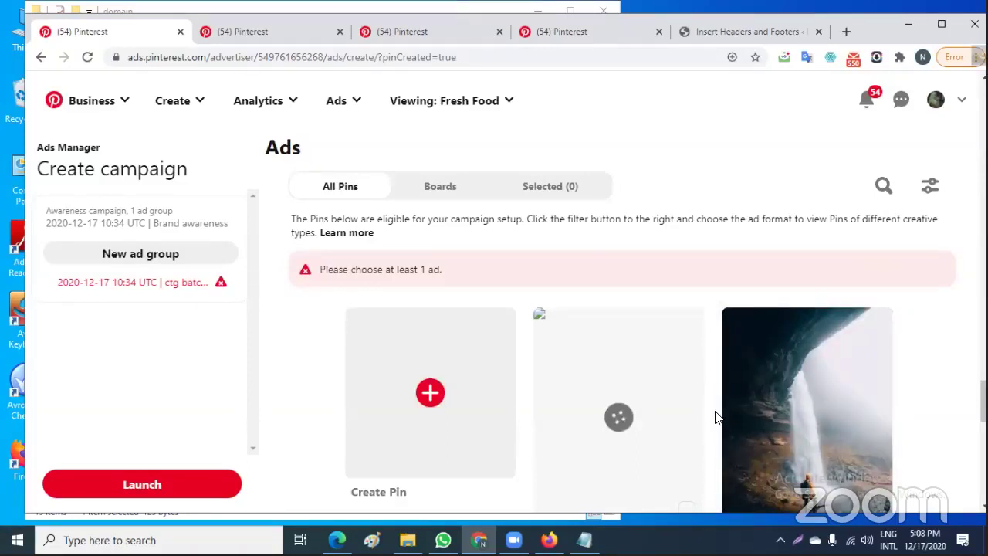
pyautogui.scroll(-1, 715, 416)
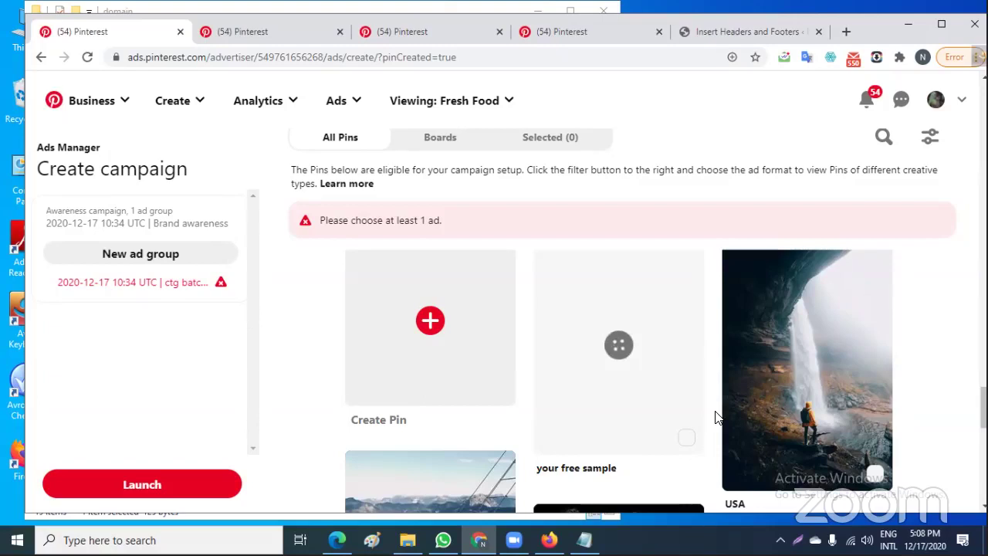
pyautogui.moveTo(719, 440)
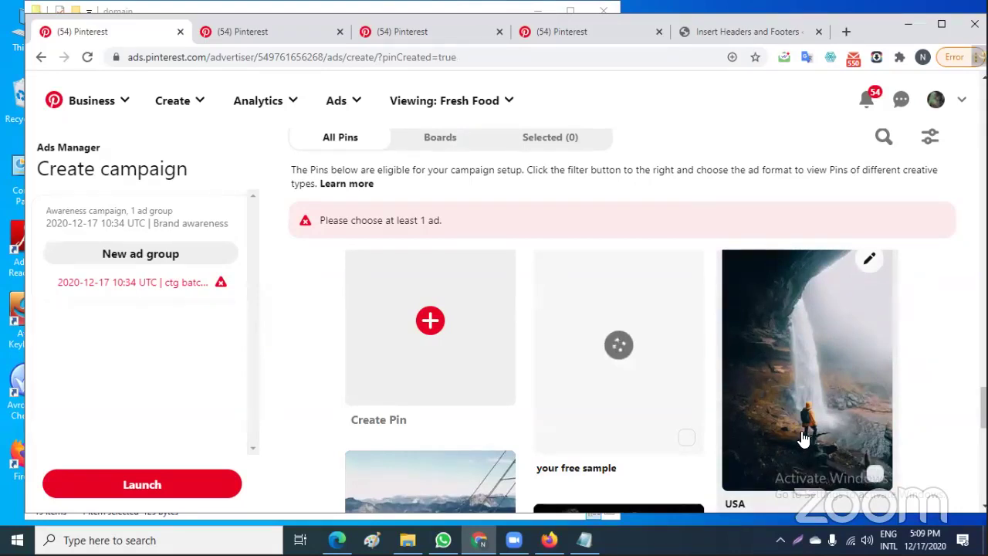
pyautogui.click(878, 477)
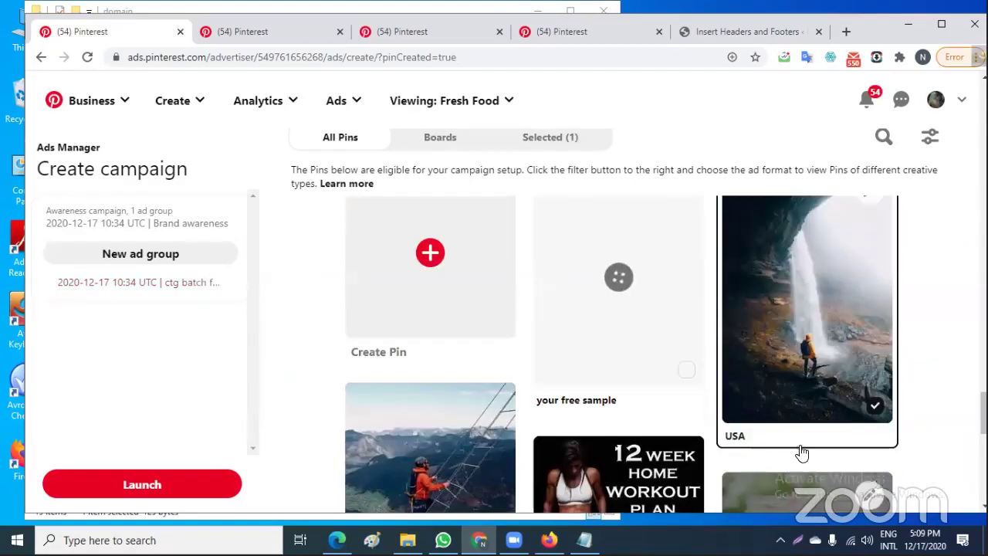
# Re-tick the USA waterfall pin and attempt a launch, which flags the ad group with an error
pyautogui.scroll(1, 787, 440)
pyautogui.scroll(-5, 728, 412)
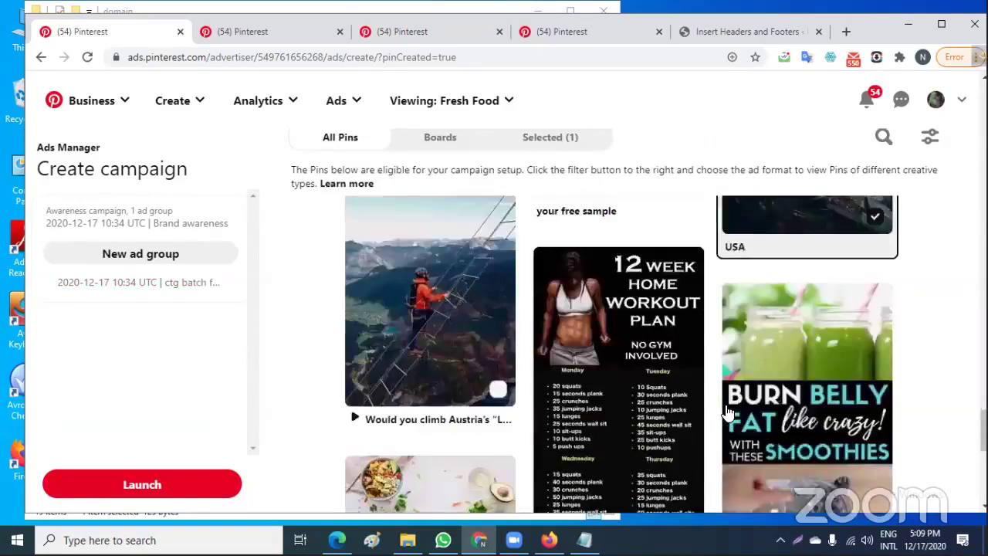
pyautogui.scroll(-4, 728, 412)
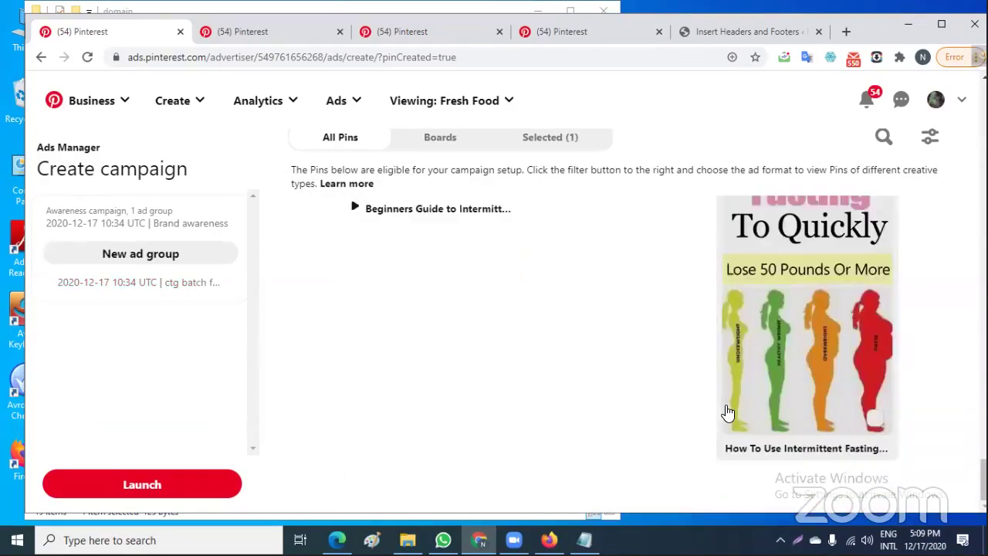
pyautogui.scroll(6, 634, 410)
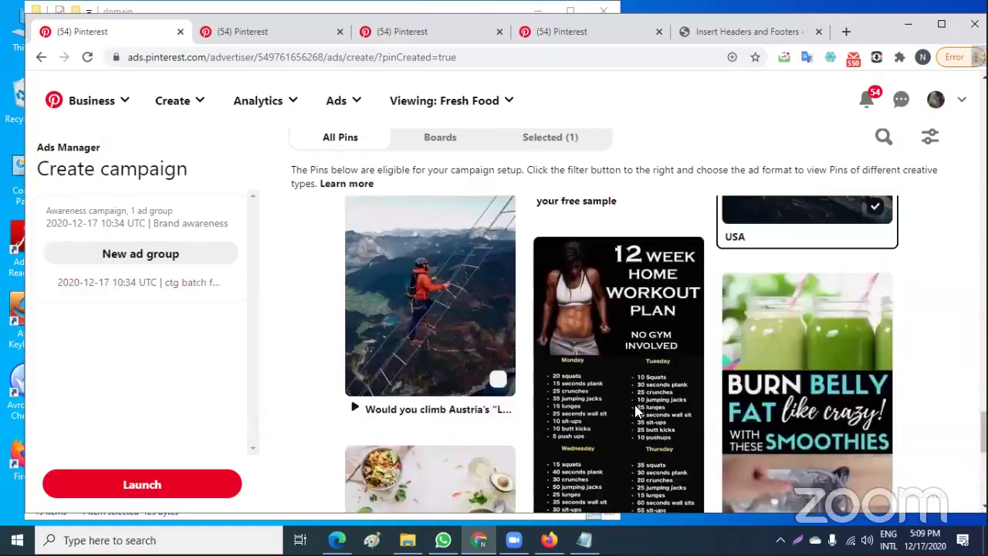
pyautogui.scroll(-4, 635, 409)
pyautogui.scroll(-6, 634, 411)
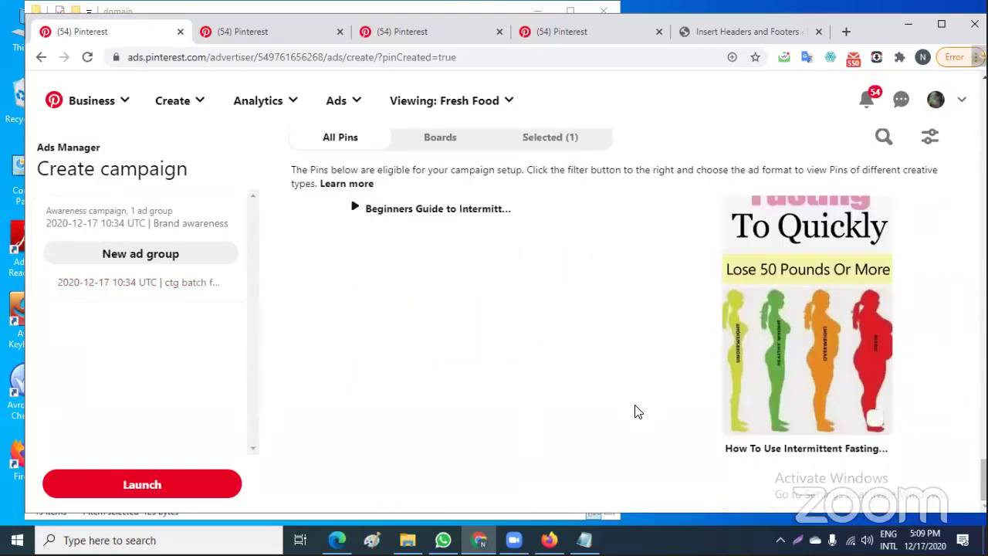
pyautogui.scroll(3, 634, 411)
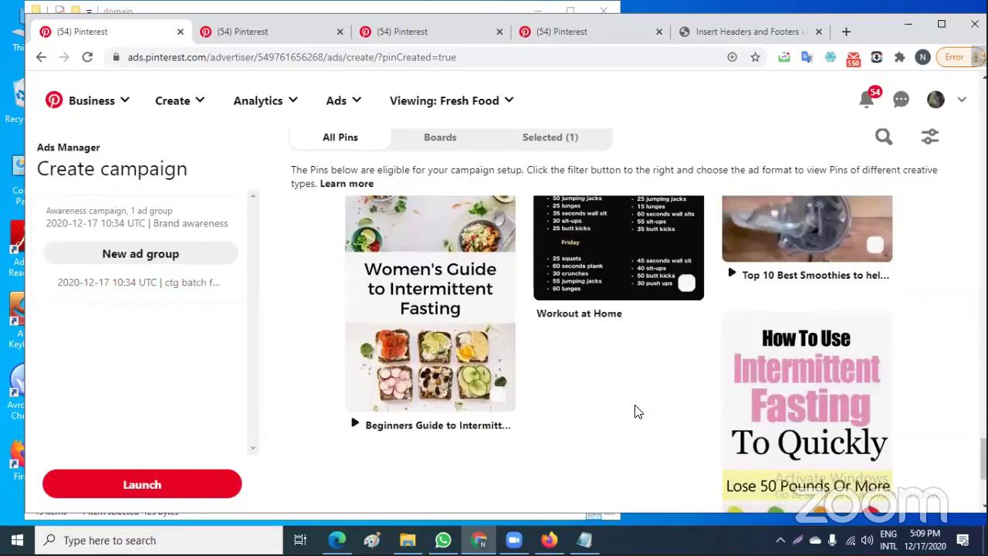
pyautogui.scroll(5, 635, 412)
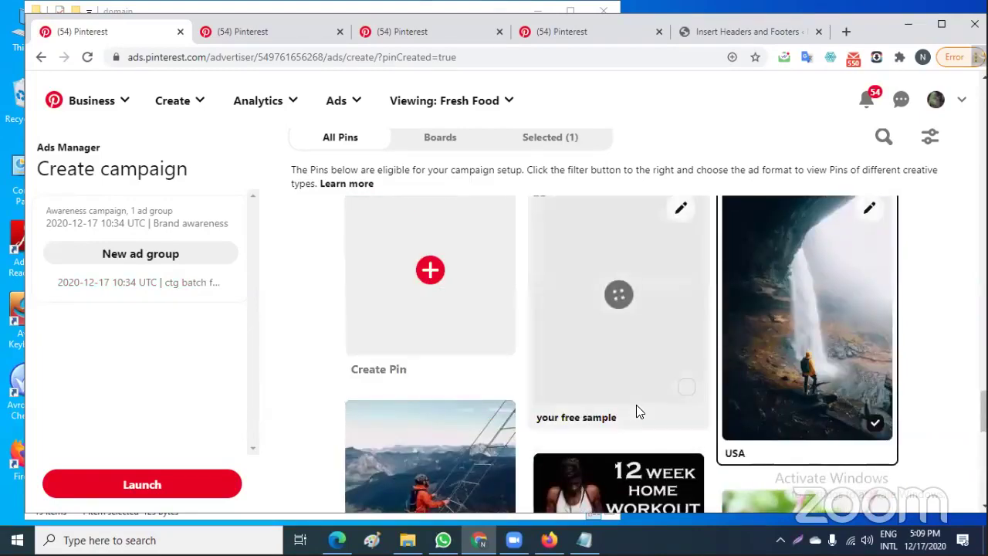
pyautogui.scroll(1, 635, 412)
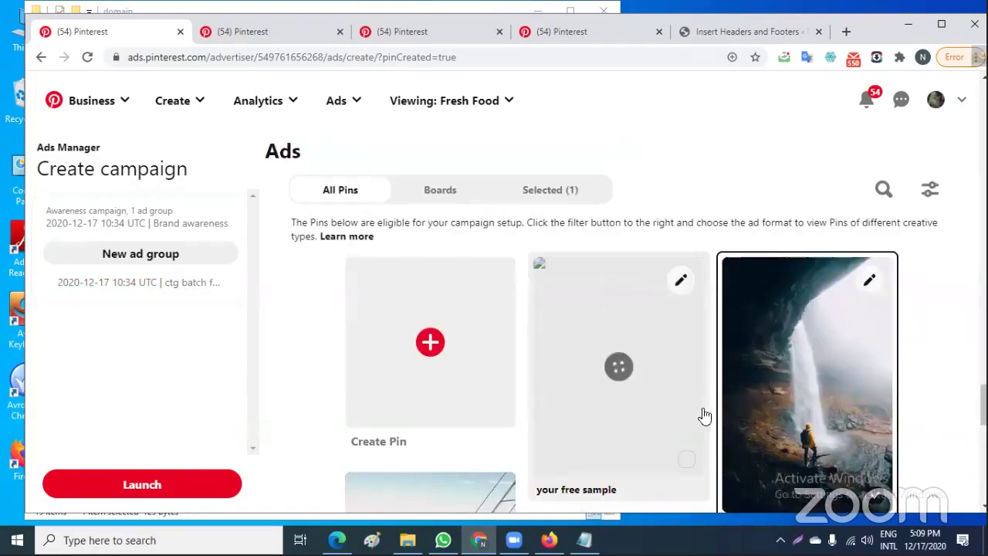
pyautogui.click(758, 409)
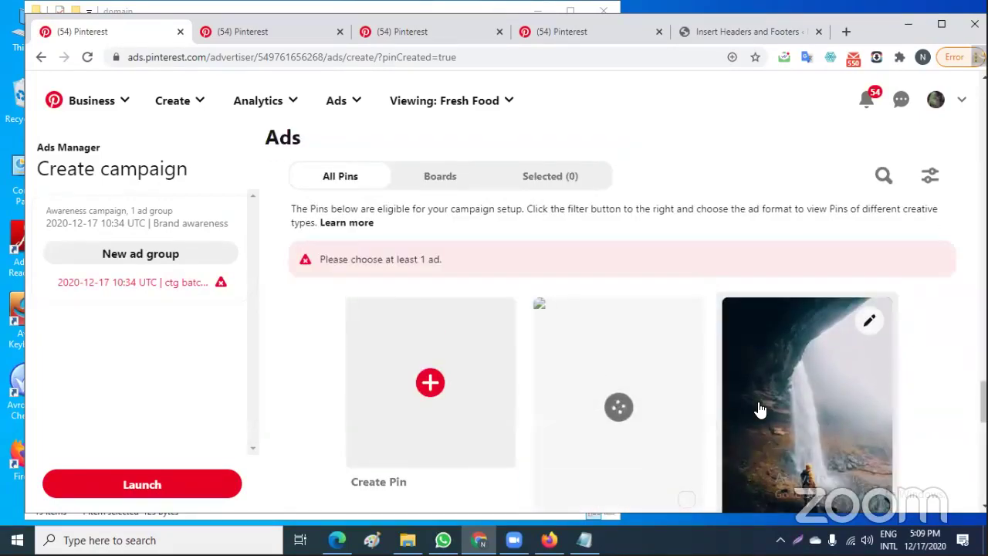
pyautogui.click(760, 409)
pyautogui.scroll(-6, 712, 408)
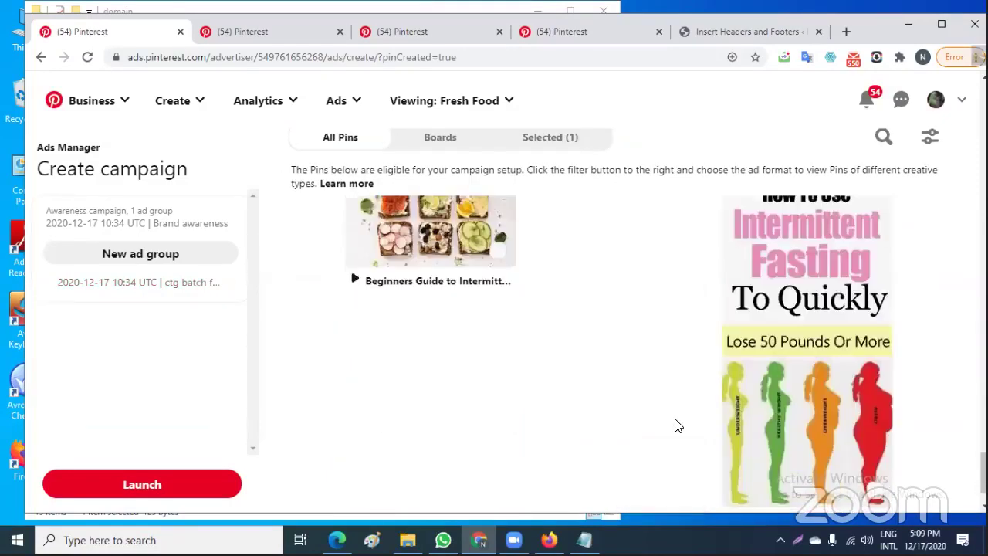
pyautogui.click(142, 484)
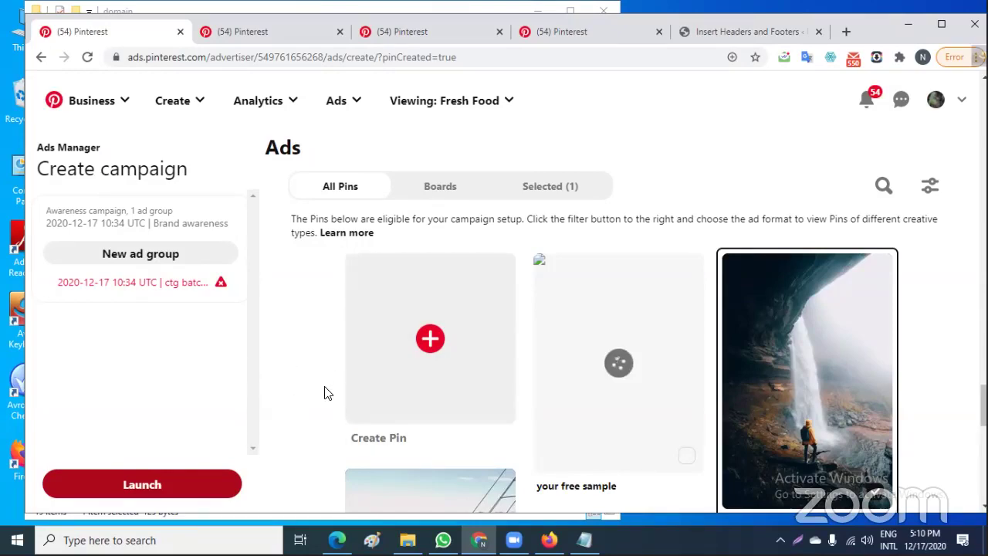
# Enter a Target CPM bid of 13
pyautogui.scroll(5, 325, 392)
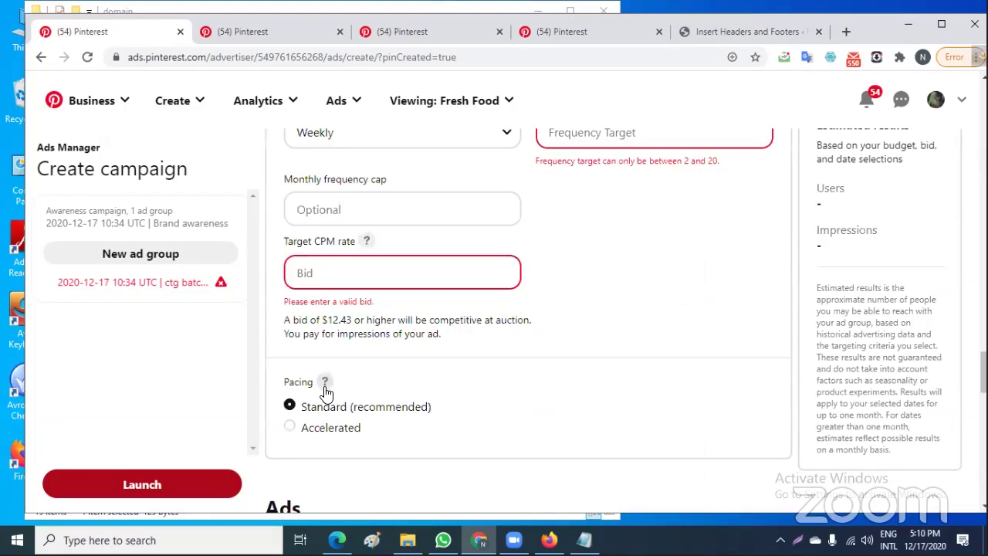
pyautogui.click(326, 282)
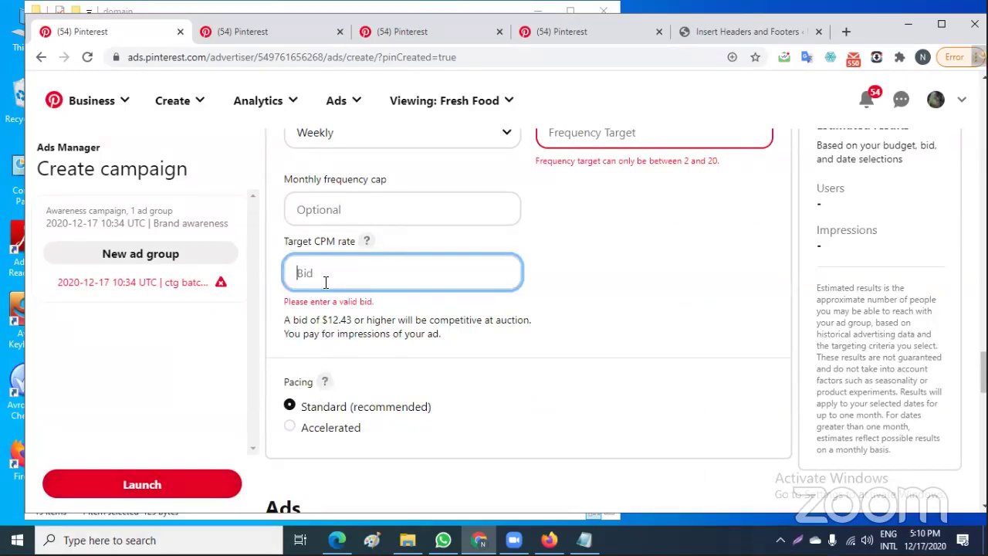
pyautogui.write('12')
pyautogui.press('BackSpace')
pyautogui.write('3')
# Set the weekly frequency target to 19
pyautogui.scroll(2, 621, 312)
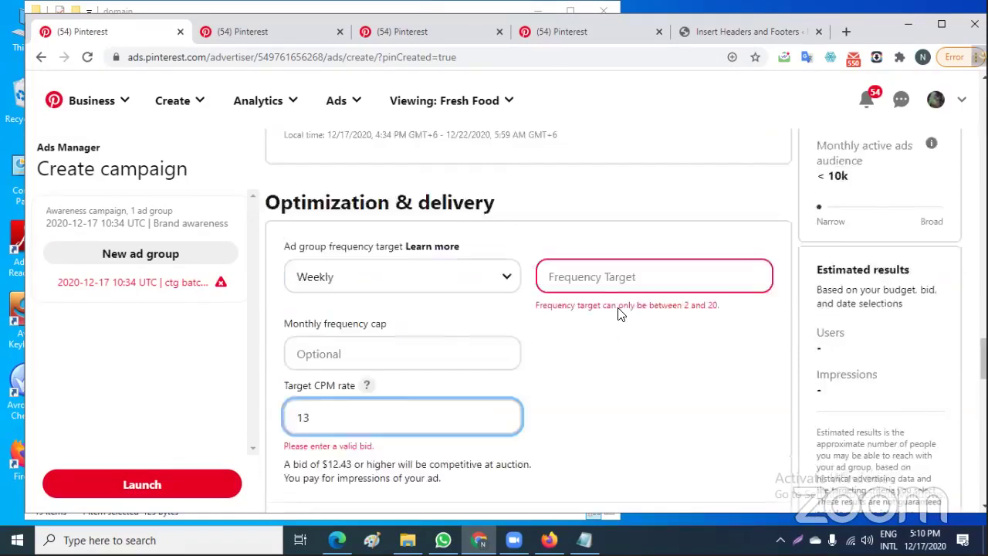
pyautogui.scroll(1, 622, 312)
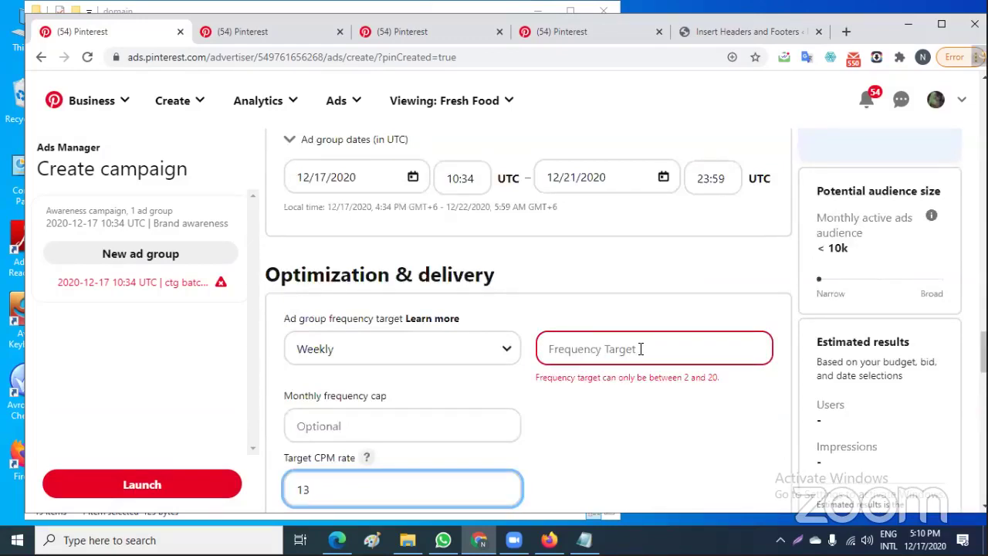
pyautogui.click(640, 349)
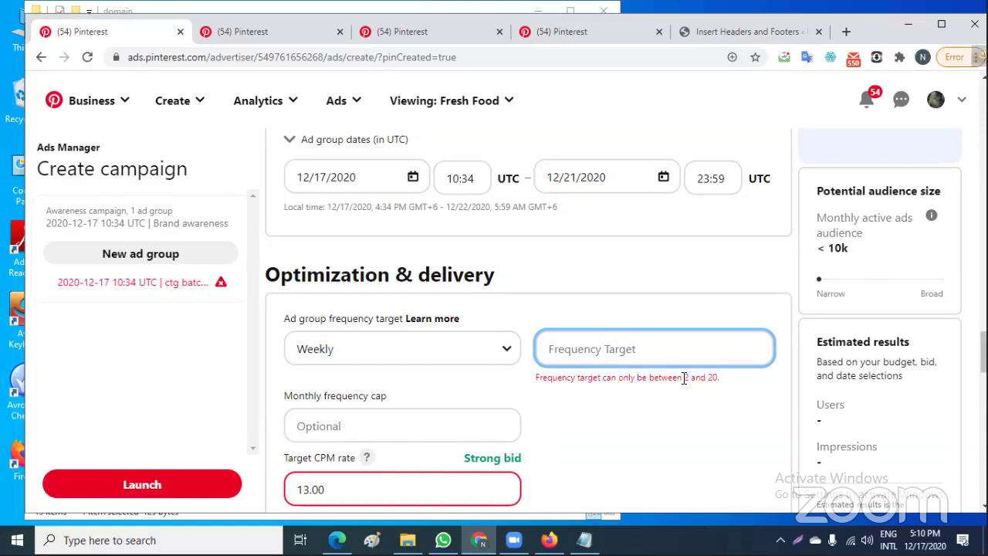
pyautogui.write('19')
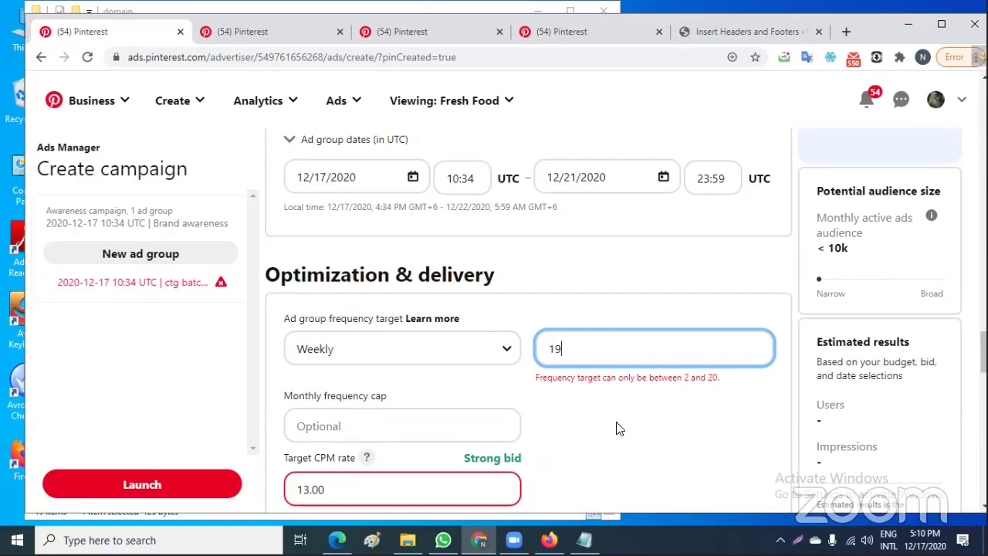
pyautogui.click(618, 429)
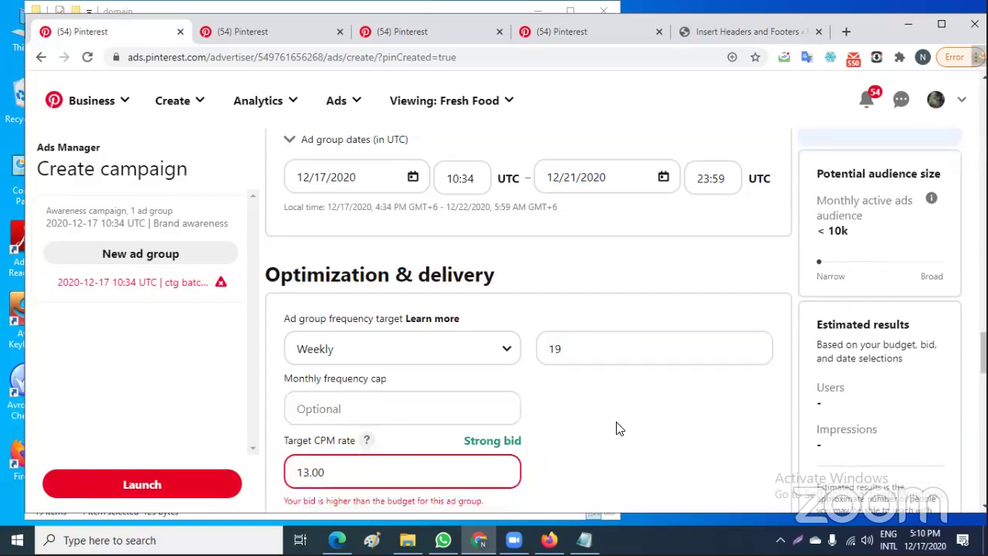
# Lower the Target CPM bid from 13.00 to 9.00
pyautogui.scroll(-2, 617, 428)
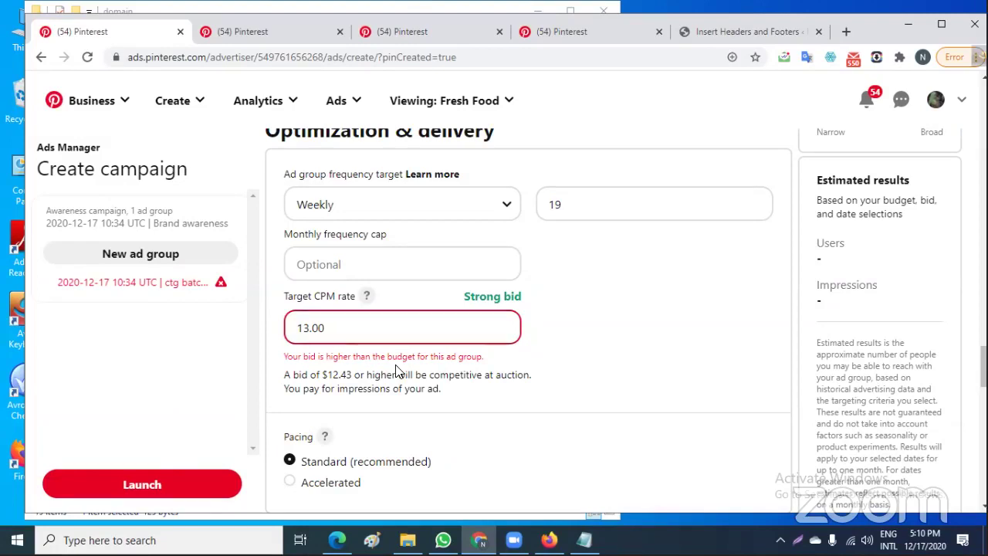
pyautogui.click(349, 334)
pyautogui.press('BackSpace')
pyautogui.press('BackSpace')
pyautogui.press('BackSpace')
pyautogui.press('BackSpace')
pyautogui.press('BackSpace')
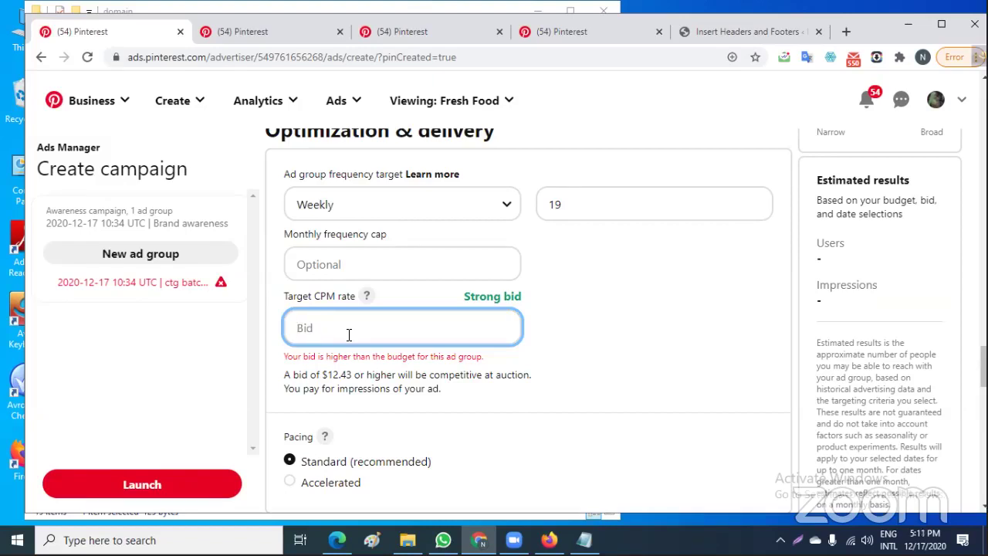
pyautogui.write('9')
pyautogui.click(634, 347)
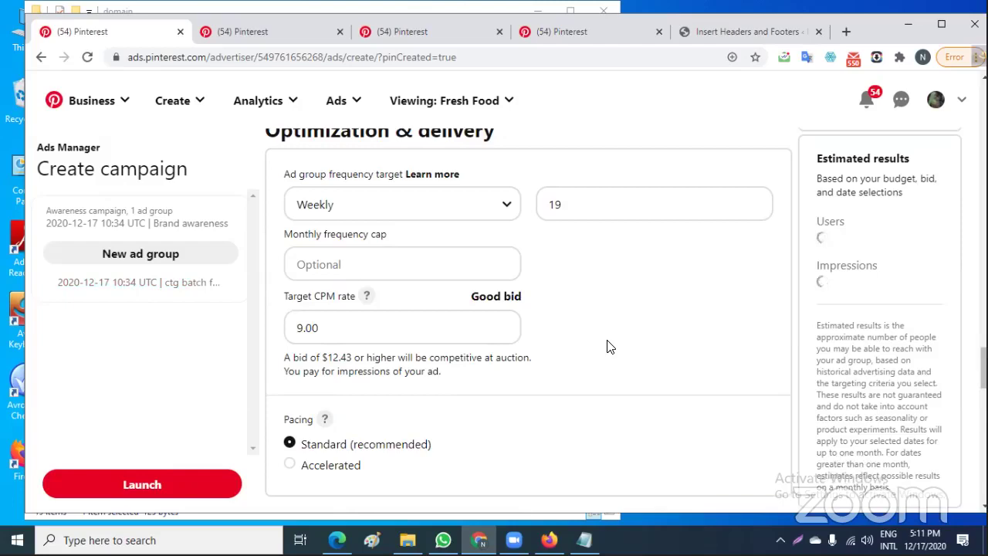
pyautogui.scroll(4, 607, 345)
pyautogui.scroll(5, 607, 345)
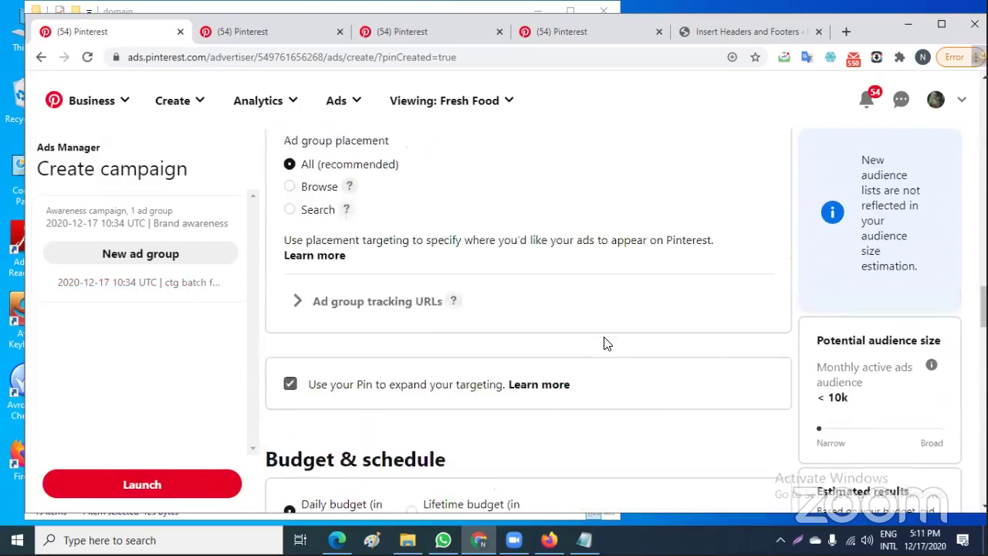
pyautogui.scroll(-15, 607, 345)
pyautogui.scroll(-4, 606, 345)
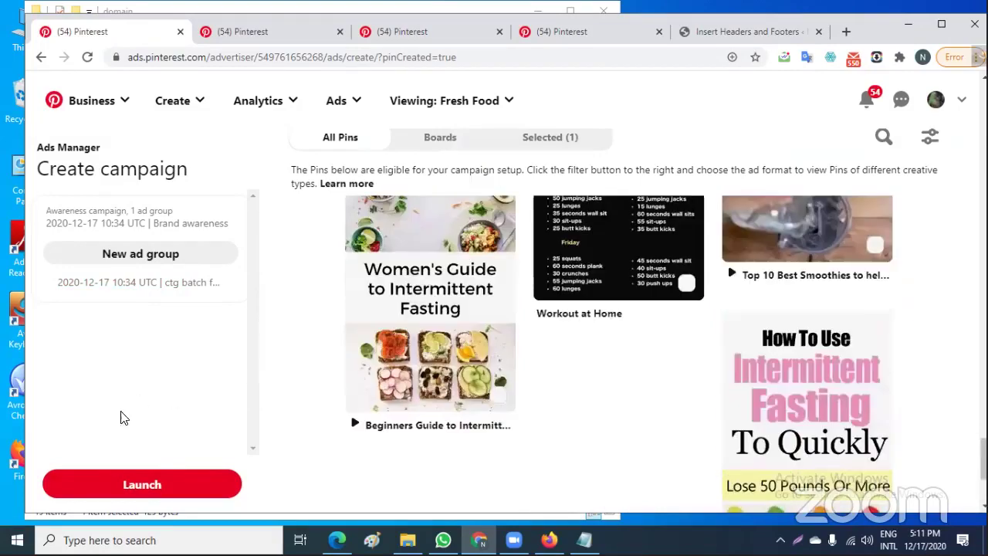
# Launch the ad group, review the Billing page's business information form, and open the Ads menu
pyautogui.click(142, 485)
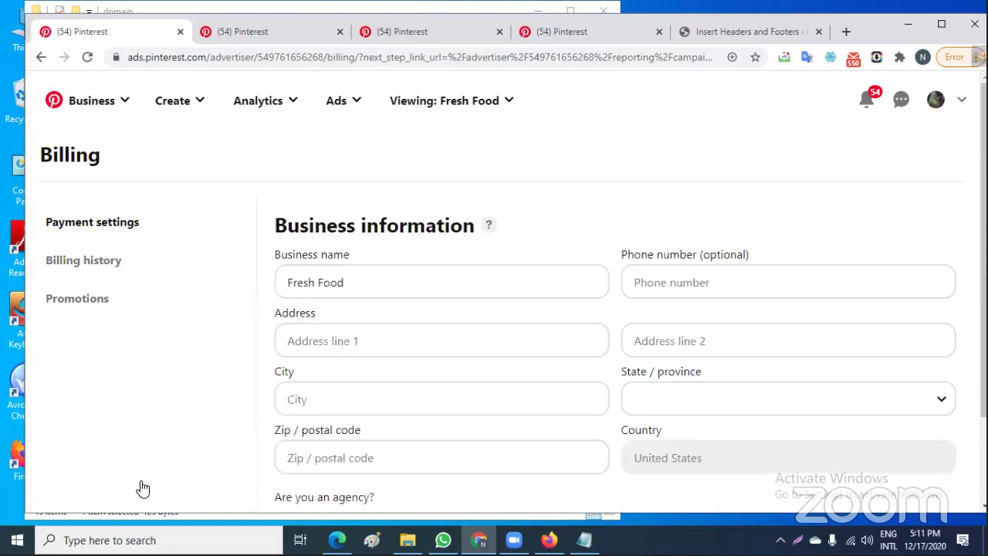
pyautogui.scroll(-1, 426, 432)
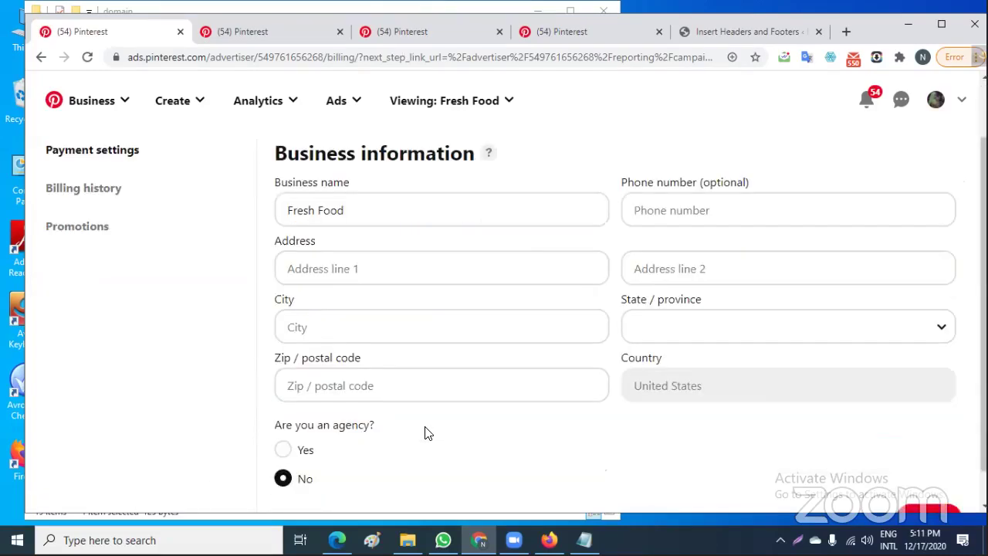
pyautogui.scroll(1, 426, 432)
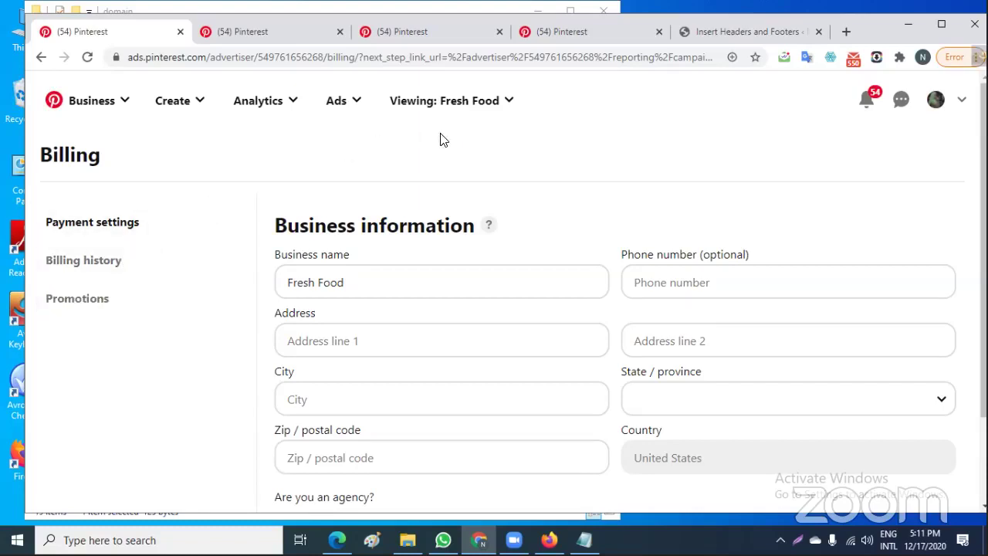
pyautogui.click(337, 102)
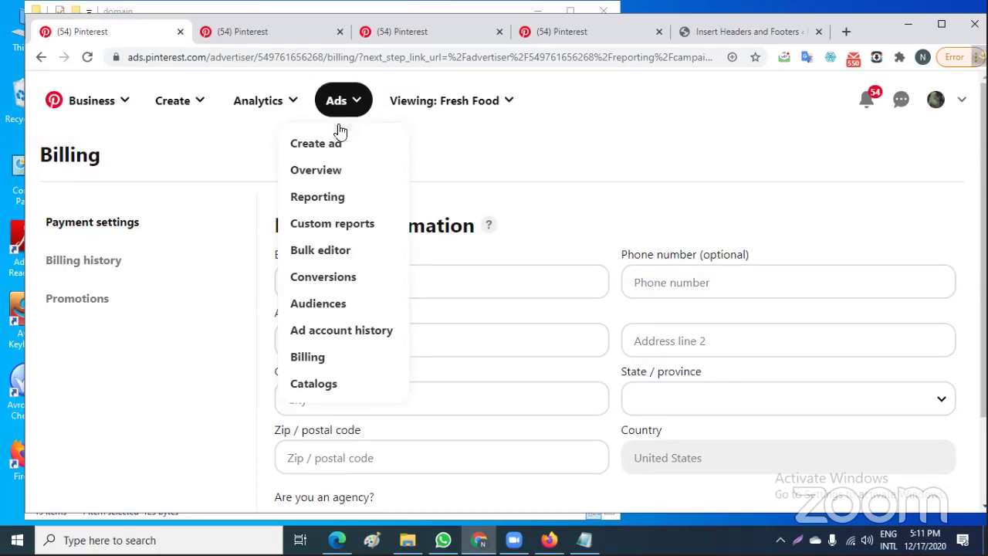
# Leave the ad account history for the WordPress Insert Headers and Footers page holding the Pinterest tag
pyautogui.click(347, 331)
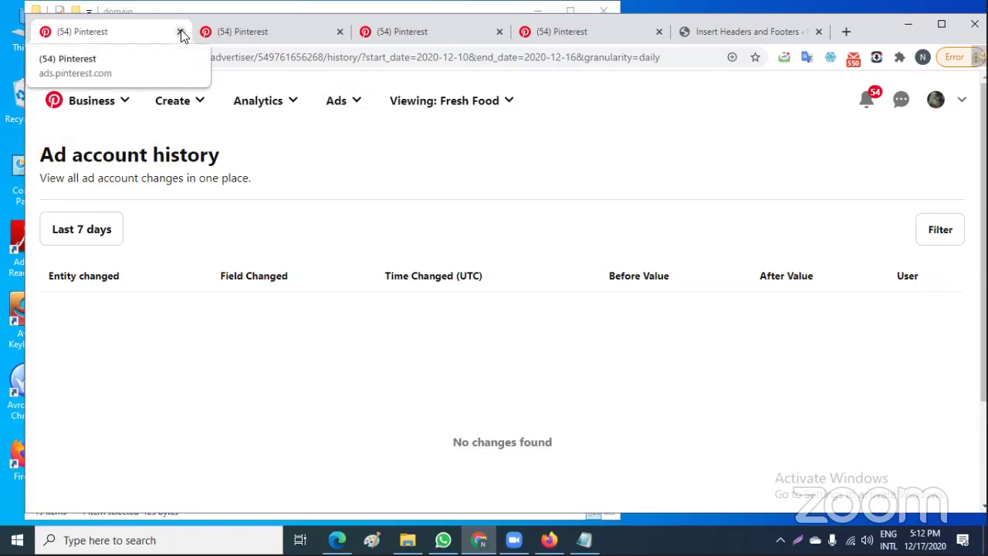
pyautogui.click(705, 34)
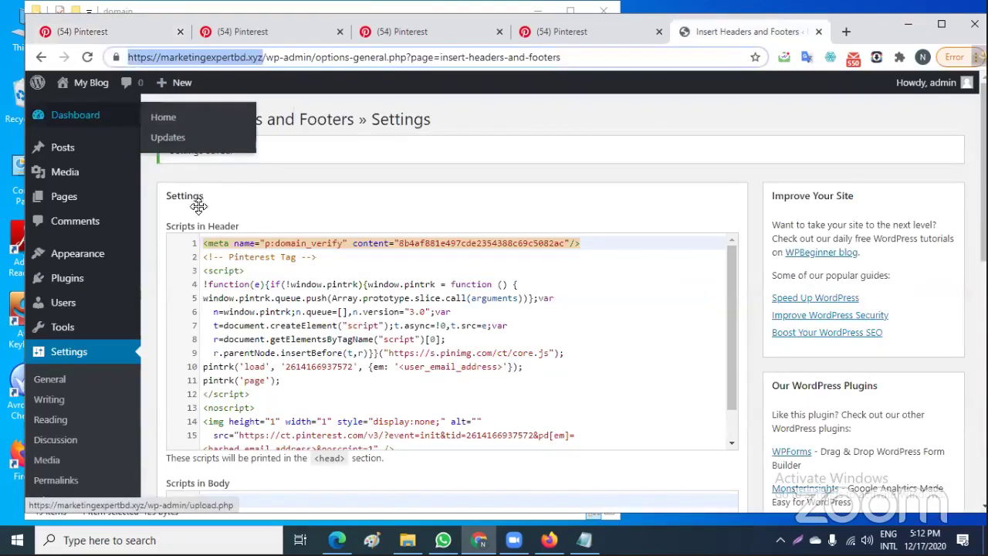
# Return to the WordPress dashboard home and close all four Pinterest tabs
pyautogui.click(88, 129)
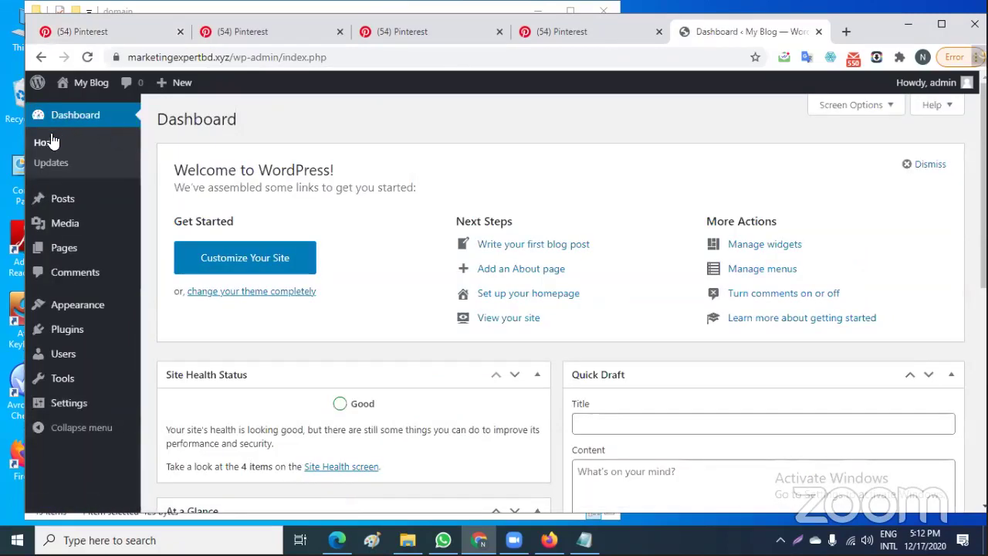
pyautogui.click(49, 146)
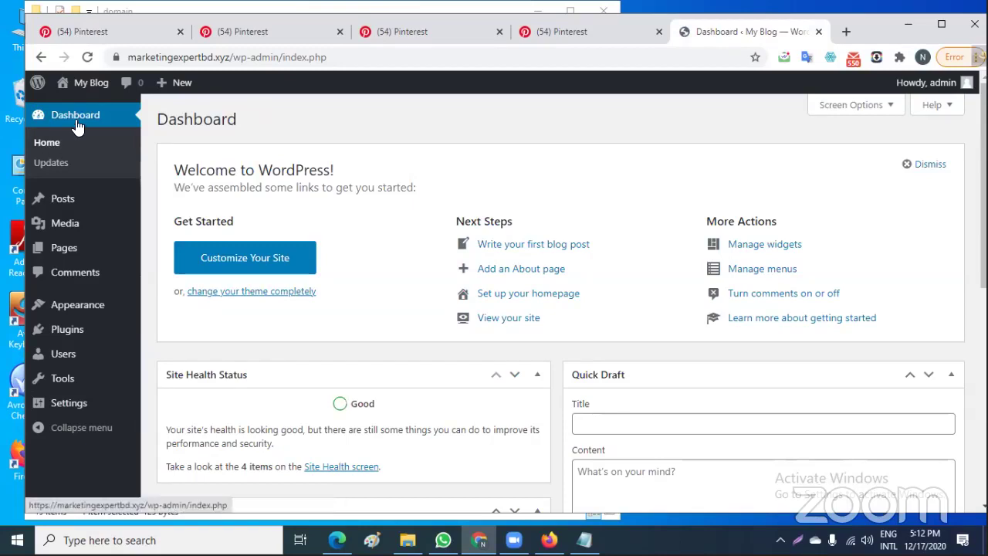
pyautogui.click(180, 33)
pyautogui.click(180, 33)
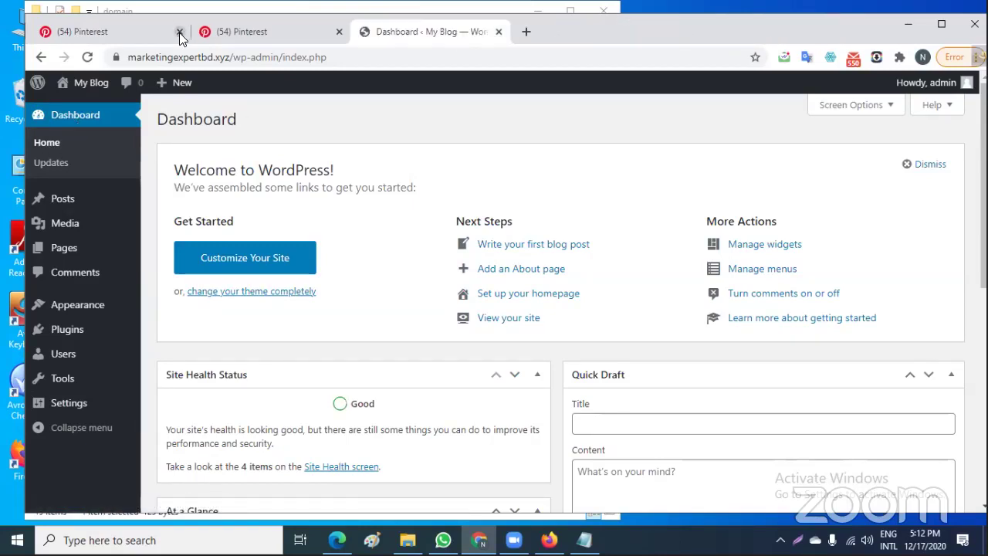
pyautogui.click(179, 33)
pyautogui.click(180, 33)
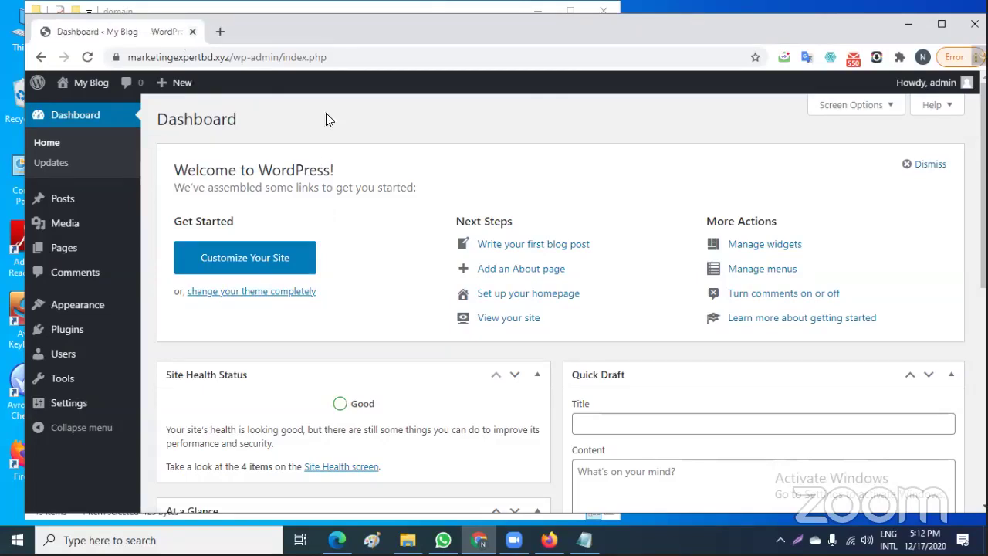
# Open a blank tab and copy the blog's full https site address from the dashboard
pyautogui.click(224, 31)
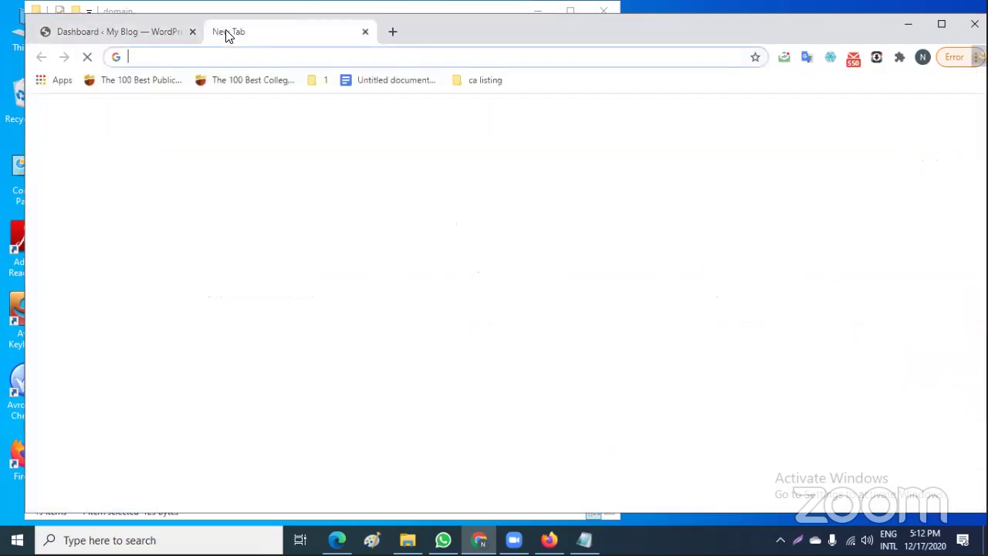
pyautogui.click(146, 35)
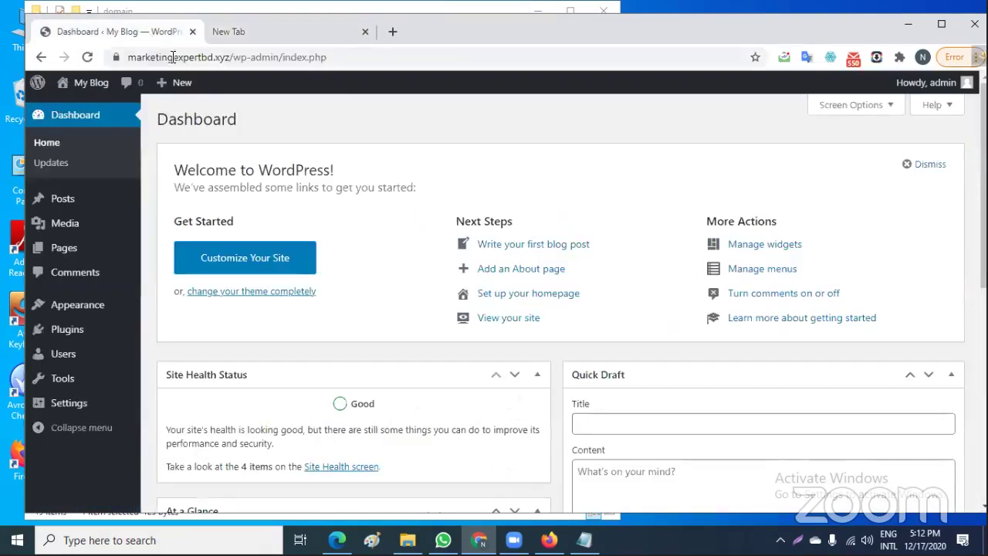
pyautogui.moveTo(231, 57); pyautogui.dragTo(125, 58)
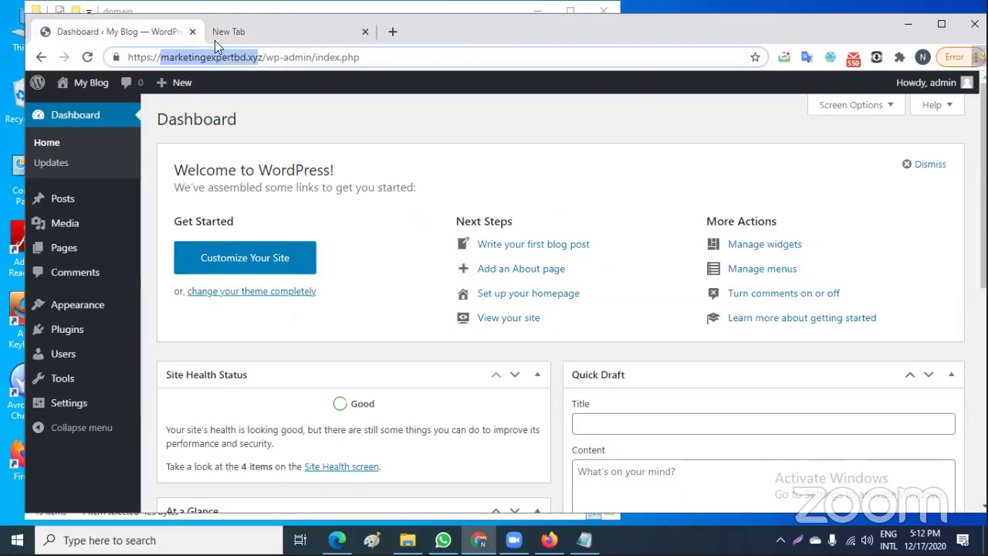
pyautogui.moveTo(263, 57); pyautogui.dragTo(128, 51)
pyautogui.rightClick(167, 56)
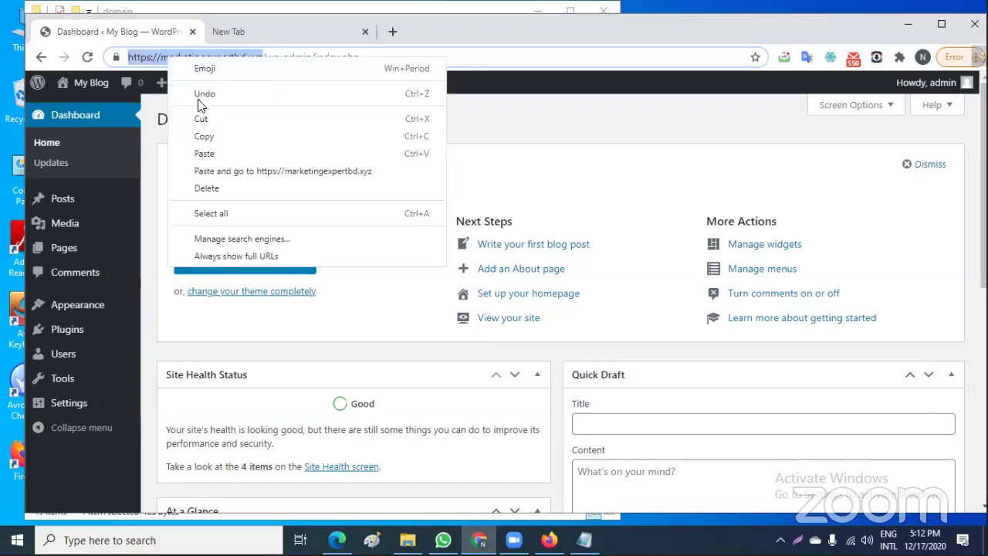
pyautogui.click(207, 136)
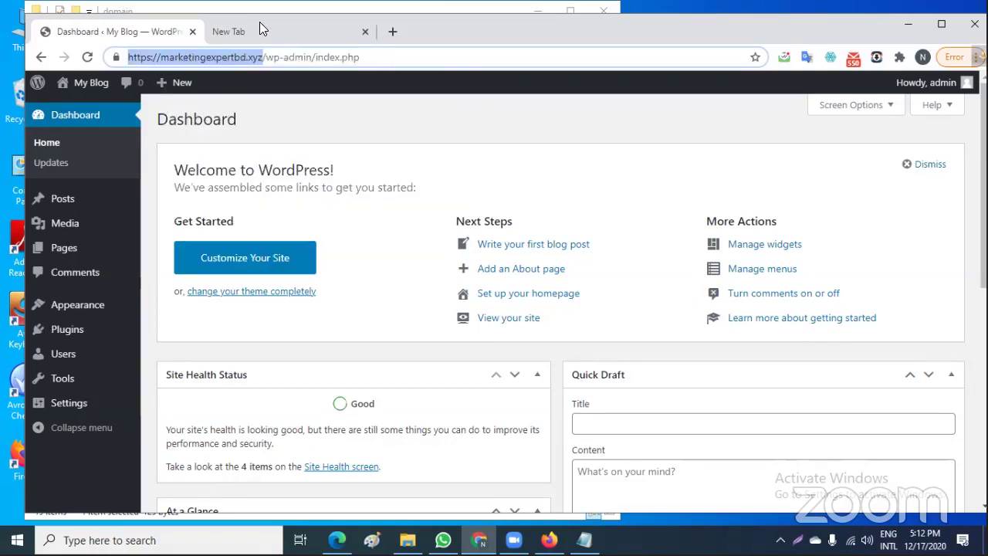
pyautogui.click(259, 31)
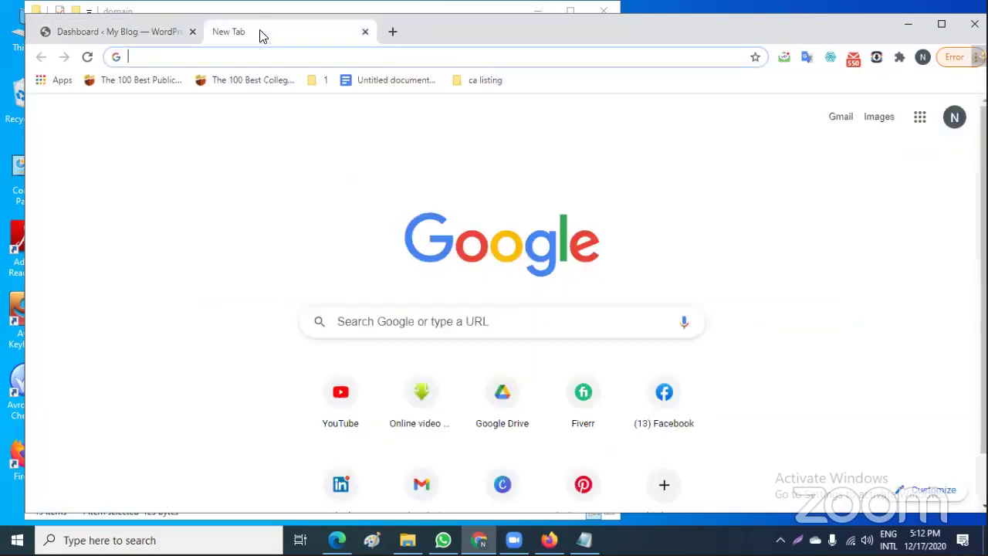
# Paste the copied address to load the blog's front page and scroll down to its footer
pyautogui.rightClick(156, 58)
pyautogui.click(198, 157)
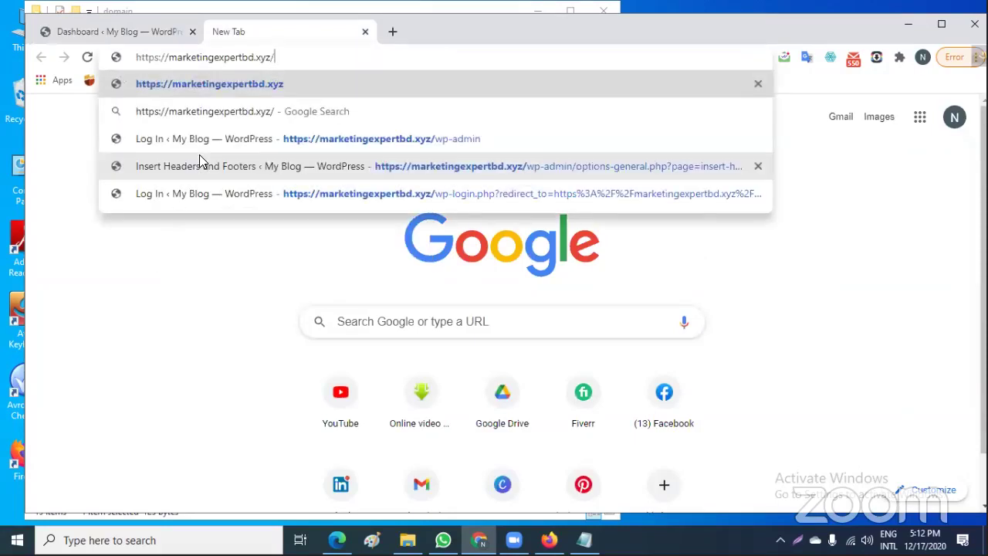
pyautogui.press('Return')
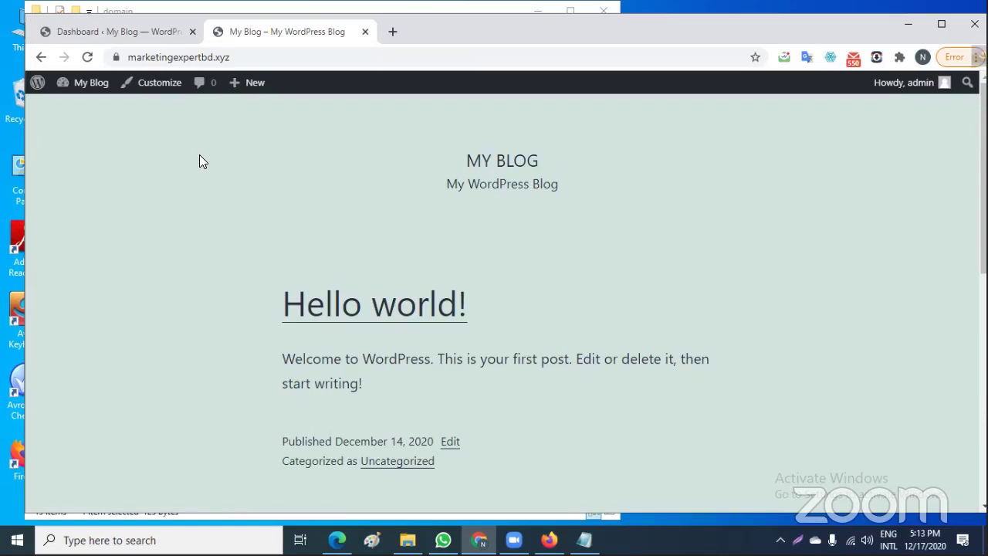
pyautogui.scroll(-6, 324, 273)
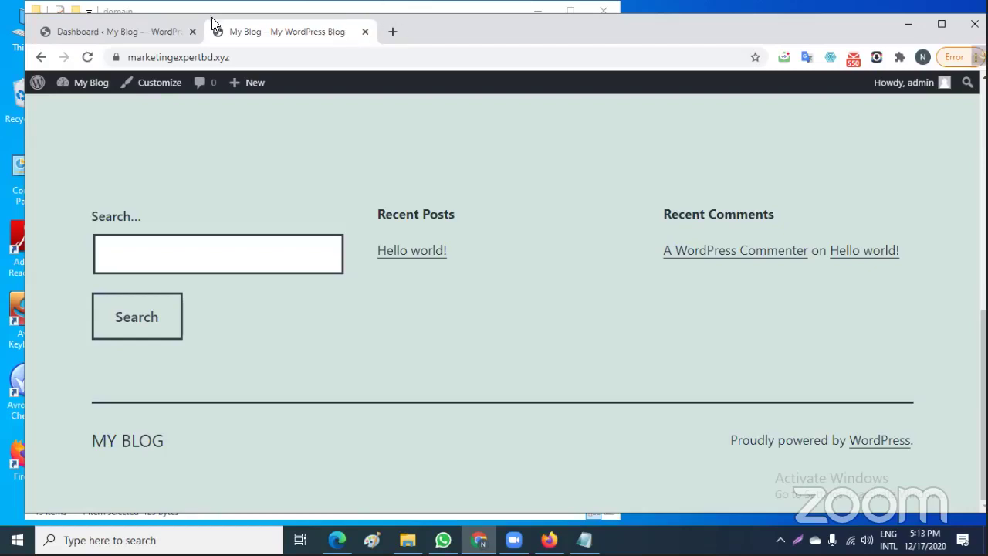
pyautogui.click(387, 33)
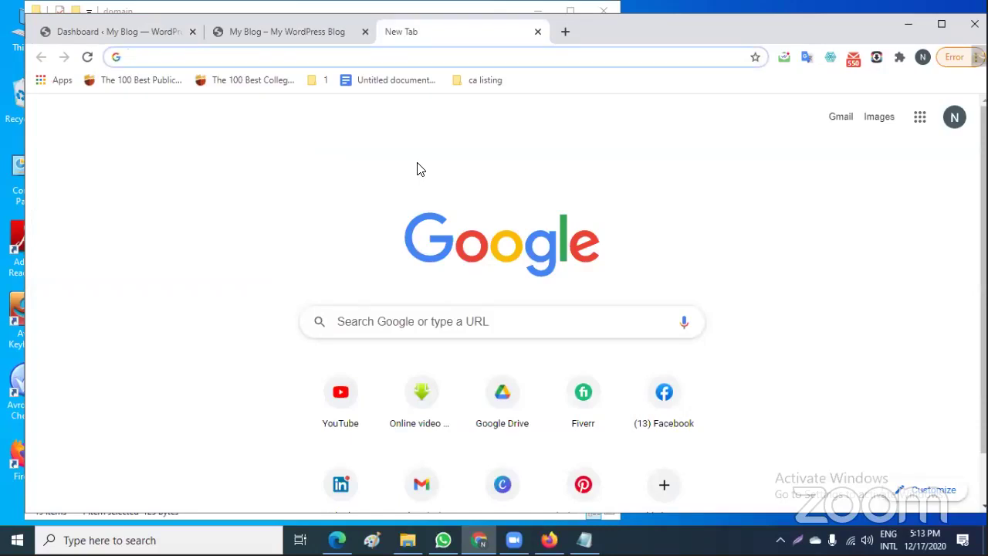
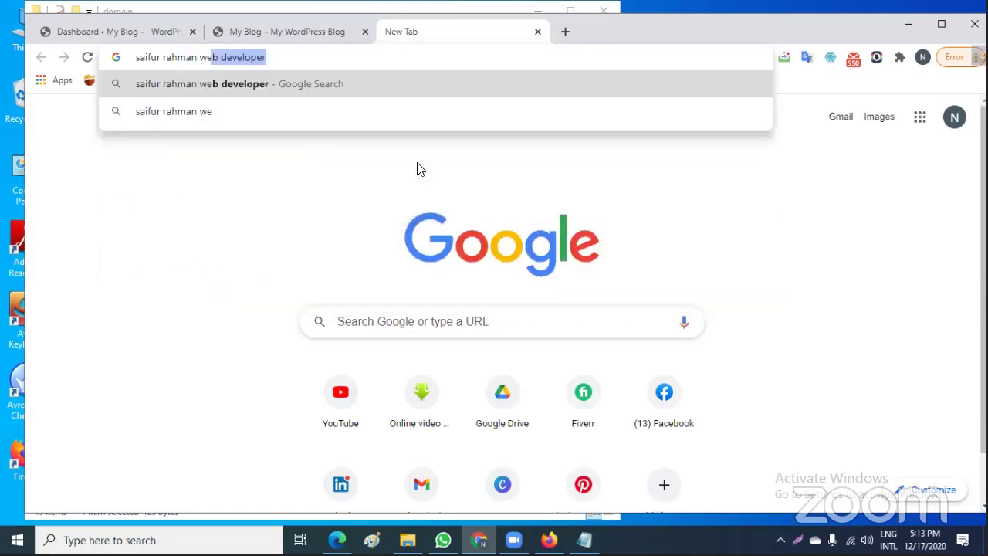
# Search Google for the developer's name followed by 'web developer'
pyautogui.press('Return')
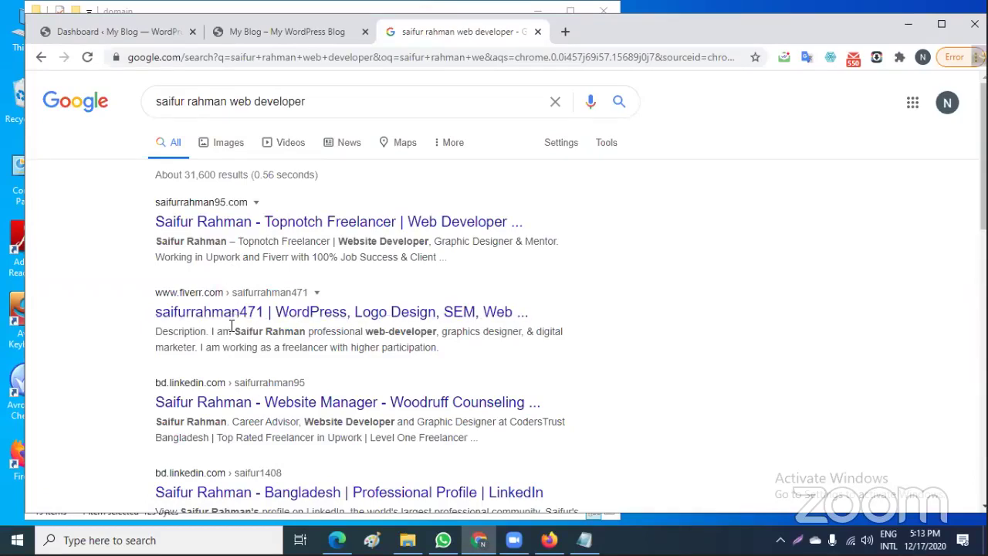
# Open the top search result, the developer's portfolio site, in a new tab
pyautogui.rightClick(221, 226)
pyautogui.click(300, 234)
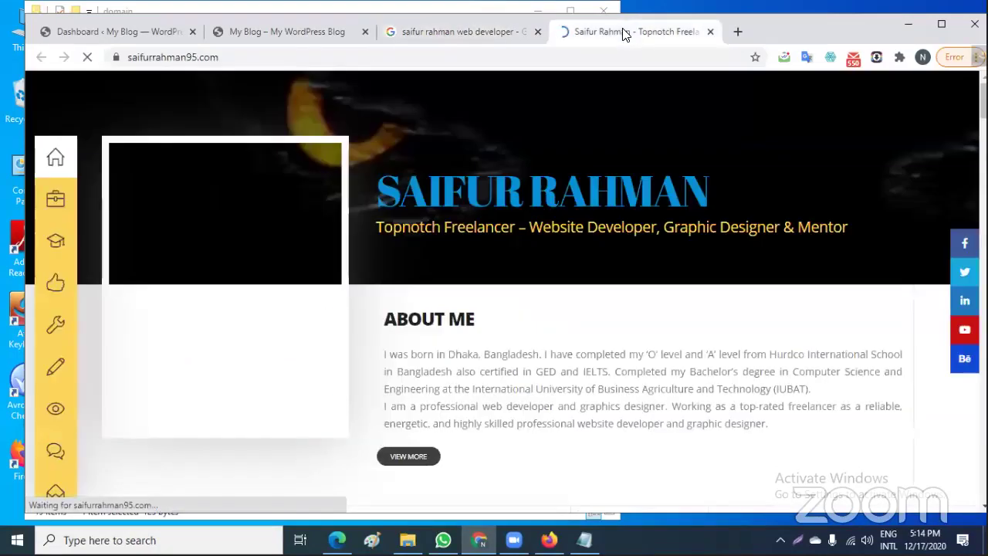
pyautogui.click(623, 34)
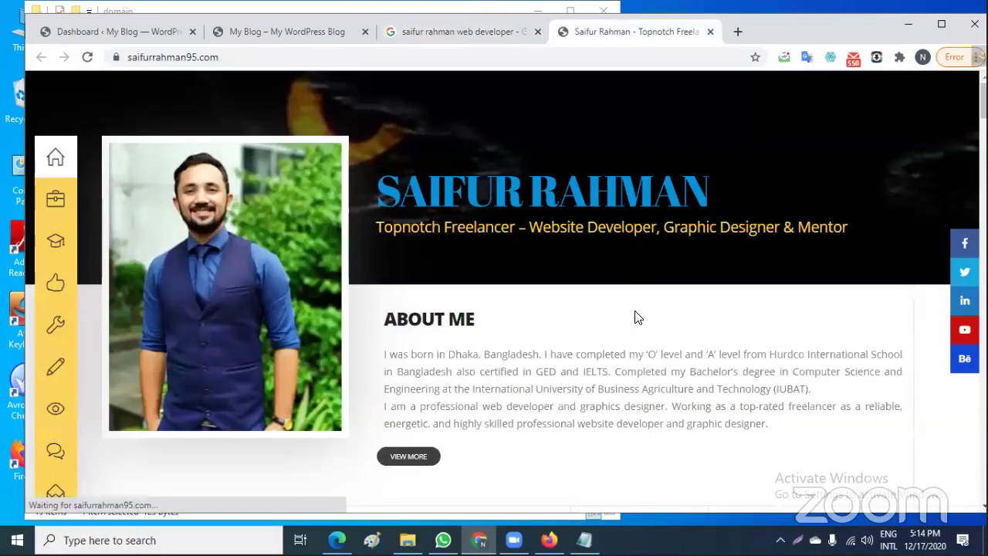